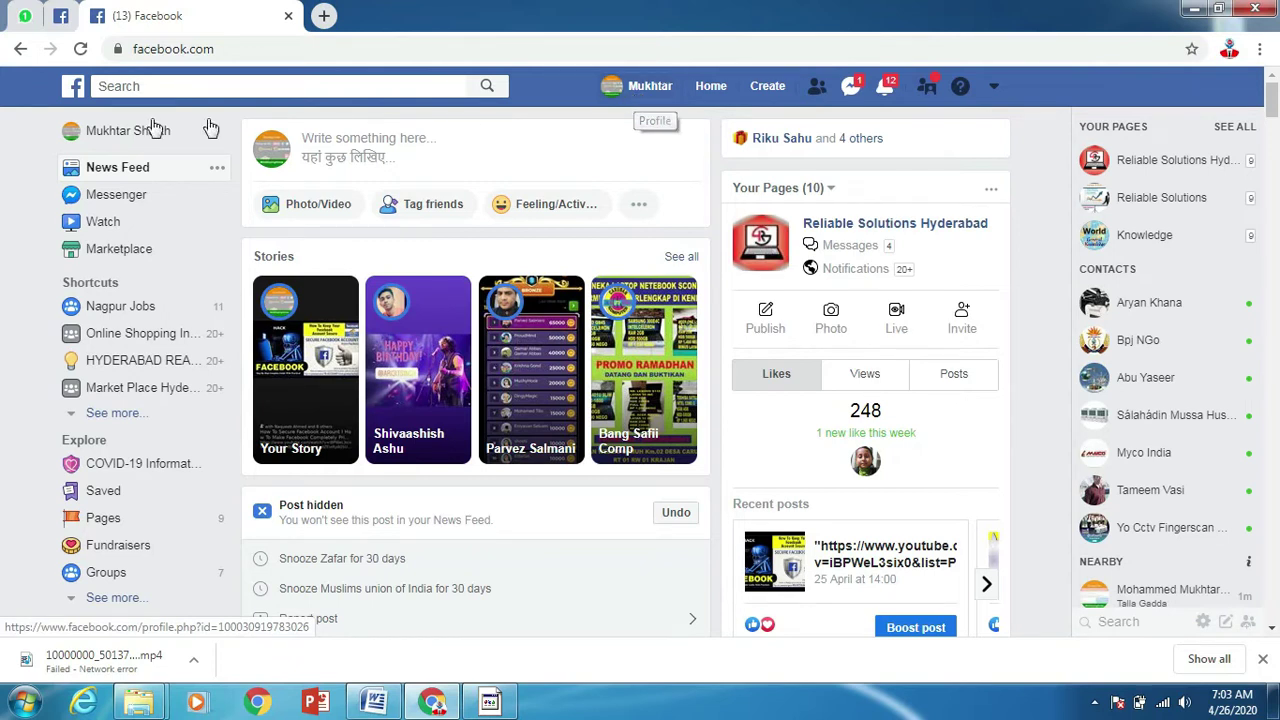
Step: Refresh the news feed and scroll through its posts
{"action": "left_click", "coordinate": [74, 92]}
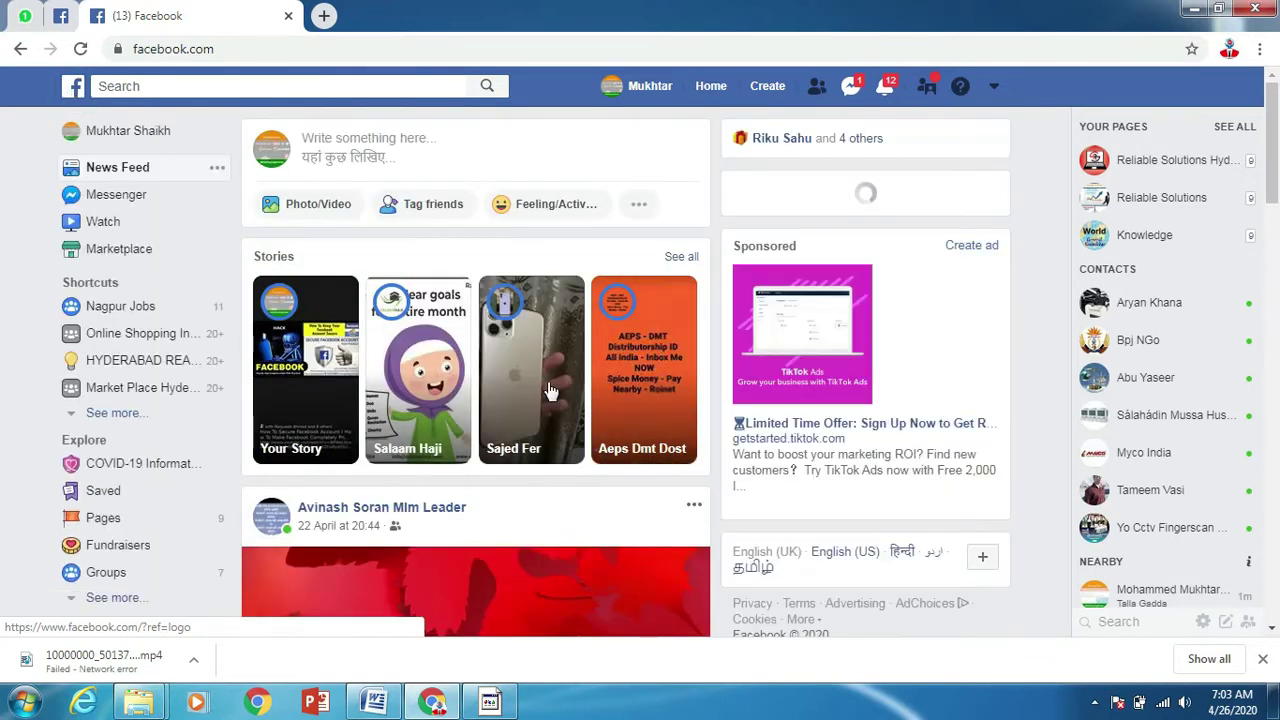
{"action": "scroll", "coordinate": [390, 331], "scroll_direction": "down", "scroll_amount": 5}
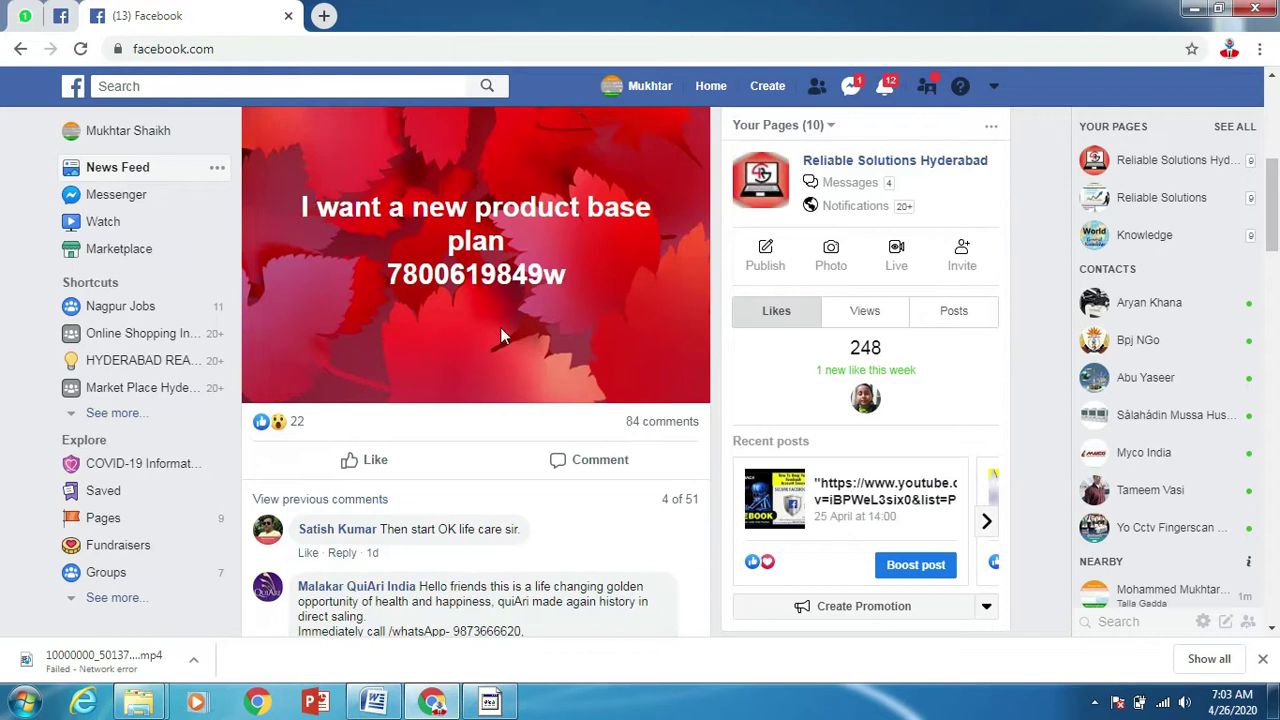
{"action": "scroll", "coordinate": [500, 328], "scroll_direction": "down", "scroll_amount": 4}
{"action": "scroll", "coordinate": [501, 342], "scroll_direction": "up", "scroll_amount": 4}
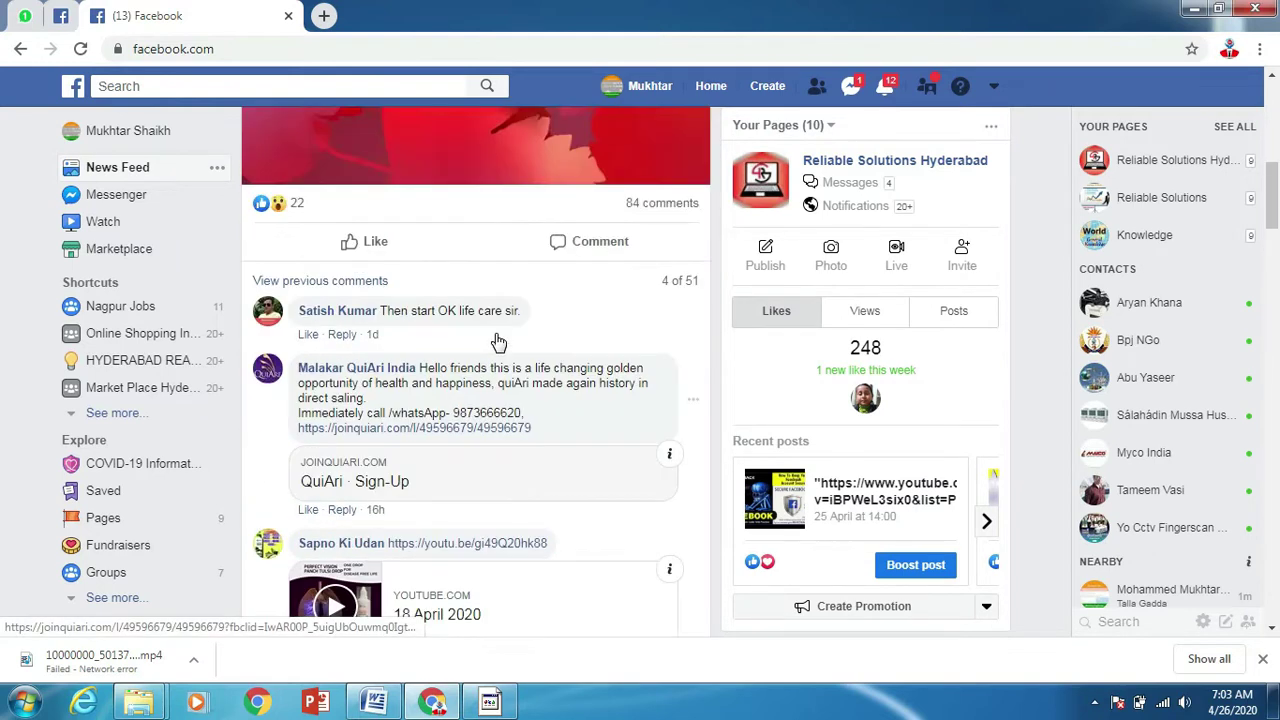
{"action": "scroll", "coordinate": [495, 335], "scroll_direction": "up", "scroll_amount": 4}
{"action": "scroll", "coordinate": [491, 331], "scroll_direction": "up", "scroll_amount": 2}
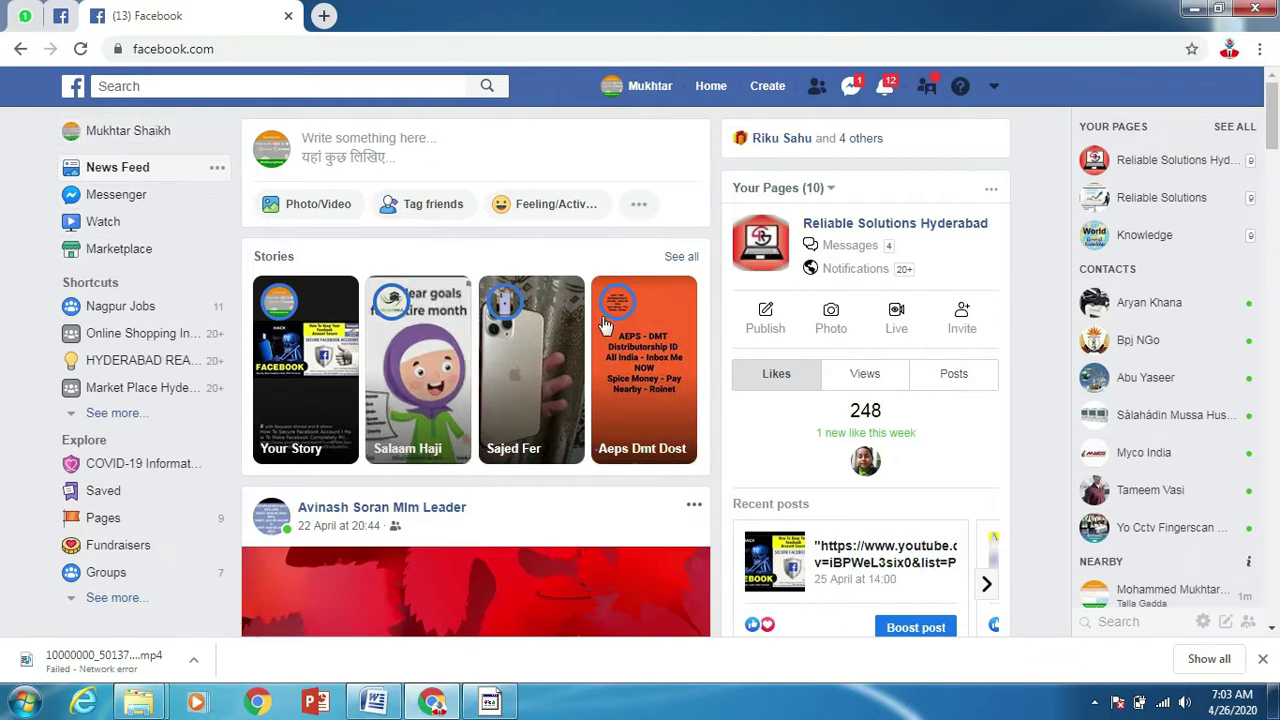
{"action": "scroll", "coordinate": [493, 347], "scroll_direction": "down", "scroll_amount": 1}
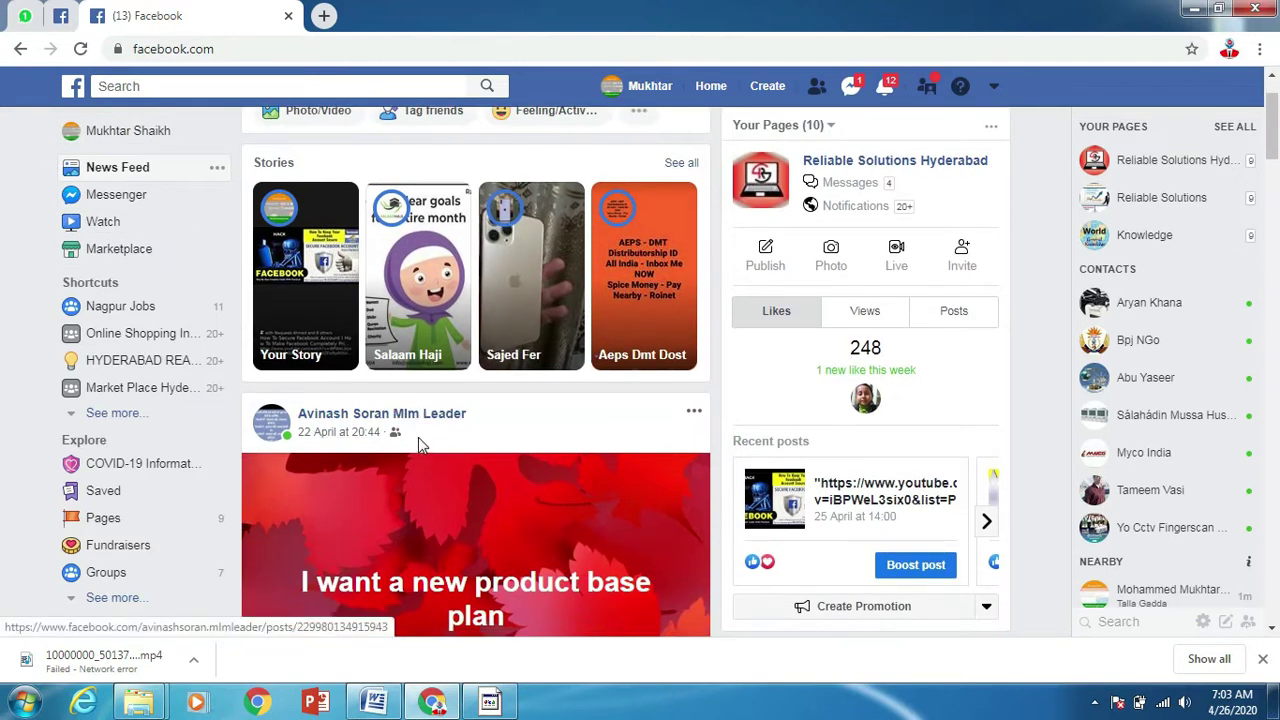
{"action": "scroll", "coordinate": [418, 437], "scroll_direction": "down", "scroll_amount": 2}
{"action": "scroll", "coordinate": [440, 435], "scroll_direction": "down", "scroll_amount": 3}
{"action": "scroll", "coordinate": [374, 425], "scroll_direction": "down", "scroll_amount": 5}
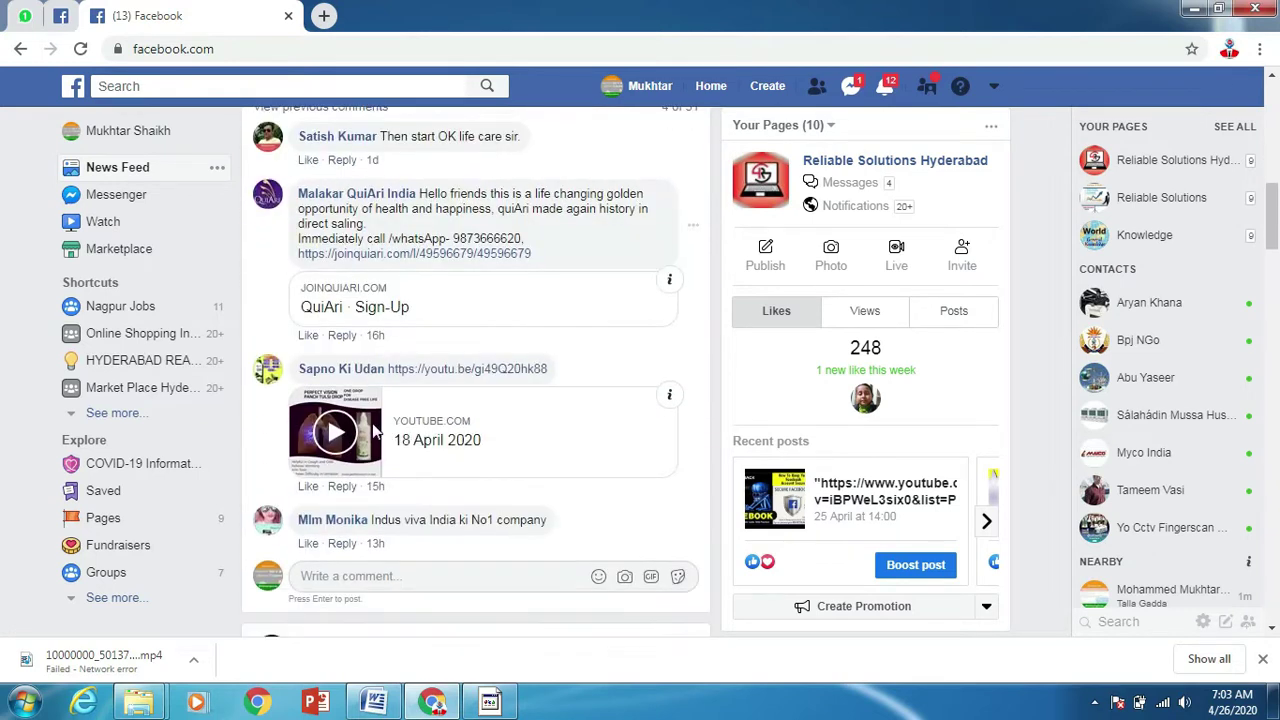
{"action": "scroll", "coordinate": [475, 404], "scroll_direction": "down", "scroll_amount": 5}
{"action": "scroll", "coordinate": [475, 404], "scroll_direction": "down", "scroll_amount": 2}
{"action": "scroll", "coordinate": [475, 404], "scroll_direction": "down", "scroll_amount": 2}
{"action": "scroll", "coordinate": [310, 288], "scroll_direction": "down", "scroll_amount": 1}
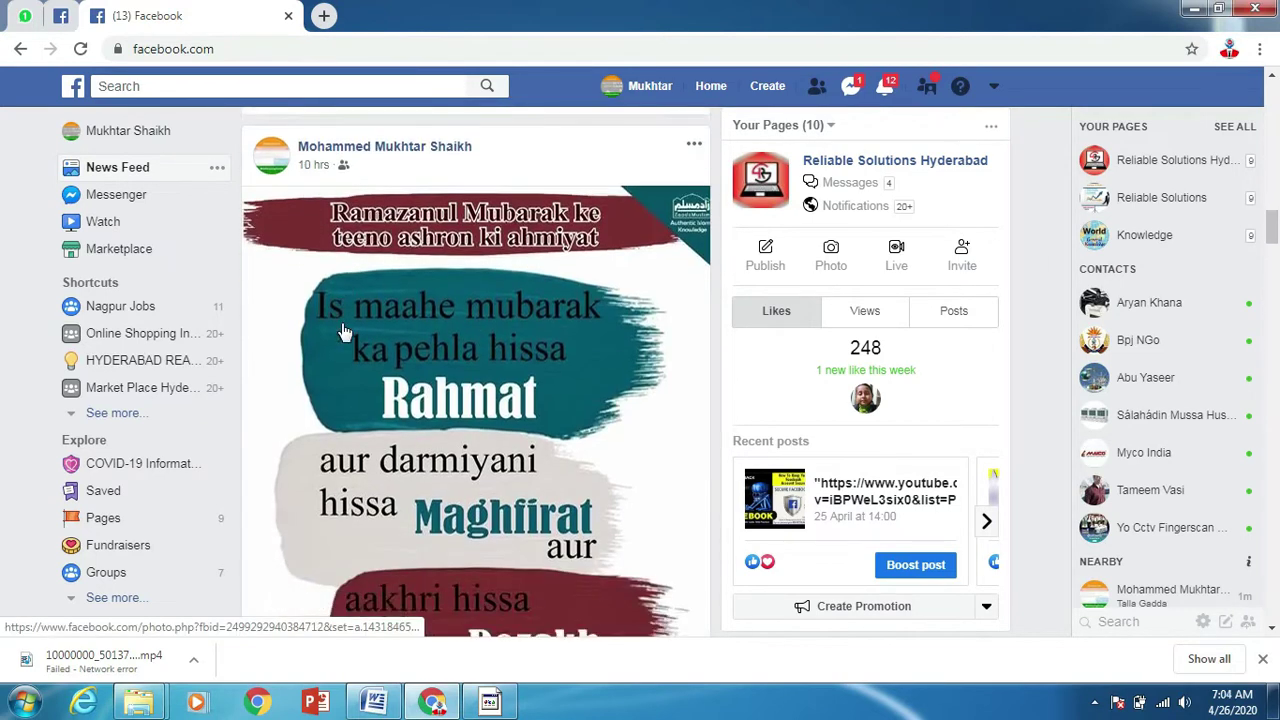
{"action": "scroll", "coordinate": [340, 330], "scroll_direction": "down", "scroll_amount": 5}
{"action": "scroll", "coordinate": [378, 350], "scroll_direction": "down", "scroll_amount": 1}
{"action": "scroll", "coordinate": [345, 390], "scroll_direction": "down", "scroll_amount": 2}
{"action": "scroll", "coordinate": [345, 390], "scroll_direction": "down", "scroll_amount": 6}
{"action": "scroll", "coordinate": [345, 390], "scroll_direction": "down", "scroll_amount": 2}
{"action": "scroll", "coordinate": [345, 390], "scroll_direction": "down", "scroll_amount": 1}
{"action": "scroll", "coordinate": [345, 393], "scroll_direction": "down", "scroll_amount": 2}
{"action": "scroll", "coordinate": [345, 393], "scroll_direction": "down", "scroll_amount": 2}
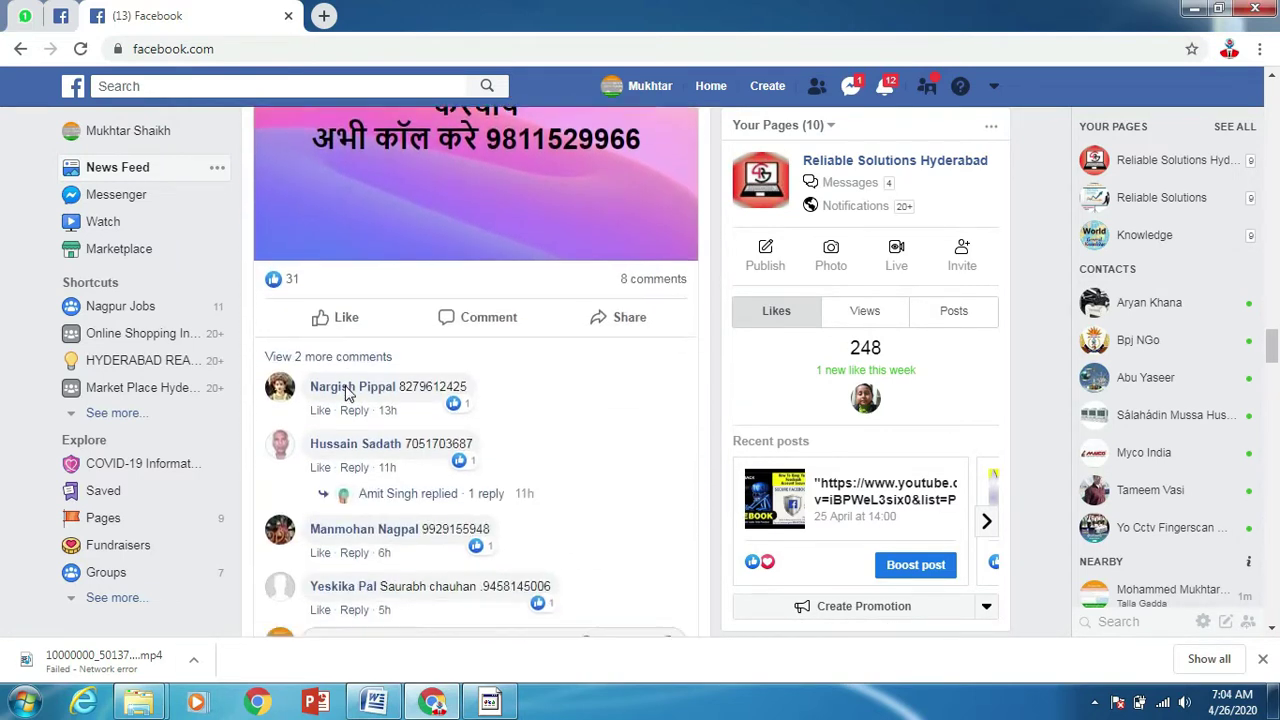
{"action": "scroll", "coordinate": [345, 393], "scroll_direction": "down", "scroll_amount": 1}
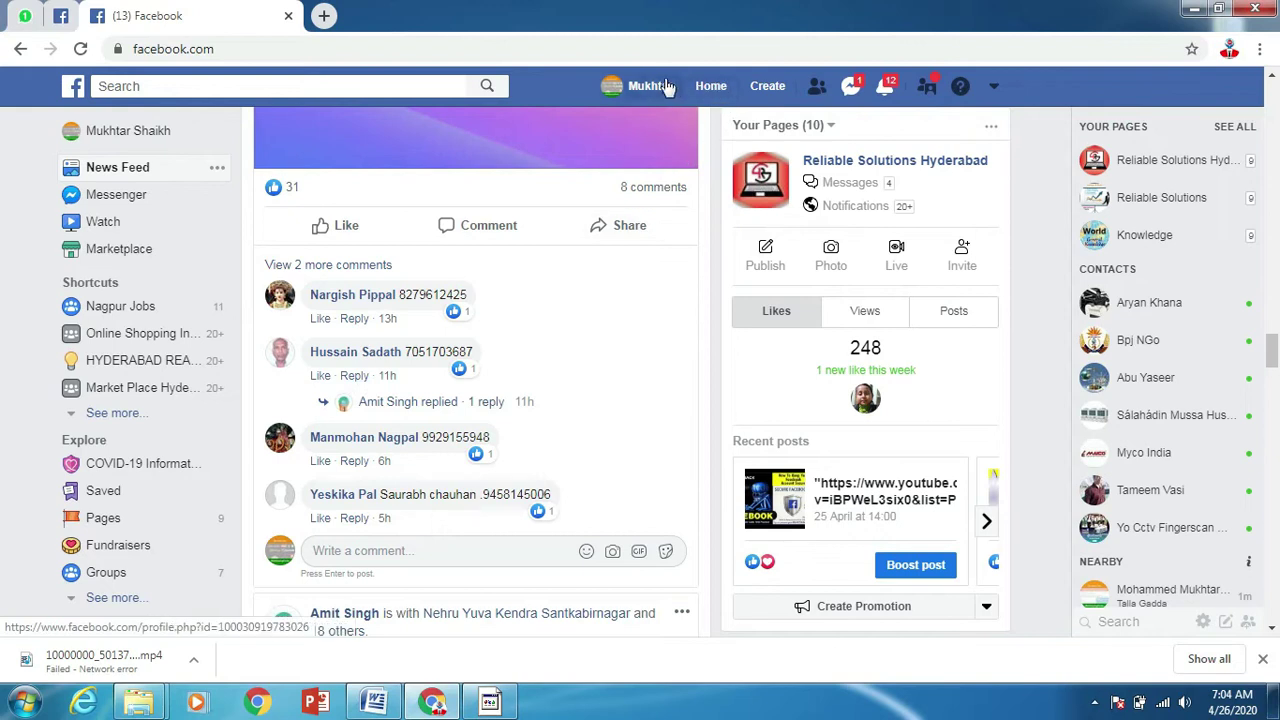
Step: Browse your own profile timeline, then return to it from the news feed
{"action": "left_click", "coordinate": [114, 131]}
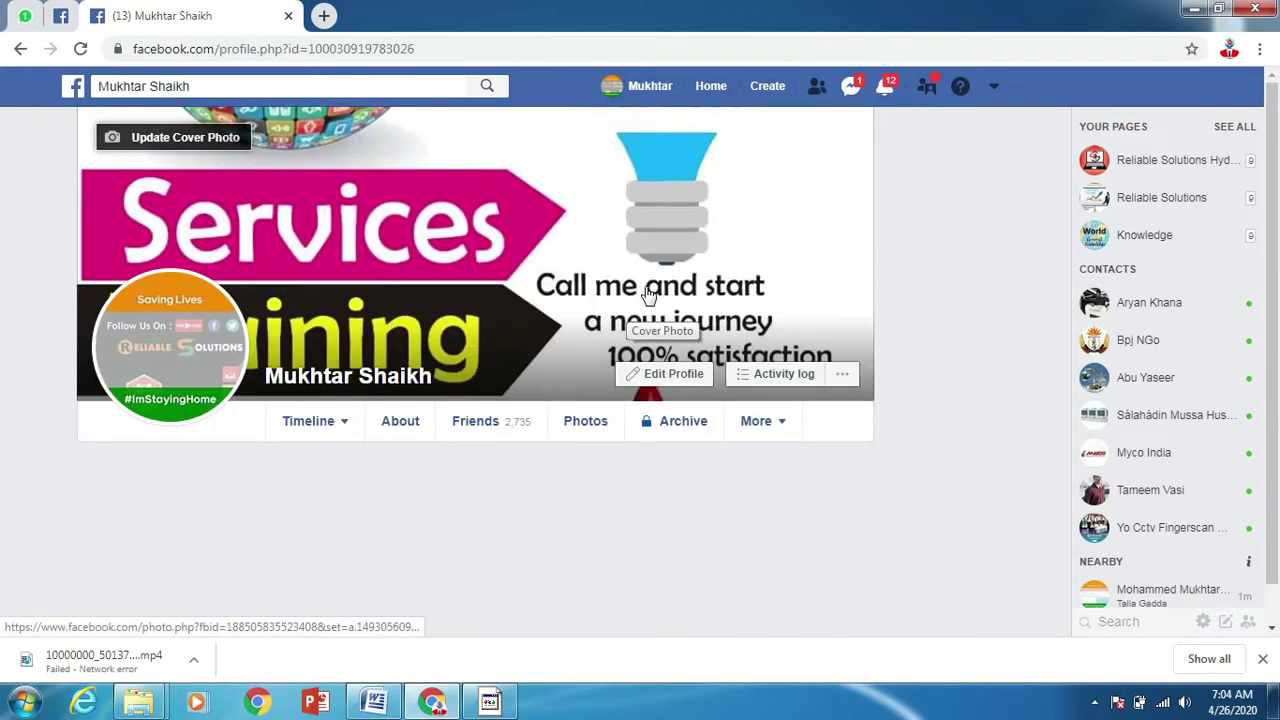
{"action": "scroll", "coordinate": [660, 275], "scroll_direction": "down", "scroll_amount": 2}
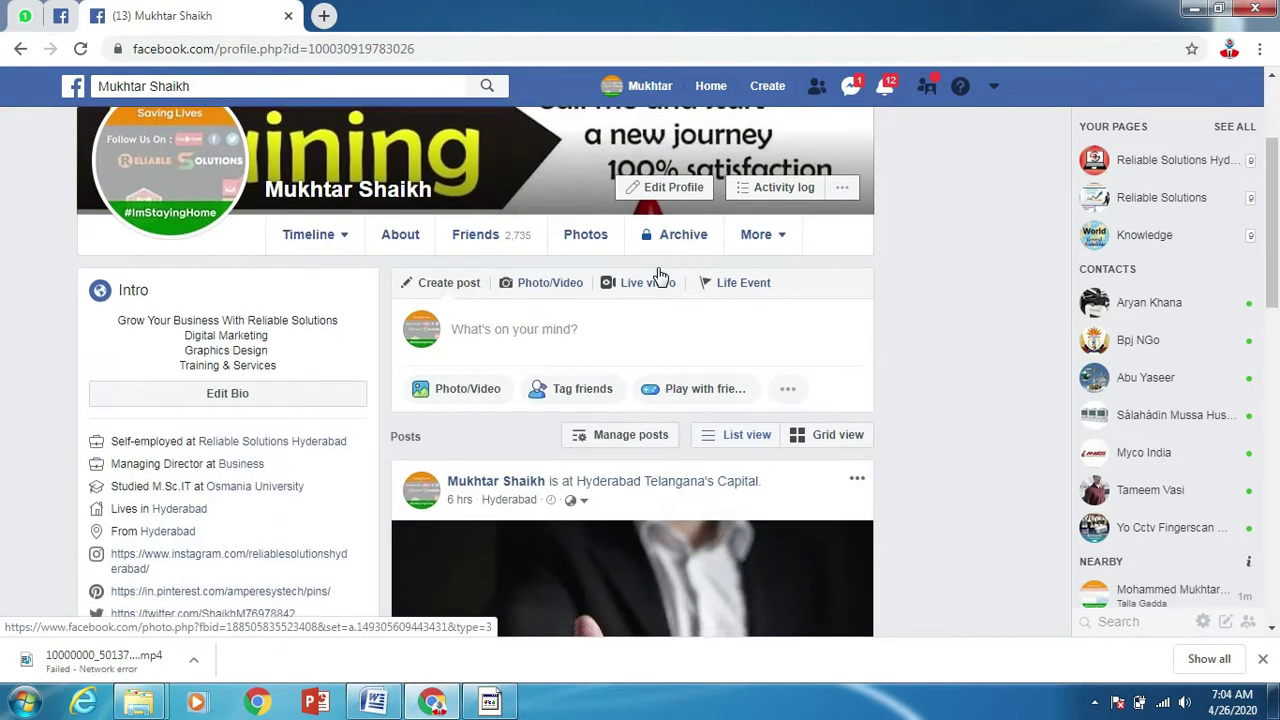
{"action": "scroll", "coordinate": [660, 275], "scroll_direction": "down", "scroll_amount": 2}
{"action": "scroll", "coordinate": [660, 275], "scroll_direction": "down", "scroll_amount": 2}
{"action": "scroll", "coordinate": [660, 275], "scroll_direction": "down", "scroll_amount": 3}
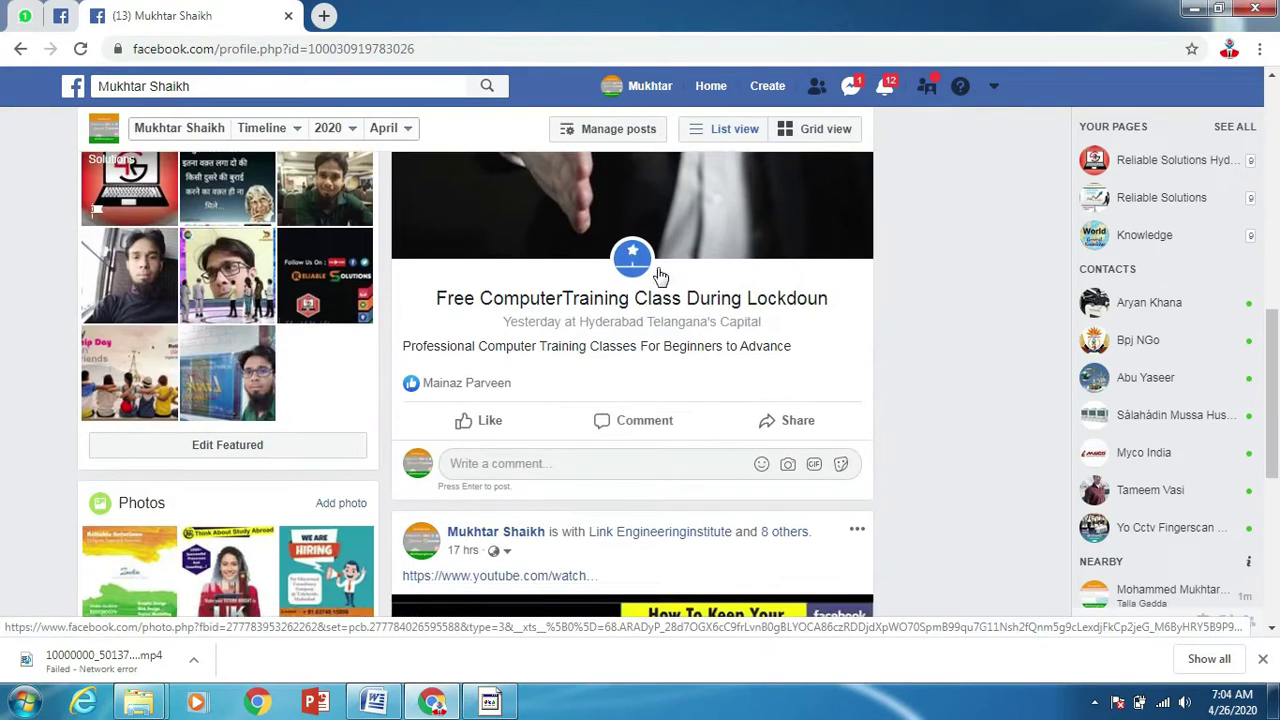
{"action": "scroll", "coordinate": [660, 275], "scroll_direction": "down", "scroll_amount": 3}
{"action": "scroll", "coordinate": [660, 275], "scroll_direction": "up", "scroll_amount": 8}
{"action": "scroll", "coordinate": [660, 270], "scroll_direction": "up", "scroll_amount": 4}
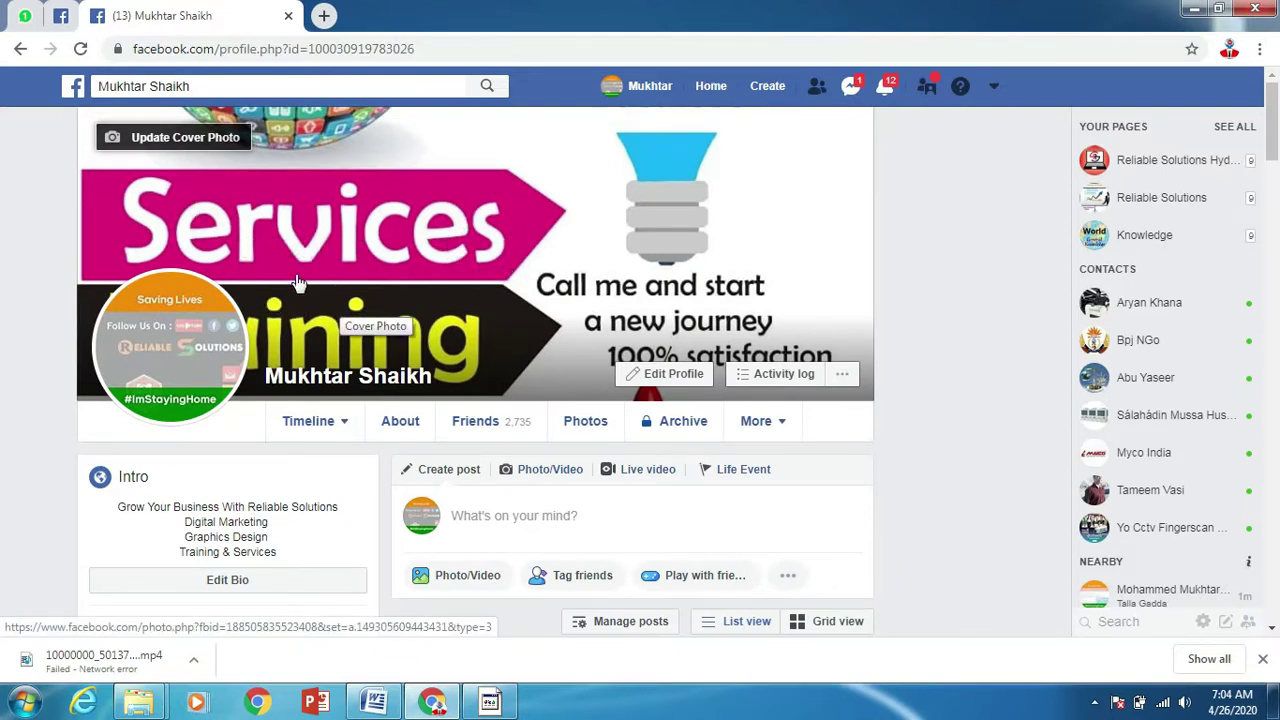
{"action": "scroll", "coordinate": [543, 287], "scroll_direction": "down", "scroll_amount": 2}
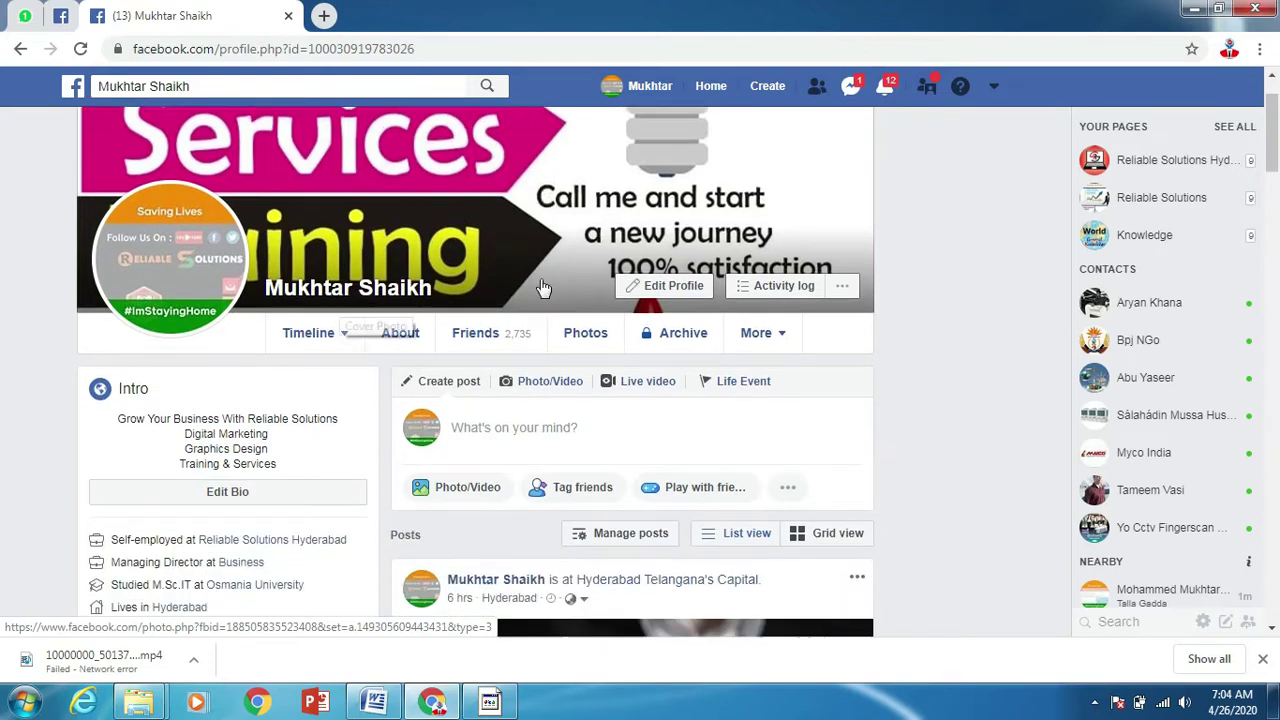
{"action": "scroll", "coordinate": [543, 287], "scroll_direction": "down", "scroll_amount": 3}
{"action": "scroll", "coordinate": [543, 287], "scroll_direction": "down", "scroll_amount": 4}
{"action": "scroll", "coordinate": [543, 287], "scroll_direction": "down", "scroll_amount": 3}
{"action": "scroll", "coordinate": [543, 287], "scroll_direction": "down", "scroll_amount": 3}
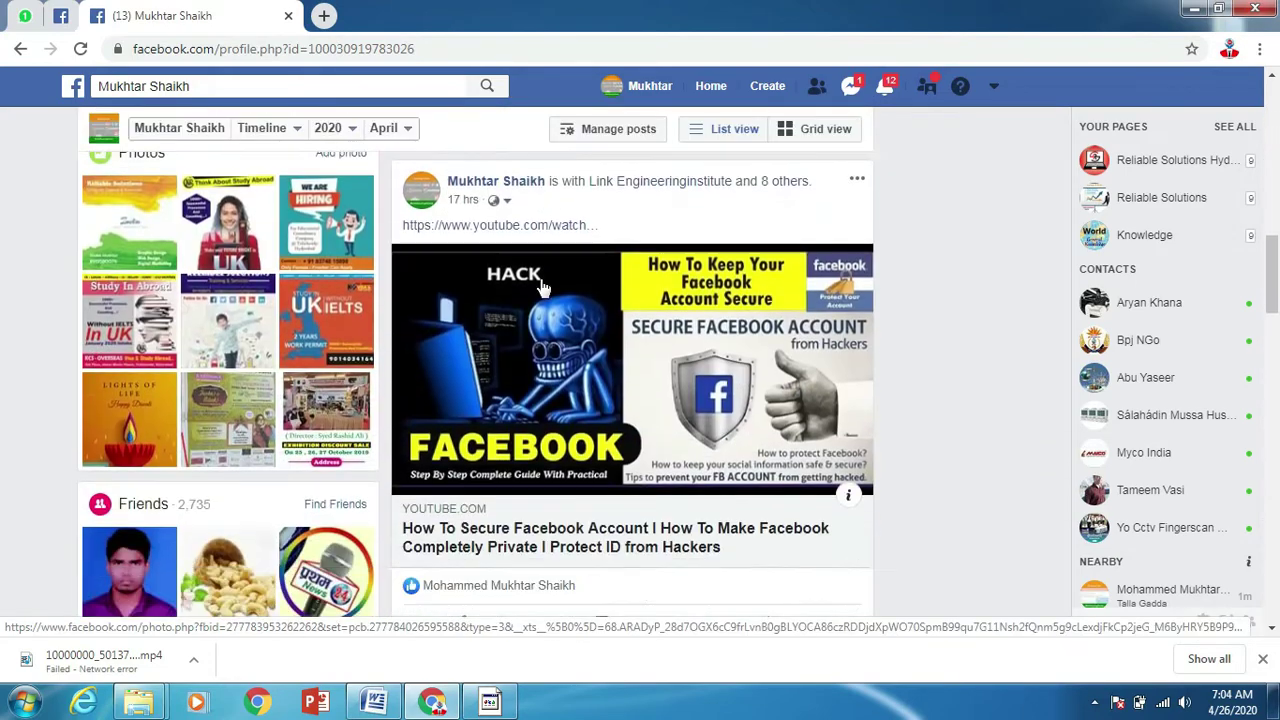
{"action": "scroll", "coordinate": [543, 287], "scroll_direction": "down", "scroll_amount": 2}
{"action": "scroll", "coordinate": [543, 287], "scroll_direction": "down", "scroll_amount": 4}
{"action": "scroll", "coordinate": [543, 287], "scroll_direction": "down", "scroll_amount": 4}
{"action": "scroll", "coordinate": [545, 287], "scroll_direction": "down", "scroll_amount": 3}
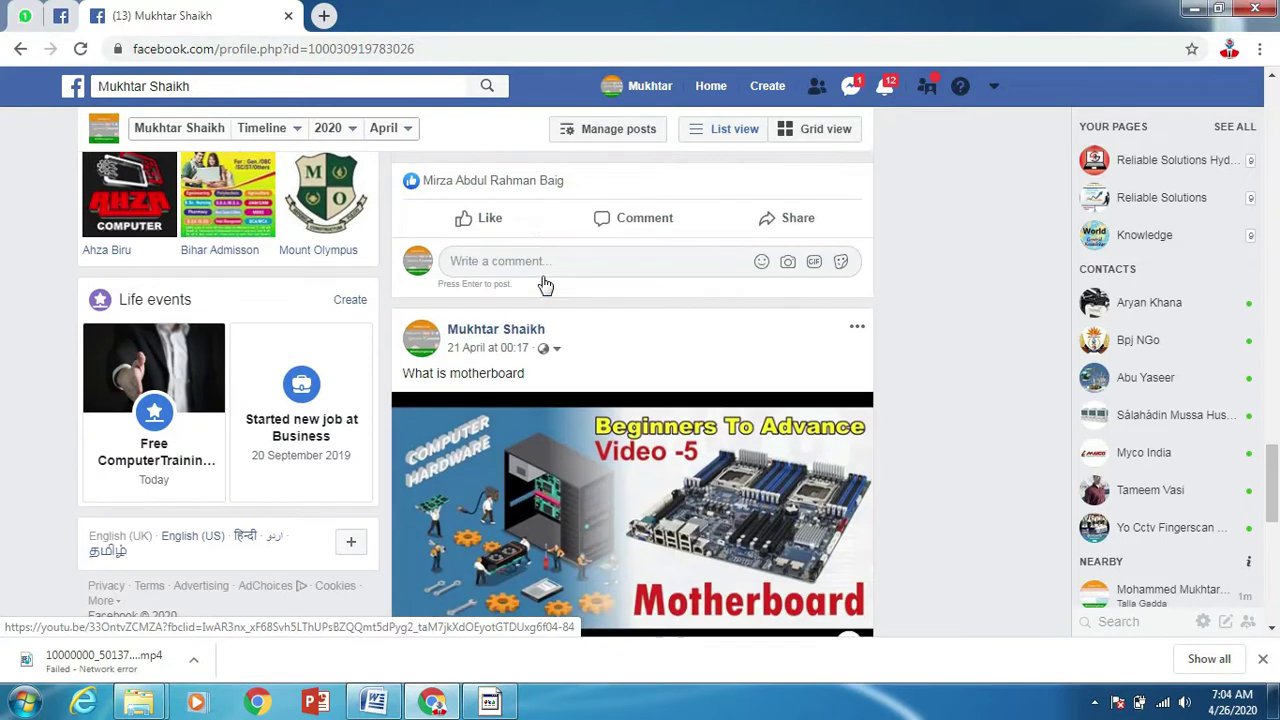
{"action": "scroll", "coordinate": [545, 287], "scroll_direction": "down", "scroll_amount": 2}
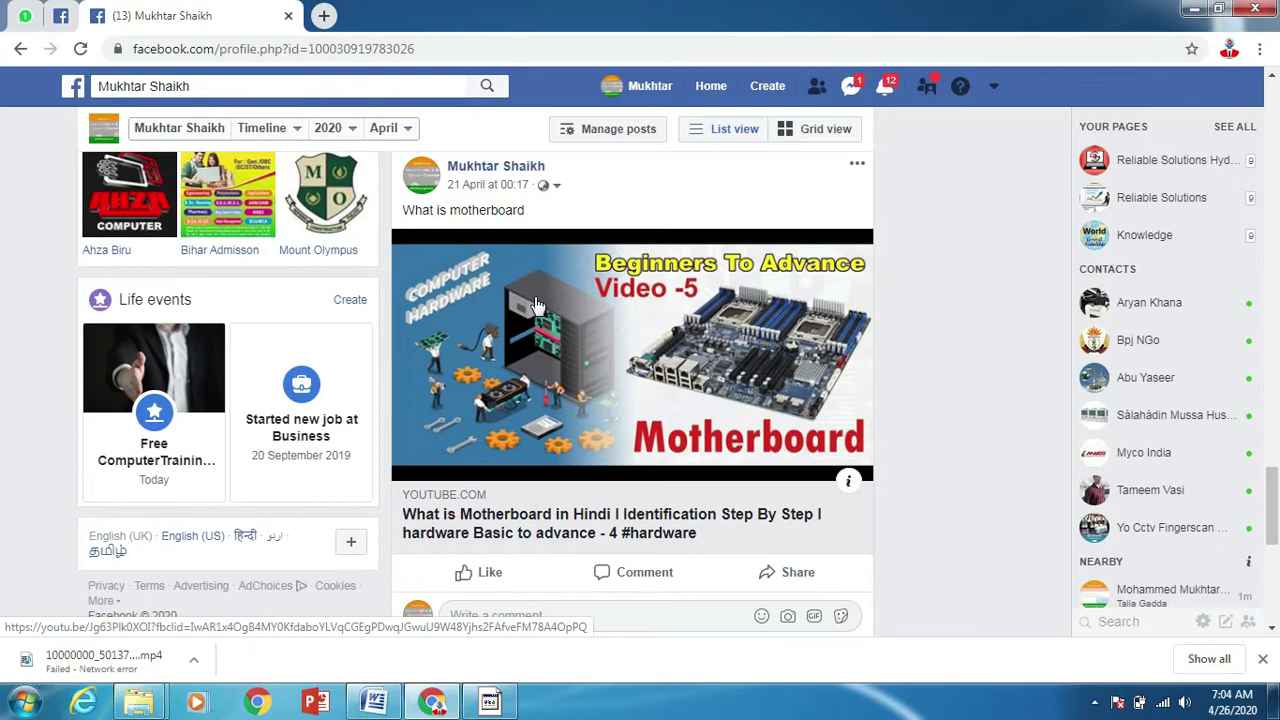
{"action": "scroll", "coordinate": [536, 300], "scroll_direction": "up", "scroll_amount": 5}
{"action": "scroll", "coordinate": [536, 300], "scroll_direction": "up", "scroll_amount": 5}
{"action": "scroll", "coordinate": [536, 300], "scroll_direction": "up", "scroll_amount": 5}
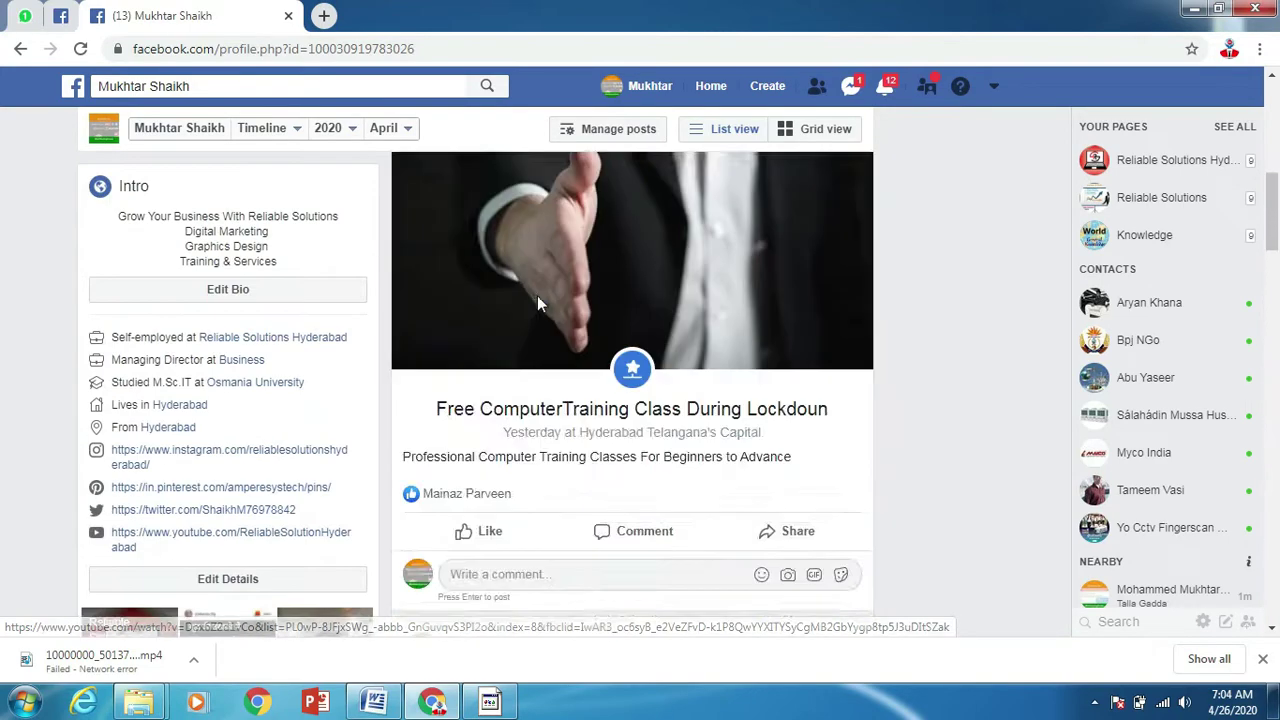
{"action": "scroll", "coordinate": [536, 300], "scroll_direction": "up", "scroll_amount": 5}
{"action": "scroll", "coordinate": [537, 295], "scroll_direction": "up", "scroll_amount": 2}
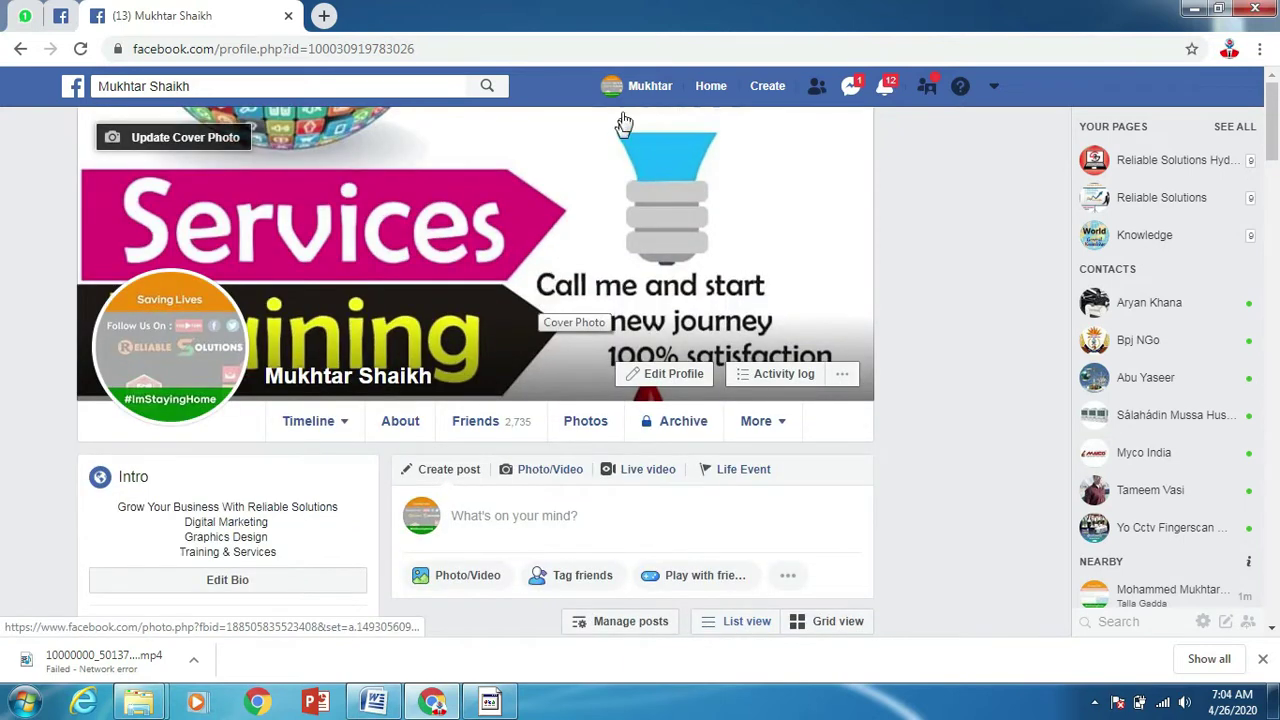
{"action": "left_click", "coordinate": [707, 87]}
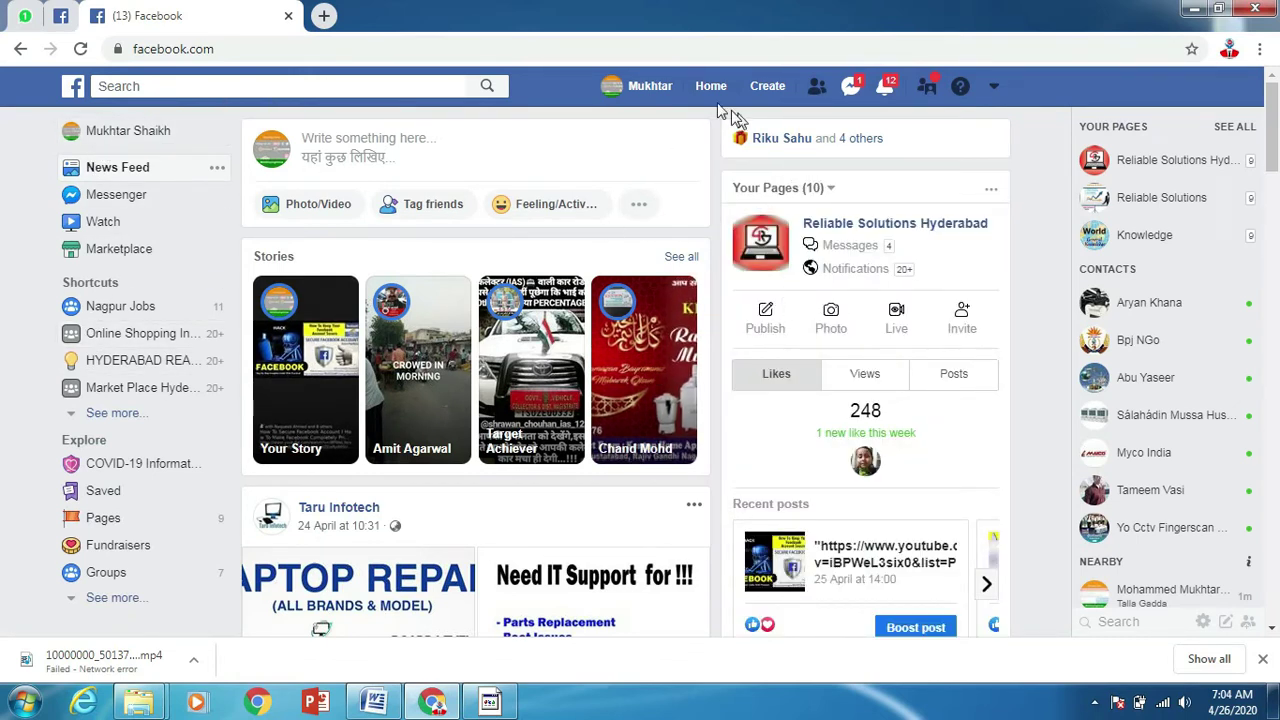
{"action": "left_click", "coordinate": [645, 94]}
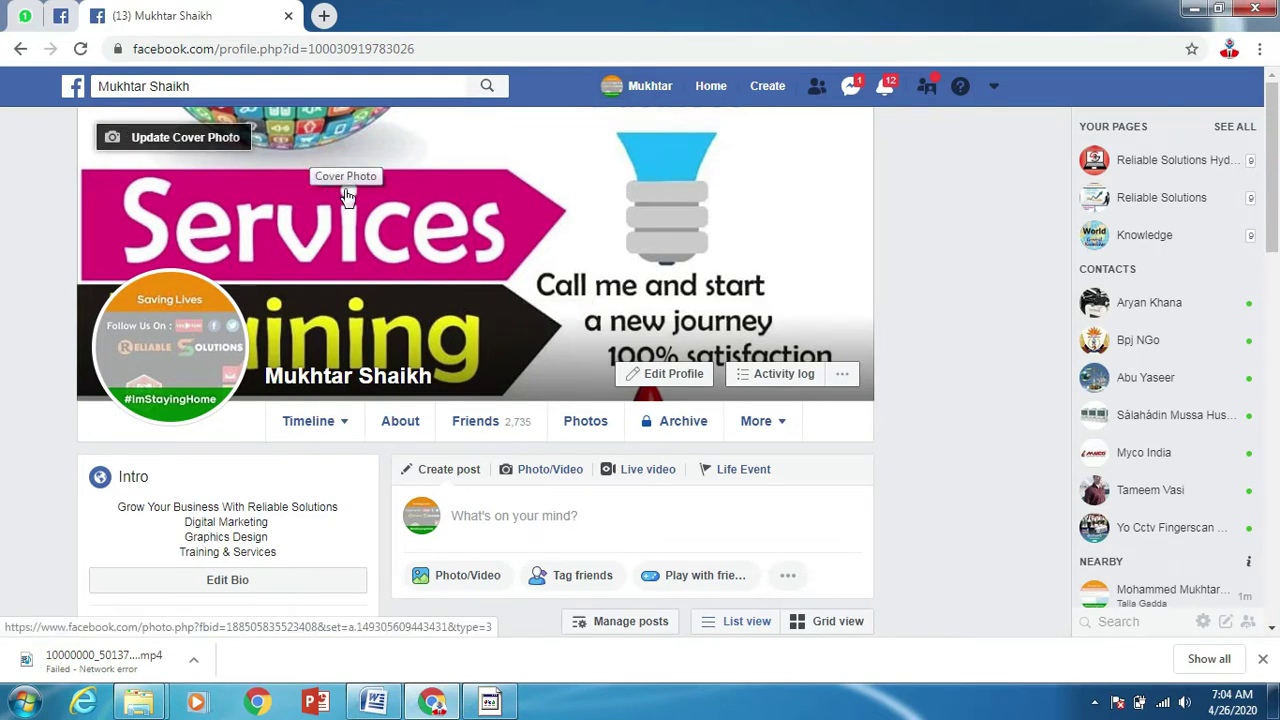
Step: Set the Study In Abroad photo as cover, dragged down to show its 1000+ Successful Processes text
{"action": "left_click", "coordinate": [137, 145]}
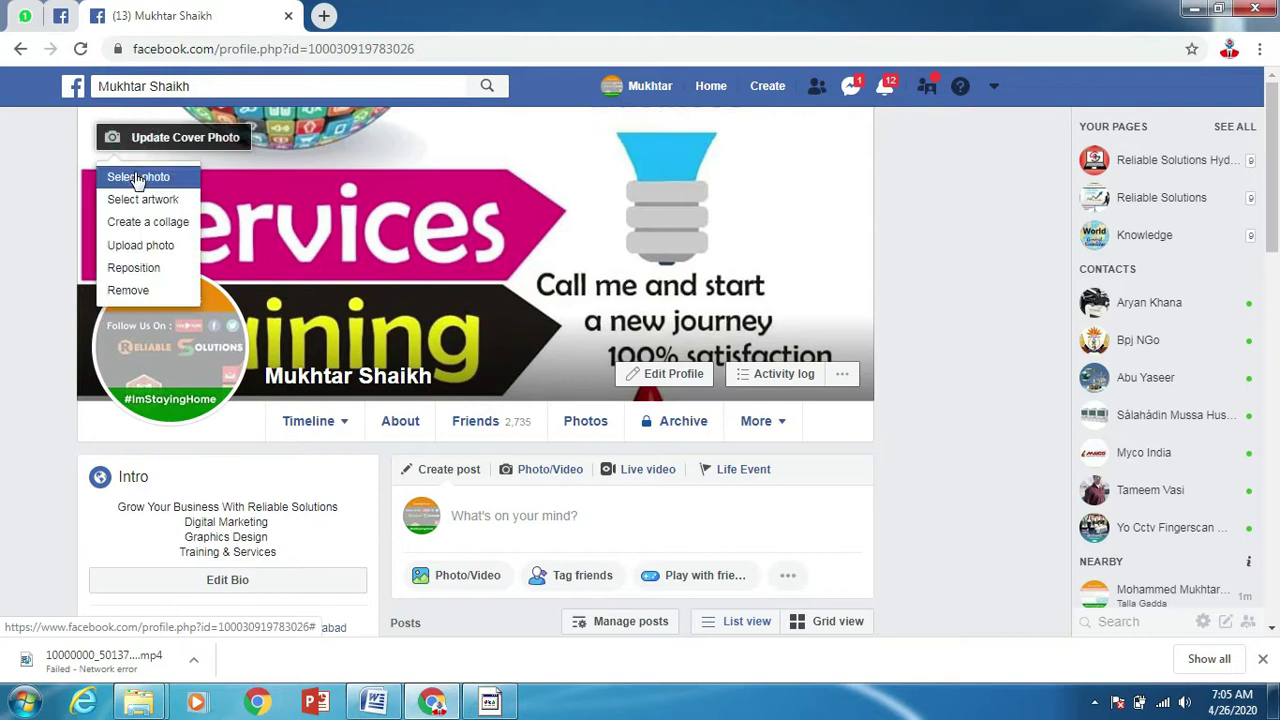
{"action": "left_click", "coordinate": [138, 177]}
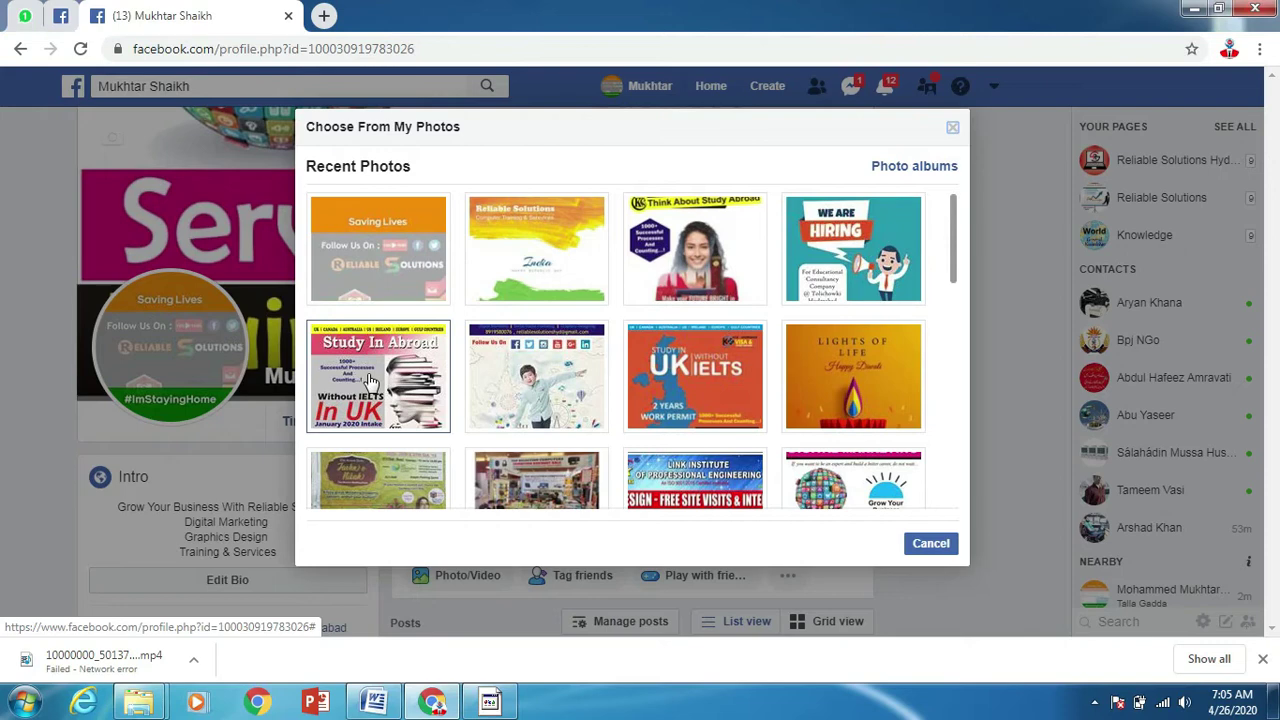
{"action": "left_click", "coordinate": [370, 380]}
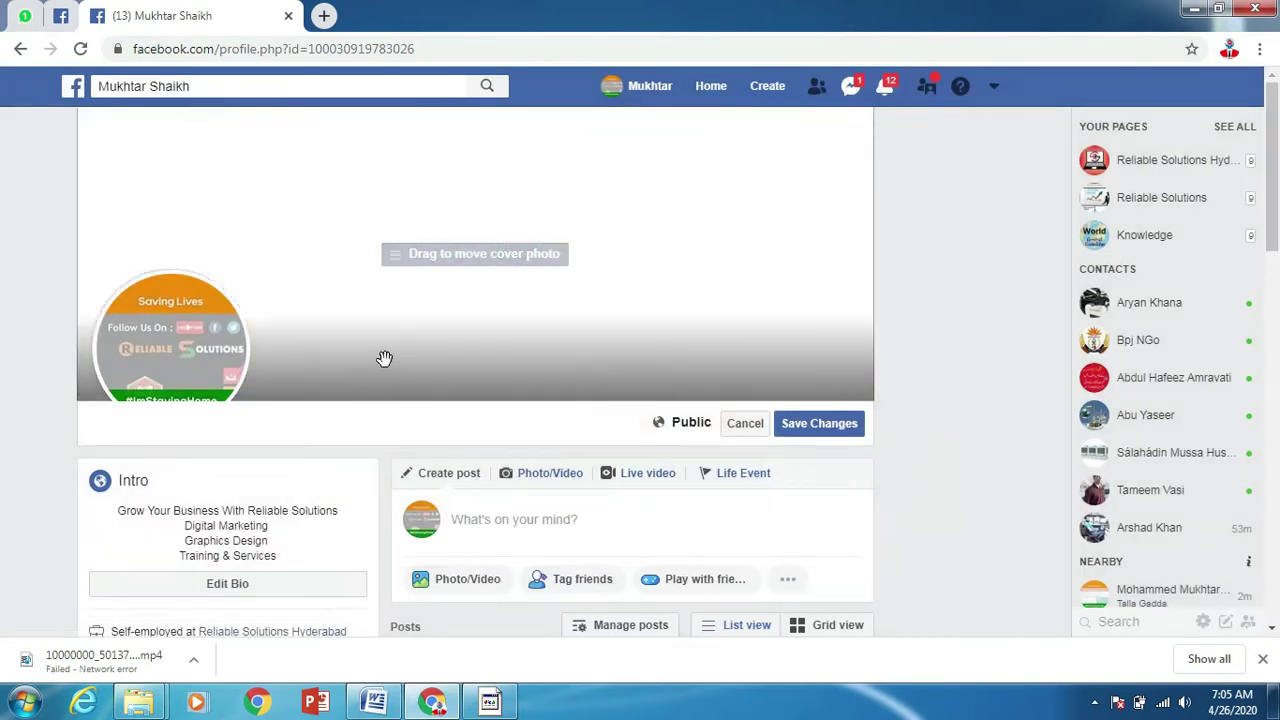
{"action": "mouse_move", "coordinate": [649, 182]}
{"action": "left_mouse_down"}
{"action": "mouse_move", "coordinate": [630, 309]}
{"action": "mouse_move", "coordinate": [633, 297]}
{"action": "left_mouse_up"}
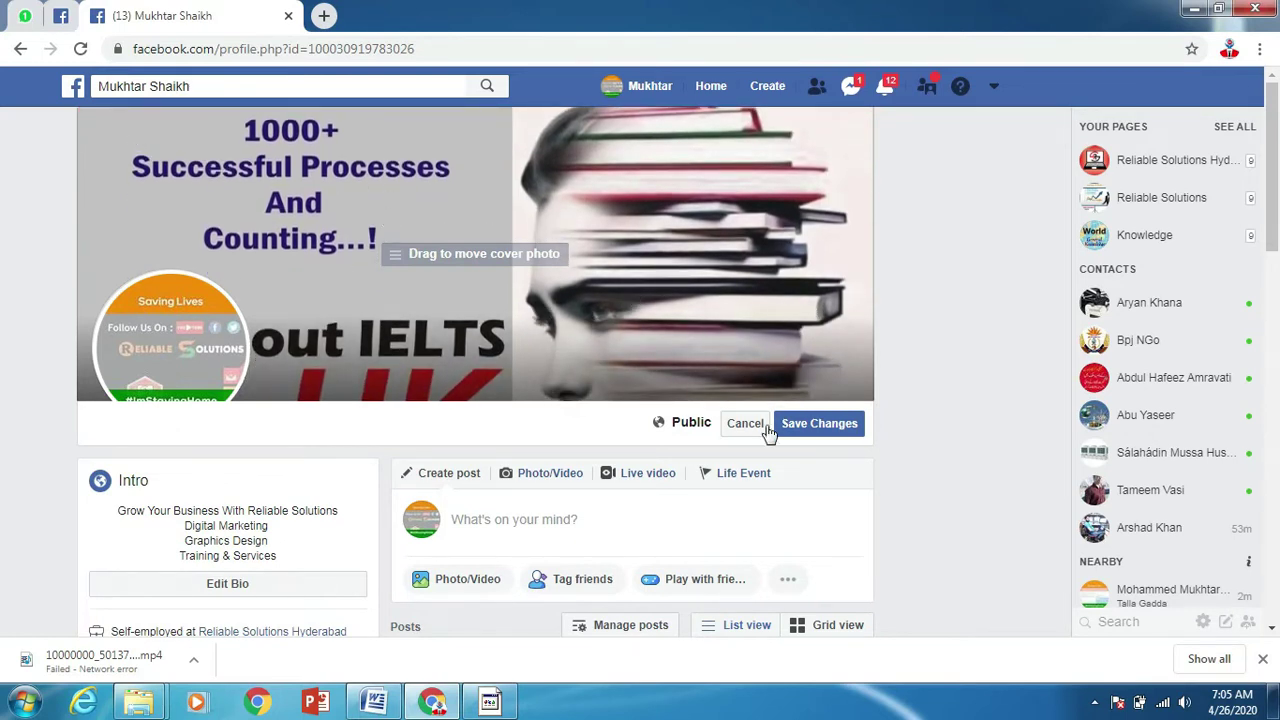
{"action": "left_click", "coordinate": [826, 428]}
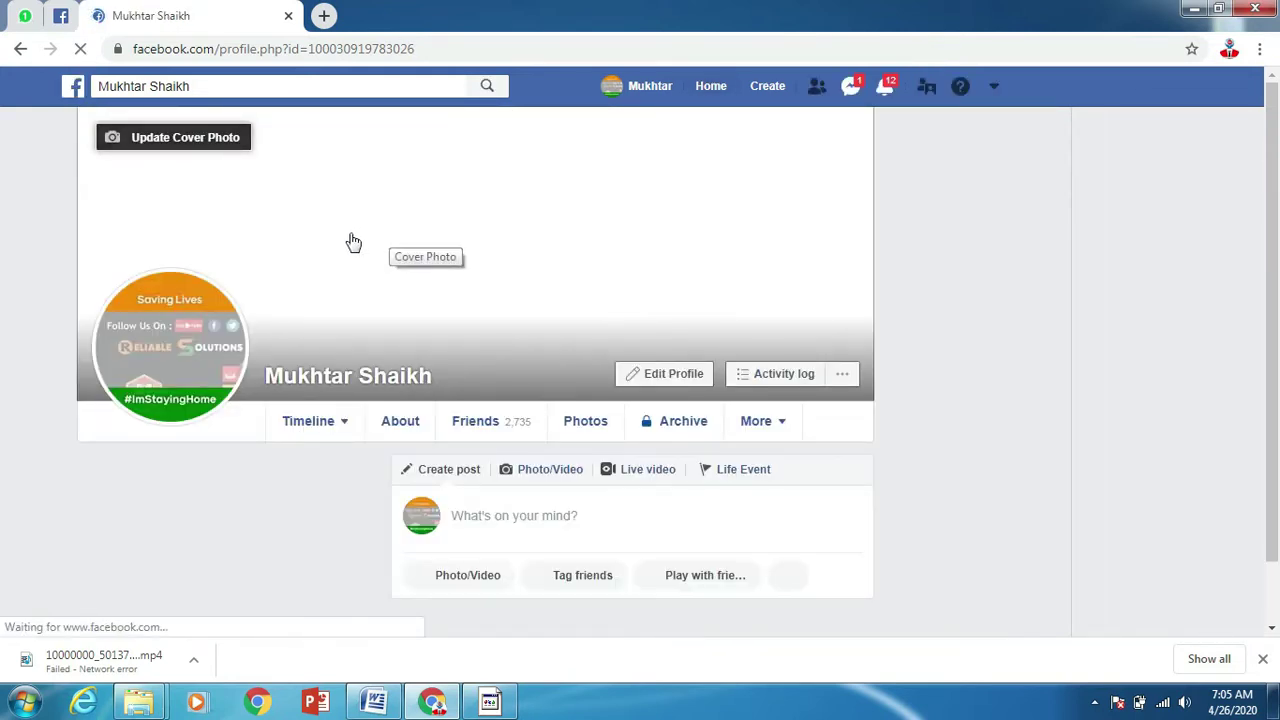
Step: Browse the ready-made cover artwork, cancel without choosing, and bring the cover options back
{"action": "left_click", "coordinate": [141, 145]}
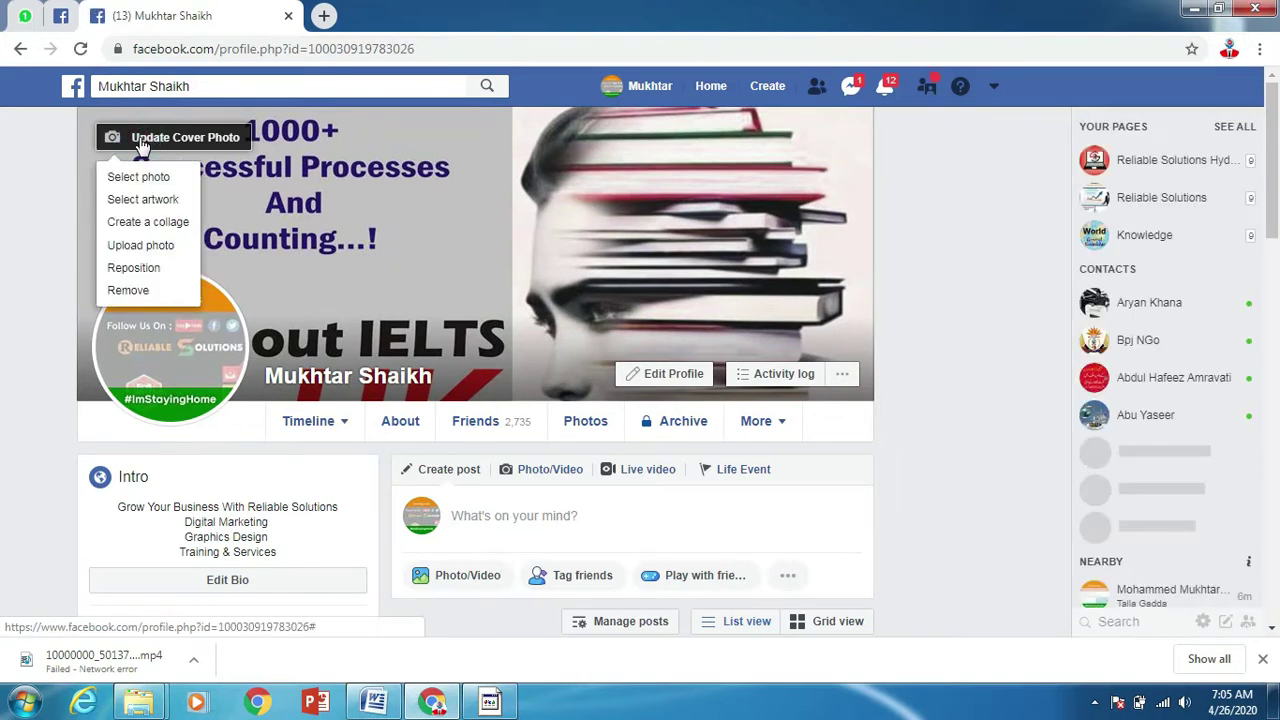
{"action": "left_click", "coordinate": [153, 204]}
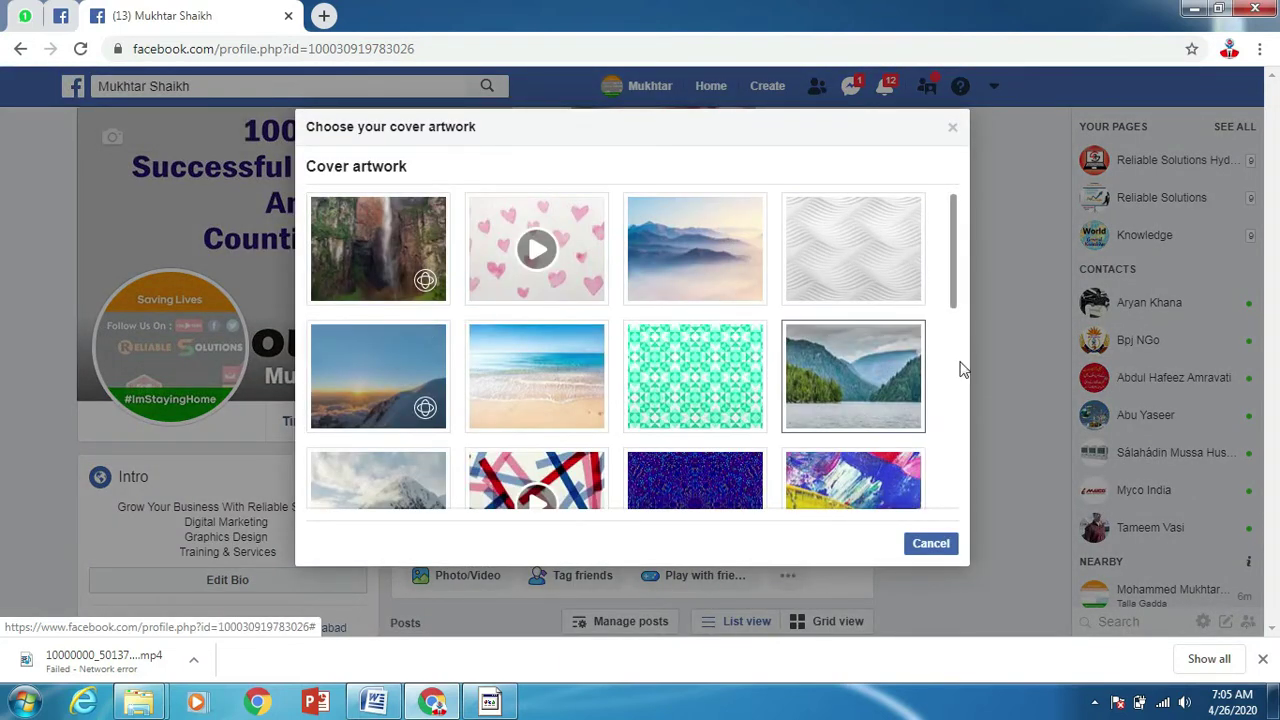
{"action": "scroll", "coordinate": [722, 340], "scroll_direction": "down", "scroll_amount": 2}
{"action": "scroll", "coordinate": [722, 340], "scroll_direction": "down", "scroll_amount": 5}
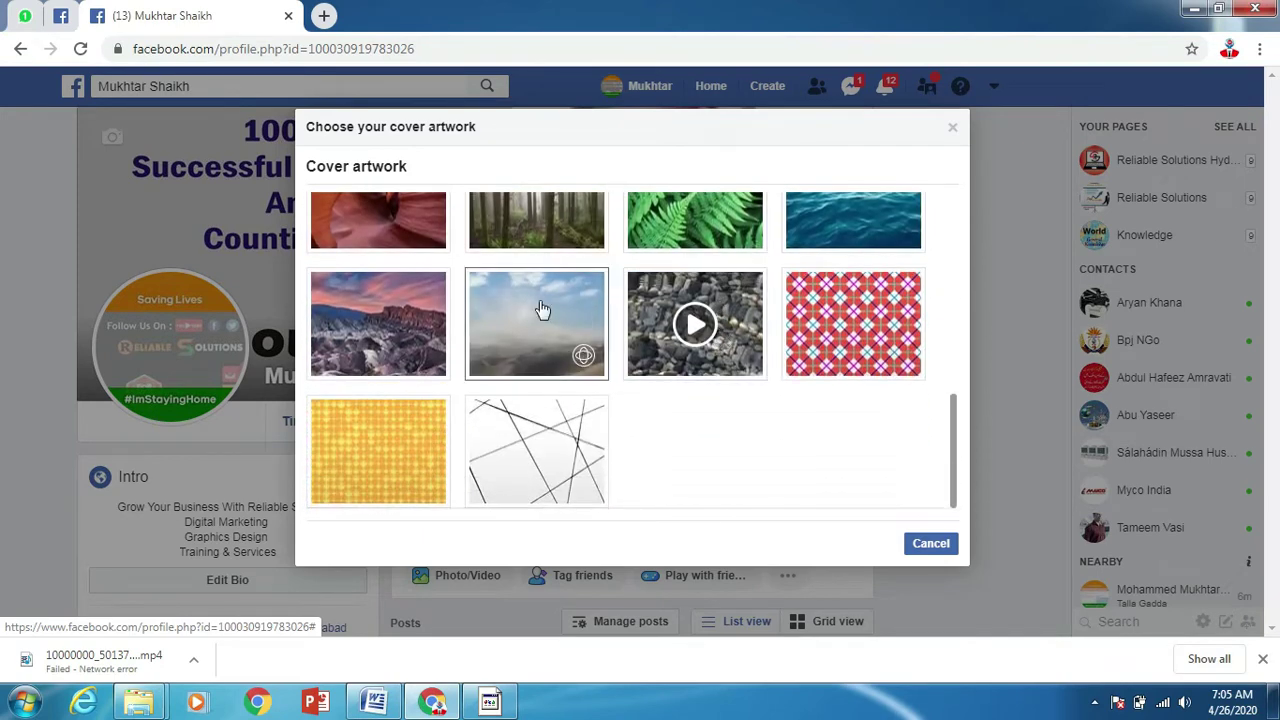
{"action": "left_click", "coordinate": [922, 546]}
{"action": "left_click", "coordinate": [127, 140]}
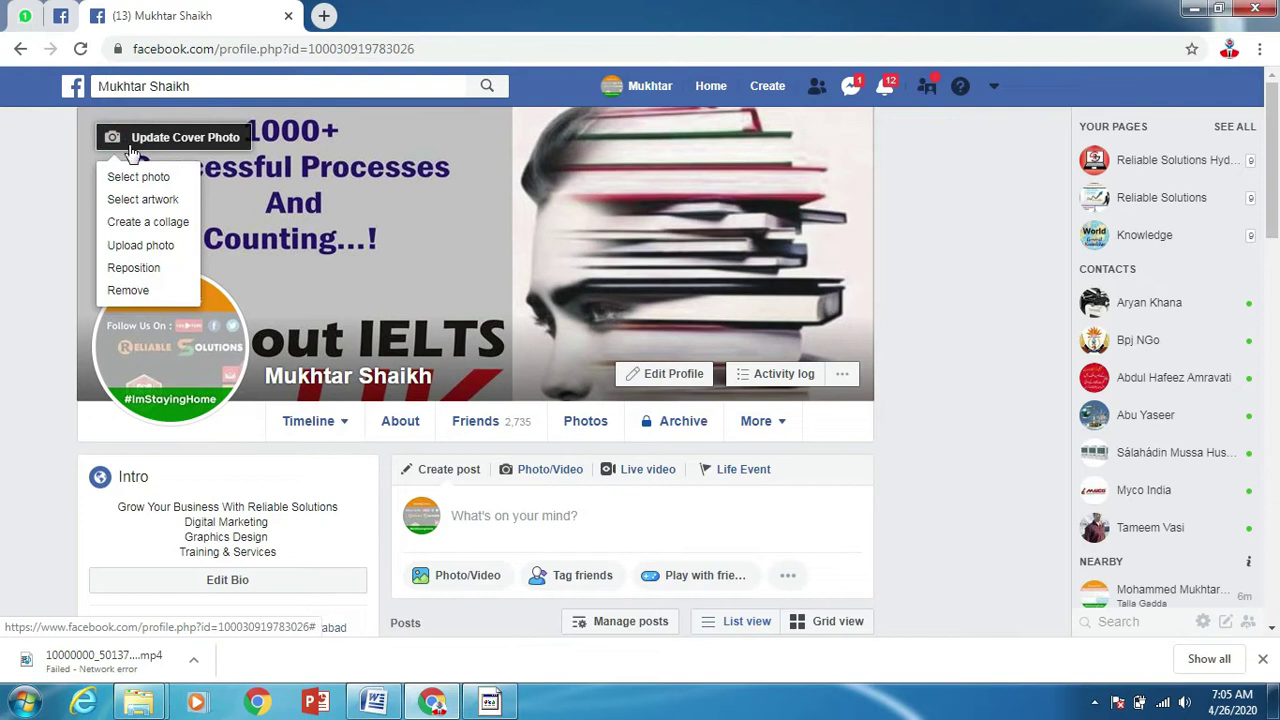
Step: Start a cover collage with the Study In Abroad, Think About Study Abroad and UK IELTS photos
{"action": "left_click", "coordinate": [138, 225]}
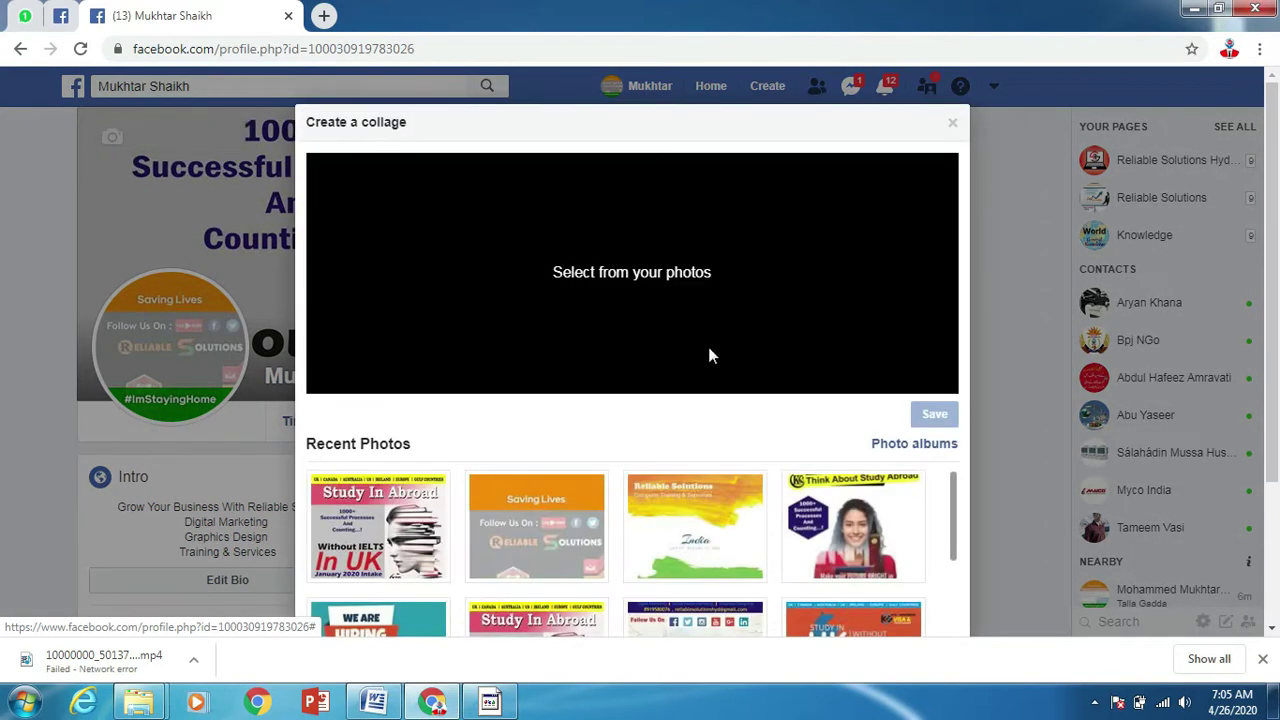
{"action": "scroll", "coordinate": [709, 352], "scroll_direction": "down", "scroll_amount": 1}
{"action": "left_click", "coordinate": [380, 405]}
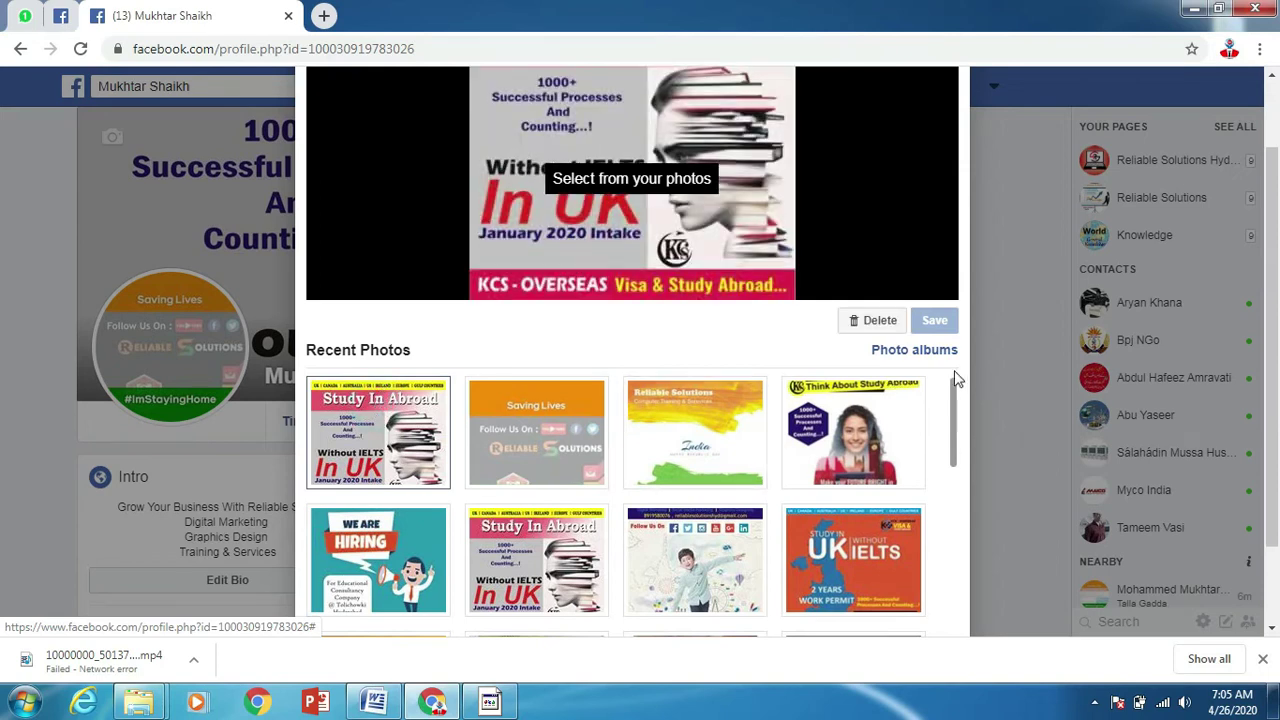
{"action": "left_click", "coordinate": [863, 448]}
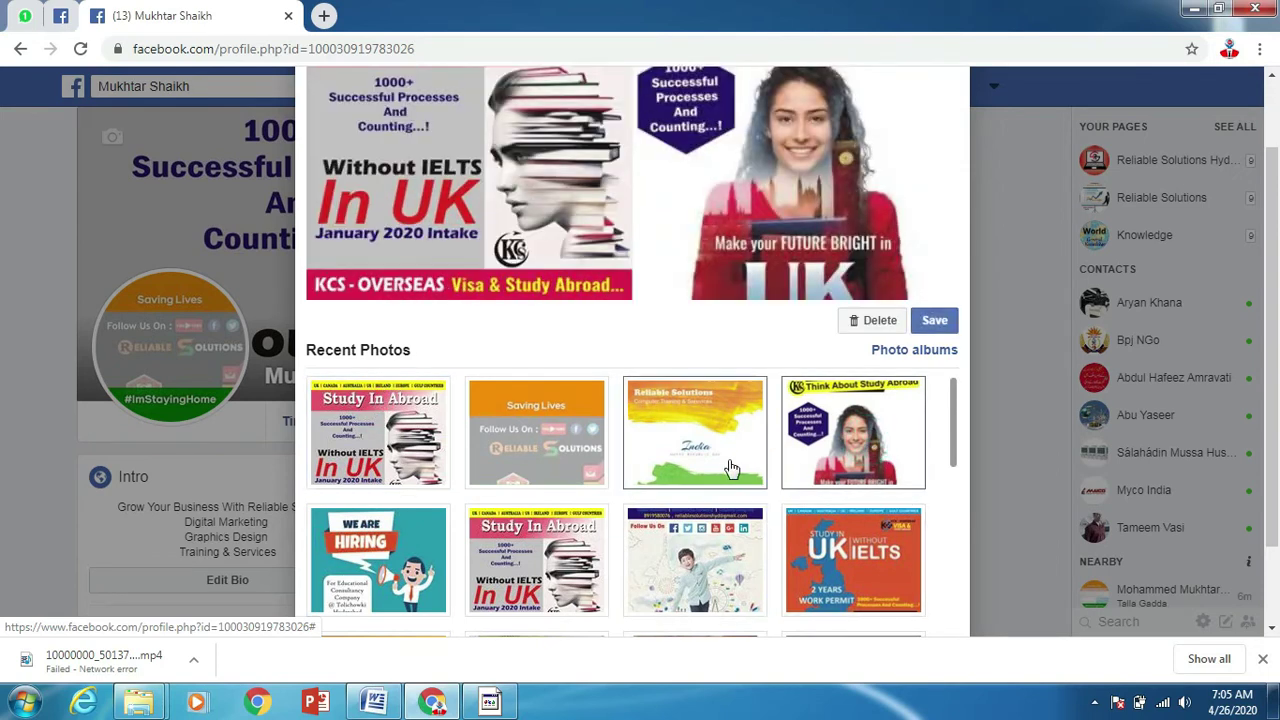
{"action": "scroll", "coordinate": [729, 463], "scroll_direction": "down", "scroll_amount": 2}
{"action": "scroll", "coordinate": [690, 475], "scroll_direction": "up", "scroll_amount": 2}
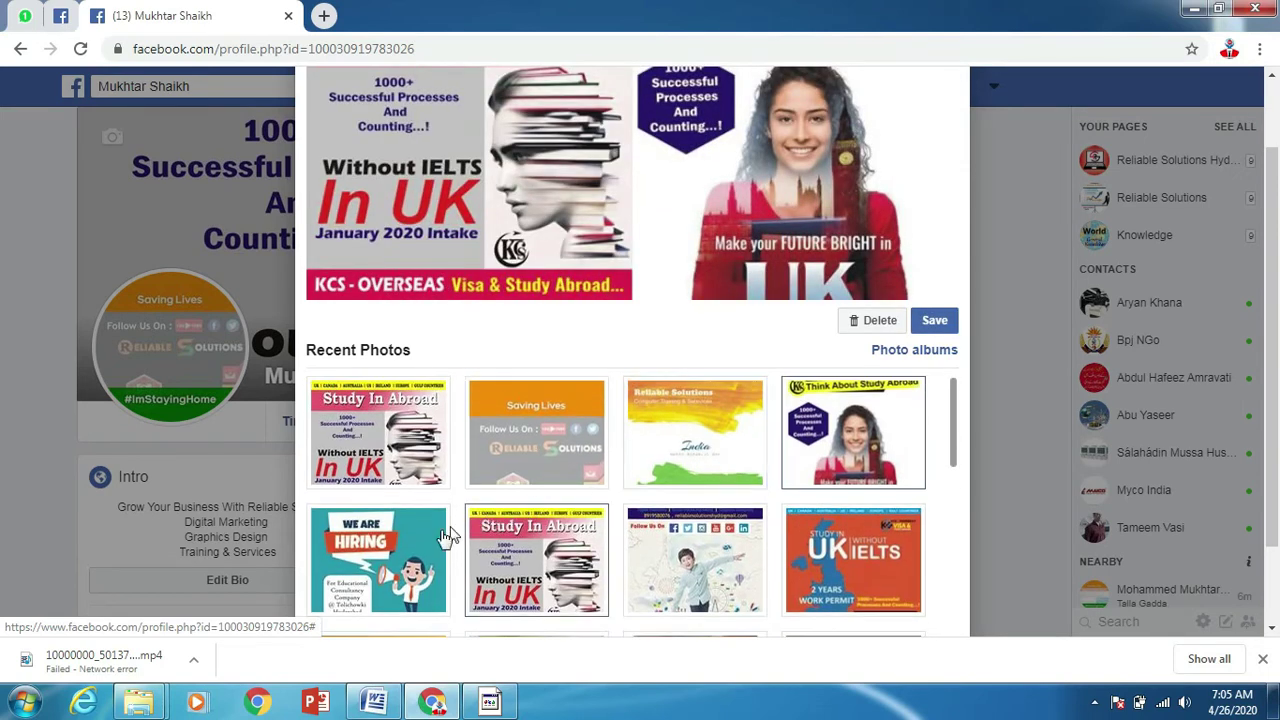
{"action": "scroll", "coordinate": [540, 525], "scroll_direction": "down", "scroll_amount": 1}
{"action": "left_click", "coordinate": [852, 462]}
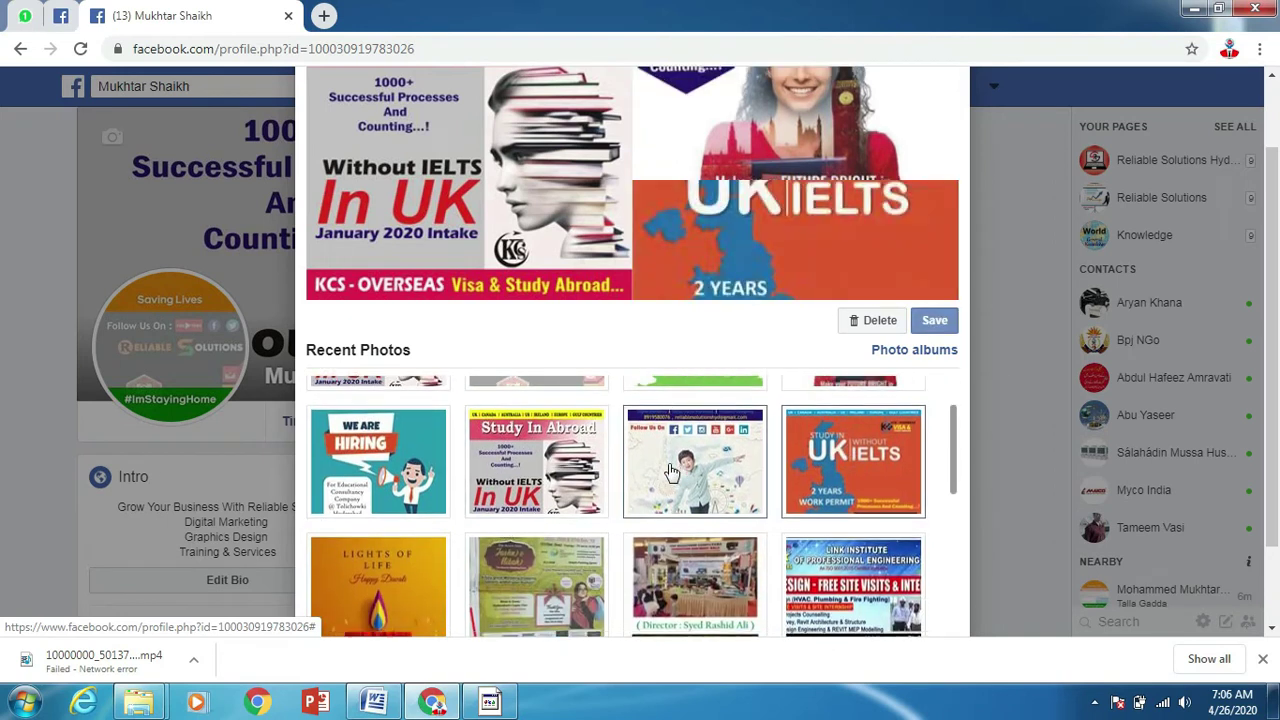
Step: Add the visa and Friendship Day photos and save the collage as the cover
{"action": "scroll", "coordinate": [800, 468], "scroll_direction": "down", "scroll_amount": 1}
{"action": "scroll", "coordinate": [845, 470], "scroll_direction": "up", "scroll_amount": 1}
{"action": "scroll", "coordinate": [845, 470], "scroll_direction": "down", "scroll_amount": 2}
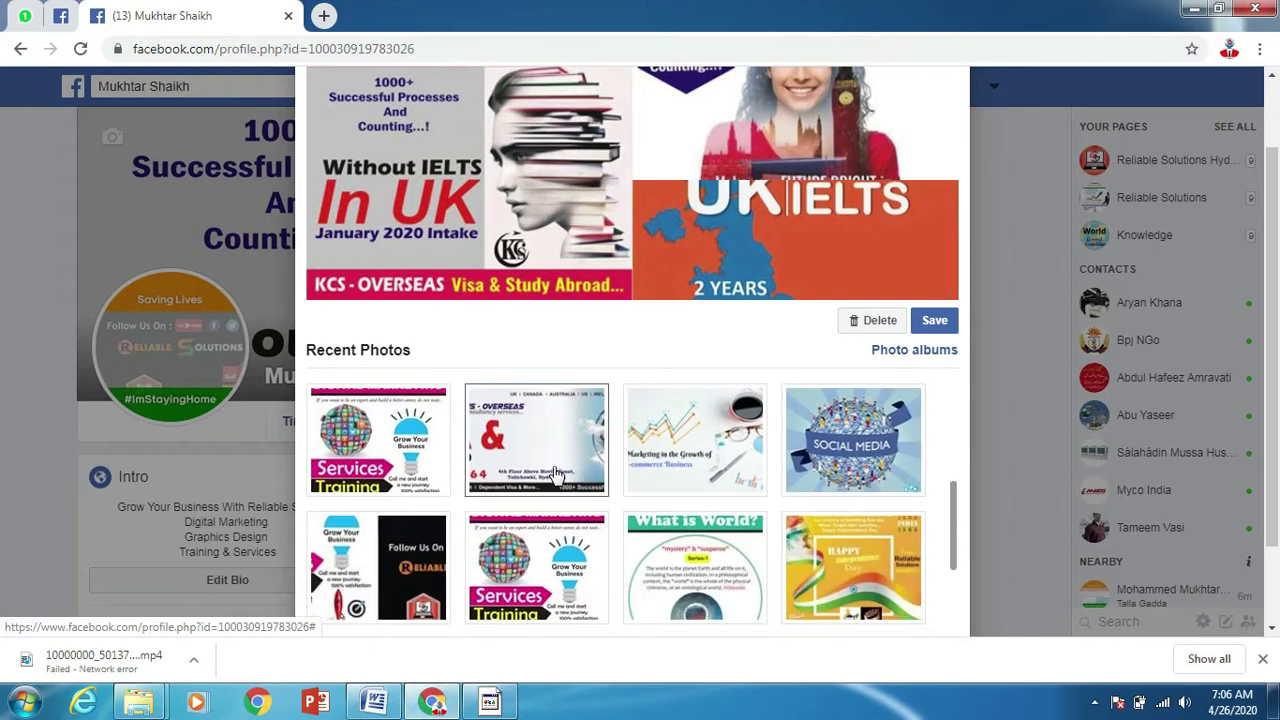
{"action": "left_click", "coordinate": [524, 466]}
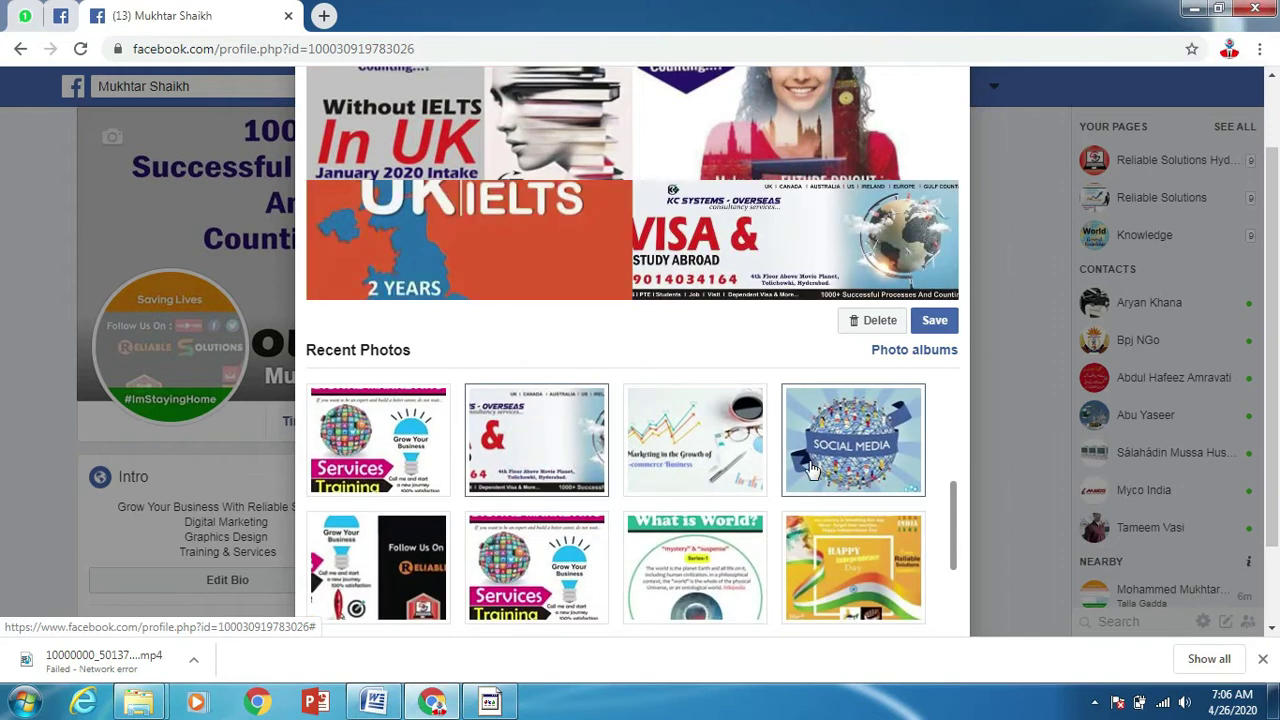
{"action": "scroll", "coordinate": [706, 446], "scroll_direction": "down", "scroll_amount": 1}
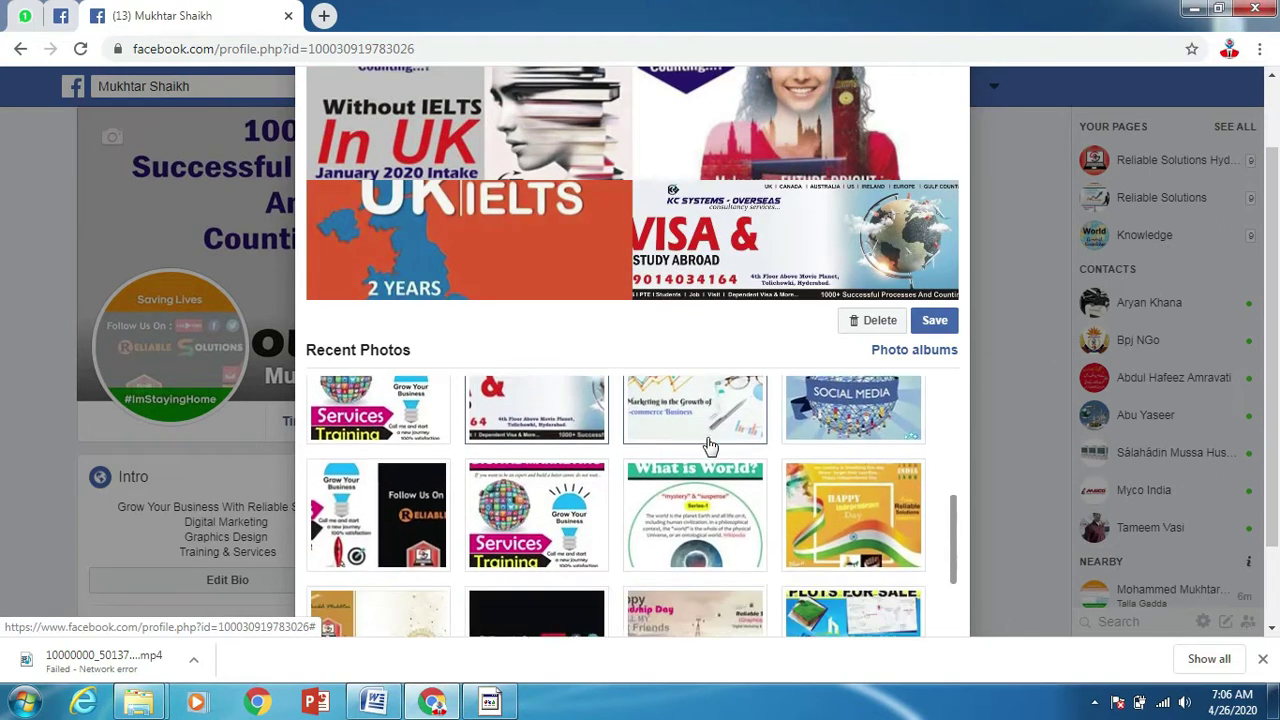
{"action": "scroll", "coordinate": [590, 466], "scroll_direction": "down", "scroll_amount": 1}
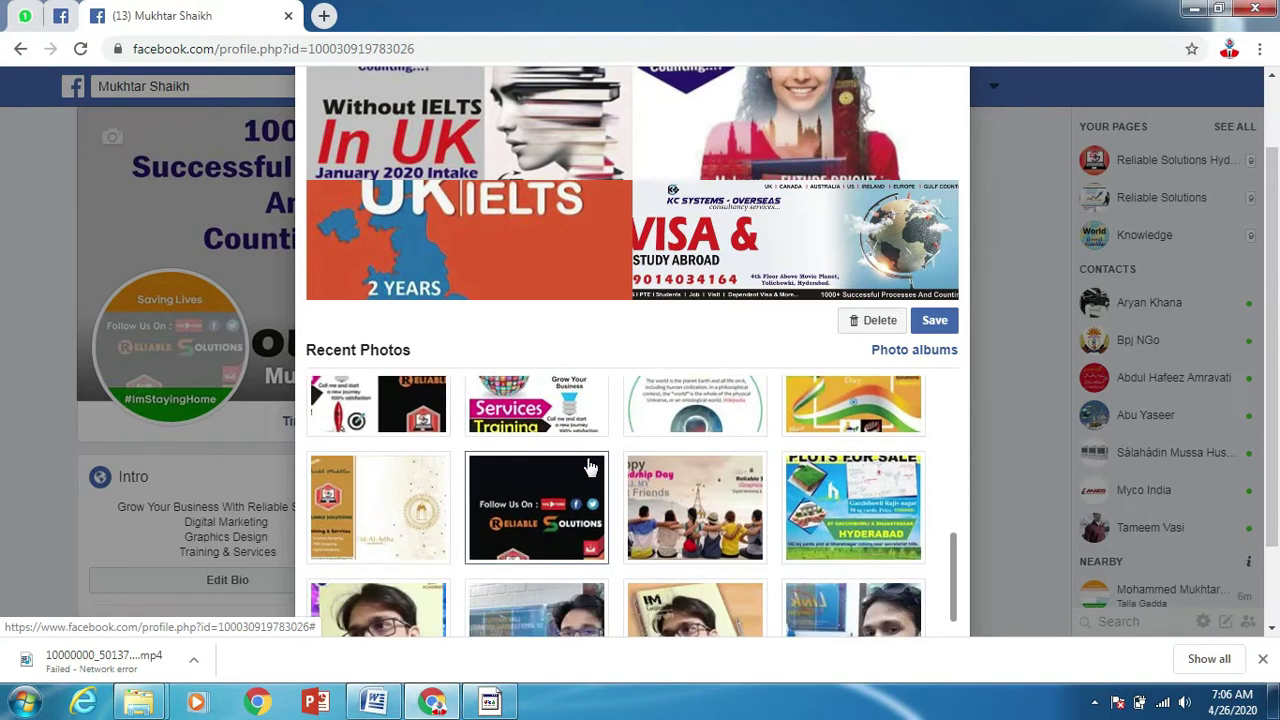
{"action": "scroll", "coordinate": [590, 466], "scroll_direction": "down", "scroll_amount": 1}
{"action": "left_click", "coordinate": [690, 432]}
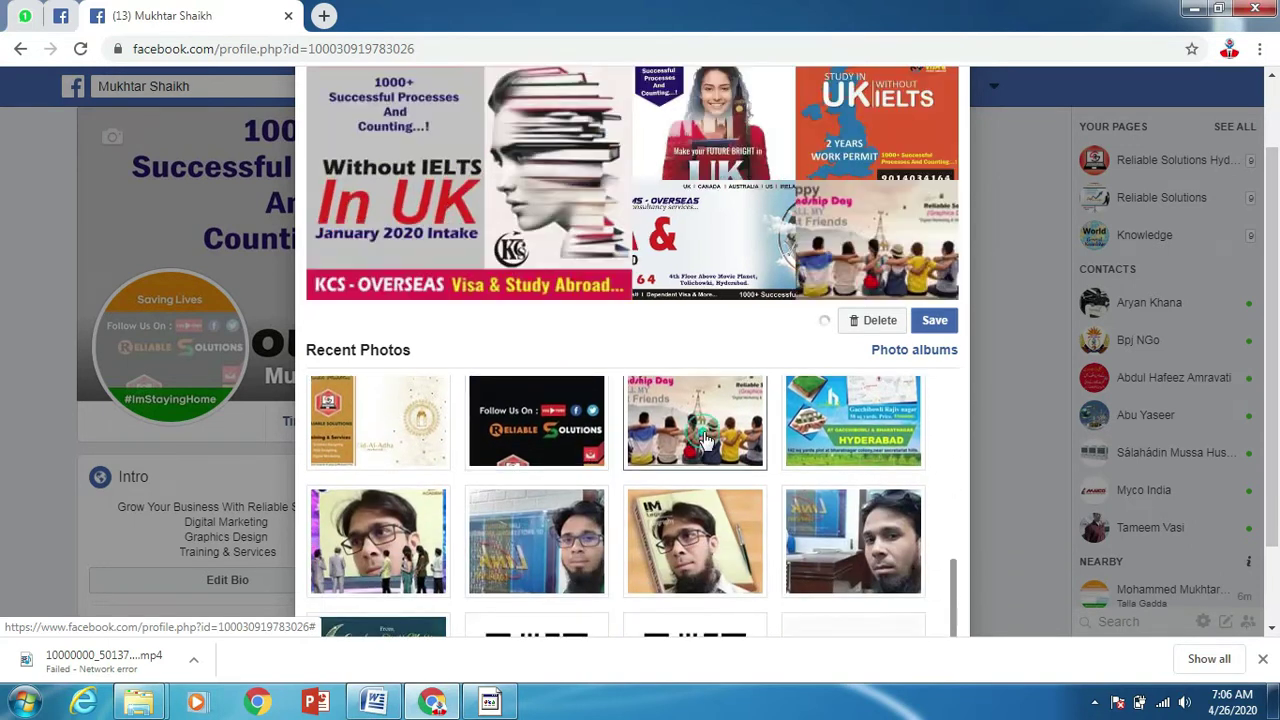
{"action": "scroll", "coordinate": [930, 322], "scroll_direction": "up", "scroll_amount": 1}
{"action": "left_click", "coordinate": [934, 416]}
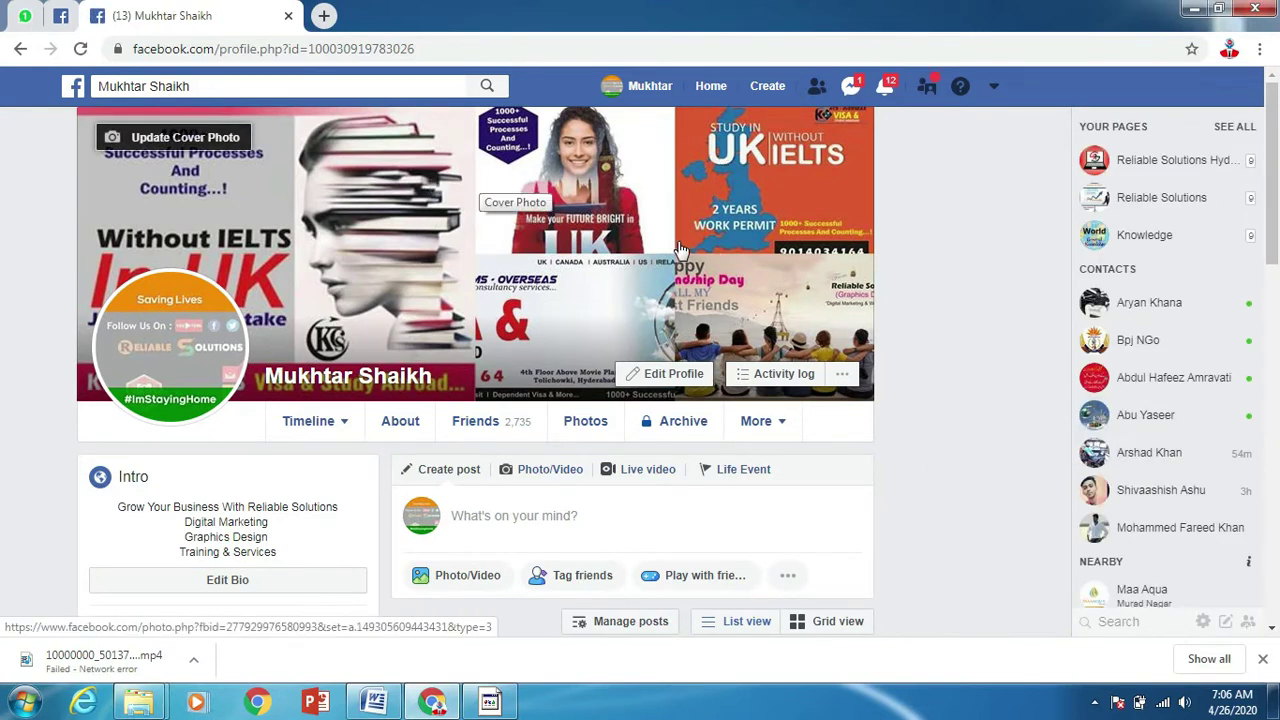
{"action": "left_click", "coordinate": [176, 140]}
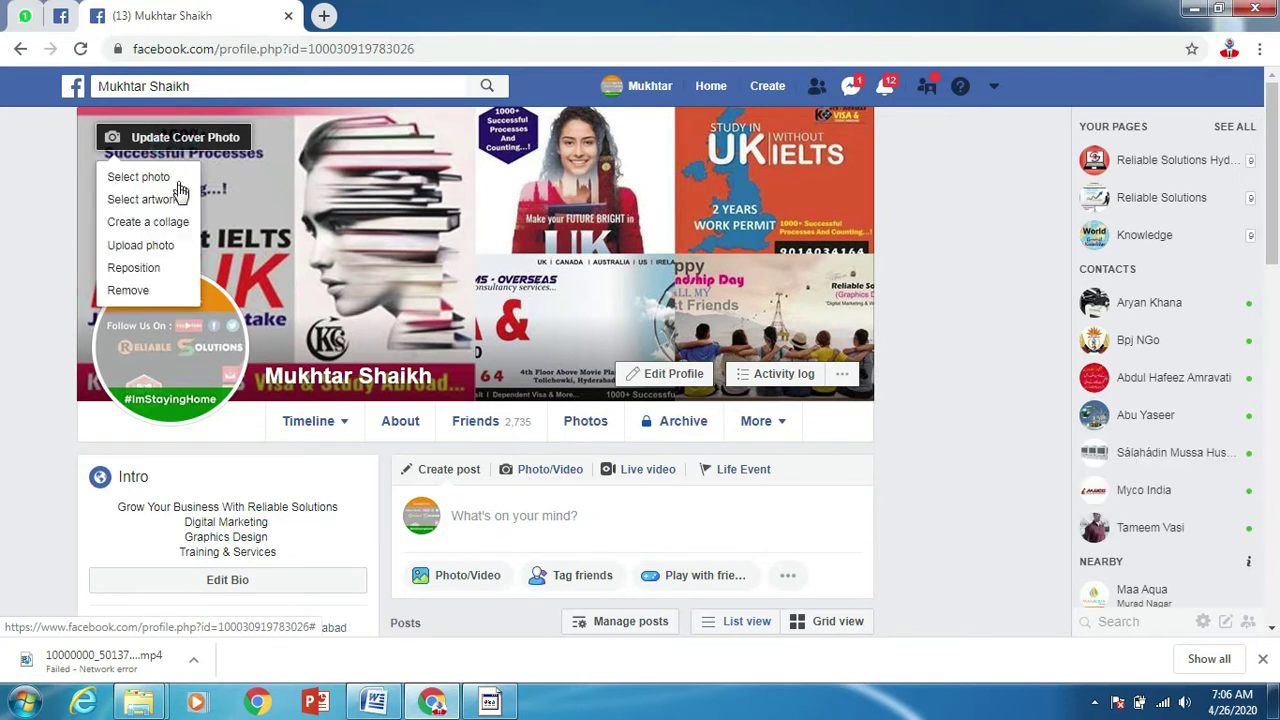
{"action": "left_click", "coordinate": [298, 245]}
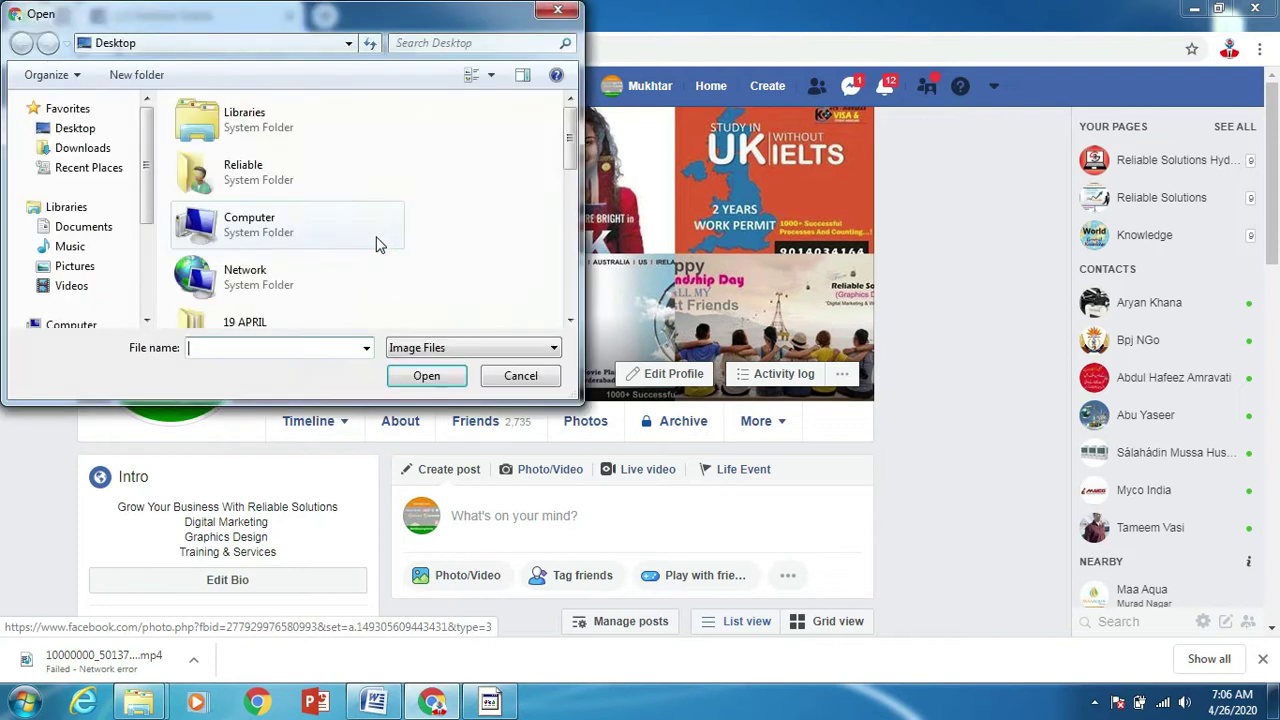
{"action": "left_click", "coordinate": [72, 130]}
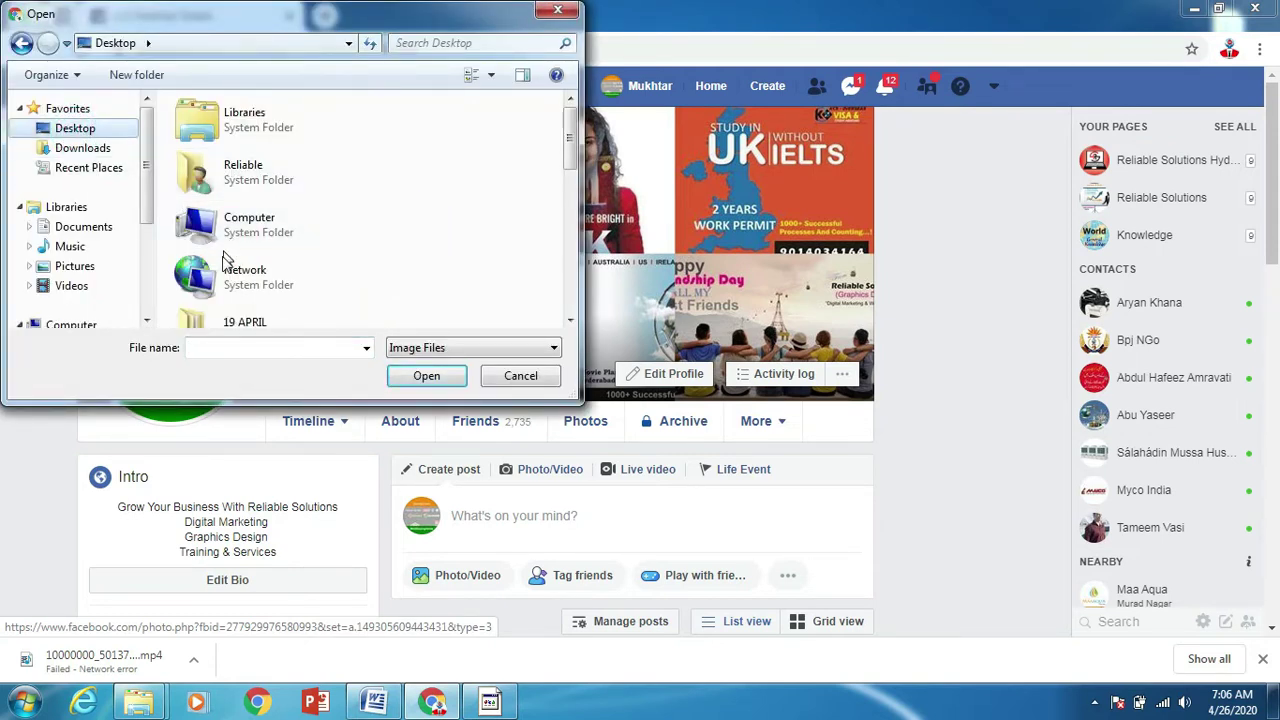
{"action": "scroll", "coordinate": [320, 262], "scroll_direction": "down", "scroll_amount": 5}
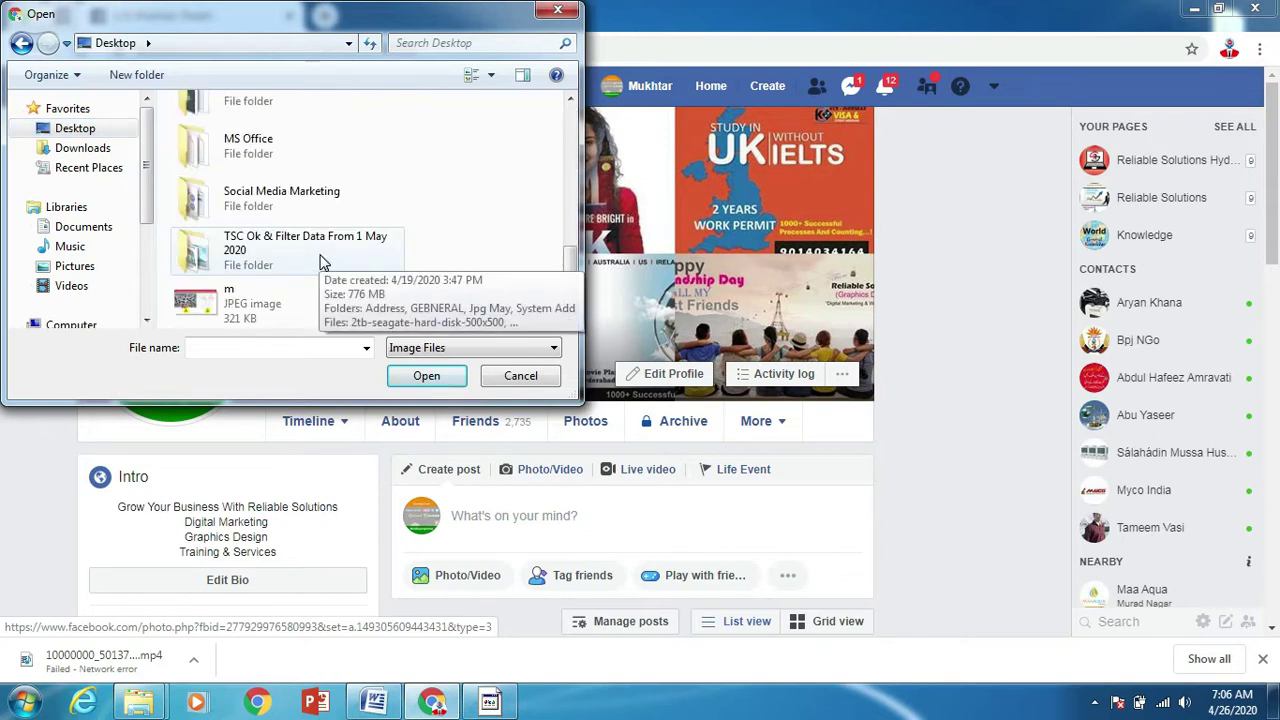
{"action": "scroll", "coordinate": [293, 263], "scroll_direction": "up", "scroll_amount": 3}
{"action": "scroll", "coordinate": [286, 263], "scroll_direction": "up", "scroll_amount": 2}
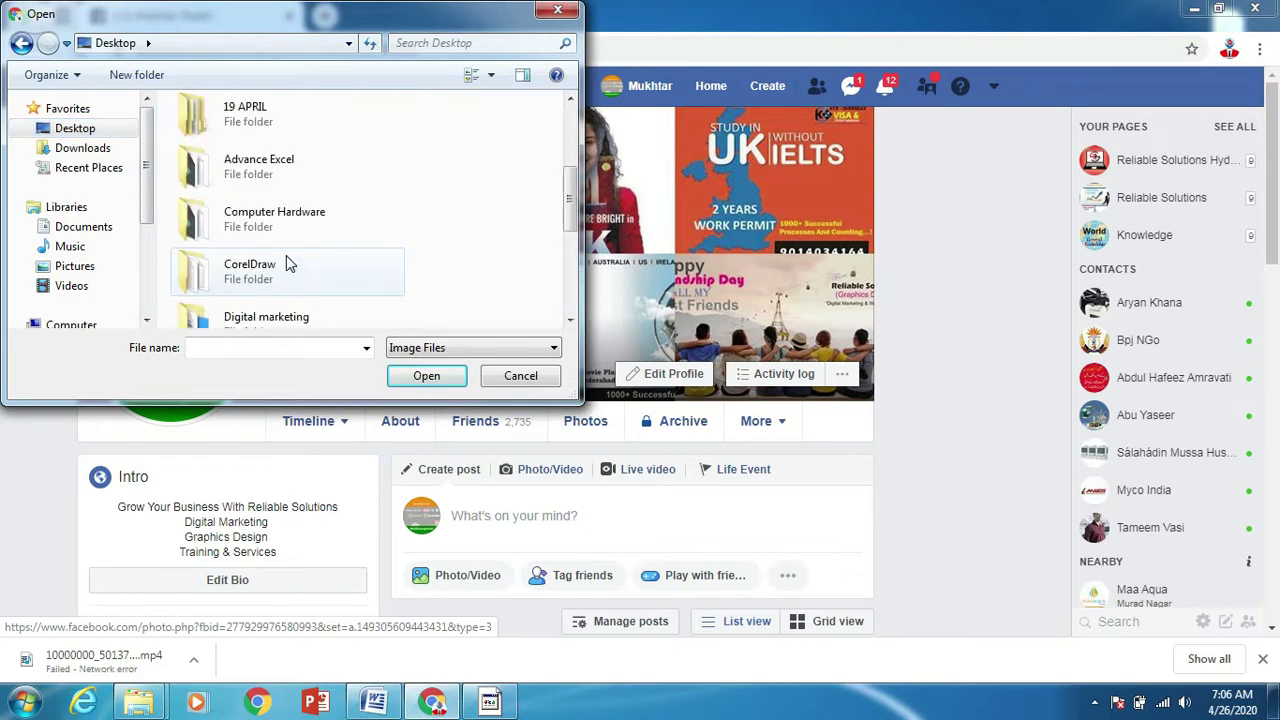
{"action": "double_click", "coordinate": [243, 318]}
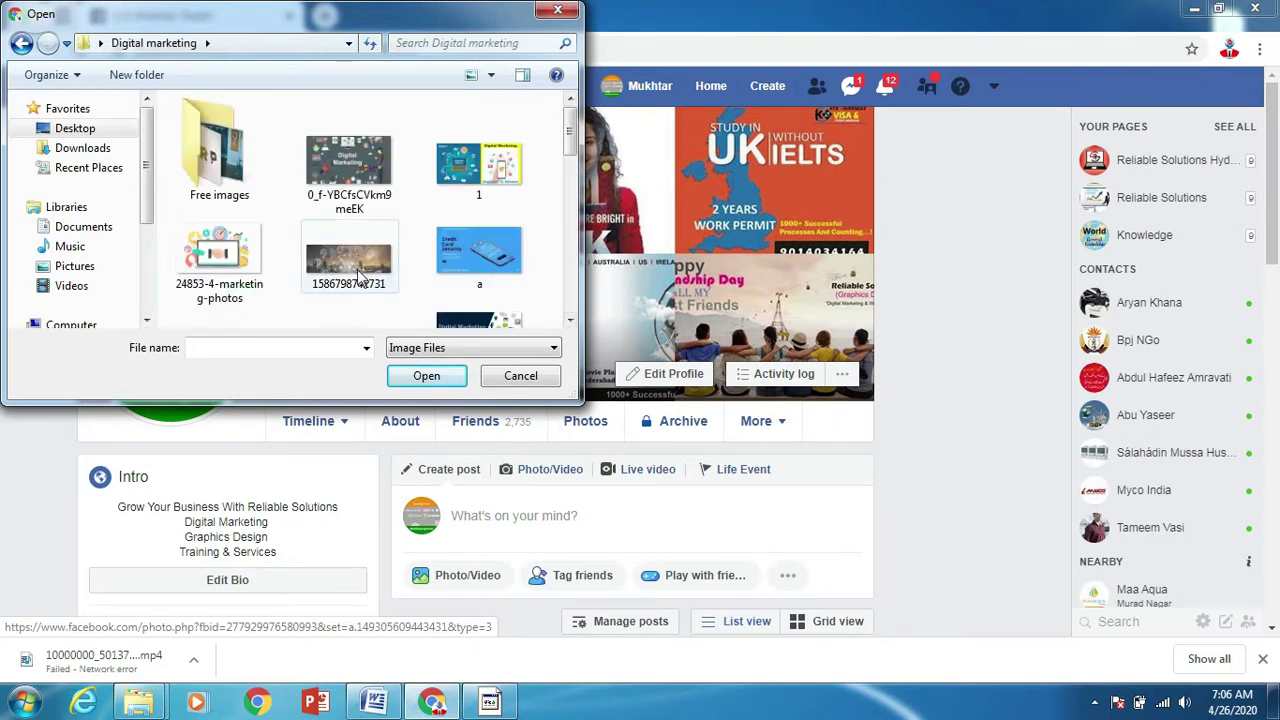
{"action": "left_click", "coordinate": [345, 266]}
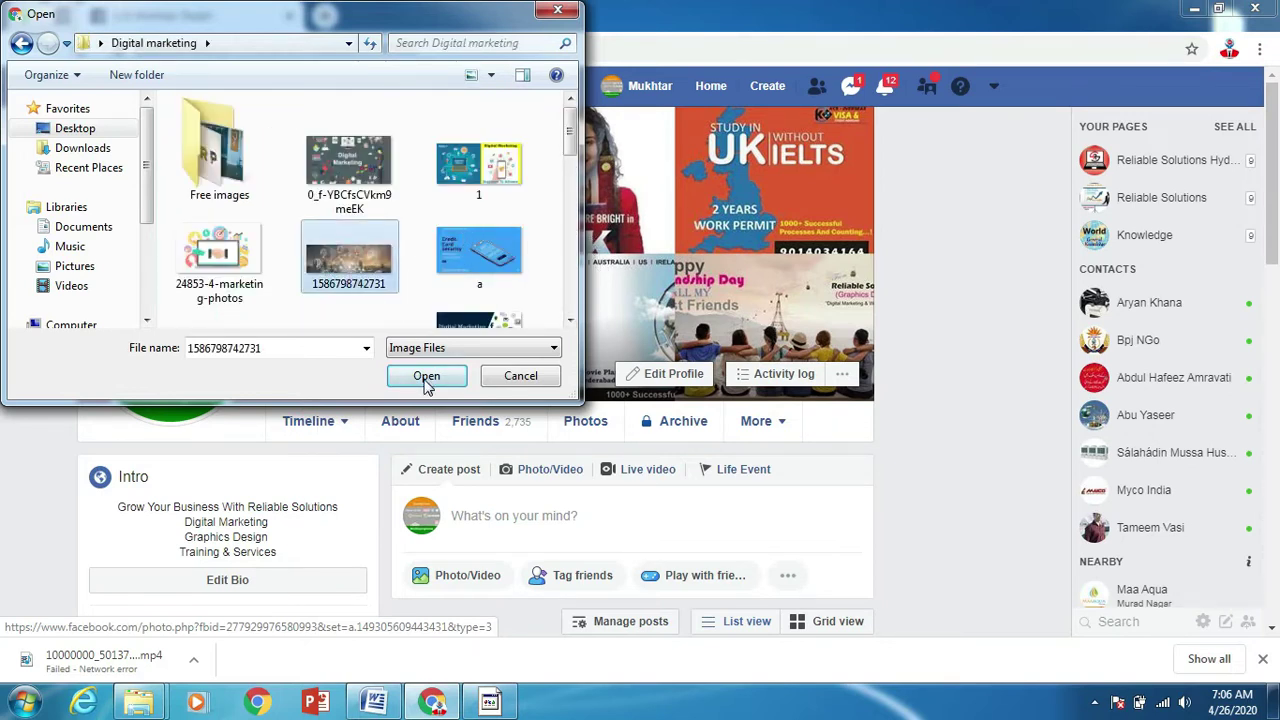
{"action": "left_click", "coordinate": [435, 380]}
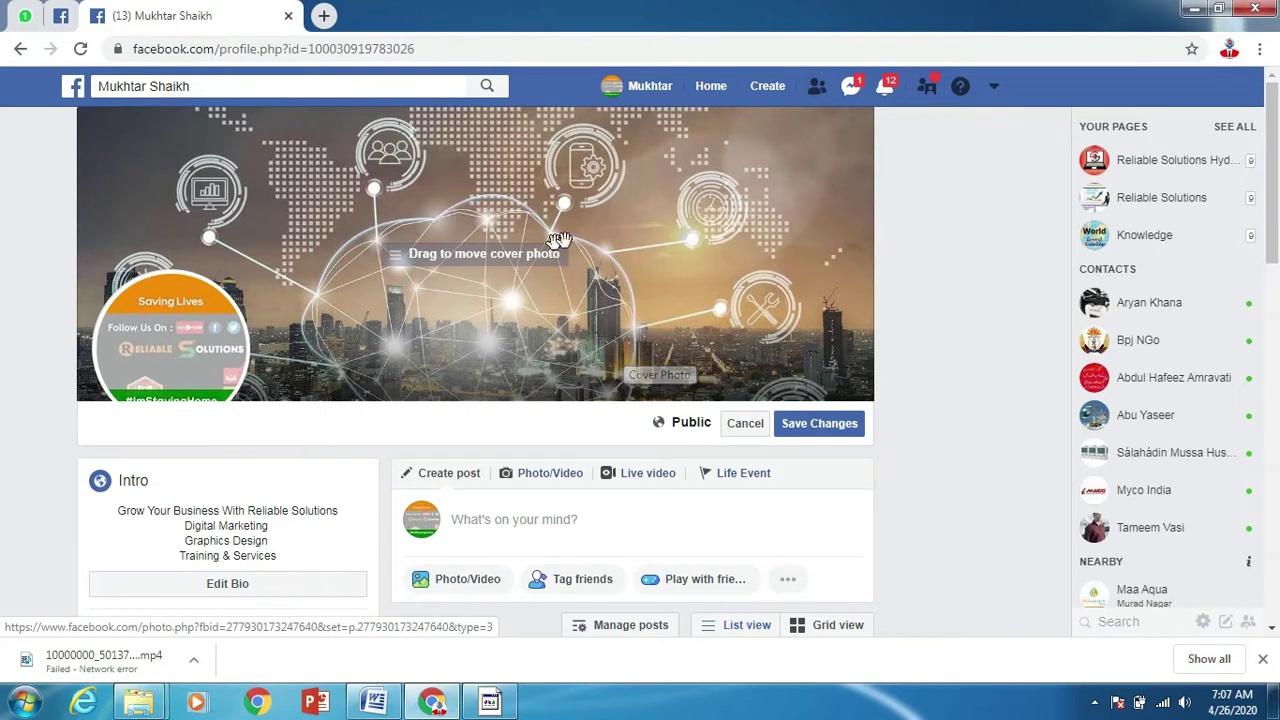
Step: Shift the city-network cover photo left and save it
{"action": "mouse_move", "coordinate": [733, 280]}
{"action": "left_mouse_down"}
{"action": "mouse_move", "coordinate": [372, 260]}
{"action": "mouse_move", "coordinate": [622, 282]}
{"action": "left_mouse_up"}
{"action": "left_click", "coordinate": [816, 425]}
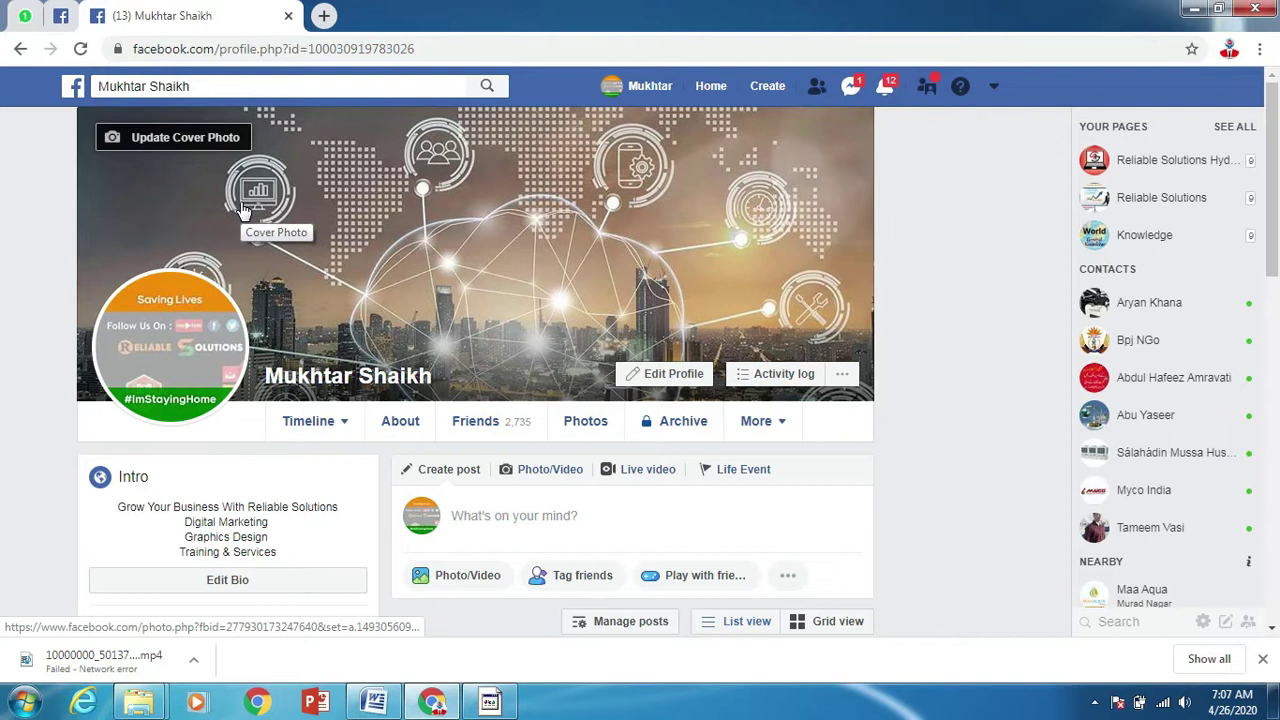
Step: Upload 24853-4-marketing-photos from the Digital marketing folder as the new profile picture
{"action": "mouse_move", "coordinate": [170, 375]}
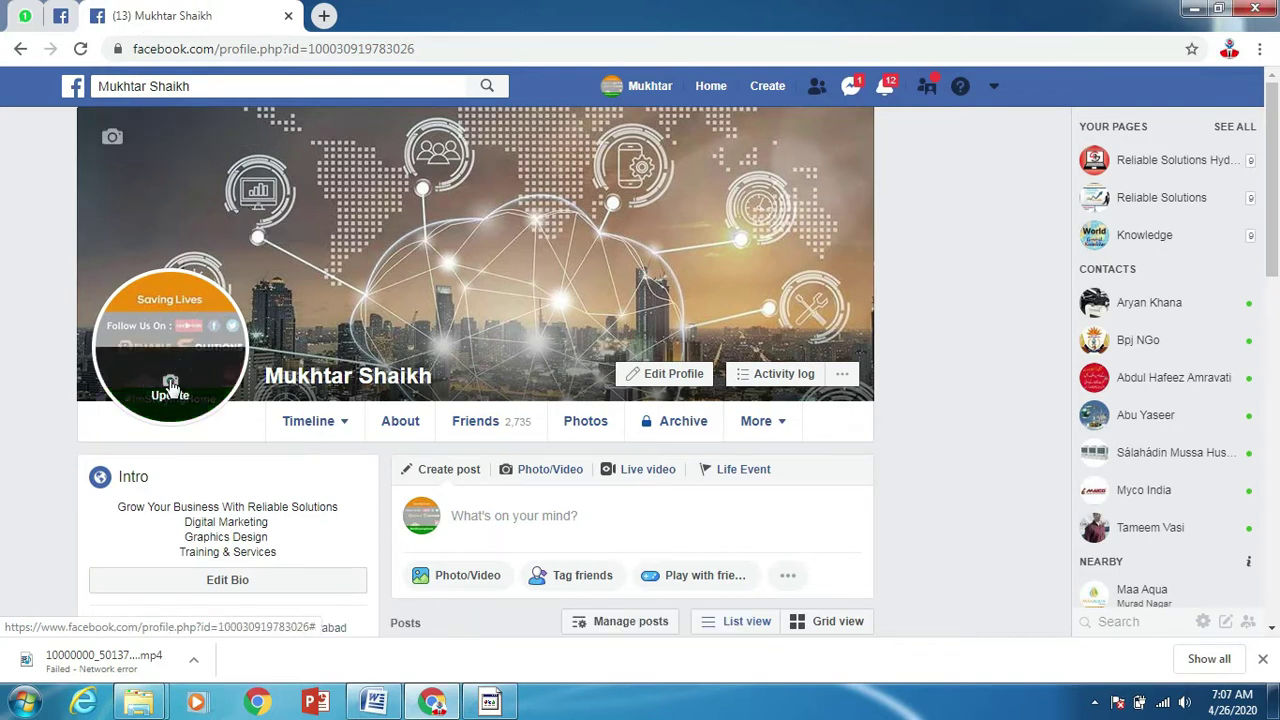
{"action": "left_click", "coordinate": [170, 385]}
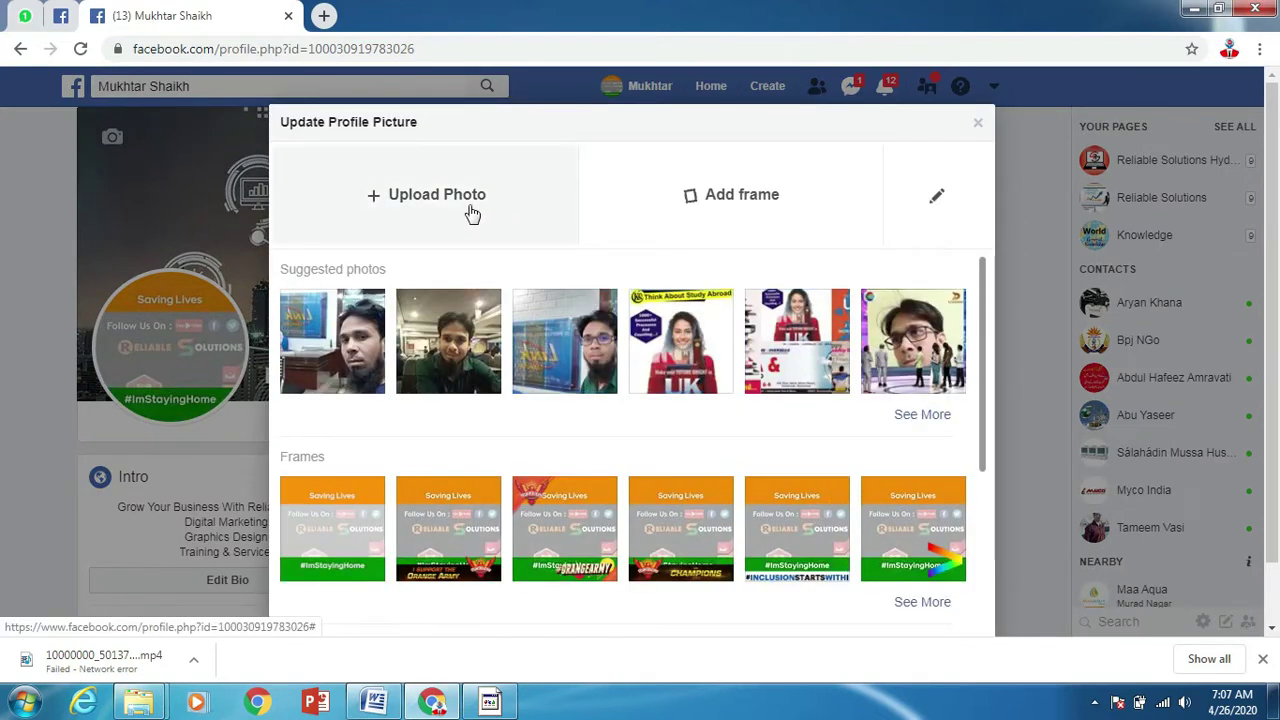
{"action": "left_click", "coordinate": [397, 208]}
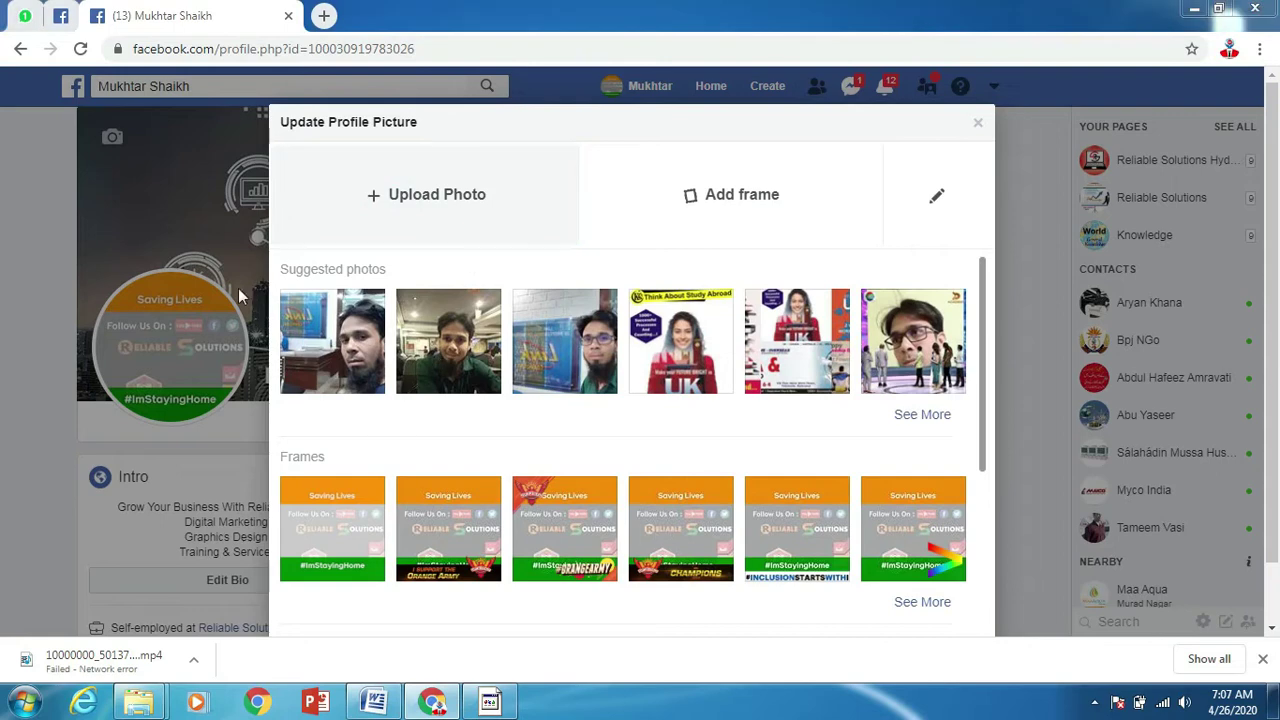
{"action": "left_click", "coordinate": [238, 272]}
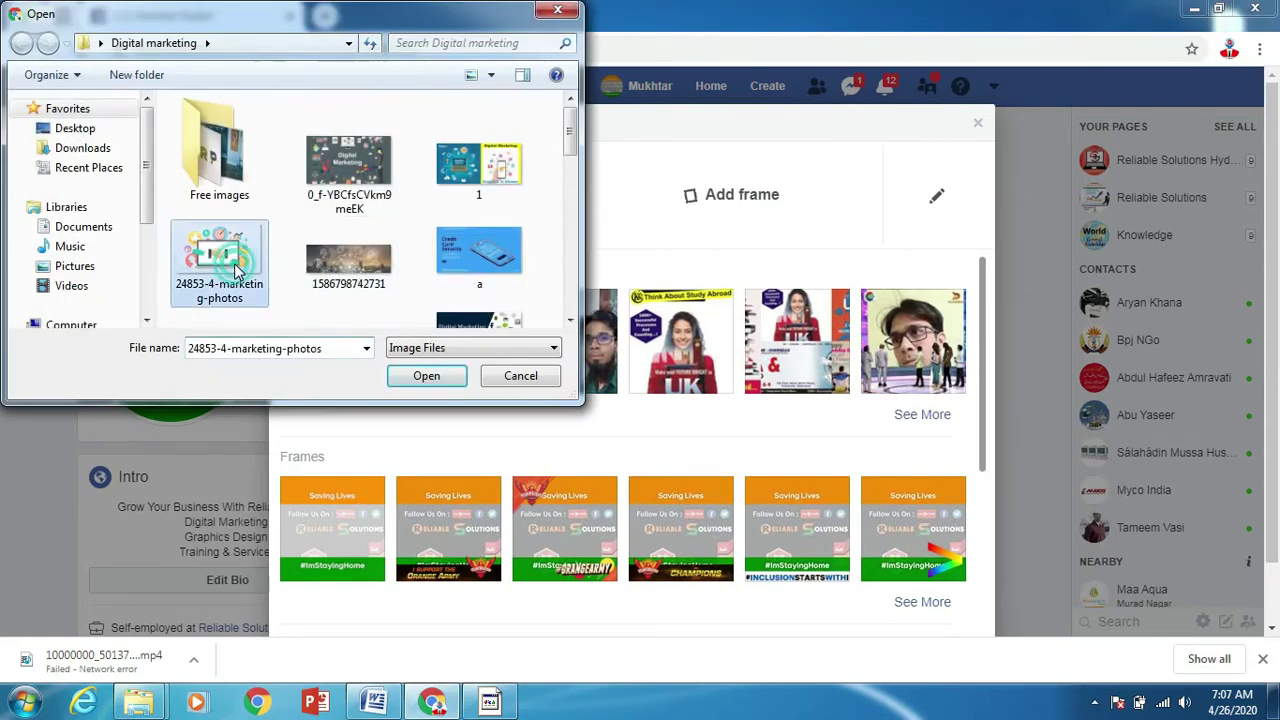
{"action": "left_click", "coordinate": [428, 376]}
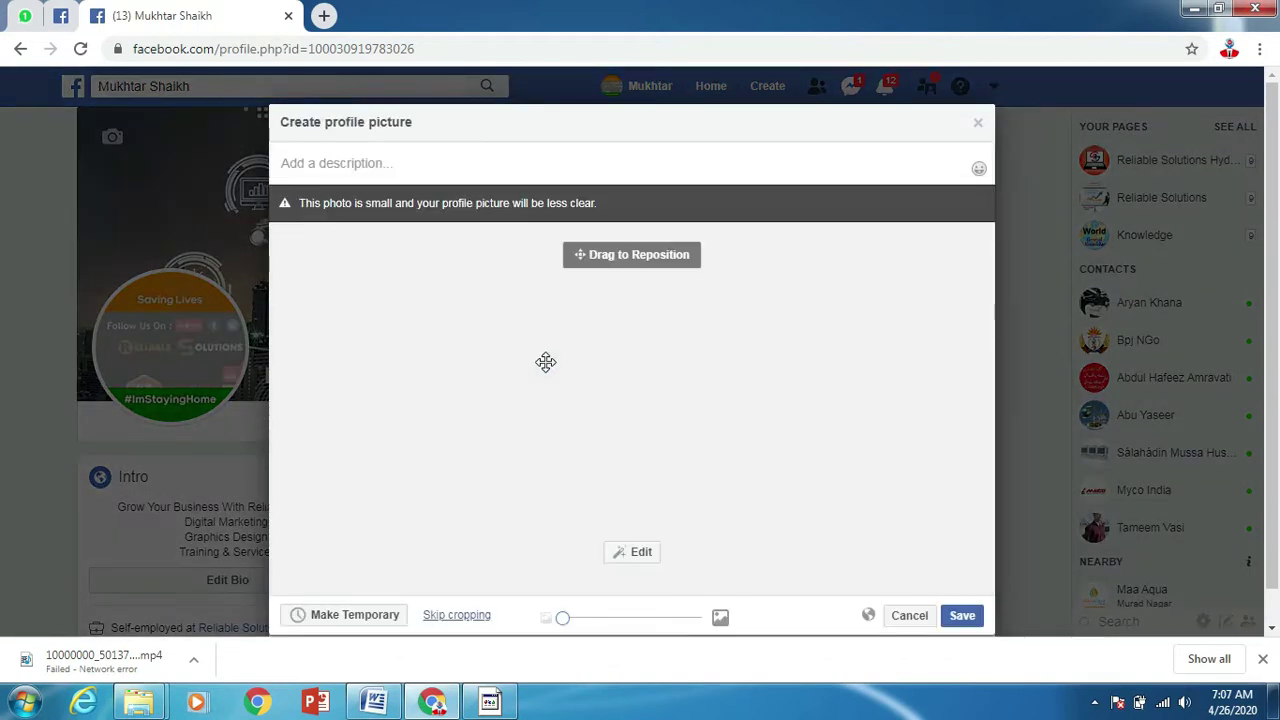
Step: Zoom and crop the profile photo around the handshake and make it temporary
{"action": "left_click_drag", "start_coordinate": [735, 408], "coordinate": [666, 404]}
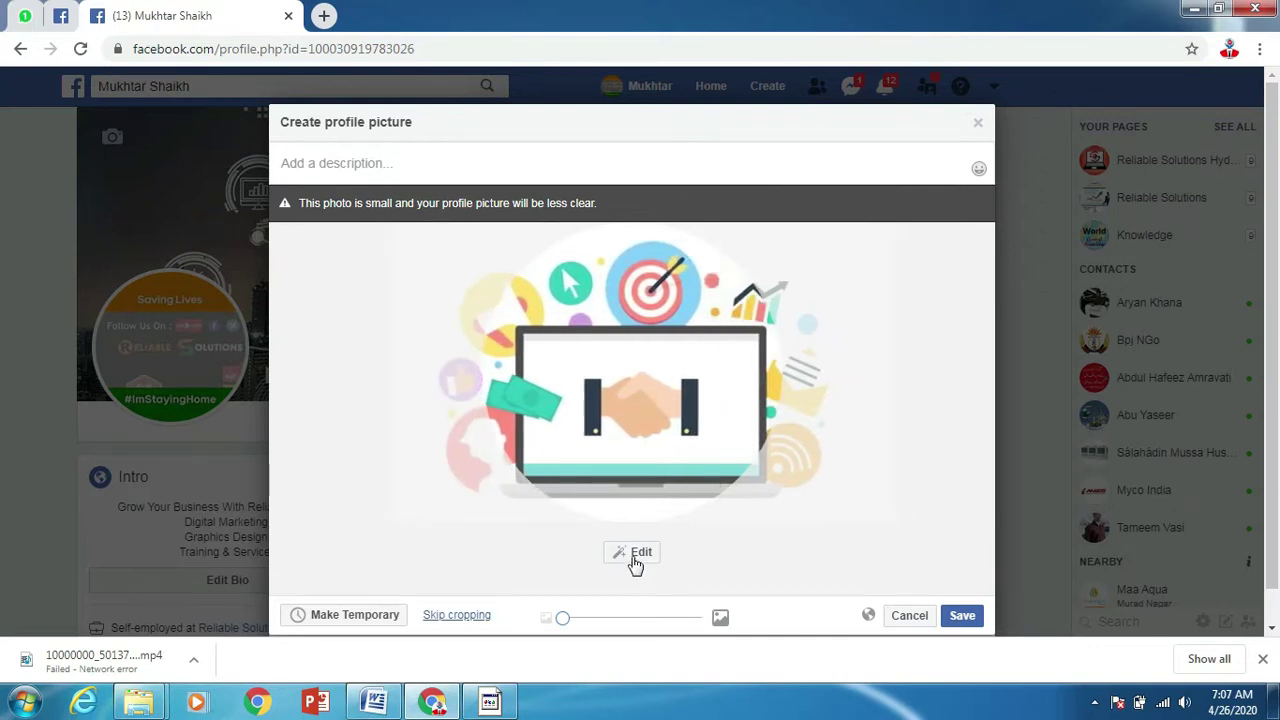
{"action": "left_click_drag", "start_coordinate": [563, 617], "coordinate": [703, 618]}
{"action": "left_click_drag", "start_coordinate": [651, 480], "coordinate": [641, 395]}
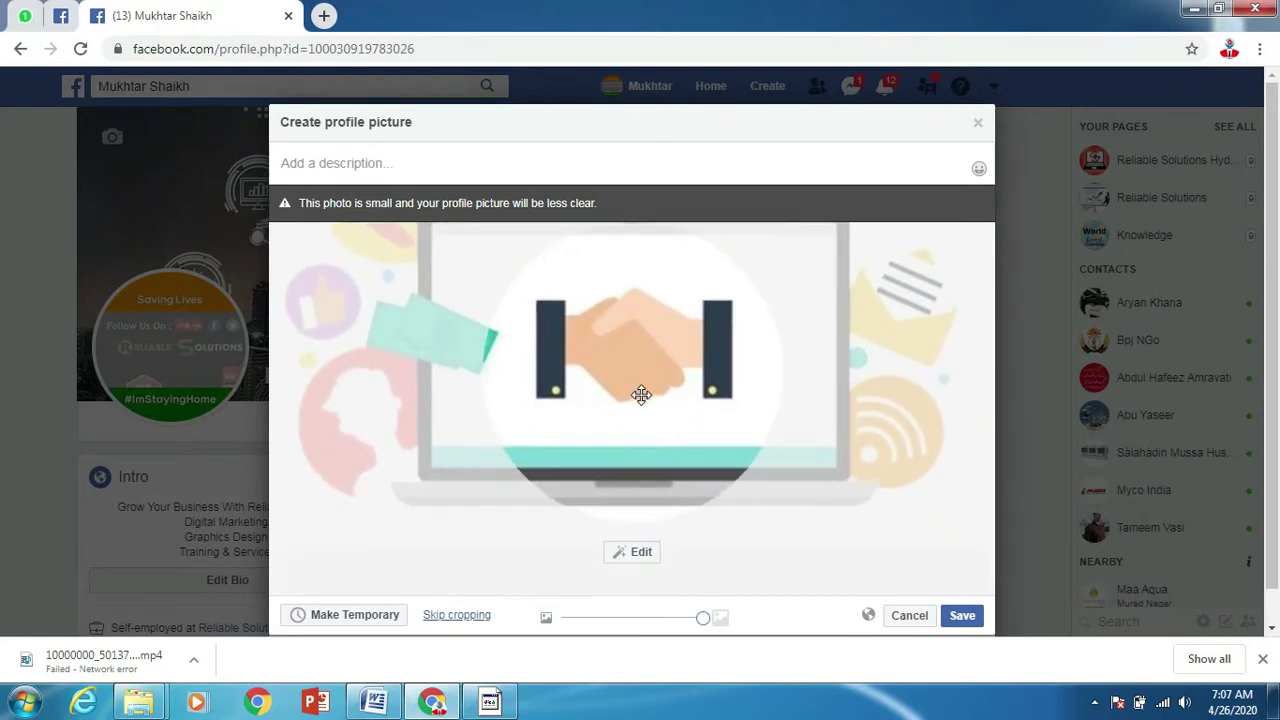
{"action": "left_click", "coordinate": [355, 620]}
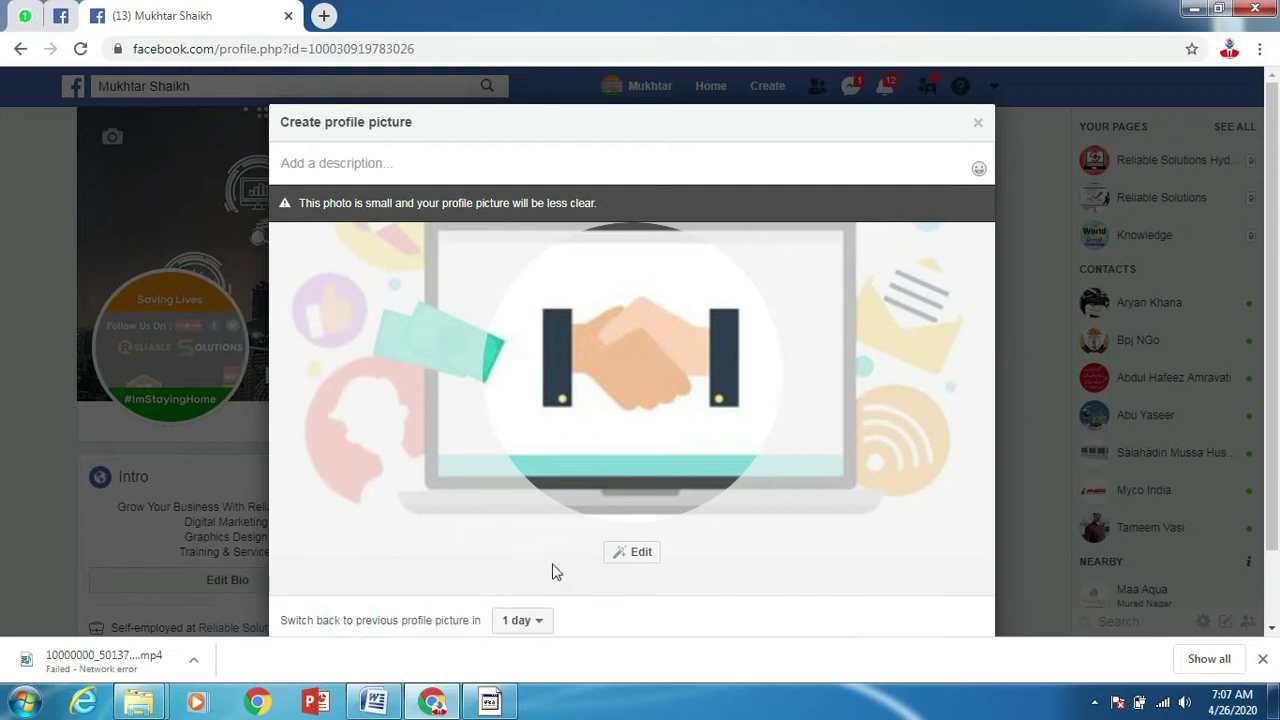
{"action": "left_click", "coordinate": [530, 620]}
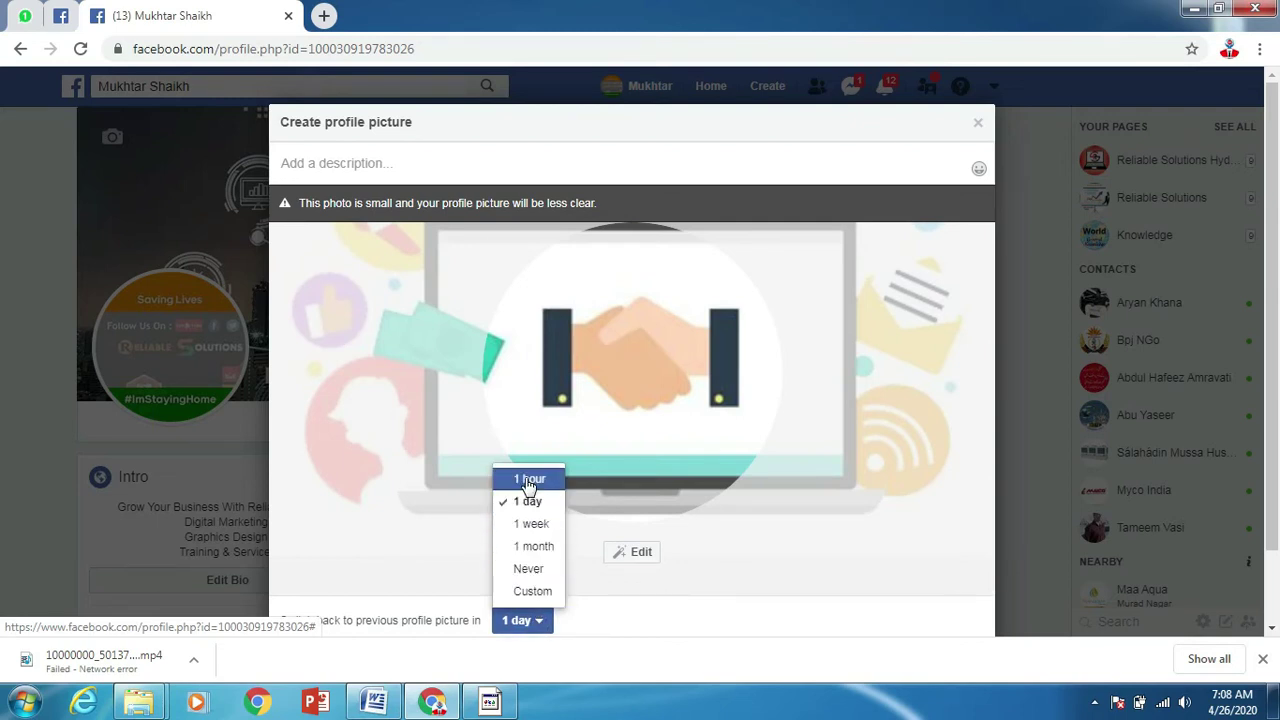
Step: Set a custom switch-back time of 3/5/2020 07:07 and save the profile picture
{"action": "left_click", "coordinate": [532, 592]}
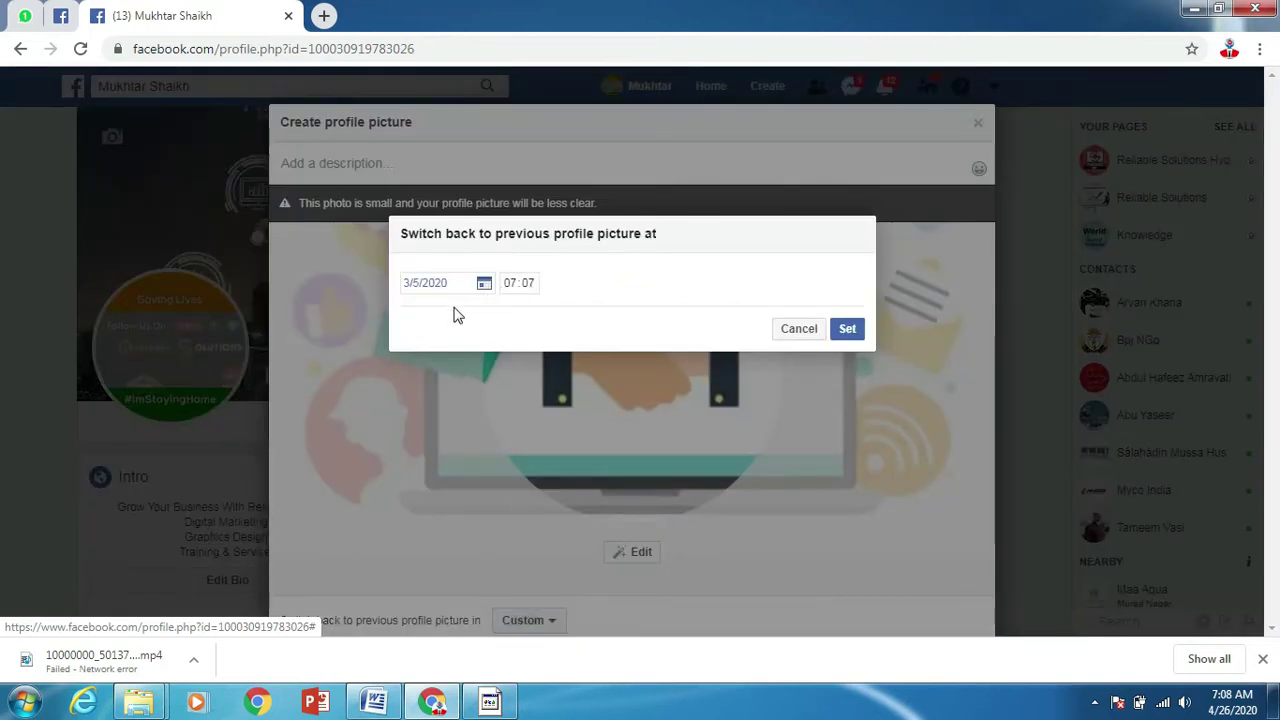
{"action": "left_click", "coordinate": [846, 327]}
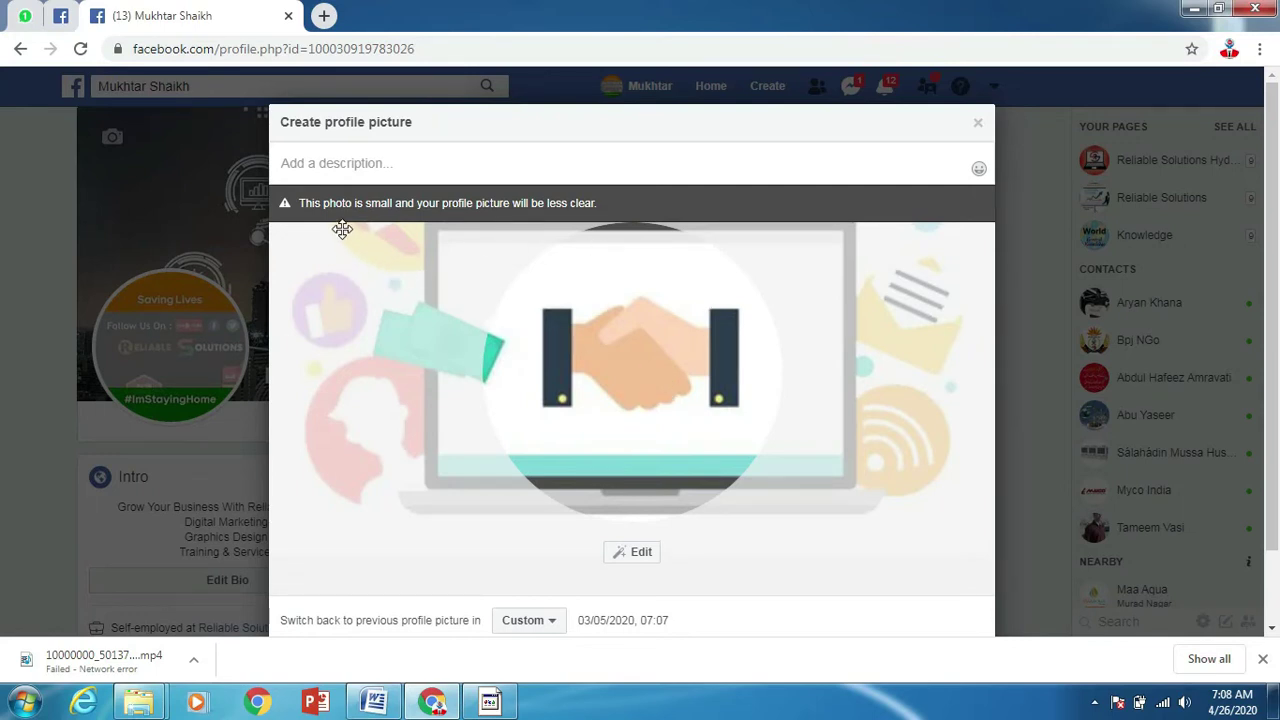
{"action": "scroll", "coordinate": [876, 409], "scroll_direction": "down", "scroll_amount": 2}
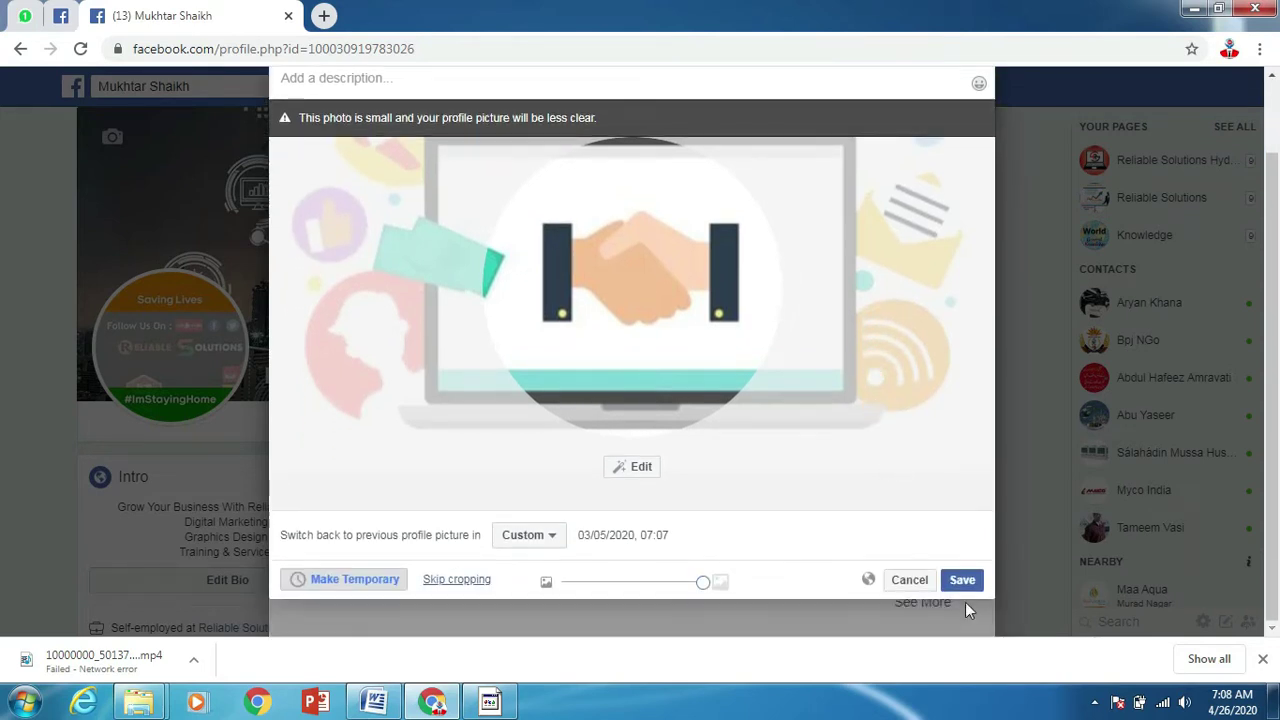
{"action": "left_click", "coordinate": [963, 584]}
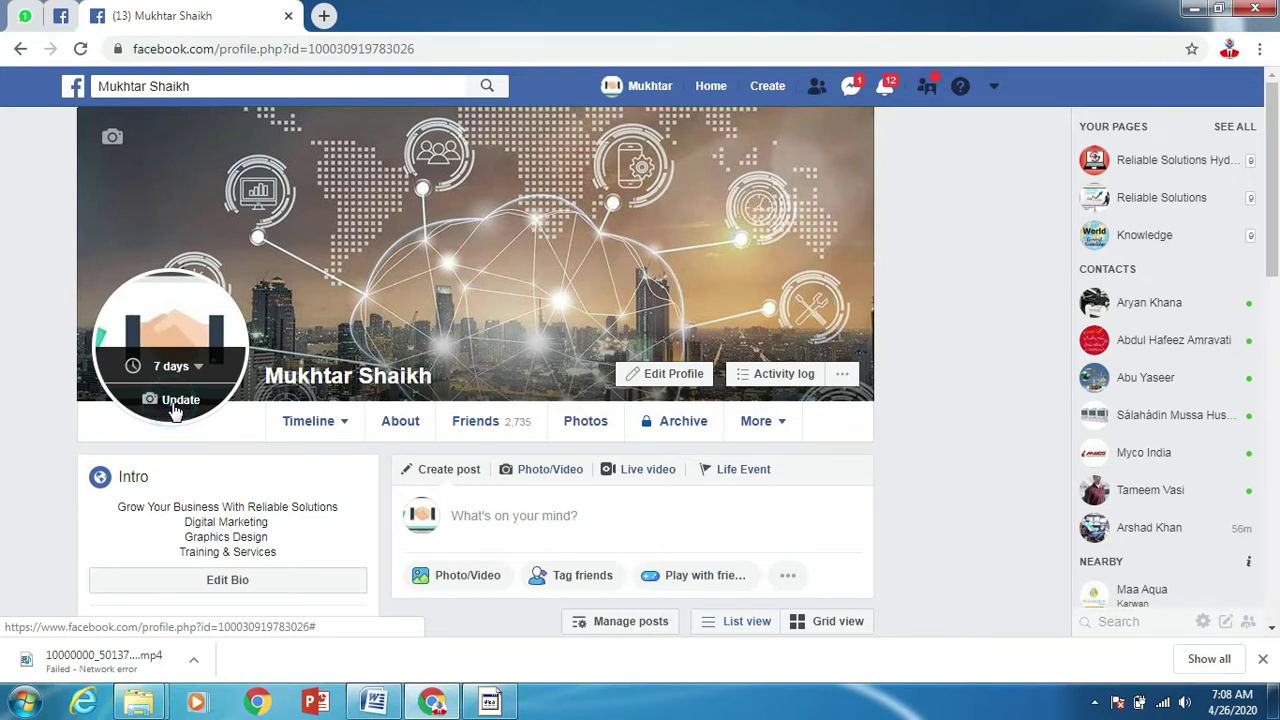
Step: Choose the 'Make your FUTURE BRIGHT in UK' suggested photo, move it up in the crop, and save
{"action": "left_click", "coordinate": [172, 403]}
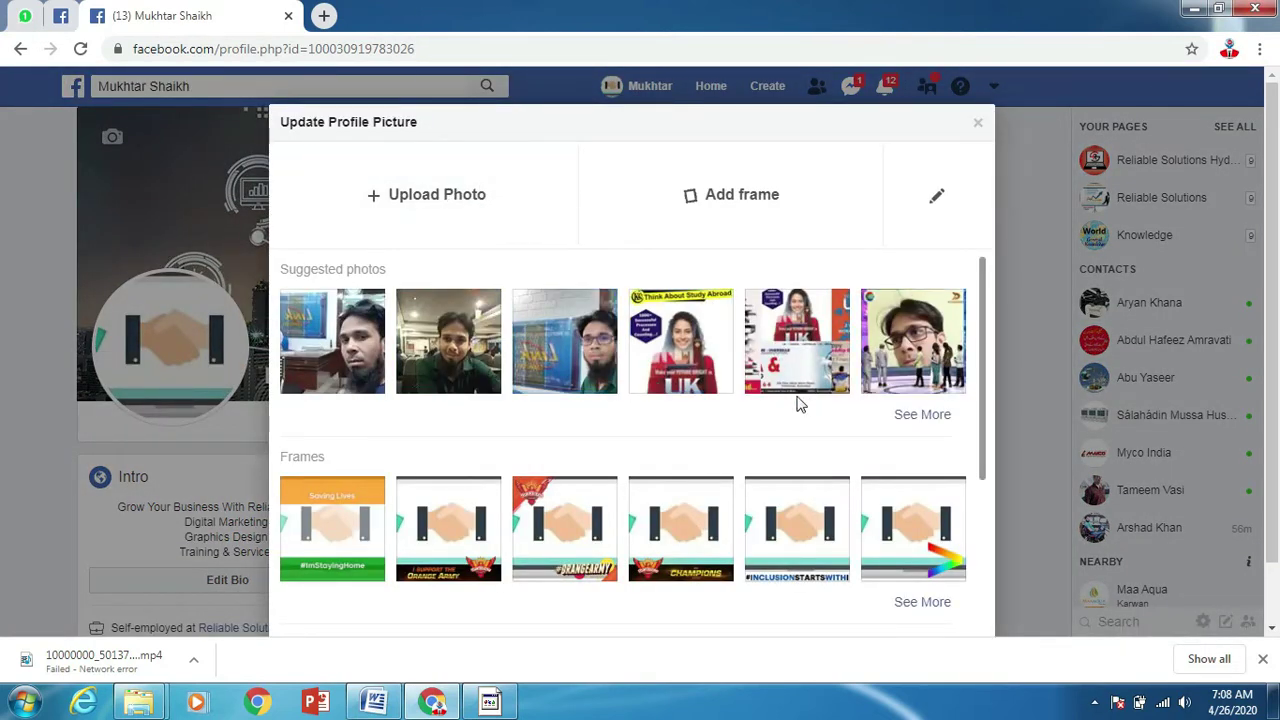
{"action": "left_click", "coordinate": [690, 340]}
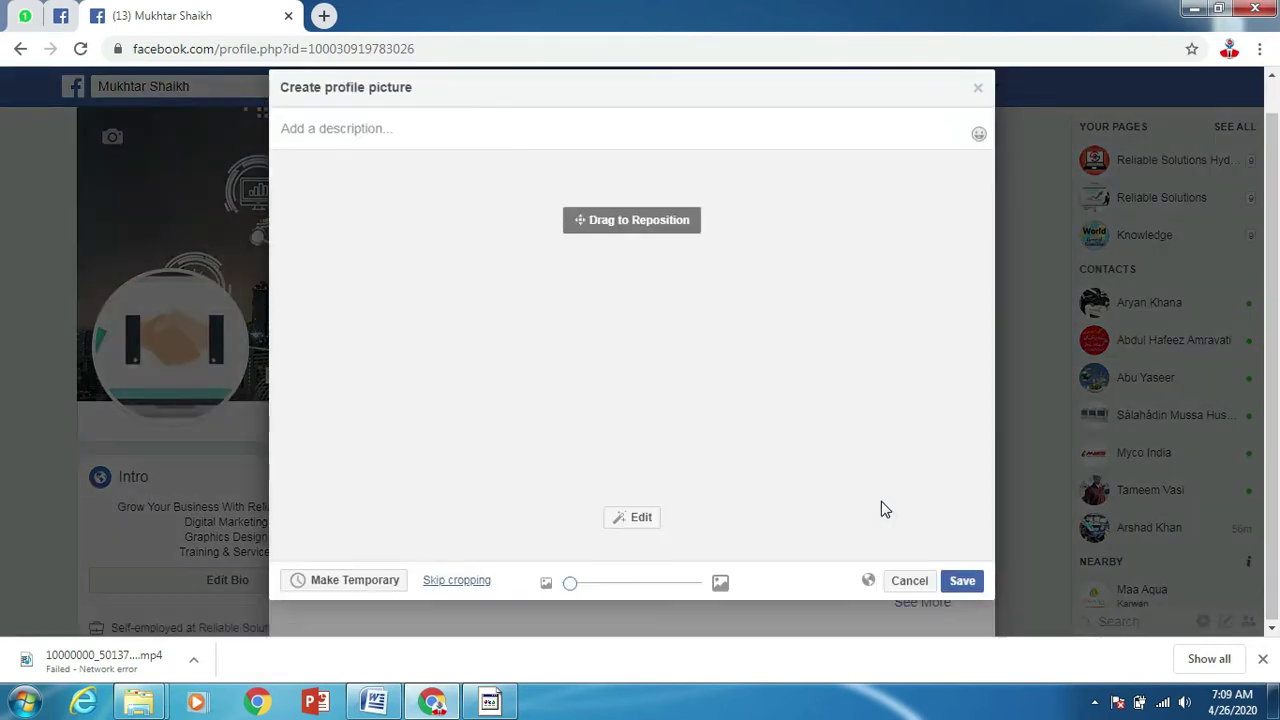
{"action": "mouse_move", "coordinate": [686, 371]}
{"action": "left_mouse_down"}
{"action": "mouse_move", "coordinate": [685, 305]}
{"action": "mouse_move", "coordinate": [699, 286]}
{"action": "mouse_move", "coordinate": [688, 287]}
{"action": "left_mouse_up"}
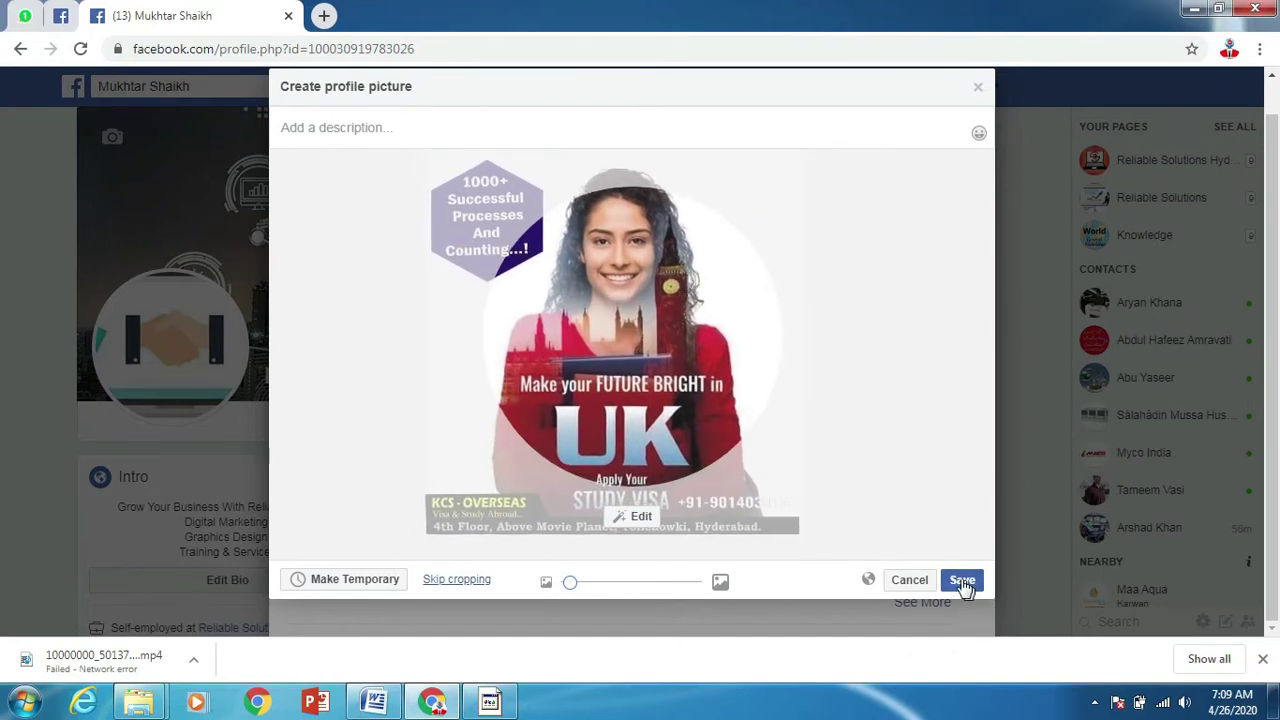
{"action": "left_click", "coordinate": [960, 579]}
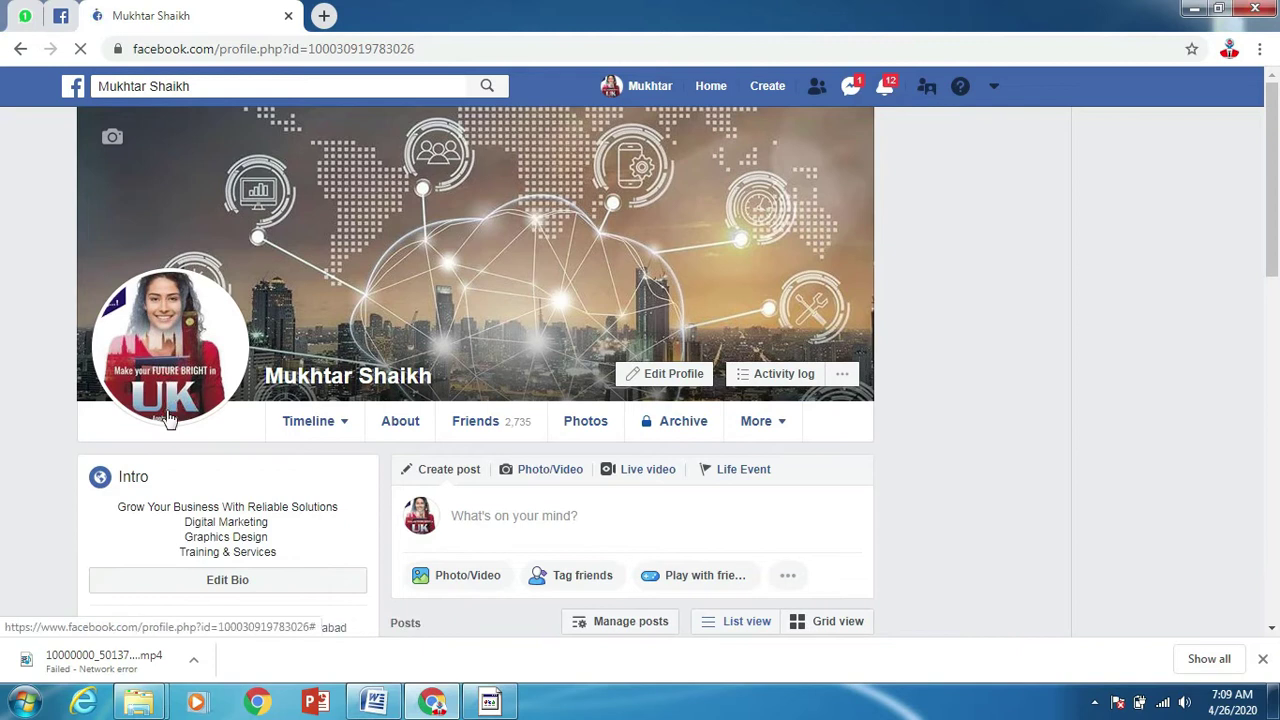
Step: Open the frame choices for the profile picture and browse the frame list
{"action": "left_click", "coordinate": [170, 396]}
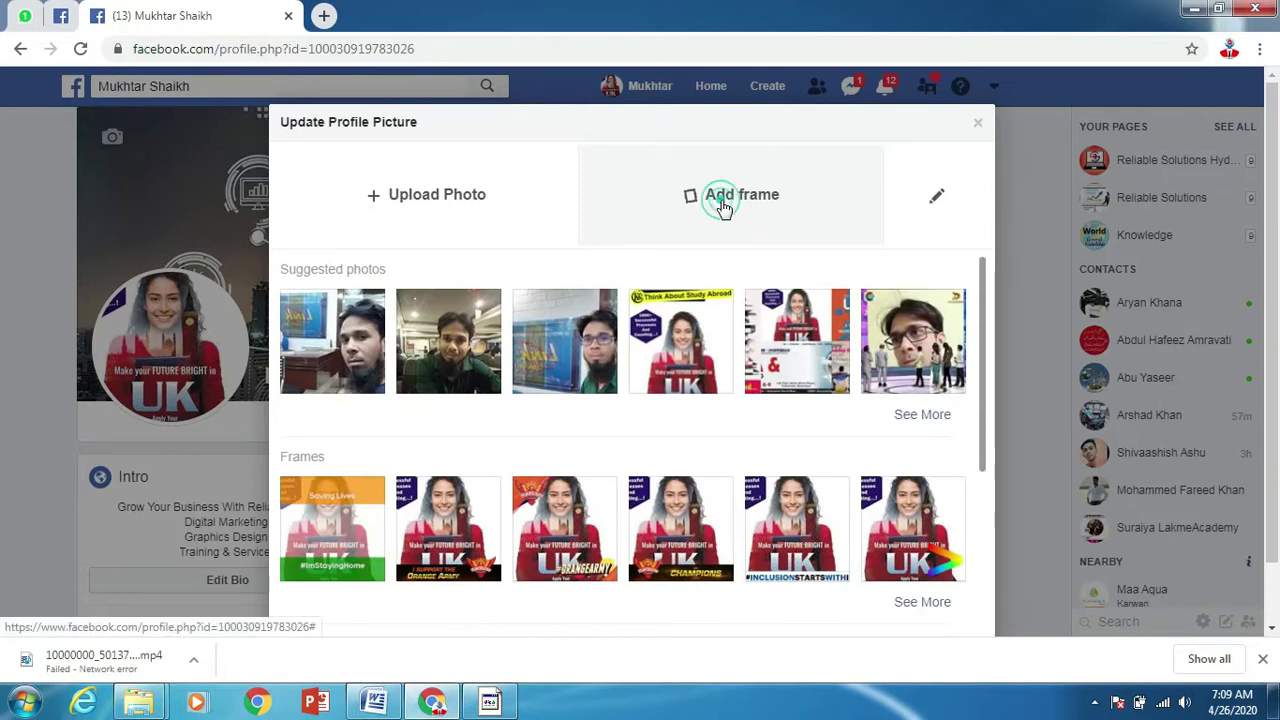
{"action": "left_click", "coordinate": [724, 208]}
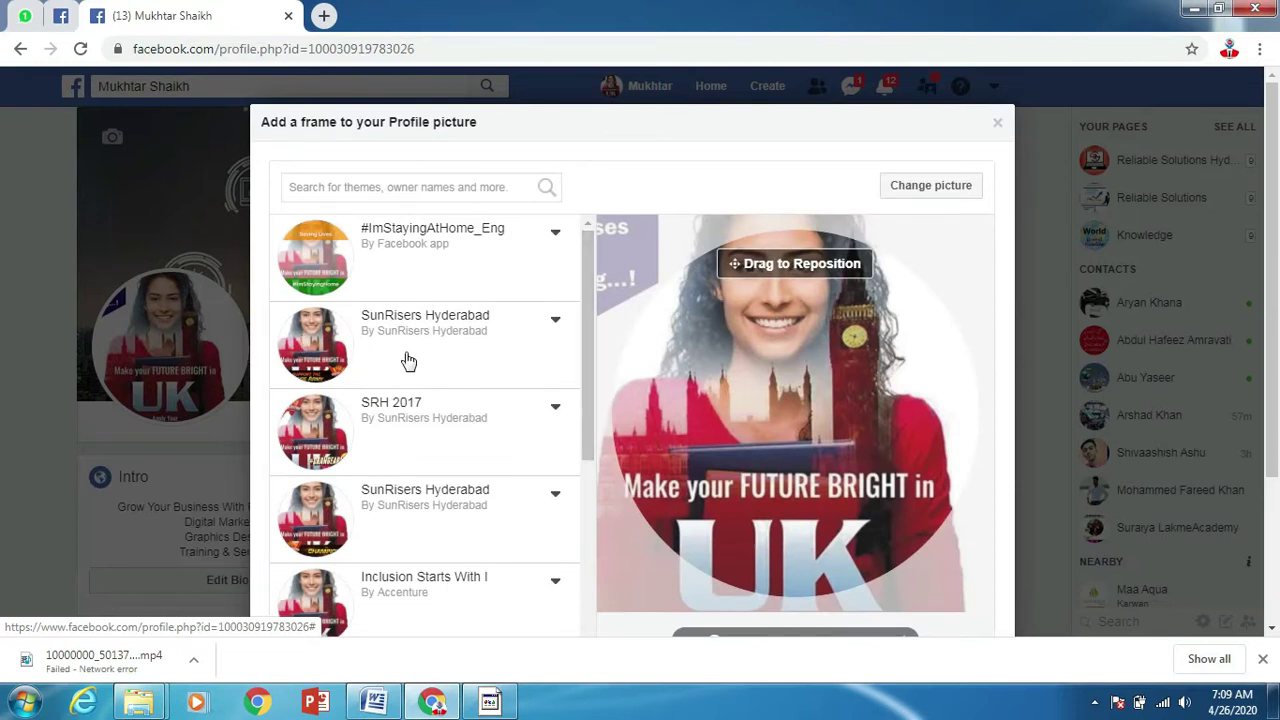
{"action": "scroll", "coordinate": [408, 361], "scroll_direction": "down", "scroll_amount": 1}
{"action": "scroll", "coordinate": [405, 363], "scroll_direction": "down", "scroll_amount": 3}
{"action": "scroll", "coordinate": [405, 363], "scroll_direction": "down", "scroll_amount": 1}
{"action": "scroll", "coordinate": [405, 366], "scroll_direction": "down", "scroll_amount": 2}
{"action": "scroll", "coordinate": [405, 366], "scroll_direction": "down", "scroll_amount": 1}
{"action": "scroll", "coordinate": [405, 366], "scroll_direction": "down", "scroll_amount": 2}
{"action": "scroll", "coordinate": [405, 366], "scroll_direction": "down", "scroll_amount": 2}
{"action": "scroll", "coordinate": [405, 366], "scroll_direction": "down", "scroll_amount": 1}
{"action": "scroll", "coordinate": [405, 366], "scroll_direction": "down", "scroll_amount": 2}
{"action": "scroll", "coordinate": [405, 366], "scroll_direction": "down", "scroll_amount": 3}
{"action": "scroll", "coordinate": [405, 366], "scroll_direction": "down", "scroll_amount": 1}
{"action": "scroll", "coordinate": [405, 366], "scroll_direction": "down", "scroll_amount": 3}
{"action": "scroll", "coordinate": [405, 366], "scroll_direction": "down", "scroll_amount": 3}
{"action": "scroll", "coordinate": [405, 366], "scroll_direction": "down", "scroll_amount": 2}
{"action": "scroll", "coordinate": [405, 366], "scroll_direction": "down", "scroll_amount": 4}
{"action": "scroll", "coordinate": [429, 394], "scroll_direction": "down", "scroll_amount": 1}
{"action": "scroll", "coordinate": [434, 394], "scroll_direction": "down", "scroll_amount": 2}
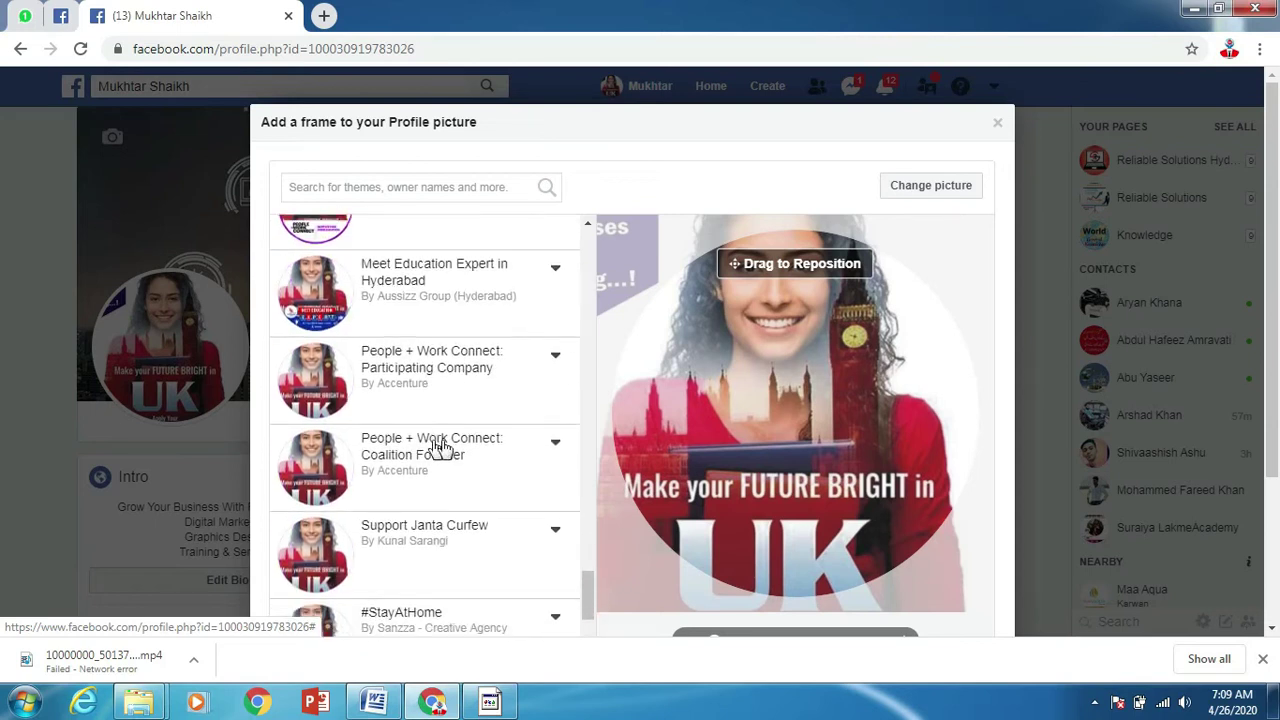
{"action": "scroll", "coordinate": [440, 447], "scroll_direction": "down", "scroll_amount": 3}
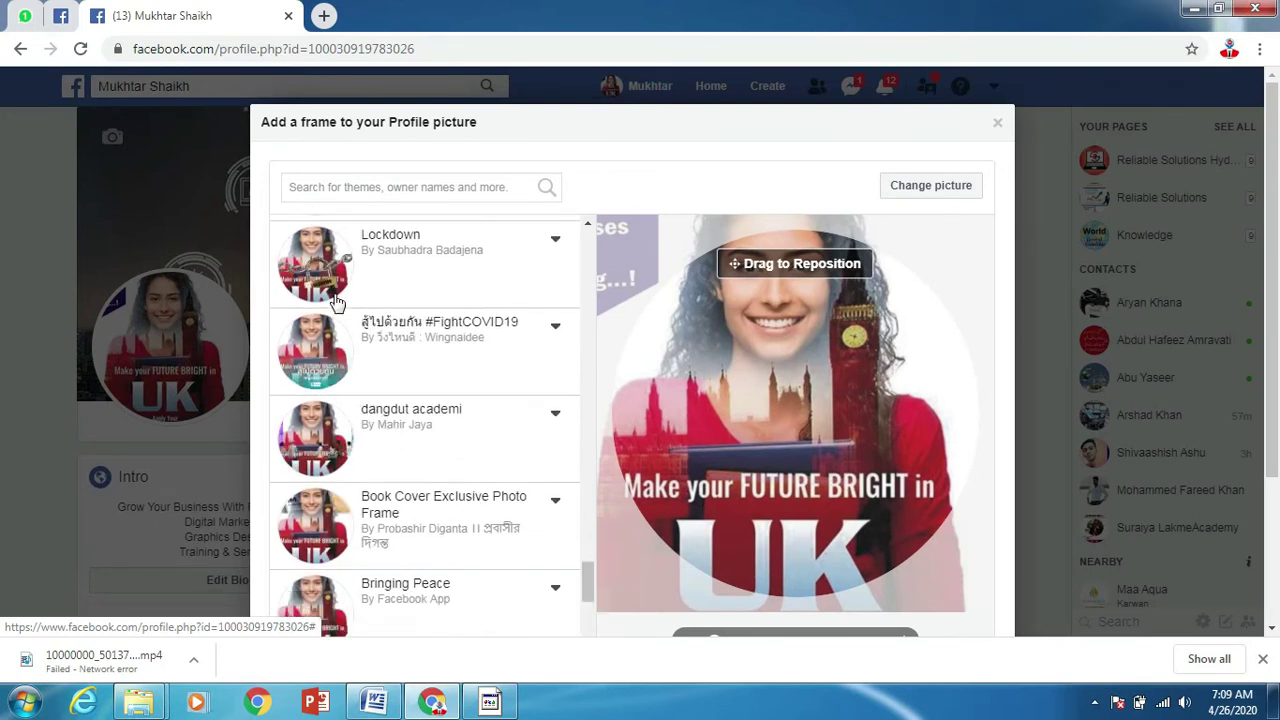
{"action": "scroll", "coordinate": [336, 302], "scroll_direction": "up", "scroll_amount": 1}
{"action": "scroll", "coordinate": [403, 389], "scroll_direction": "up", "scroll_amount": 2}
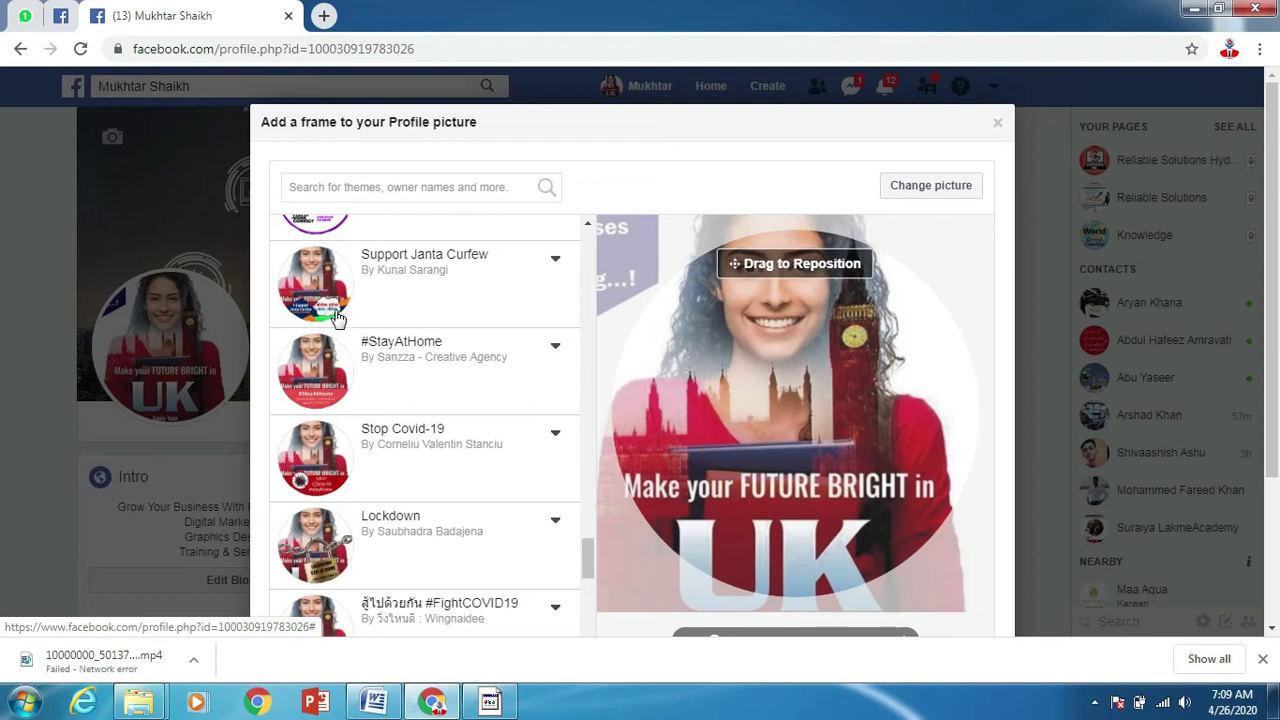
{"action": "scroll", "coordinate": [403, 362], "scroll_direction": "up", "scroll_amount": 2}
Step: Preview the Coalition Founder, Participating Company, People + Work Connect and Meet Education expert frames
{"action": "left_click", "coordinate": [323, 395]}
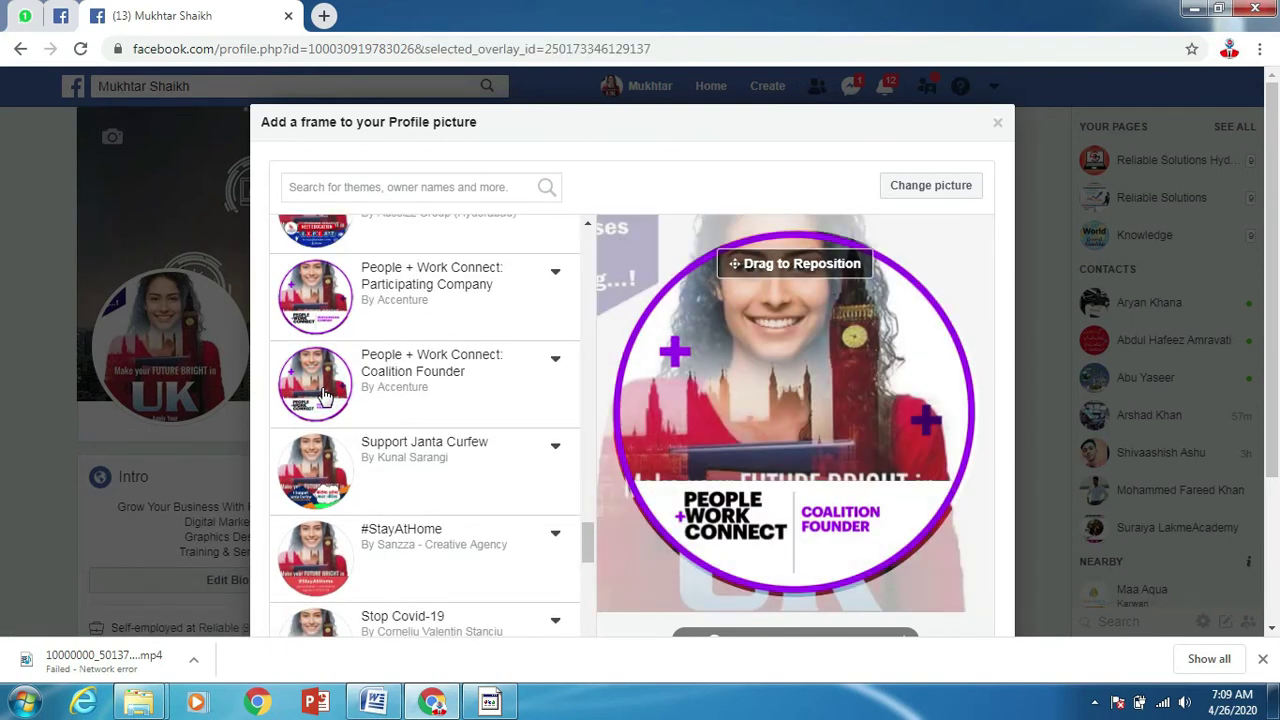
{"action": "left_click", "coordinate": [330, 316]}
{"action": "scroll", "coordinate": [483, 377], "scroll_direction": "up", "scroll_amount": 4}
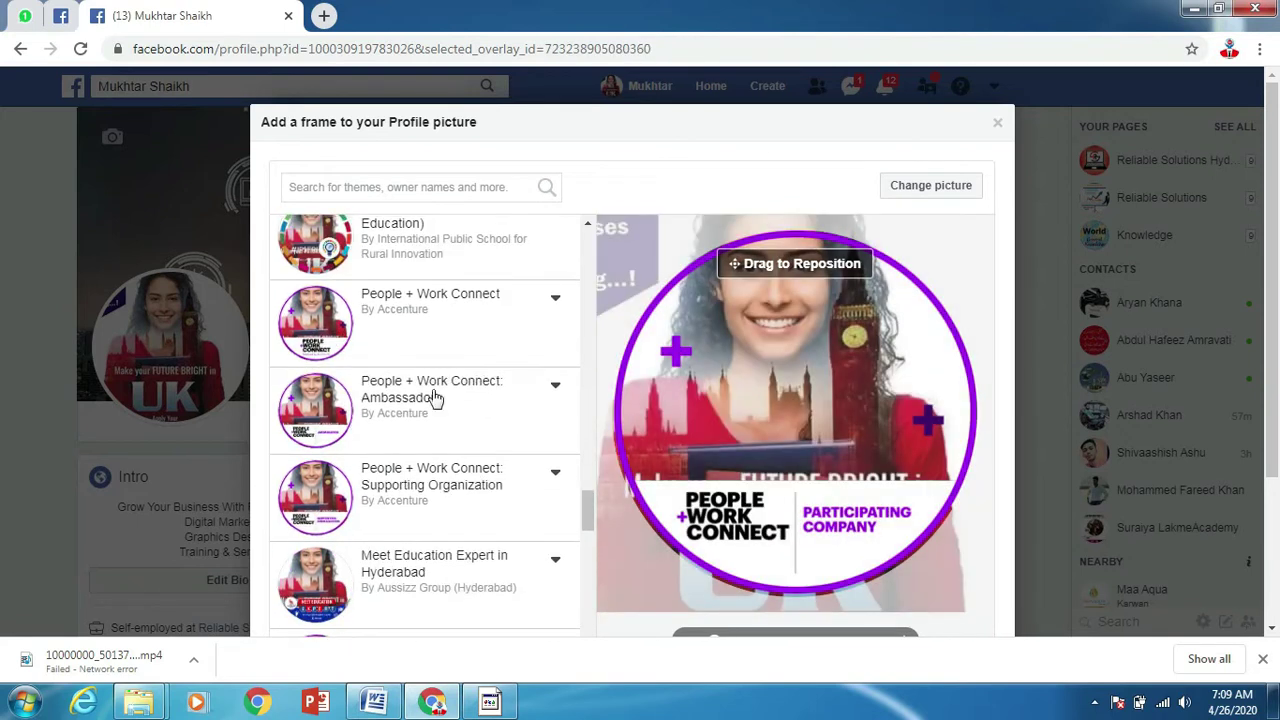
{"action": "left_click", "coordinate": [360, 354]}
{"action": "scroll", "coordinate": [523, 388], "scroll_direction": "up", "scroll_amount": 1}
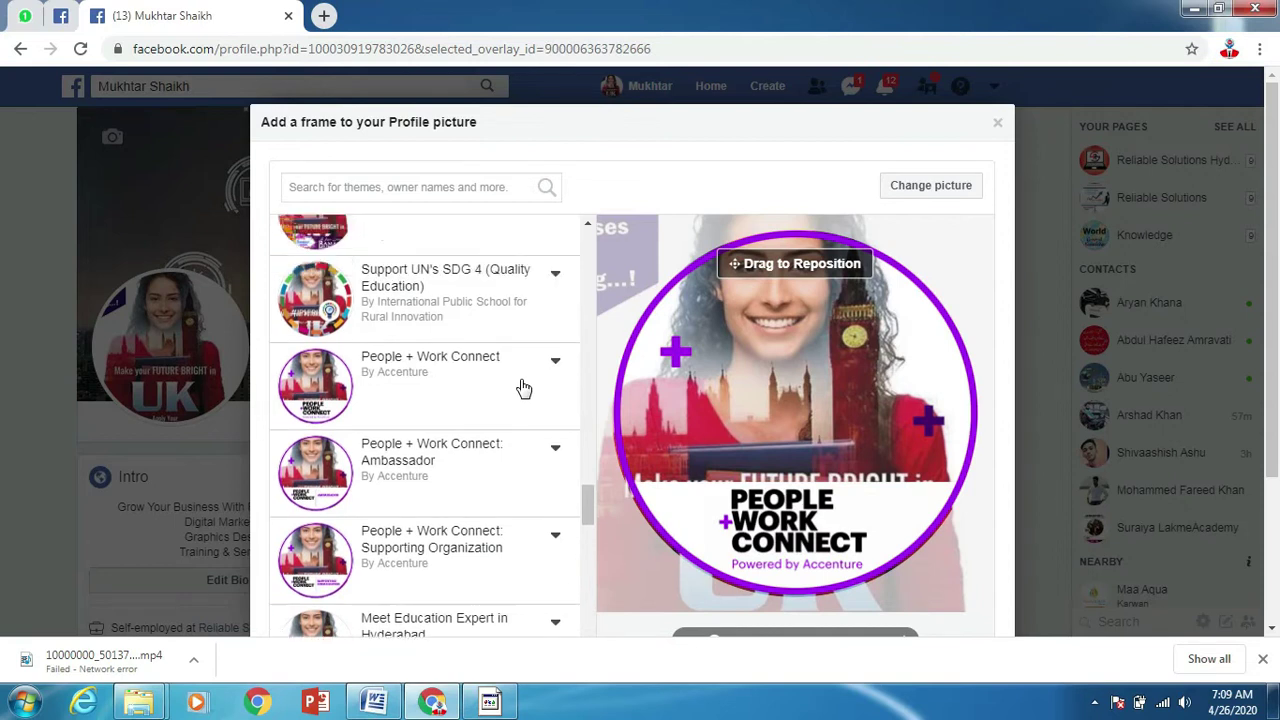
{"action": "scroll", "coordinate": [500, 395], "scroll_direction": "up", "scroll_amount": 5}
{"action": "left_click", "coordinate": [333, 383]}
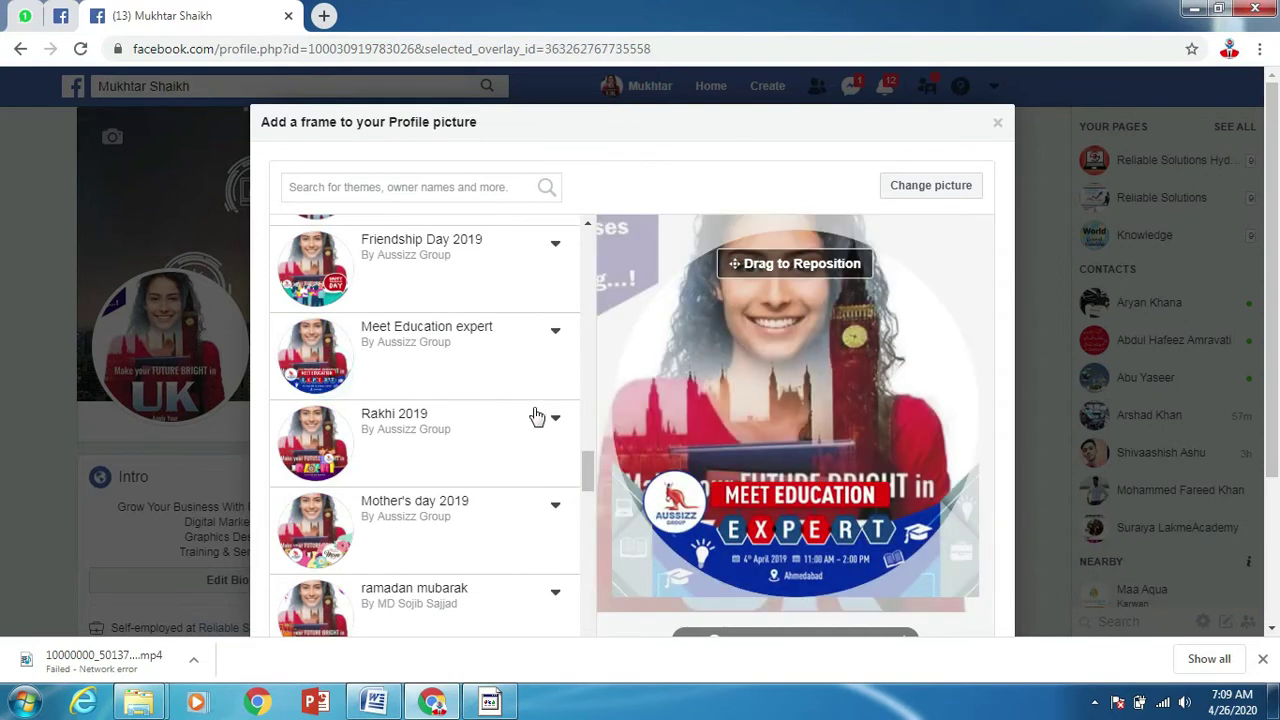
Step: Preview the Father's day 2019 frame, then settle on the 10th Anniversary frame
{"action": "scroll", "coordinate": [480, 420], "scroll_direction": "up", "scroll_amount": 5}
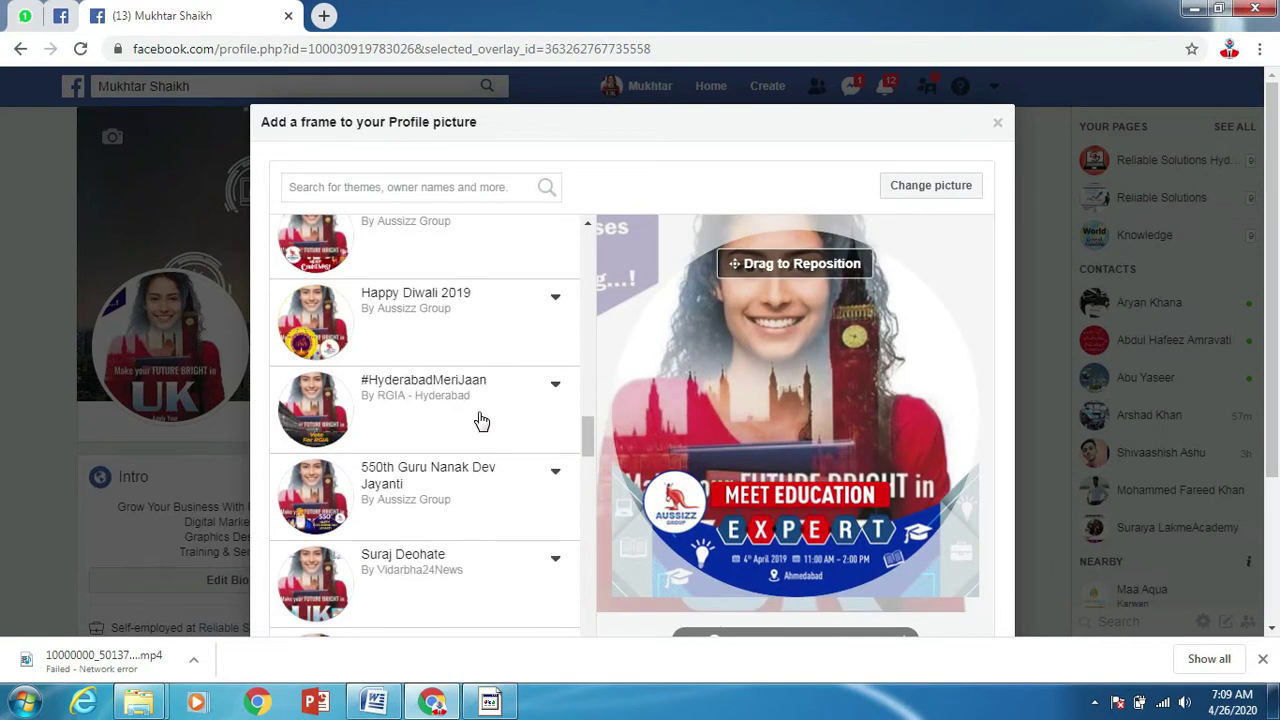
{"action": "scroll", "coordinate": [480, 420], "scroll_direction": "up", "scroll_amount": 1}
{"action": "left_click", "coordinate": [325, 318]}
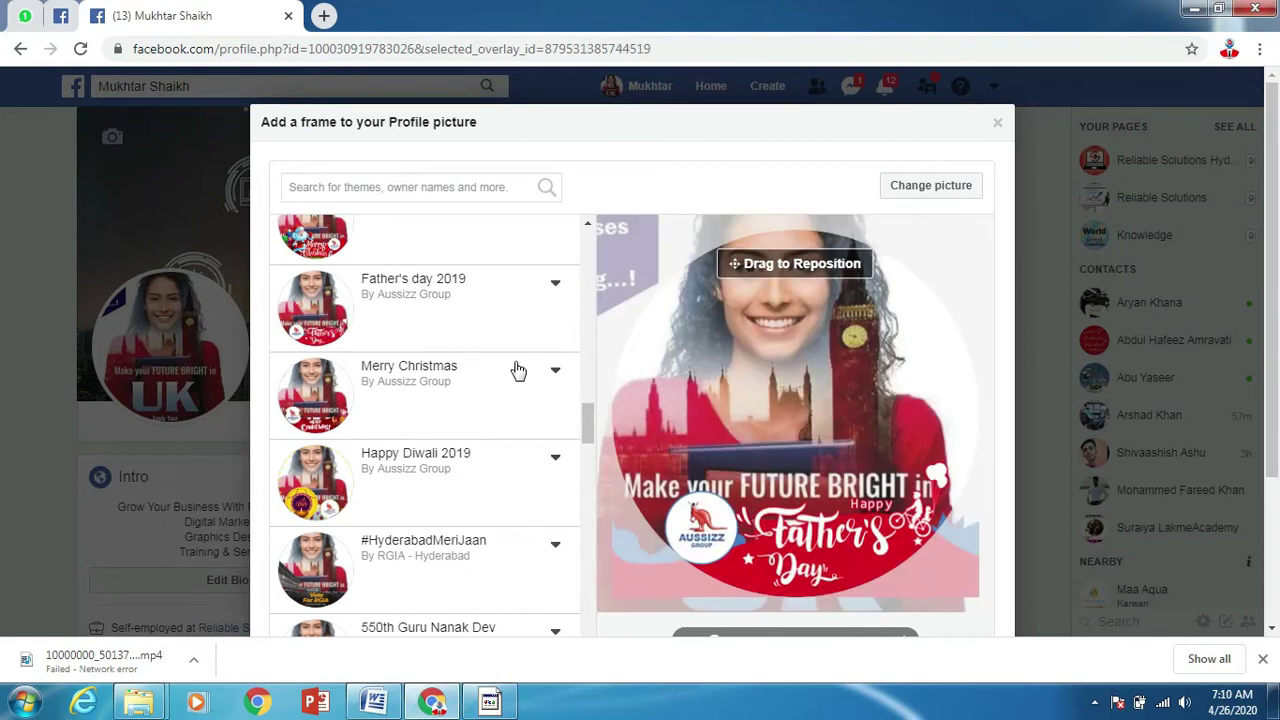
{"action": "scroll", "coordinate": [516, 370], "scroll_direction": "up", "scroll_amount": 6}
{"action": "scroll", "coordinate": [540, 360], "scroll_direction": "up", "scroll_amount": 1}
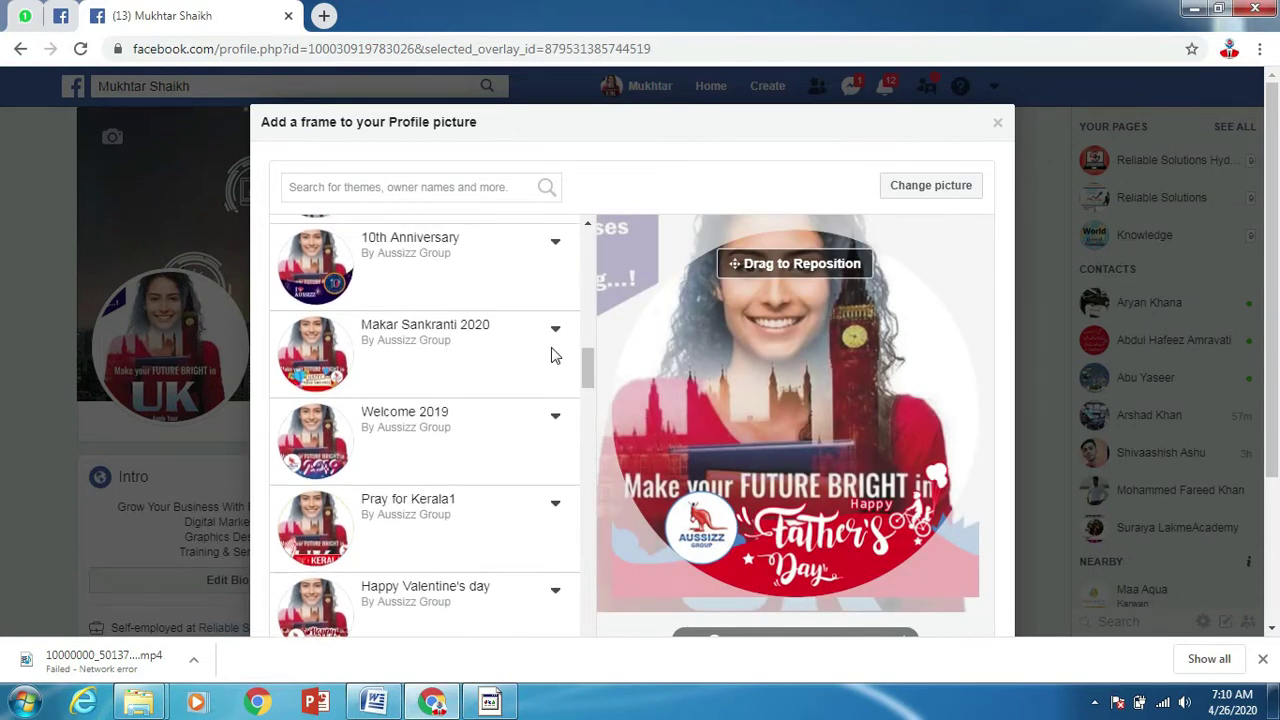
{"action": "left_click", "coordinate": [555, 250]}
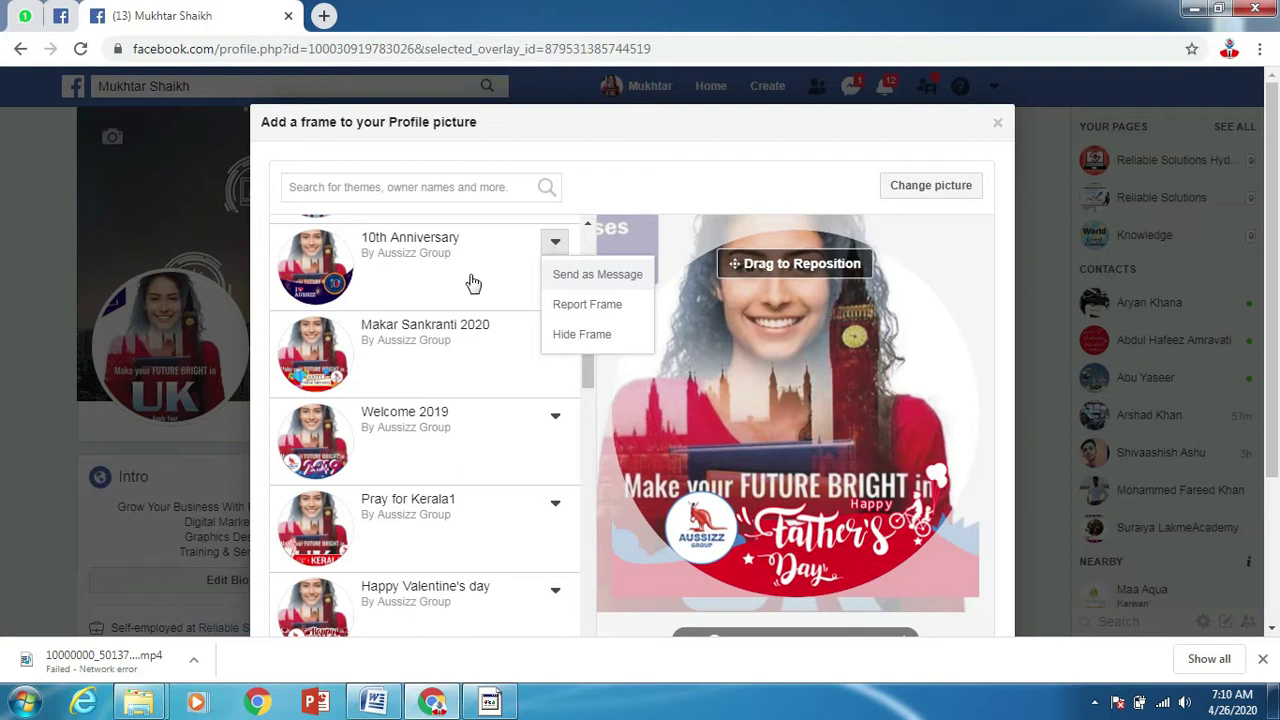
{"action": "left_click", "coordinate": [315, 276]}
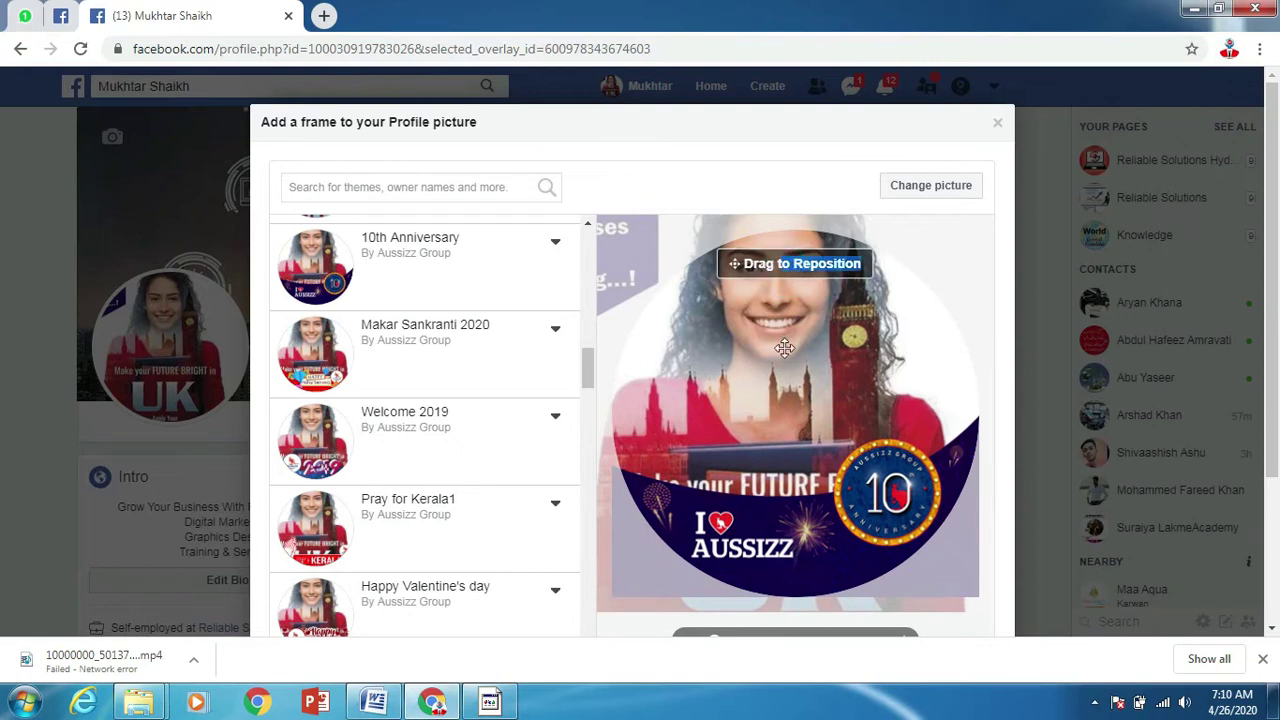
Step: Reposition and zoom the photo in the 10th Anniversary frame, apply it, and close the chooser
{"action": "mouse_move", "coordinate": [880, 385]}
{"action": "left_mouse_down"}
{"action": "mouse_move", "coordinate": [912, 428]}
{"action": "mouse_move", "coordinate": [894, 327]}
{"action": "left_mouse_up"}
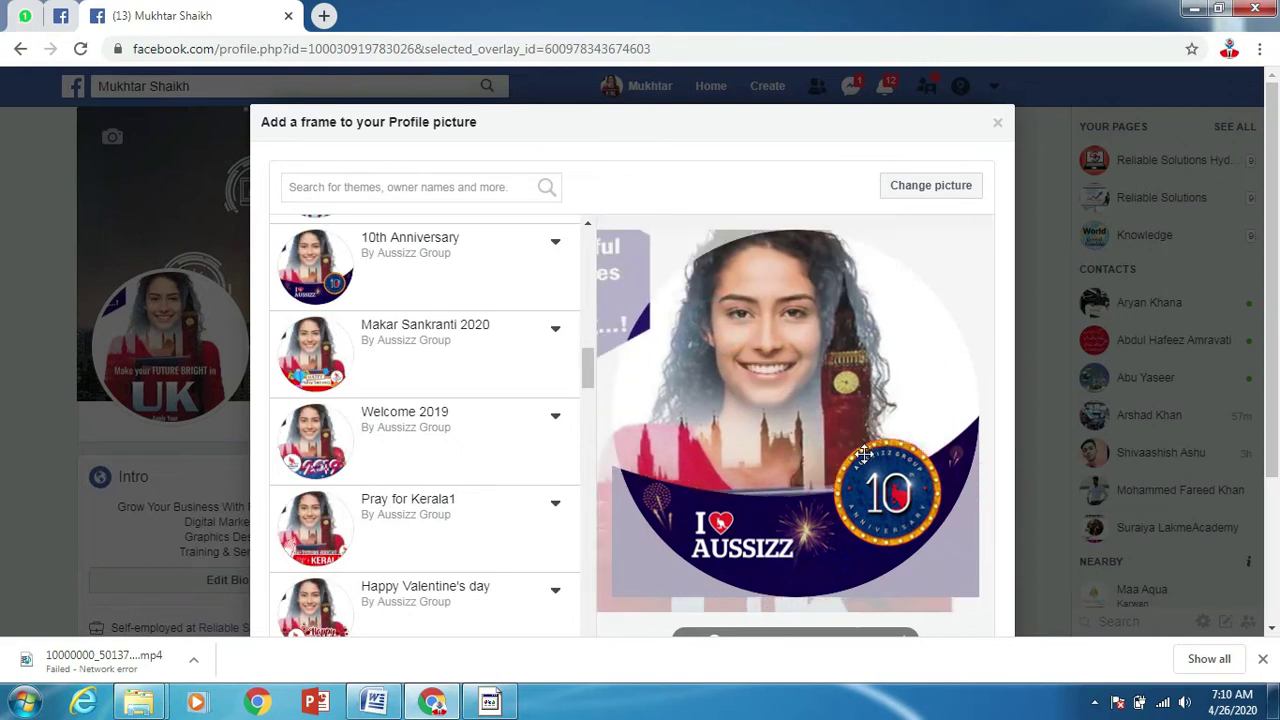
{"action": "scroll", "coordinate": [894, 327], "scroll_direction": "down", "scroll_amount": 2}
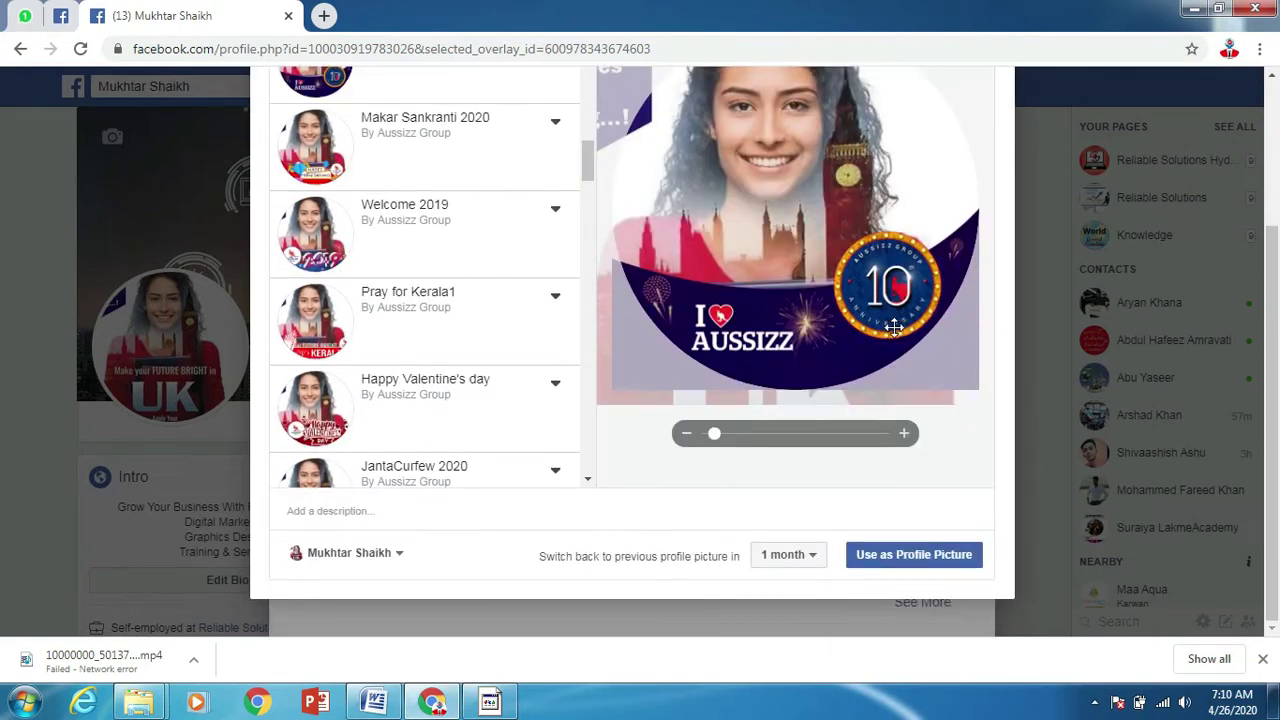
{"action": "scroll", "coordinate": [900, 300], "scroll_direction": "up", "scroll_amount": 2}
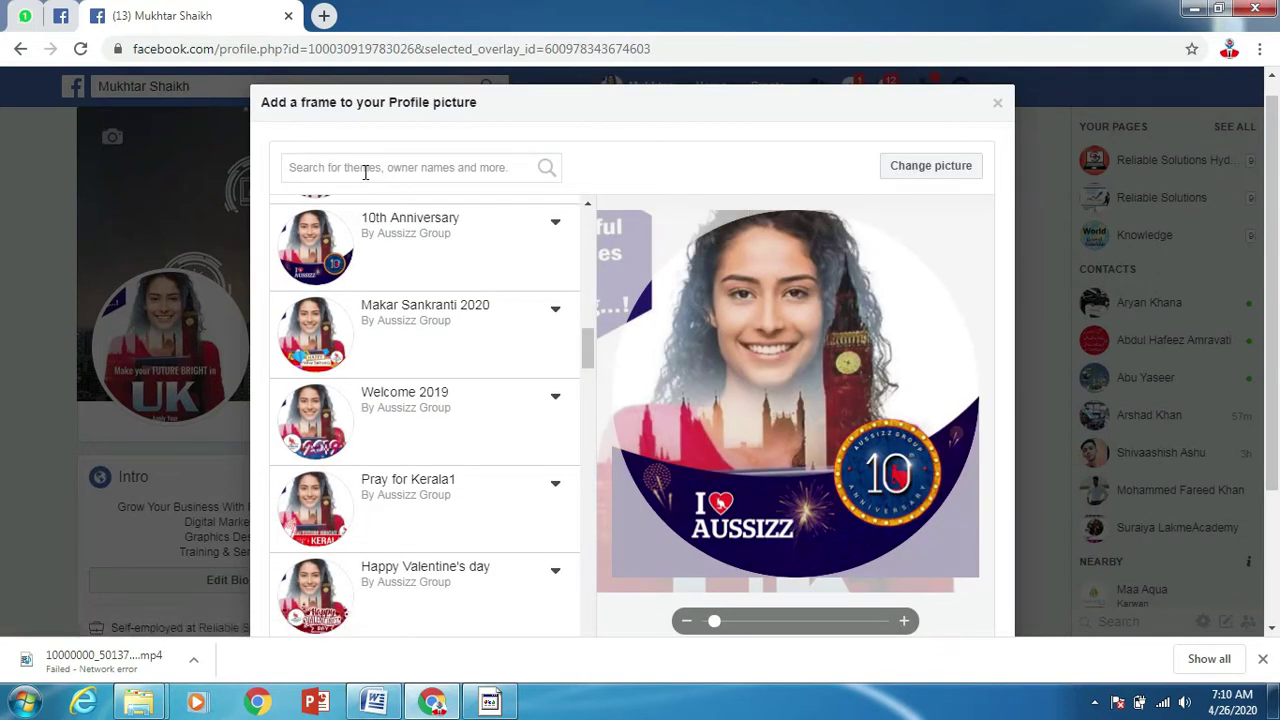
{"action": "scroll", "coordinate": [776, 276], "scroll_direction": "down", "scroll_amount": 2}
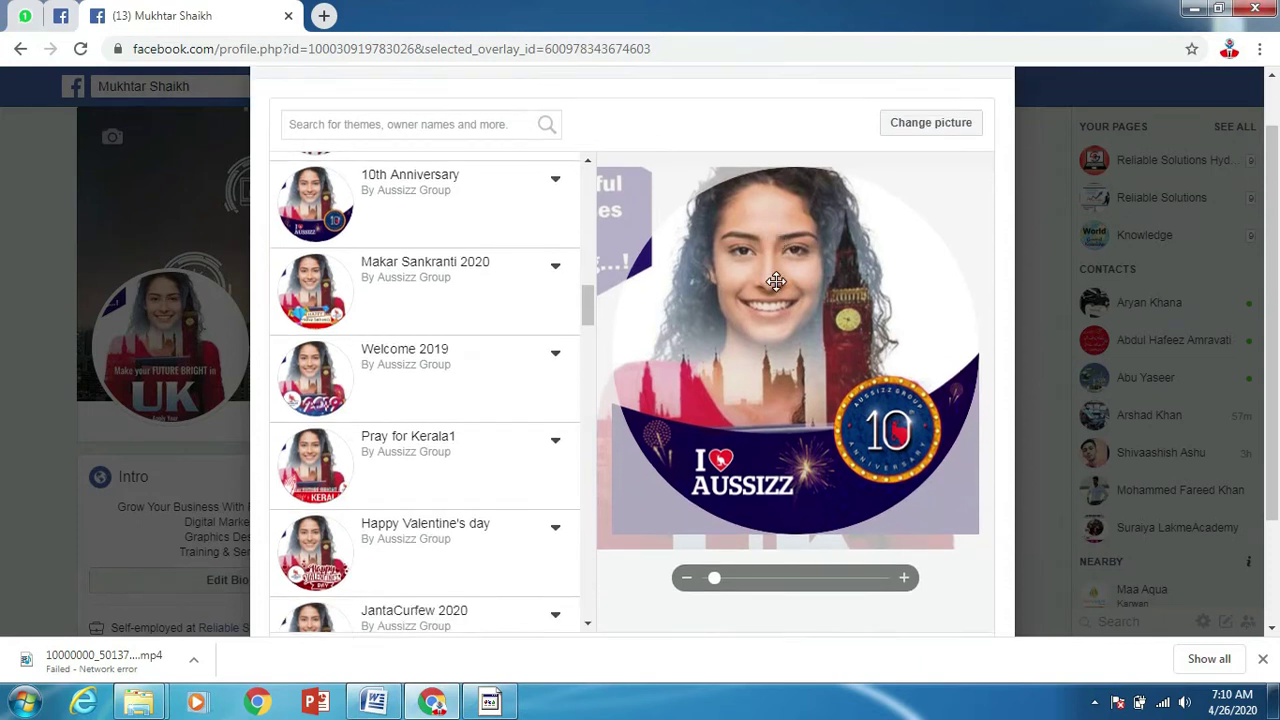
{"action": "mouse_move", "coordinate": [716, 430]}
{"action": "left_mouse_down"}
{"action": "mouse_move", "coordinate": [877, 440]}
{"action": "mouse_move", "coordinate": [818, 433]}
{"action": "left_mouse_up"}
{"action": "mouse_move", "coordinate": [766, 194]}
{"action": "left_mouse_down"}
{"action": "mouse_move", "coordinate": [812, 390]}
{"action": "mouse_move", "coordinate": [806, 371]}
{"action": "left_mouse_up"}
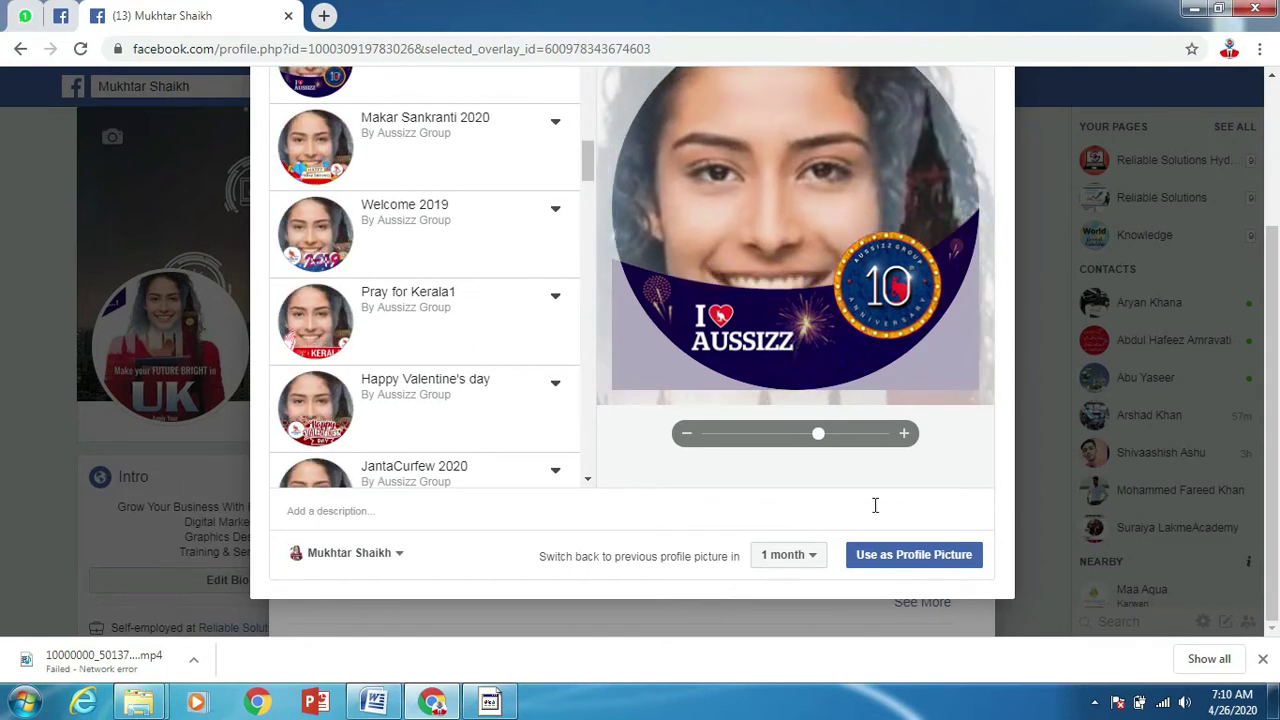
{"action": "left_click", "coordinate": [885, 565]}
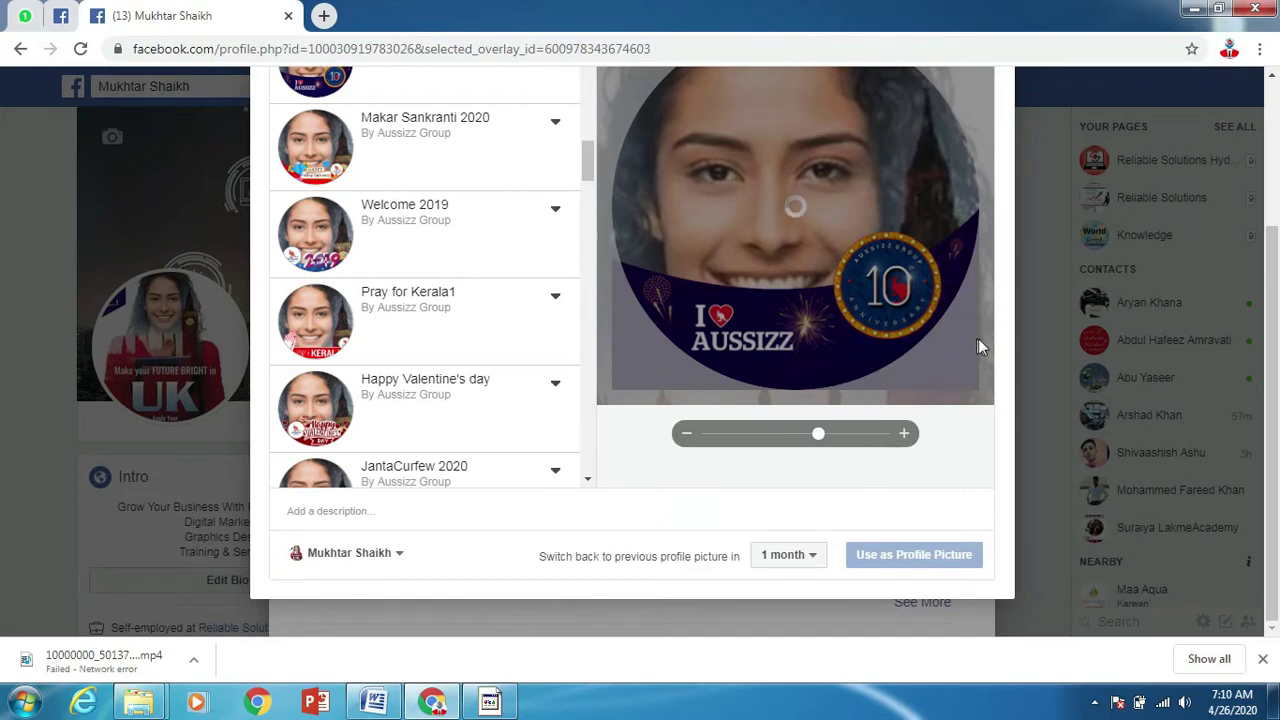
{"action": "scroll", "coordinate": [1069, 341], "scroll_direction": "up", "scroll_amount": 2}
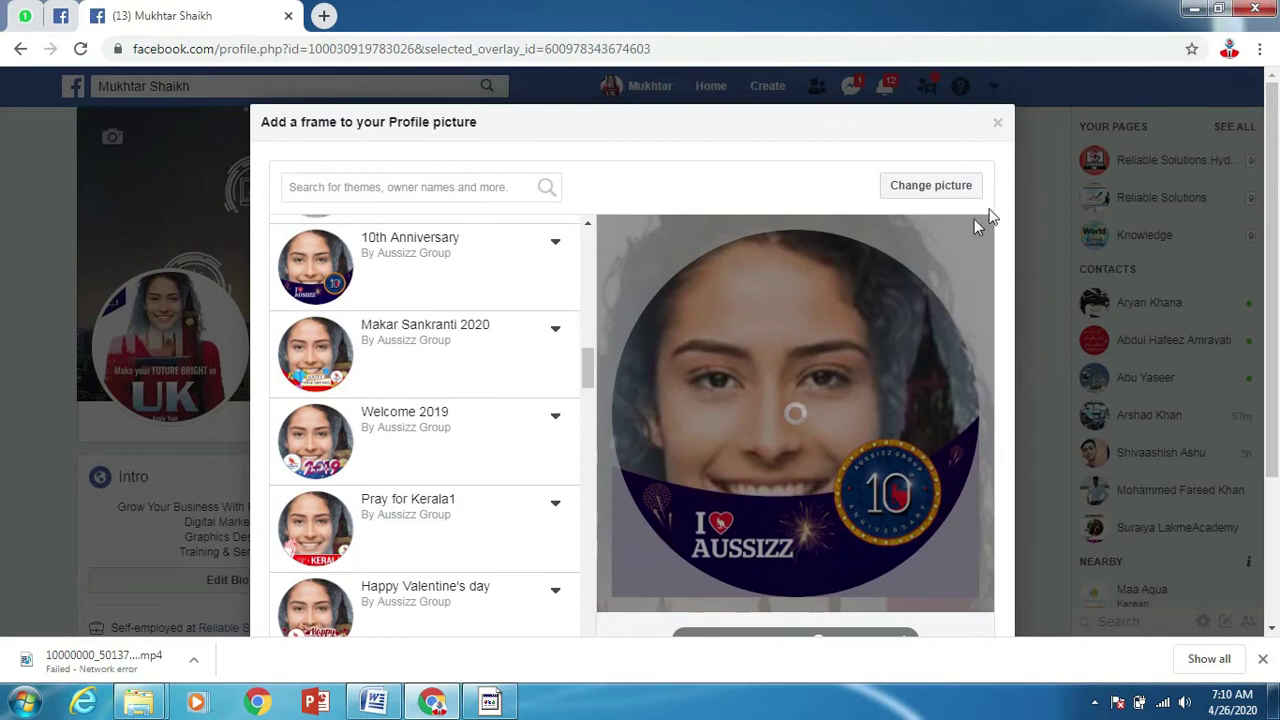
{"action": "left_click", "coordinate": [996, 126]}
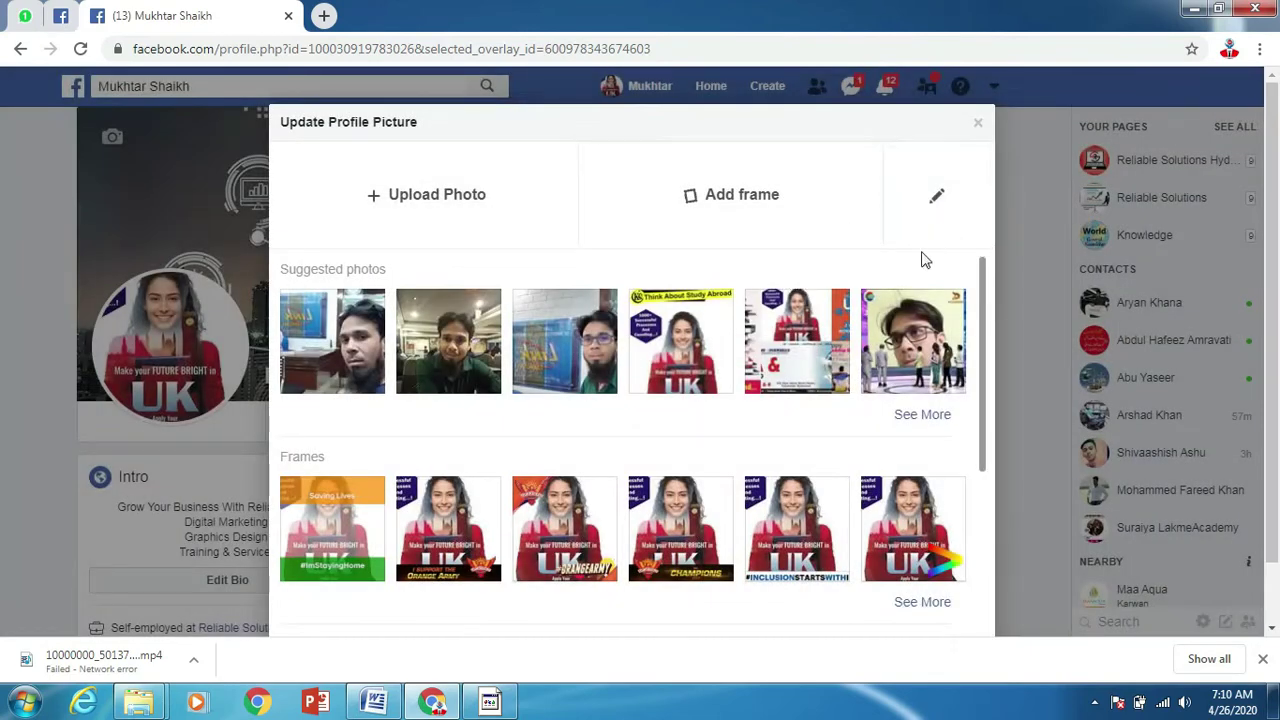
Step: Save the profile picture thumbnail crop and reload the profile to show the framed portrait
{"action": "left_click", "coordinate": [943, 199]}
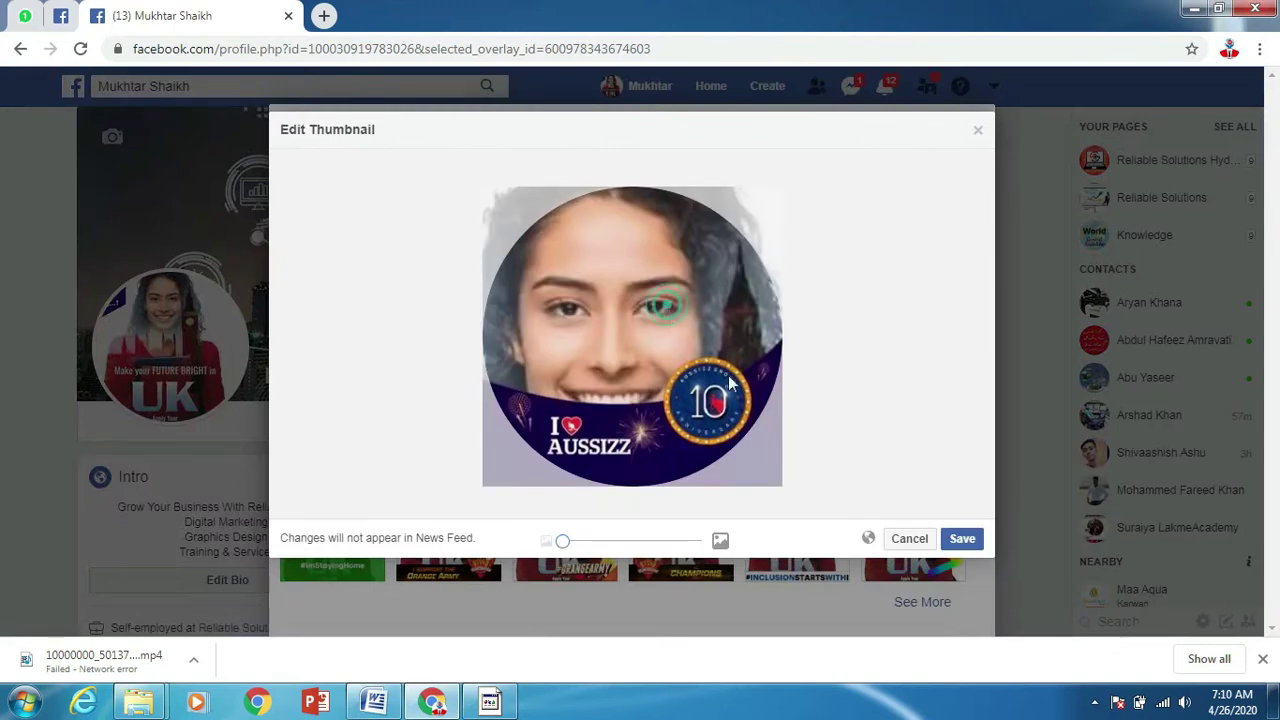
{"action": "left_click", "coordinate": [958, 540]}
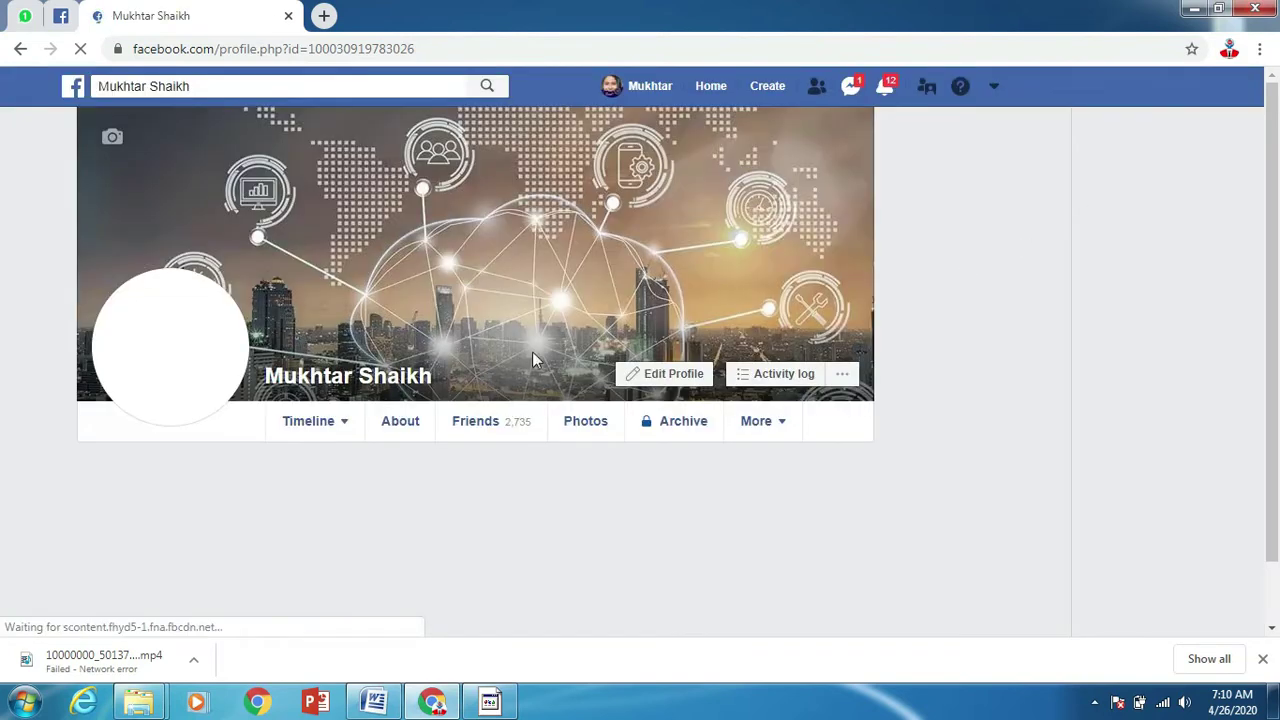
{"action": "left_click", "coordinate": [325, 380]}
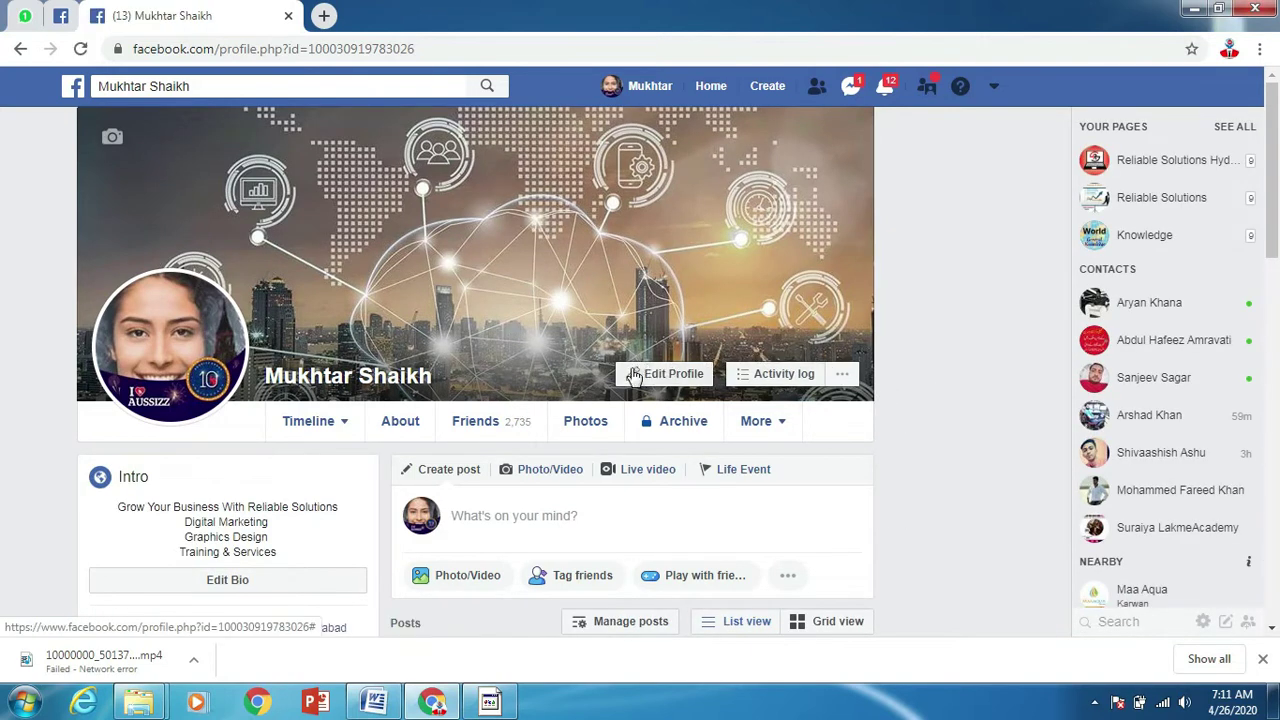
{"action": "scroll", "coordinate": [632, 376], "scroll_direction": "down", "scroll_amount": 2}
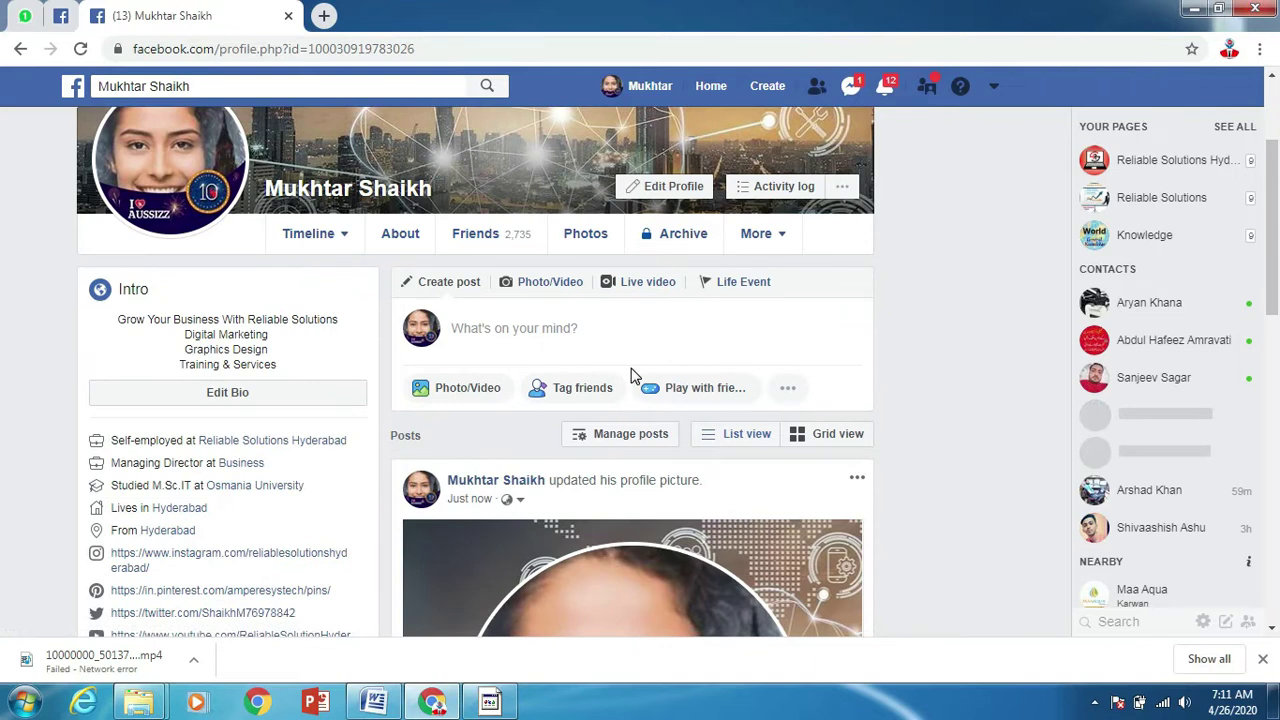
{"action": "scroll", "coordinate": [632, 376], "scroll_direction": "up", "scroll_amount": 2}
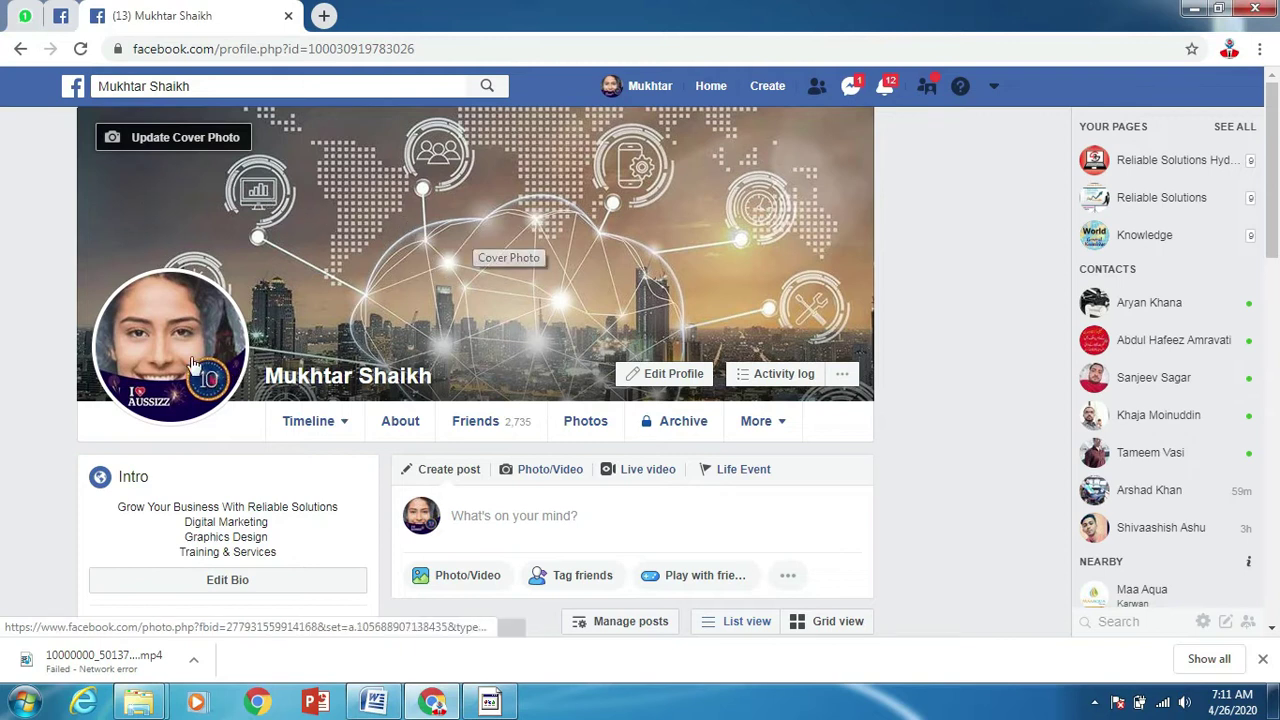
Step: Scroll through every section of the Edit profile panel, then close it
{"action": "left_click", "coordinate": [670, 376]}
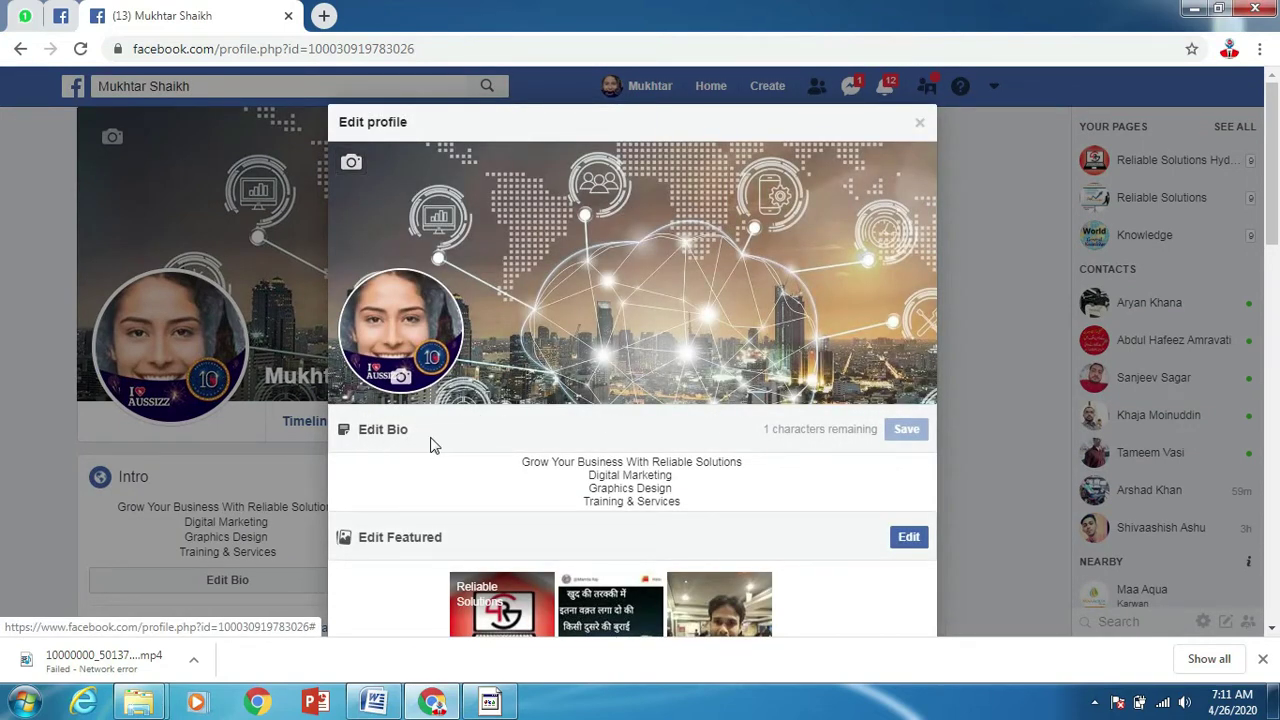
{"action": "scroll", "coordinate": [645, 497], "scroll_direction": "down", "scroll_amount": 2}
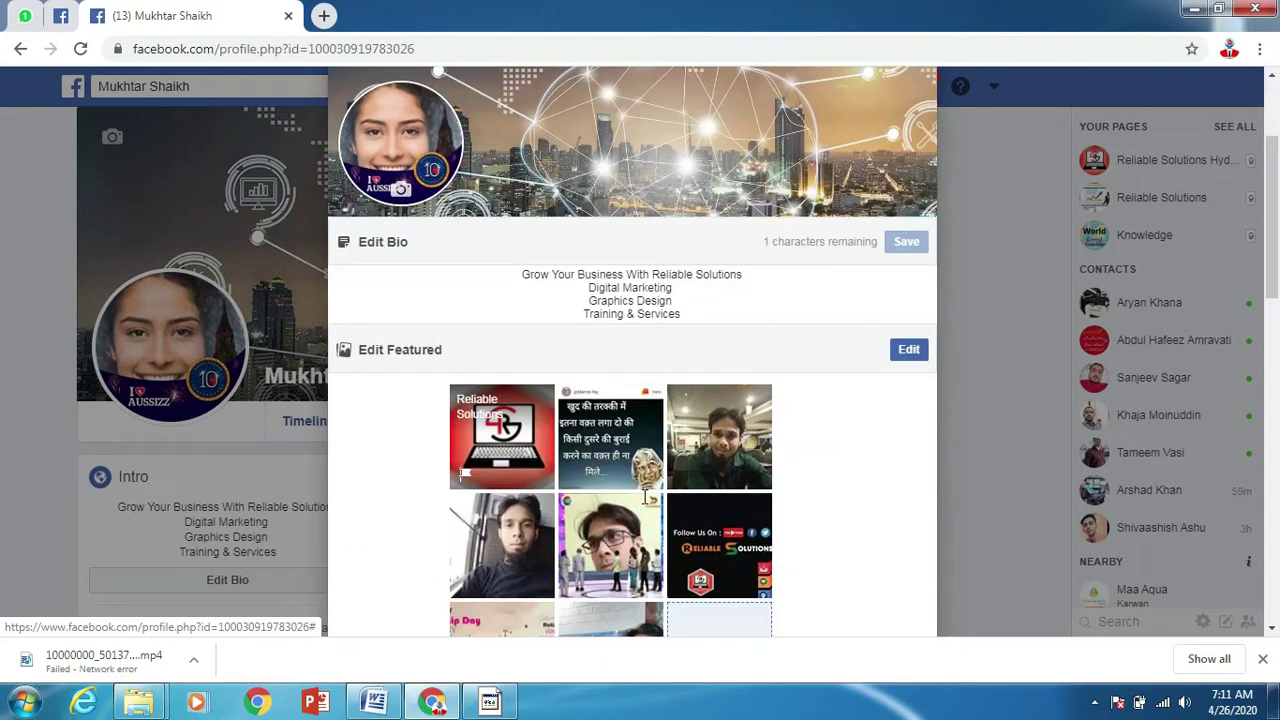
{"action": "scroll", "coordinate": [643, 500], "scroll_direction": "down", "scroll_amount": 4}
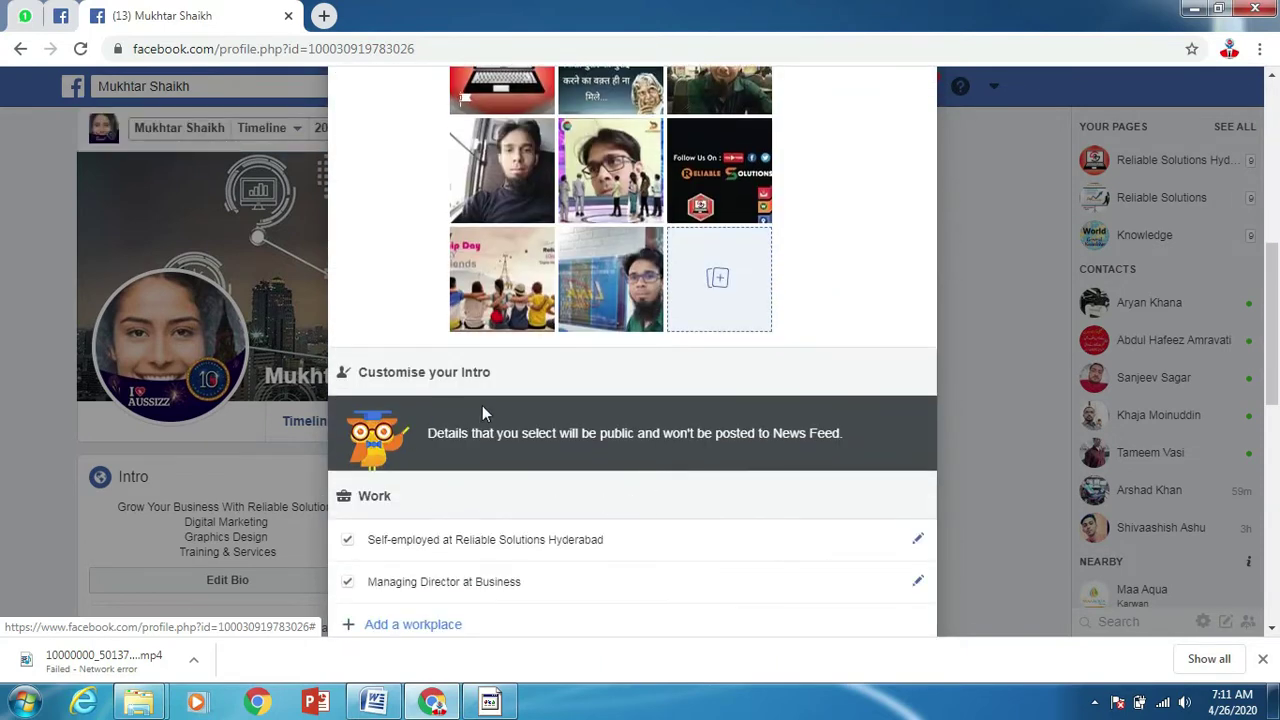
{"action": "scroll", "coordinate": [482, 405], "scroll_direction": "down", "scroll_amount": 1}
{"action": "scroll", "coordinate": [560, 353], "scroll_direction": "down", "scroll_amount": 1}
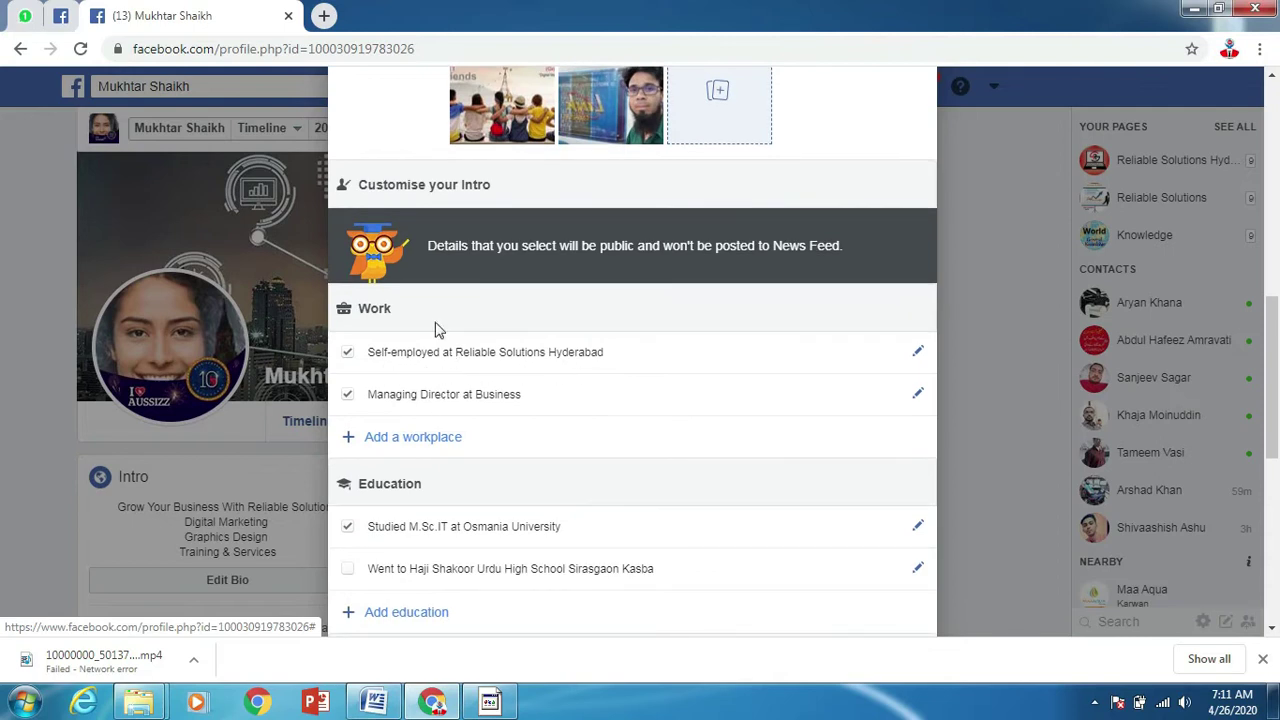
{"action": "scroll", "coordinate": [500, 443], "scroll_direction": "down", "scroll_amount": 1}
{"action": "scroll", "coordinate": [503, 449], "scroll_direction": "down", "scroll_amount": 2}
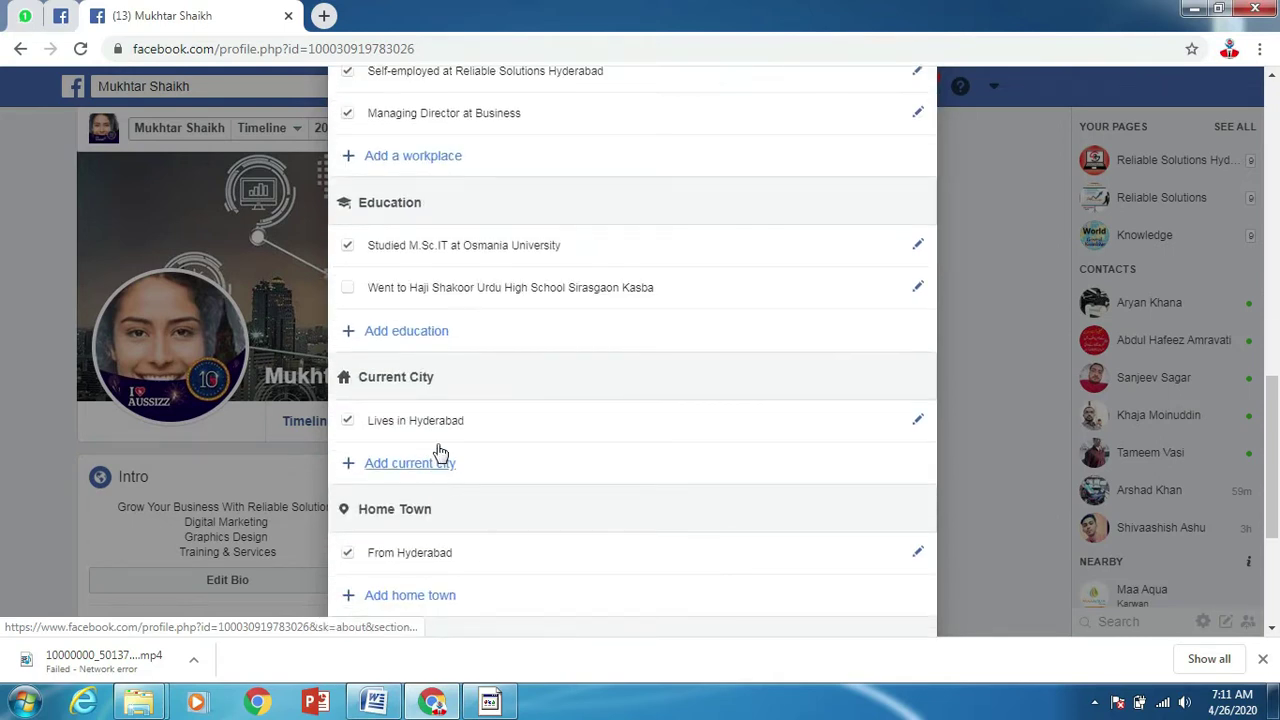
{"action": "scroll", "coordinate": [503, 430], "scroll_direction": "down", "scroll_amount": 1}
{"action": "scroll", "coordinate": [503, 429], "scroll_direction": "down", "scroll_amount": 2}
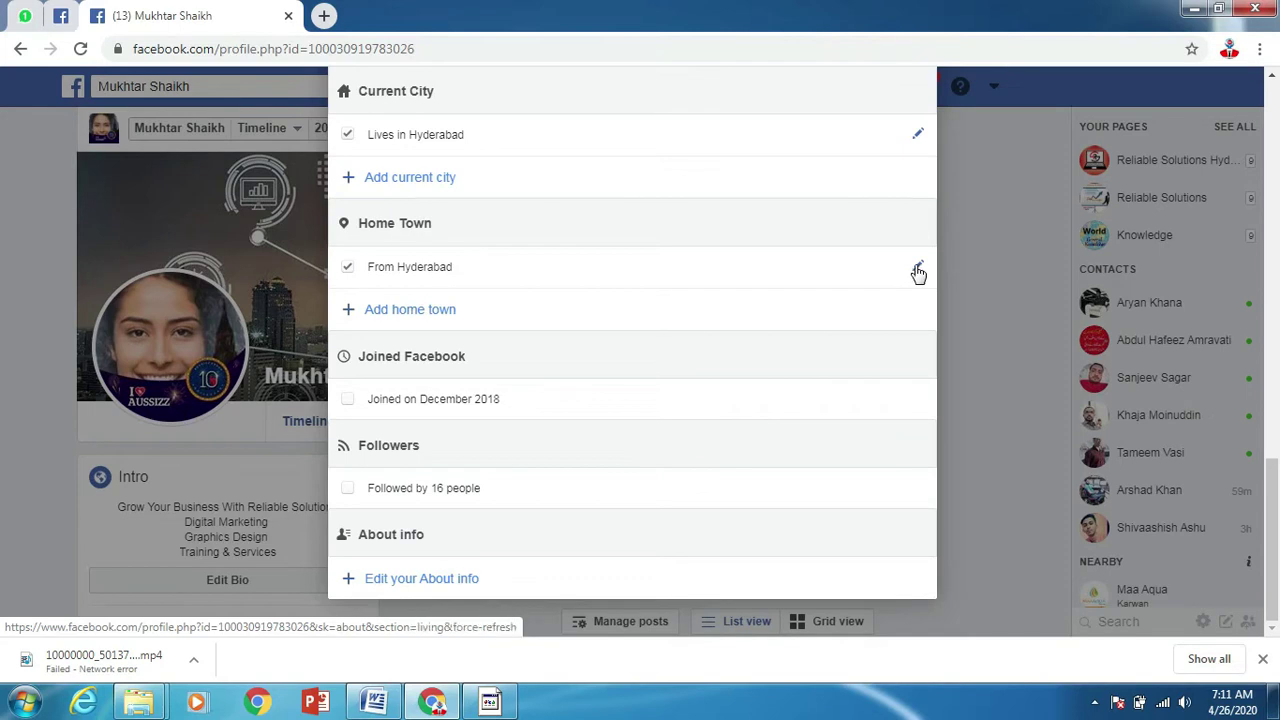
{"action": "scroll", "coordinate": [919, 274], "scroll_direction": "up", "scroll_amount": 5}
{"action": "scroll", "coordinate": [918, 274], "scroll_direction": "up", "scroll_amount": 6}
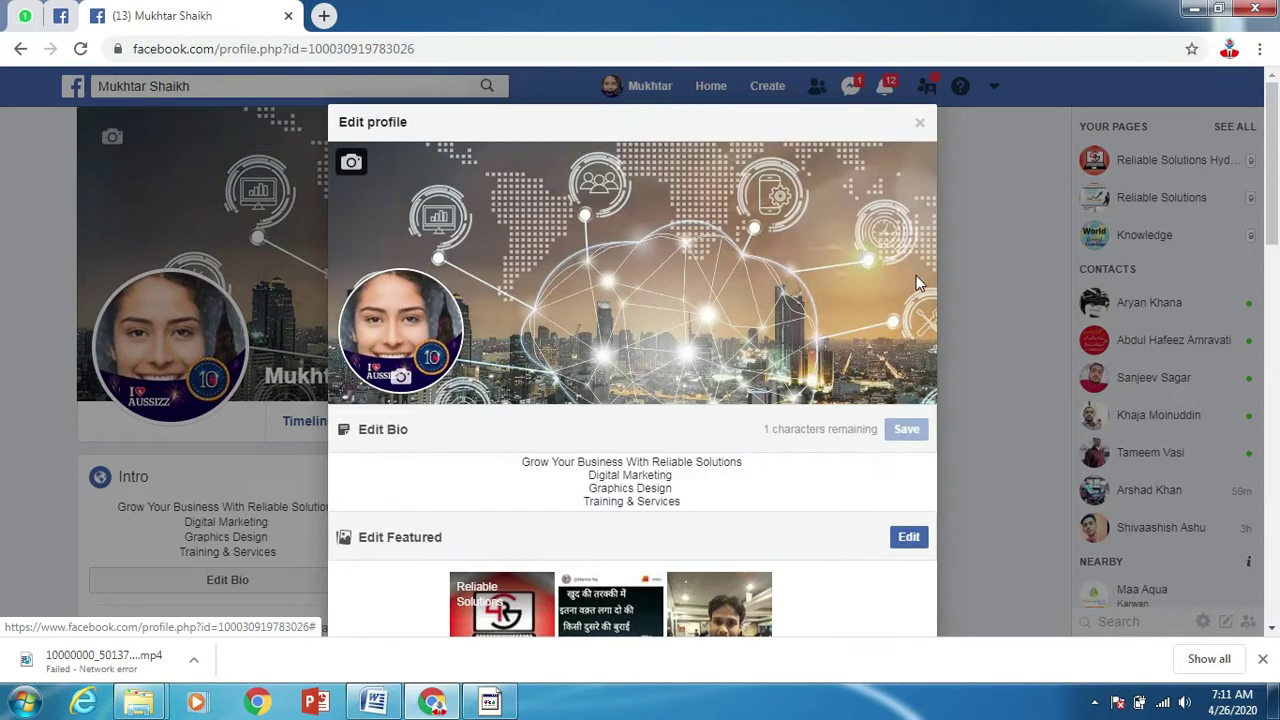
{"action": "left_click", "coordinate": [921, 126]}
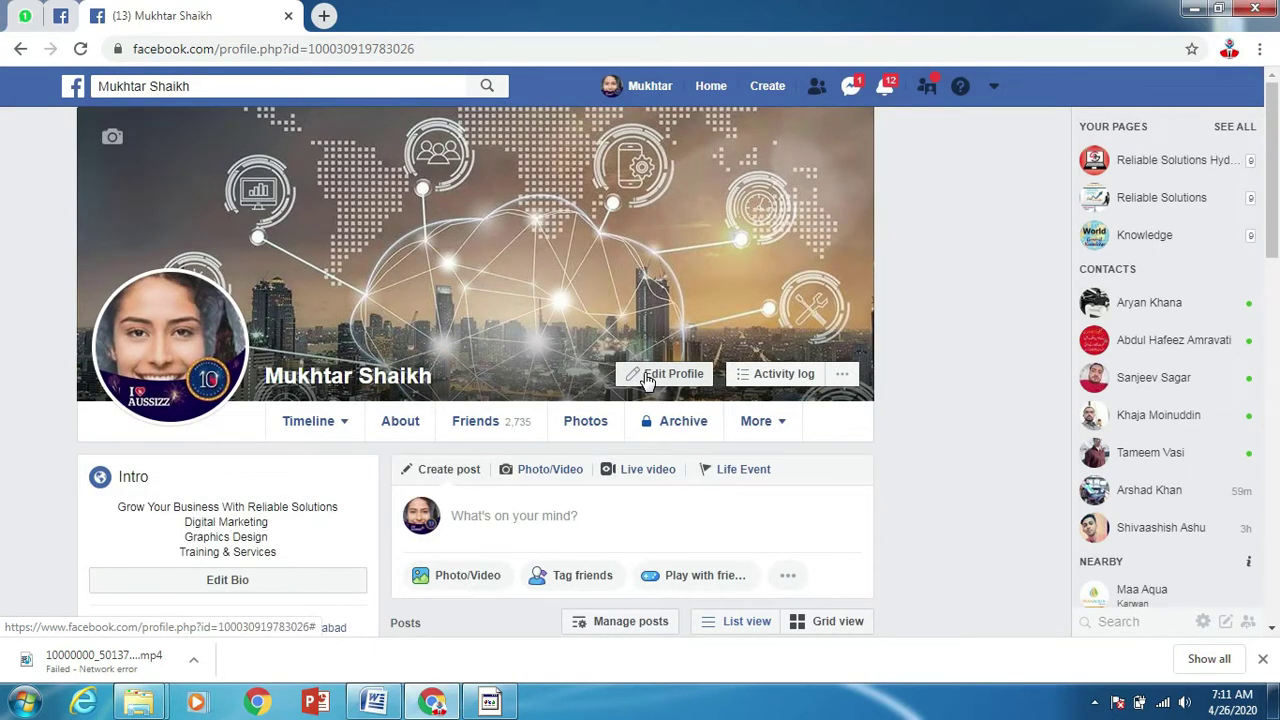
Step: Scroll to the Intro and follow its YouTube channel link into a new tab
{"action": "scroll", "coordinate": [466, 400], "scroll_direction": "down", "scroll_amount": 2}
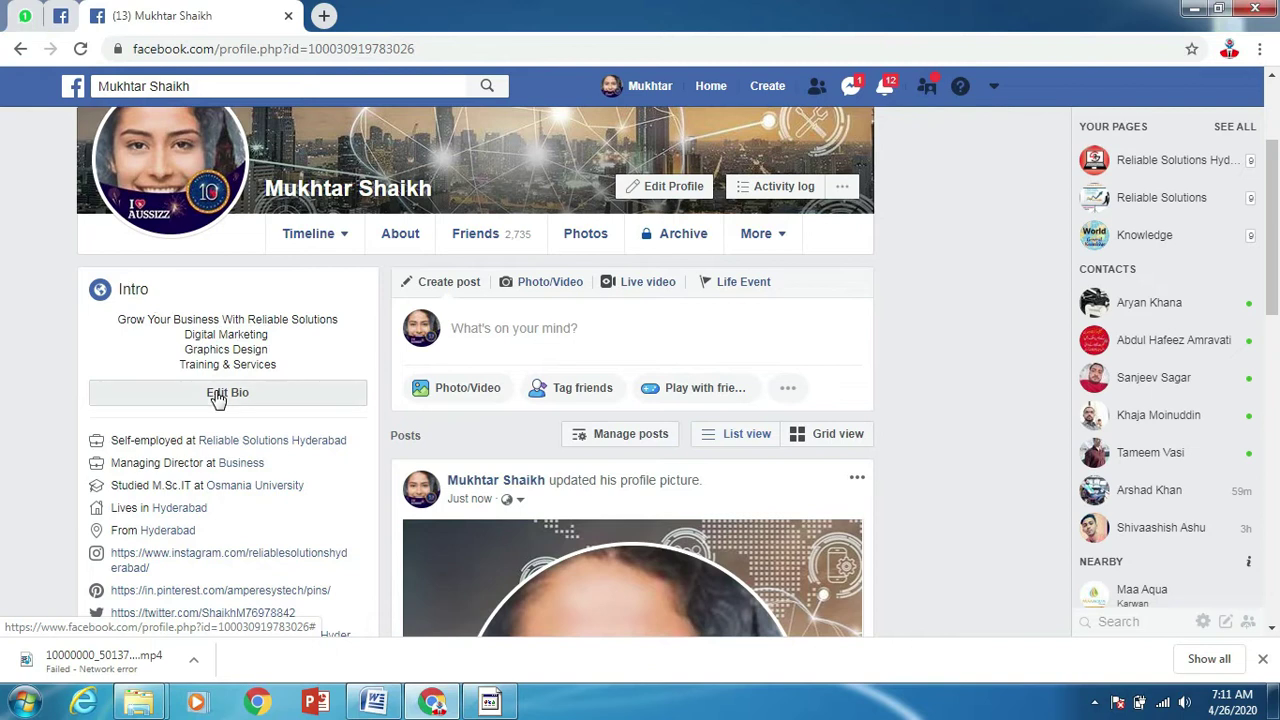
{"action": "scroll", "coordinate": [218, 397], "scroll_direction": "down", "scroll_amount": 2}
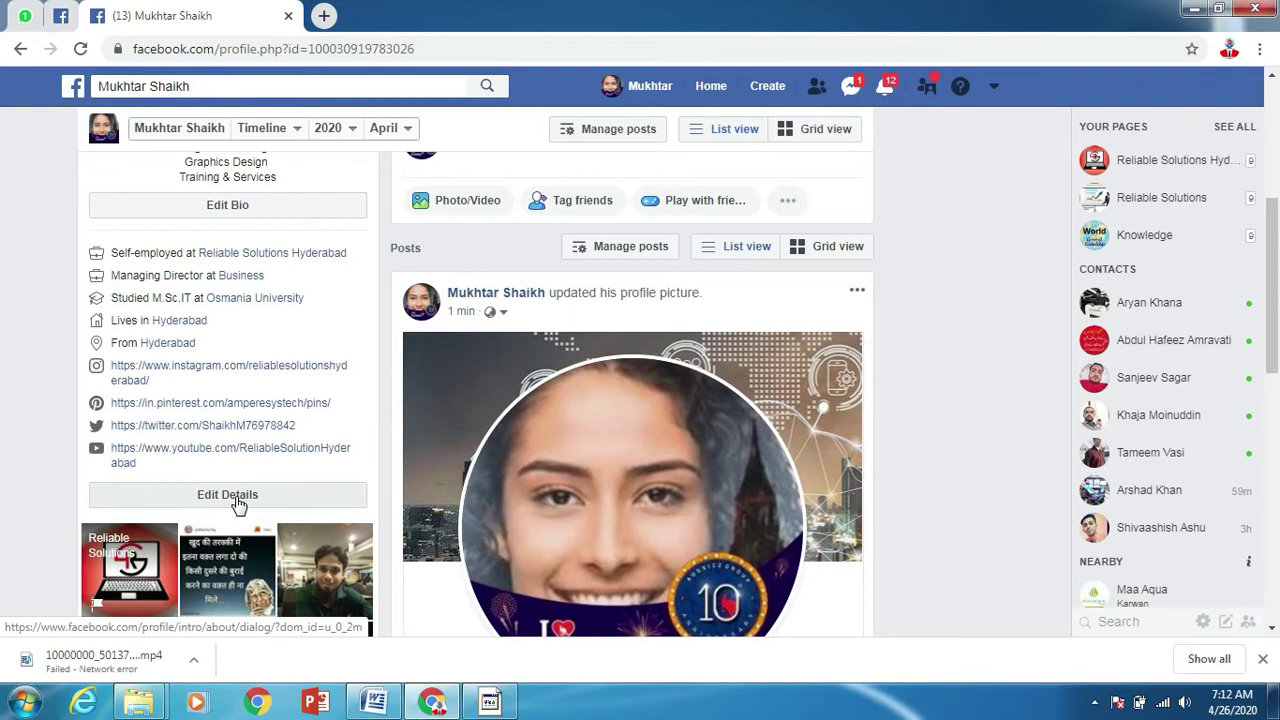
{"action": "left_click", "coordinate": [172, 457]}
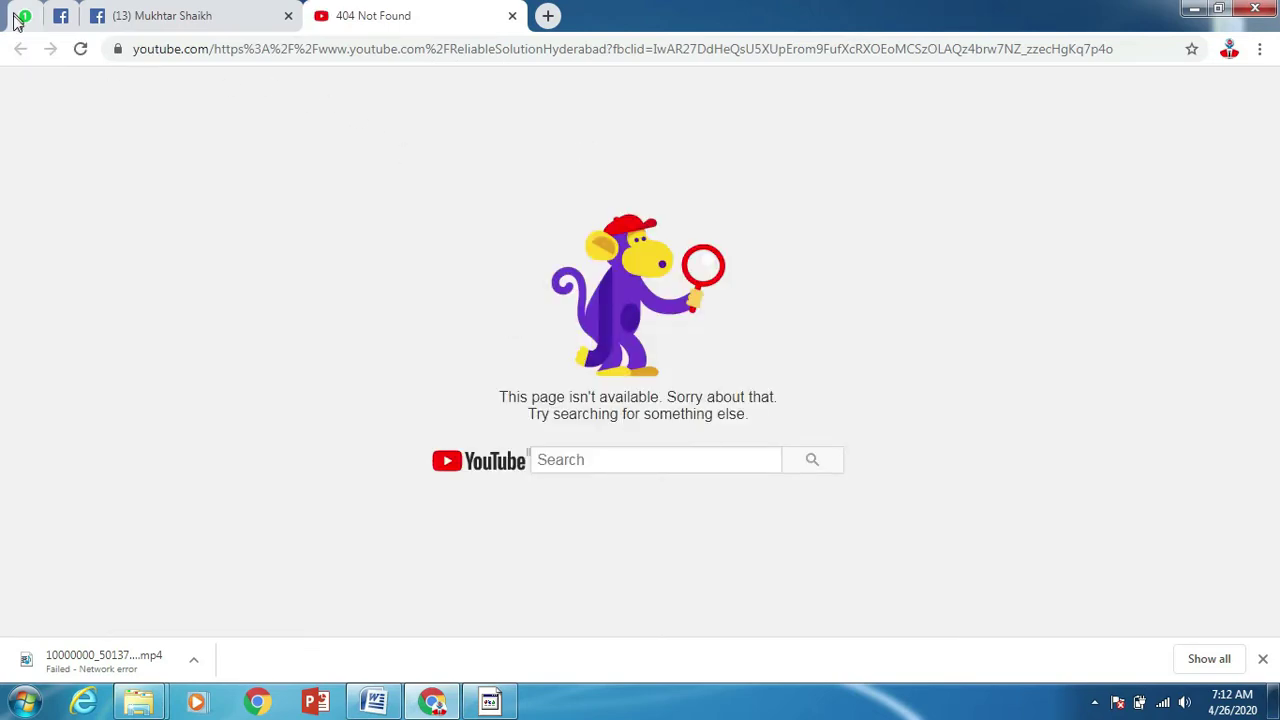
Step: Close the YouTube 404 tab to get back to the Facebook profile
{"action": "left_click", "coordinate": [512, 16]}
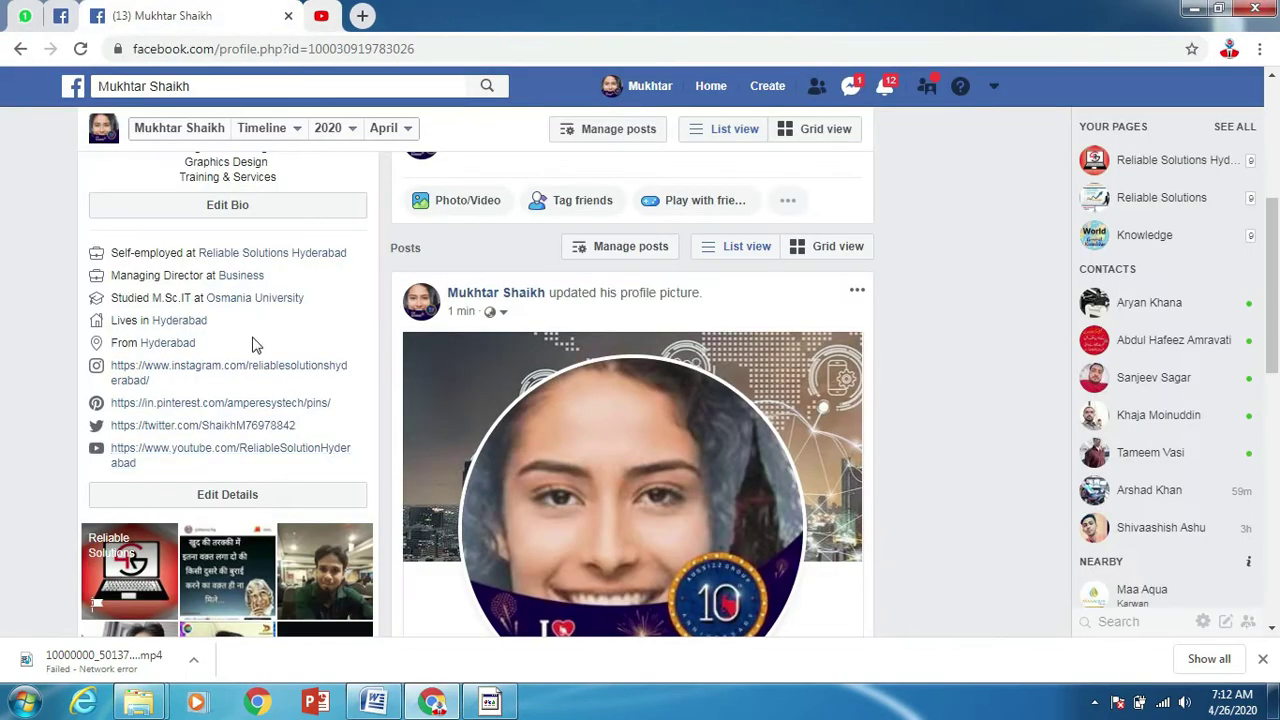
{"action": "scroll", "coordinate": [250, 343], "scroll_direction": "down", "scroll_amount": 1}
{"action": "left_click", "coordinate": [171, 316]}
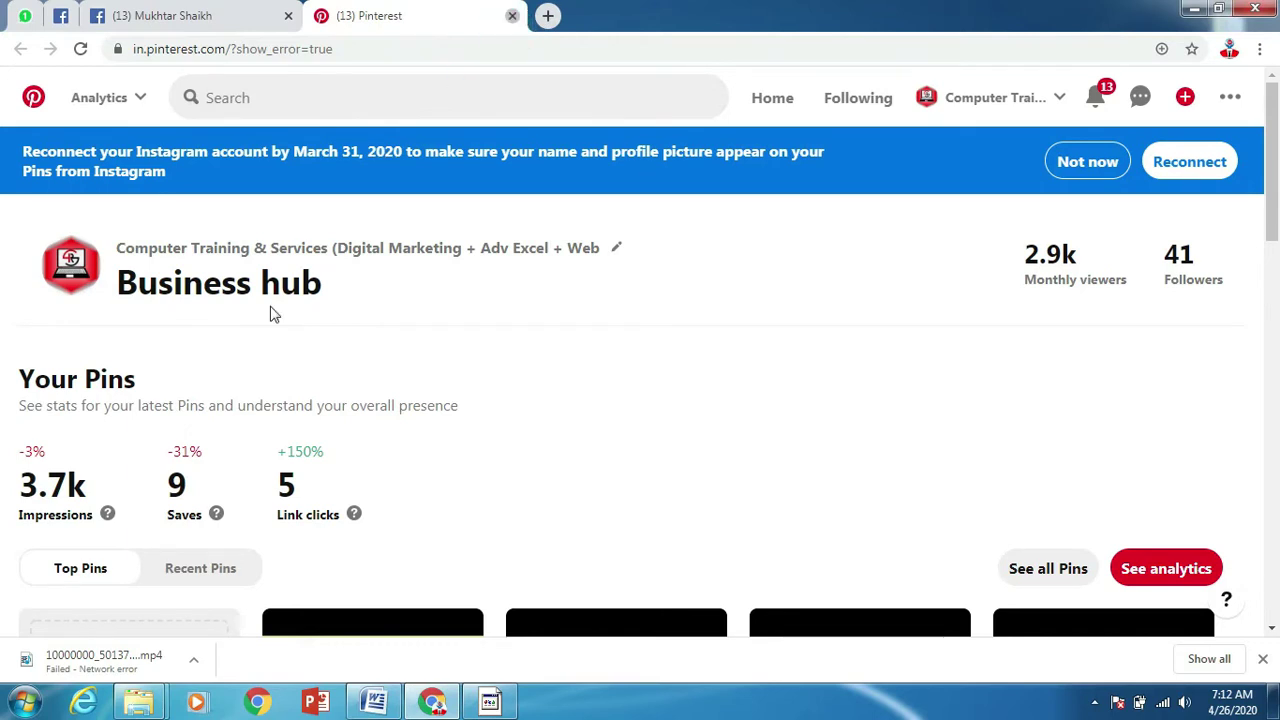
{"action": "key", "text": "ctrl+w"}
{"action": "scroll", "coordinate": [222, 286], "scroll_direction": "up", "scroll_amount": 1}
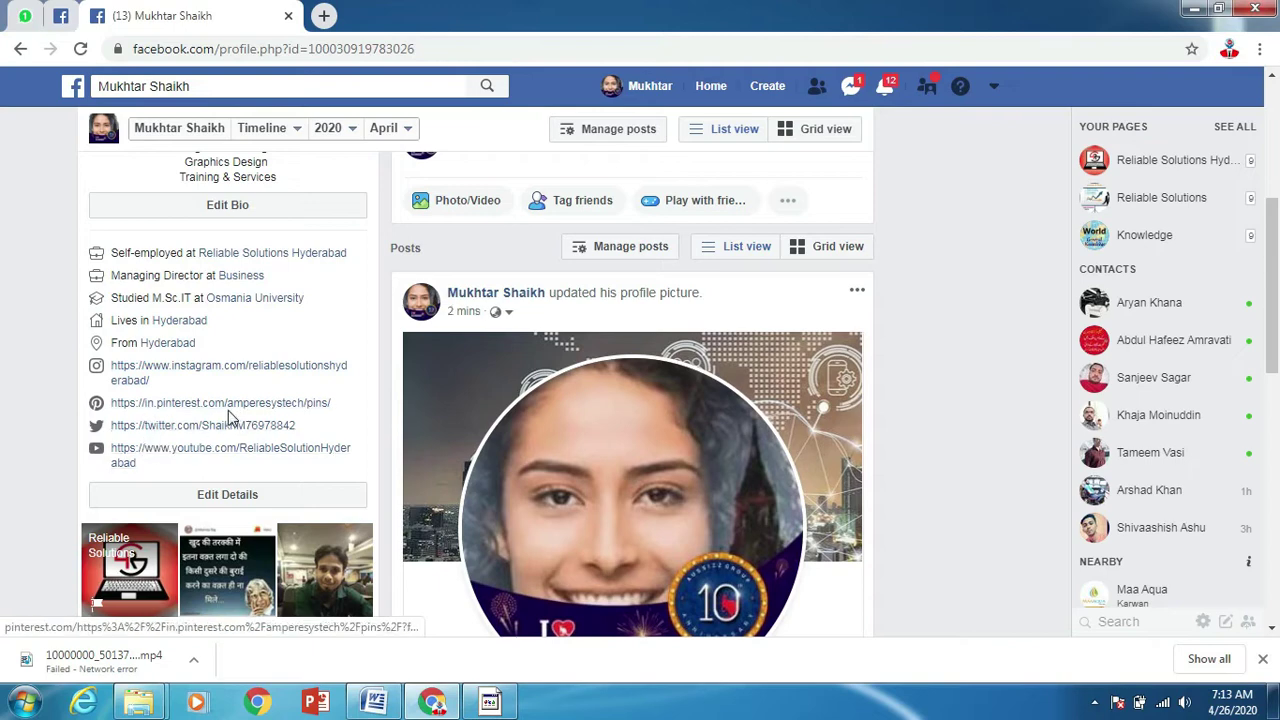
{"action": "scroll", "coordinate": [226, 415], "scroll_direction": "down", "scroll_amount": 2}
{"action": "scroll", "coordinate": [226, 418], "scroll_direction": "down", "scroll_amount": 3}
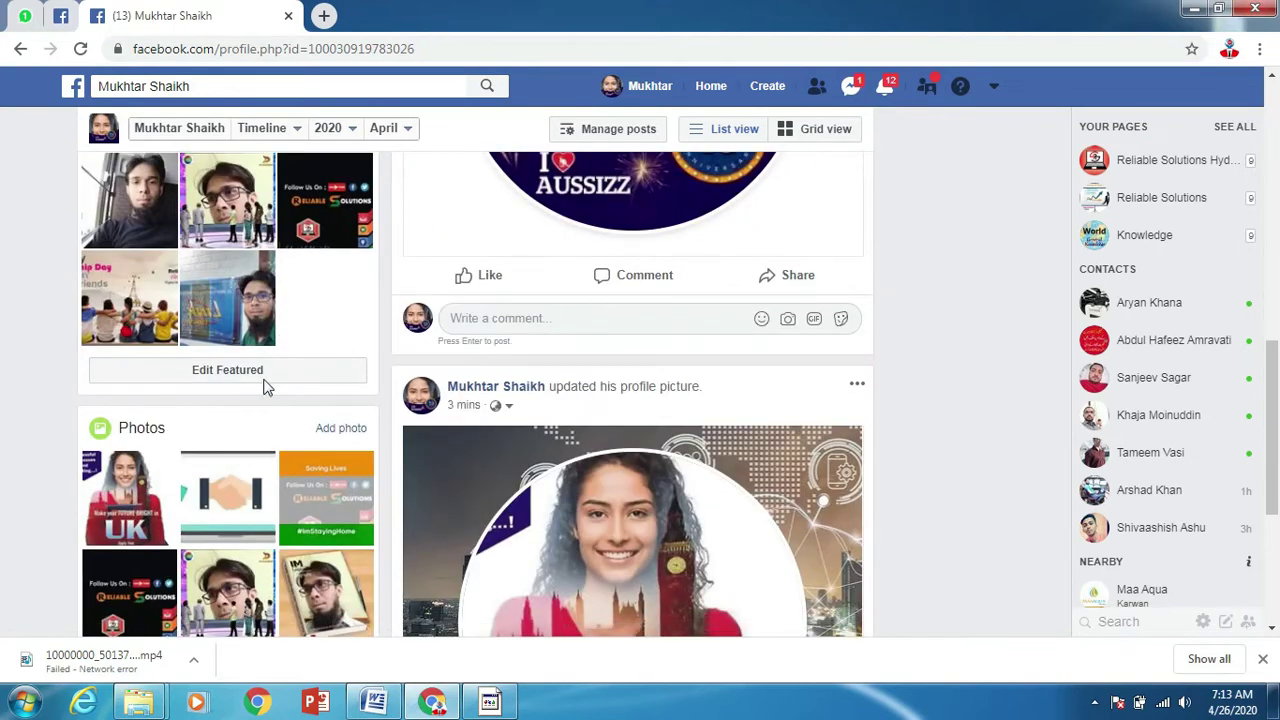
{"action": "scroll", "coordinate": [265, 388], "scroll_direction": "down", "scroll_amount": 3}
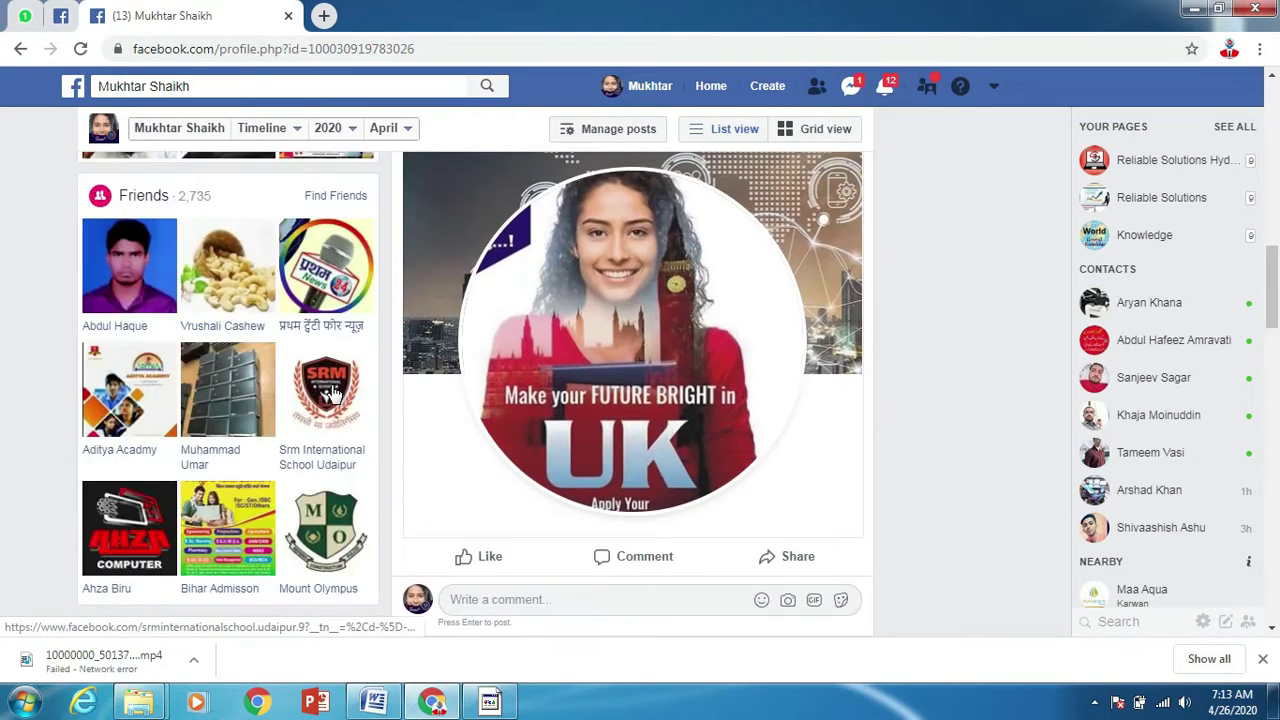
{"action": "scroll", "coordinate": [206, 403], "scroll_direction": "down", "scroll_amount": 3}
{"action": "scroll", "coordinate": [160, 430], "scroll_direction": "down", "scroll_amount": 2}
{"action": "scroll", "coordinate": [115, 455], "scroll_direction": "down", "scroll_amount": 3}
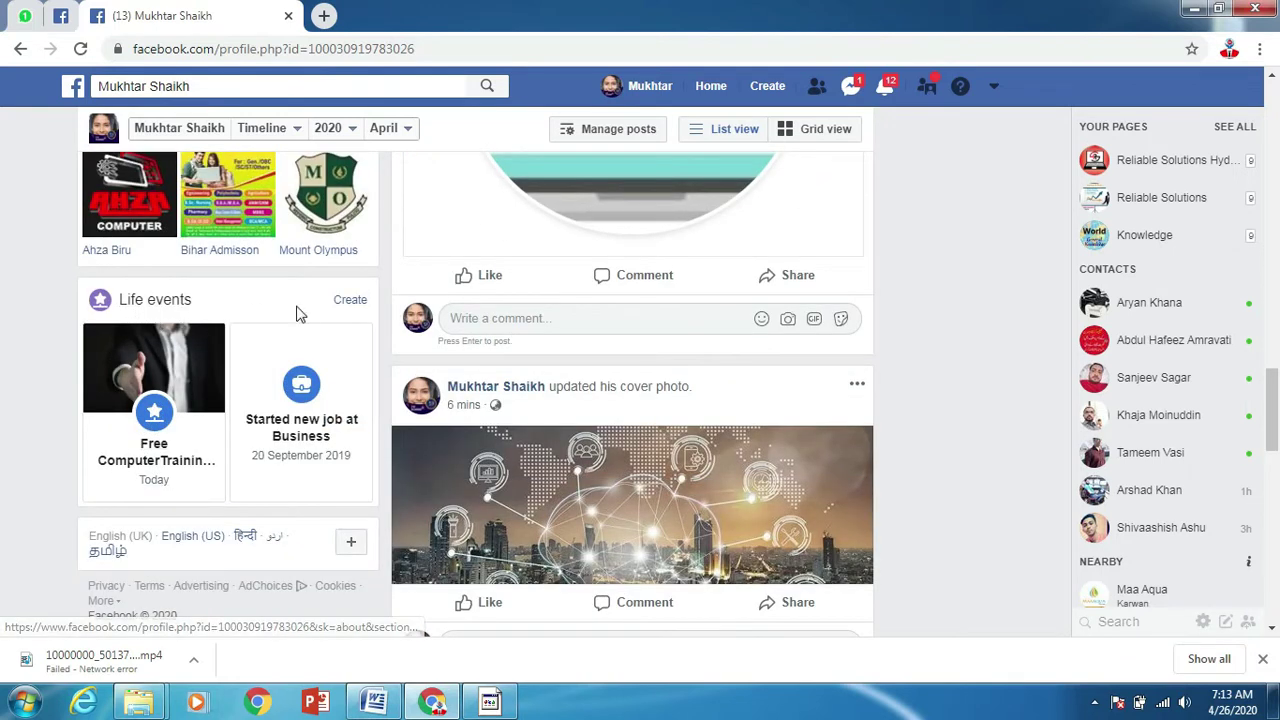
{"action": "scroll", "coordinate": [190, 380], "scroll_direction": "down", "scroll_amount": 3}
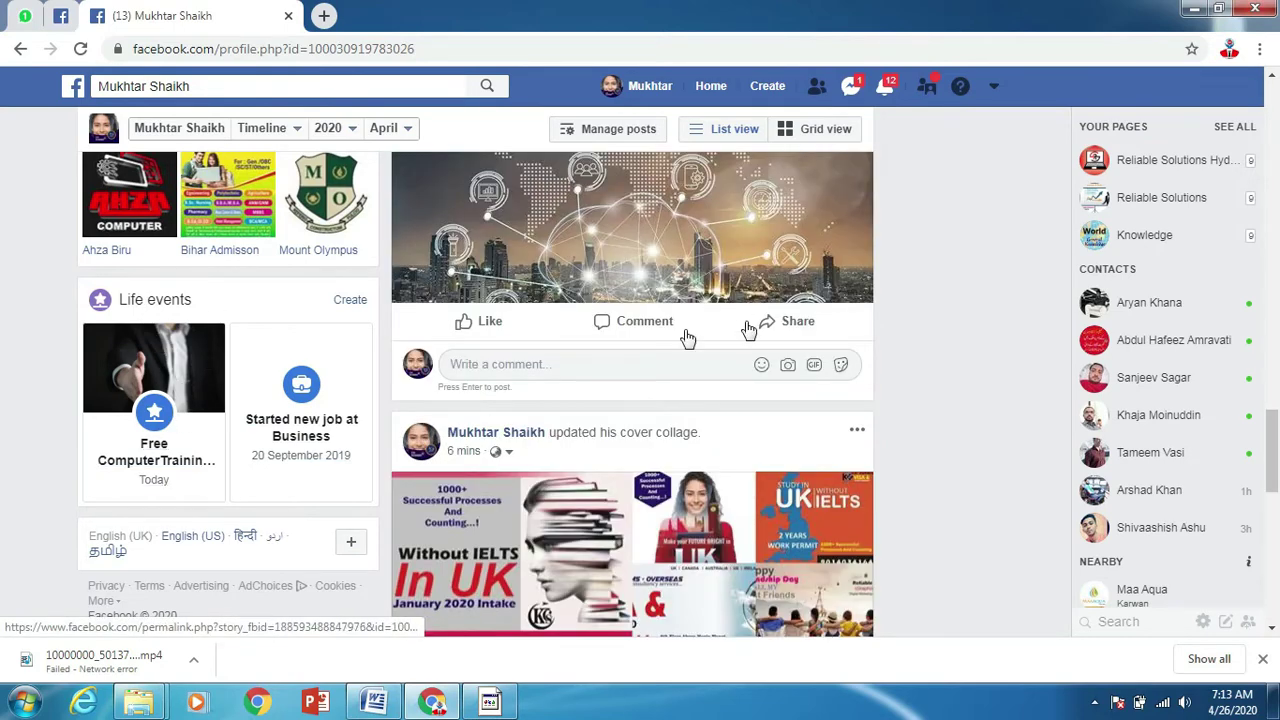
{"action": "scroll", "coordinate": [749, 328], "scroll_direction": "up", "scroll_amount": 3}
{"action": "scroll", "coordinate": [749, 325], "scroll_direction": "up", "scroll_amount": 3}
{"action": "scroll", "coordinate": [749, 320], "scroll_direction": "up", "scroll_amount": 3}
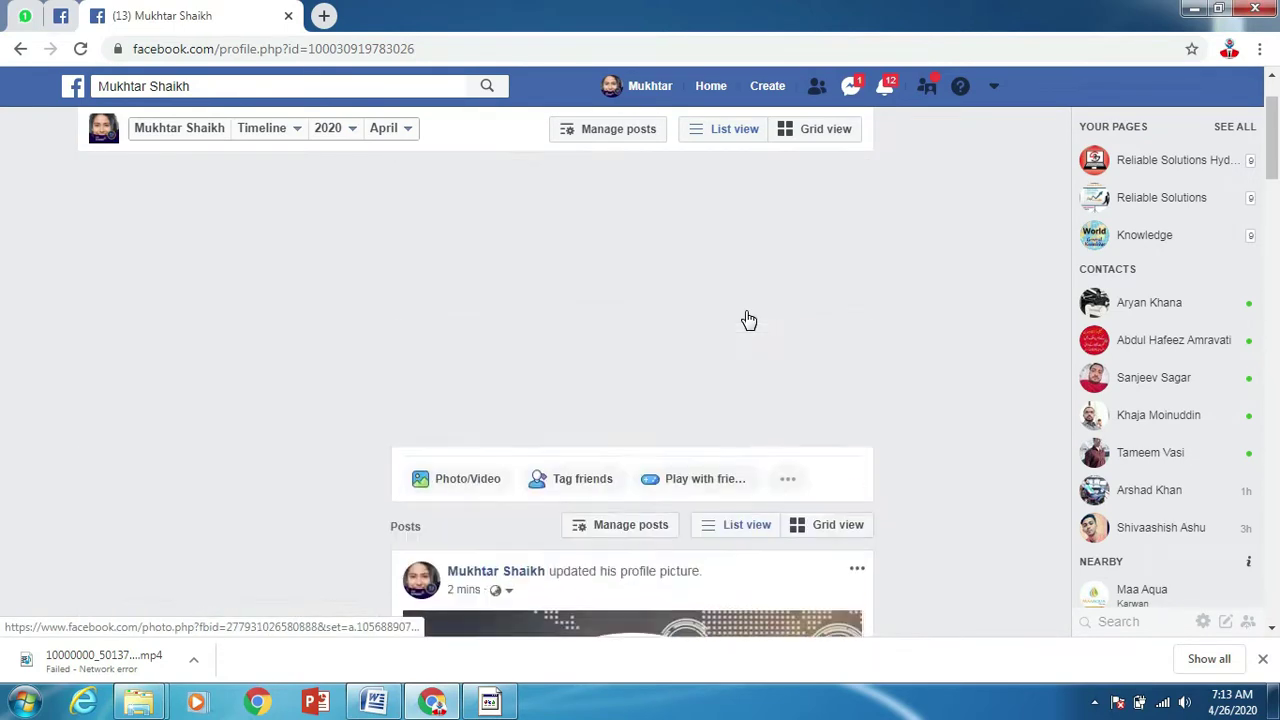
{"action": "scroll", "coordinate": [749, 320], "scroll_direction": "up", "scroll_amount": 1}
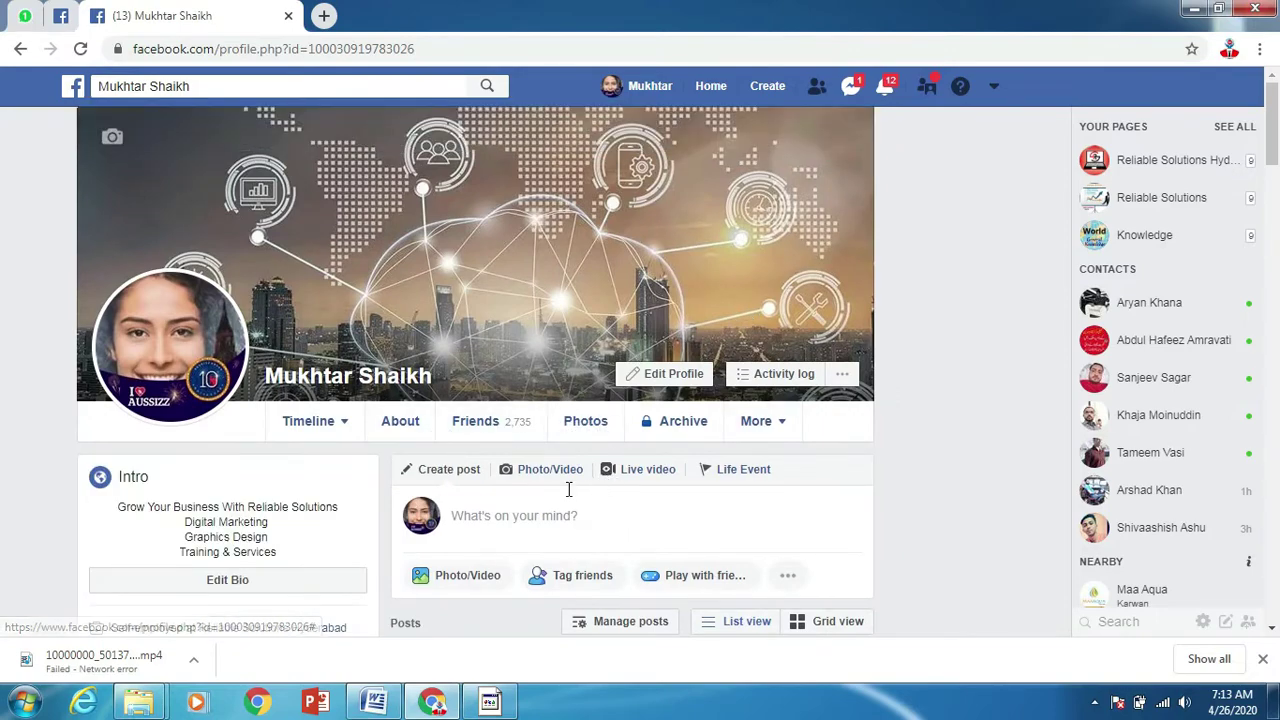
{"action": "scroll", "coordinate": [568, 489], "scroll_direction": "down", "scroll_amount": 4}
{"action": "scroll", "coordinate": [569, 493], "scroll_direction": "down", "scroll_amount": 5}
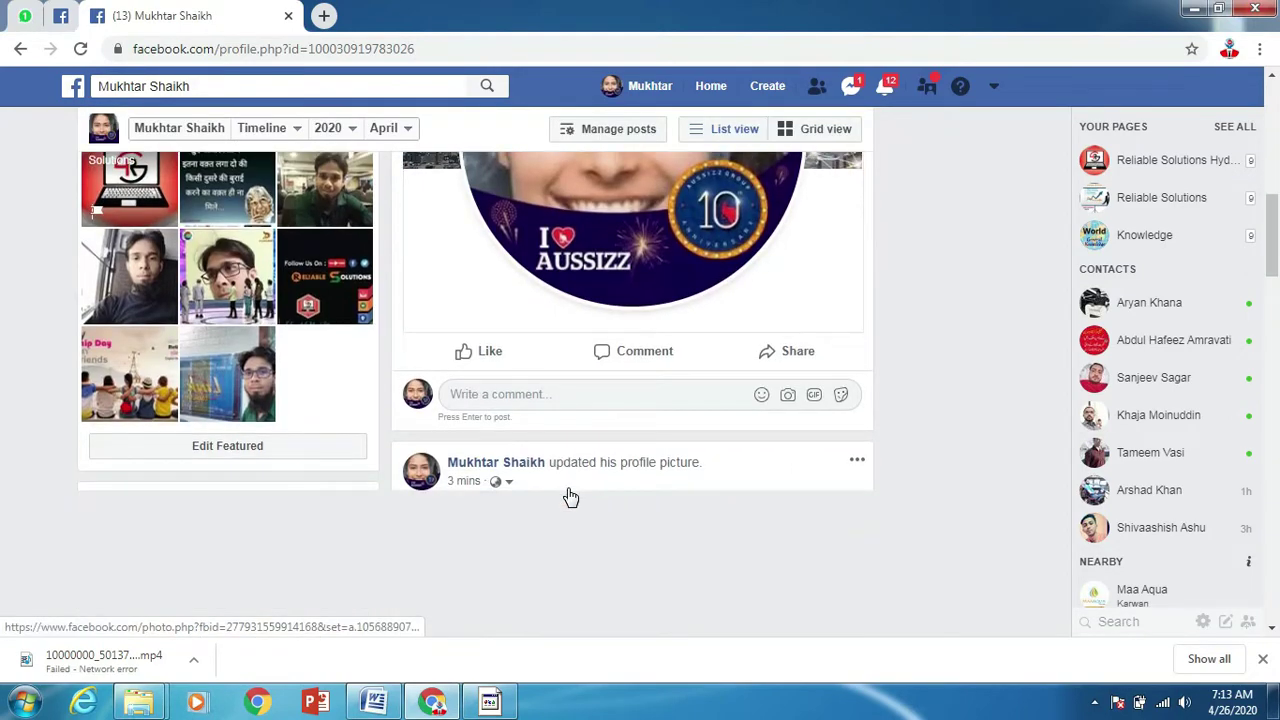
{"action": "scroll", "coordinate": [570, 497], "scroll_direction": "down", "scroll_amount": 4}
{"action": "scroll", "coordinate": [569, 496], "scroll_direction": "down", "scroll_amount": 2}
{"action": "scroll", "coordinate": [568, 496], "scroll_direction": "down", "scroll_amount": 4}
{"action": "scroll", "coordinate": [567, 495], "scroll_direction": "down", "scroll_amount": 1}
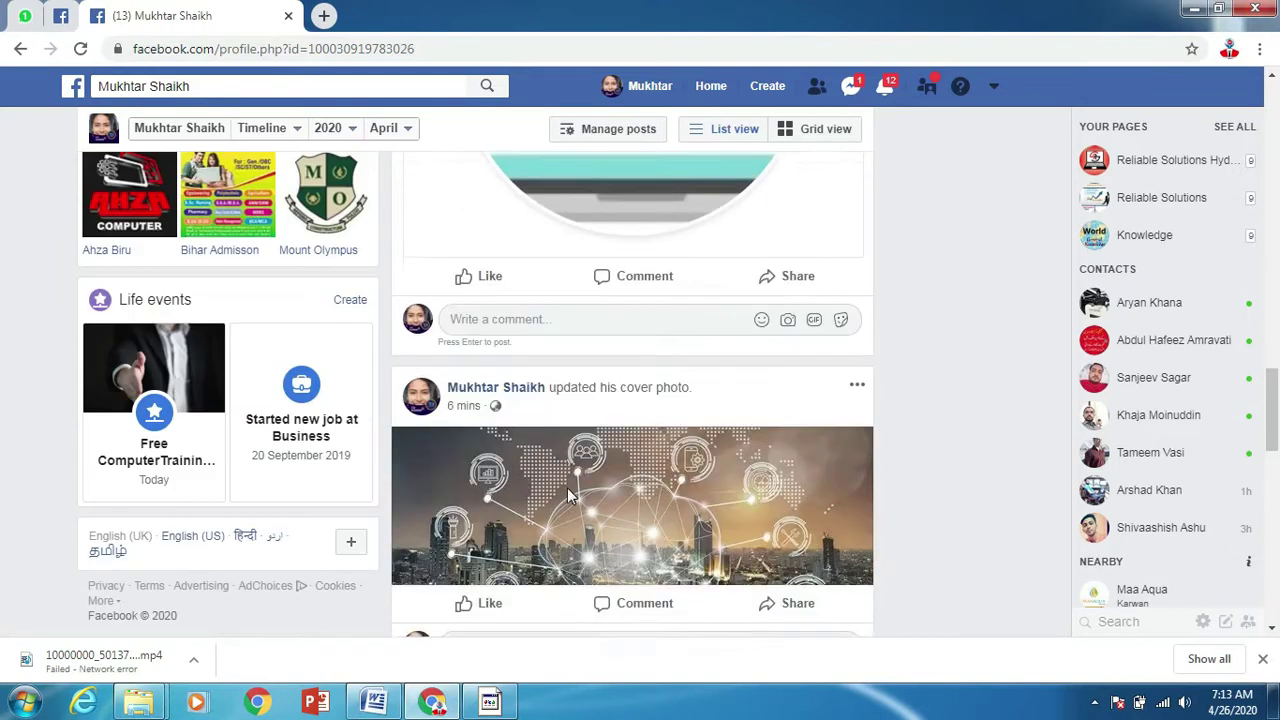
{"action": "scroll", "coordinate": [567, 495], "scroll_direction": "down", "scroll_amount": 2}
{"action": "scroll", "coordinate": [566, 494], "scroll_direction": "down", "scroll_amount": 5}
{"action": "scroll", "coordinate": [566, 494], "scroll_direction": "down", "scroll_amount": 4}
{"action": "scroll", "coordinate": [580, 490], "scroll_direction": "down", "scroll_amount": 2}
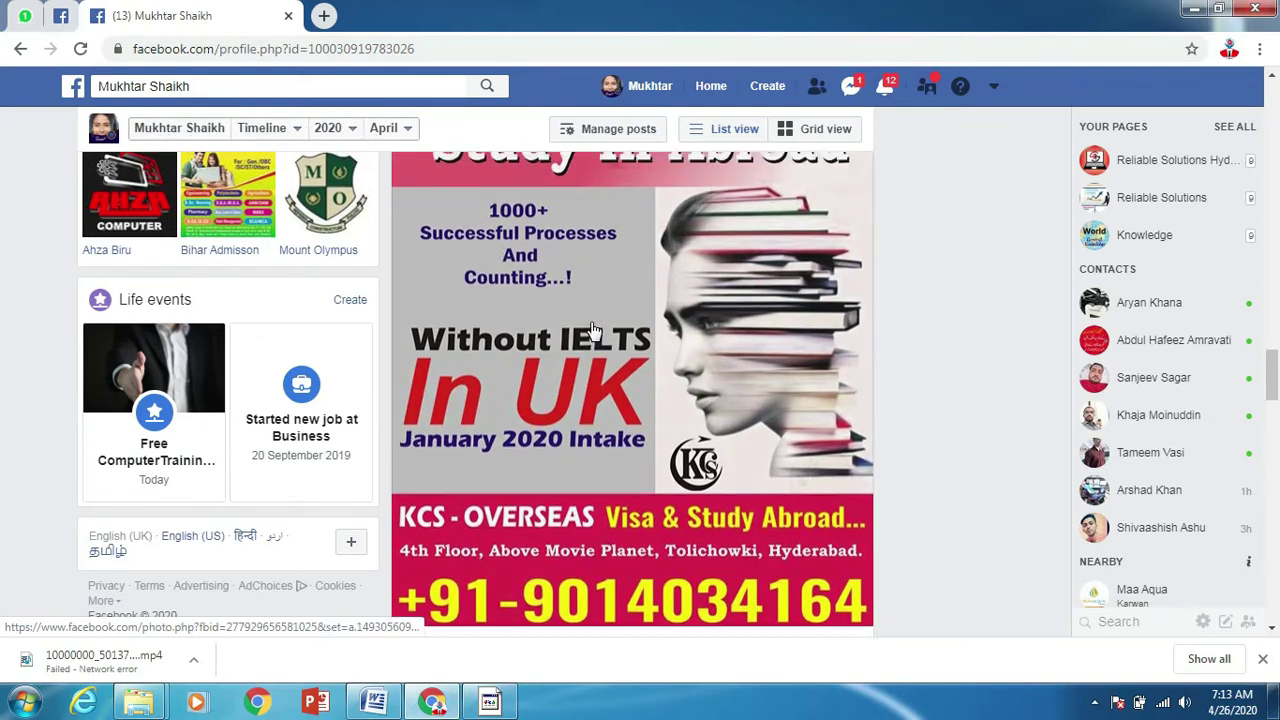
{"action": "scroll", "coordinate": [593, 330], "scroll_direction": "up", "scroll_amount": 5}
{"action": "scroll", "coordinate": [593, 330], "scroll_direction": "up", "scroll_amount": 5}
{"action": "scroll", "coordinate": [593, 330], "scroll_direction": "up", "scroll_amount": 5}
{"action": "scroll", "coordinate": [593, 330], "scroll_direction": "up", "scroll_amount": 5}
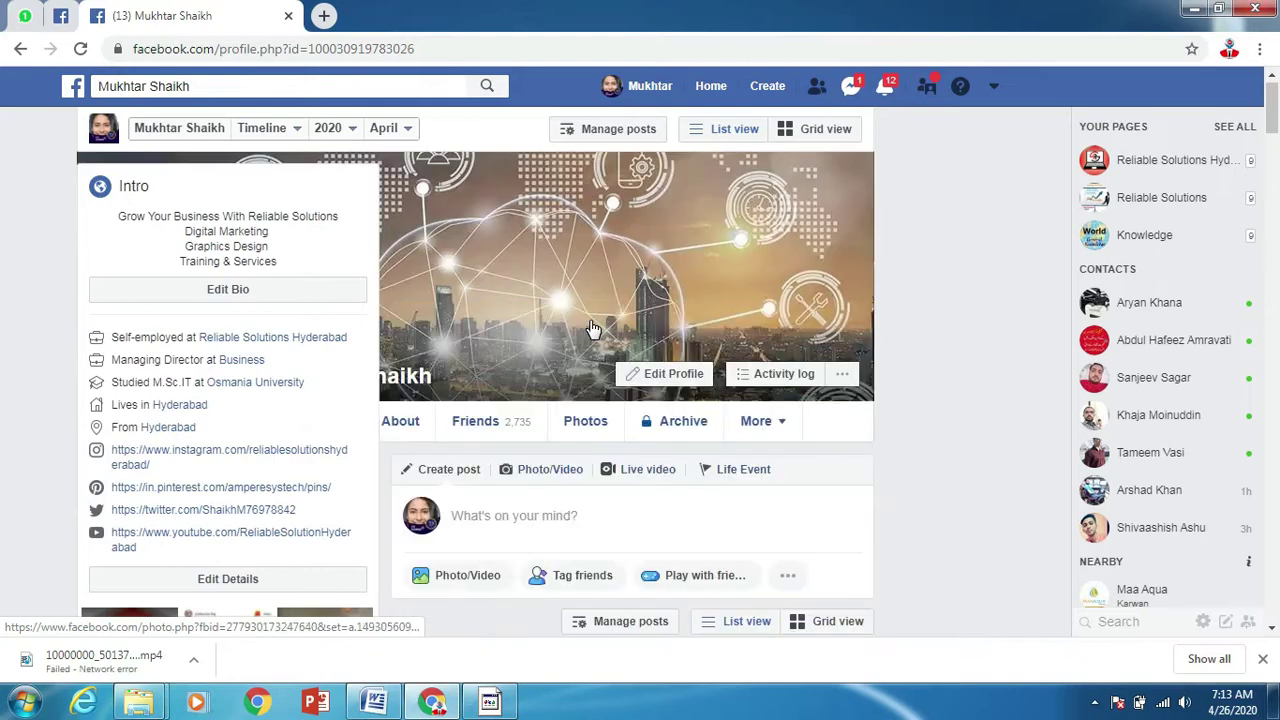
{"action": "scroll", "coordinate": [593, 330], "scroll_direction": "up", "scroll_amount": 3}
{"action": "scroll", "coordinate": [609, 402], "scroll_direction": "down", "scroll_amount": 3}
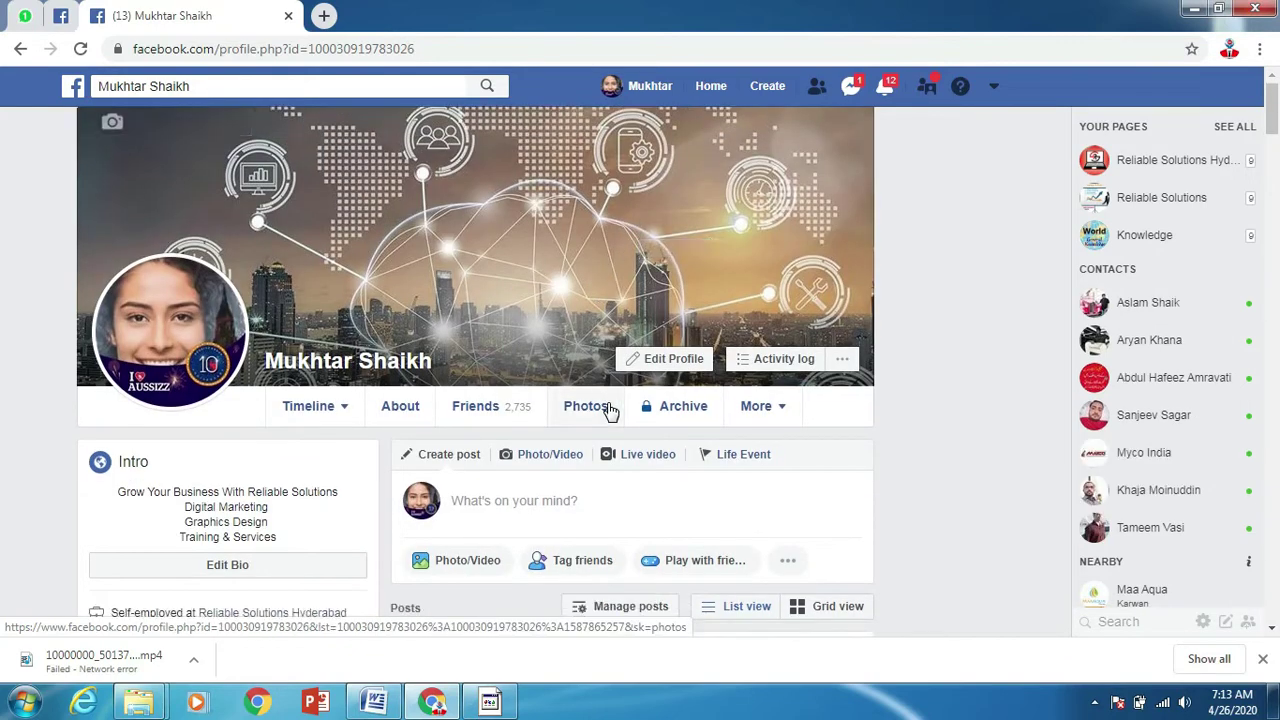
{"action": "scroll", "coordinate": [610, 403], "scroll_direction": "down", "scroll_amount": 5}
{"action": "scroll", "coordinate": [610, 404], "scroll_direction": "down", "scroll_amount": 5}
{"action": "scroll", "coordinate": [611, 405], "scroll_direction": "down", "scroll_amount": 3}
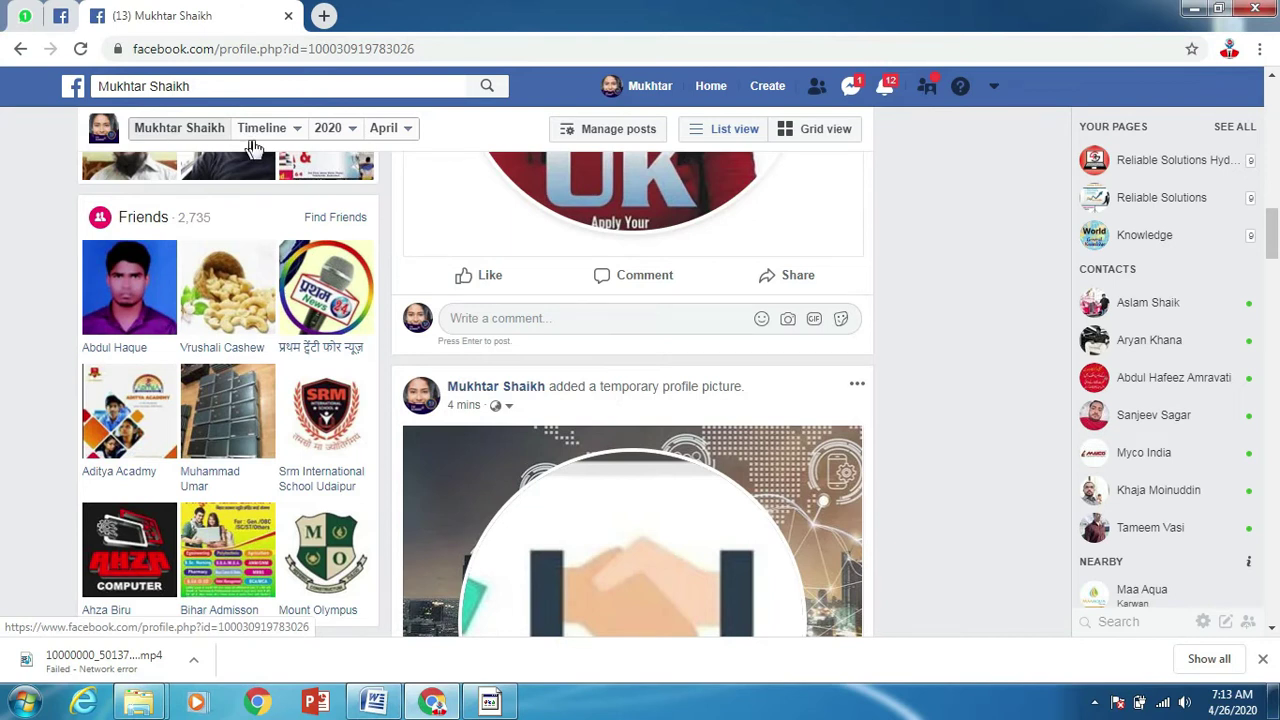
{"action": "left_click", "coordinate": [287, 134]}
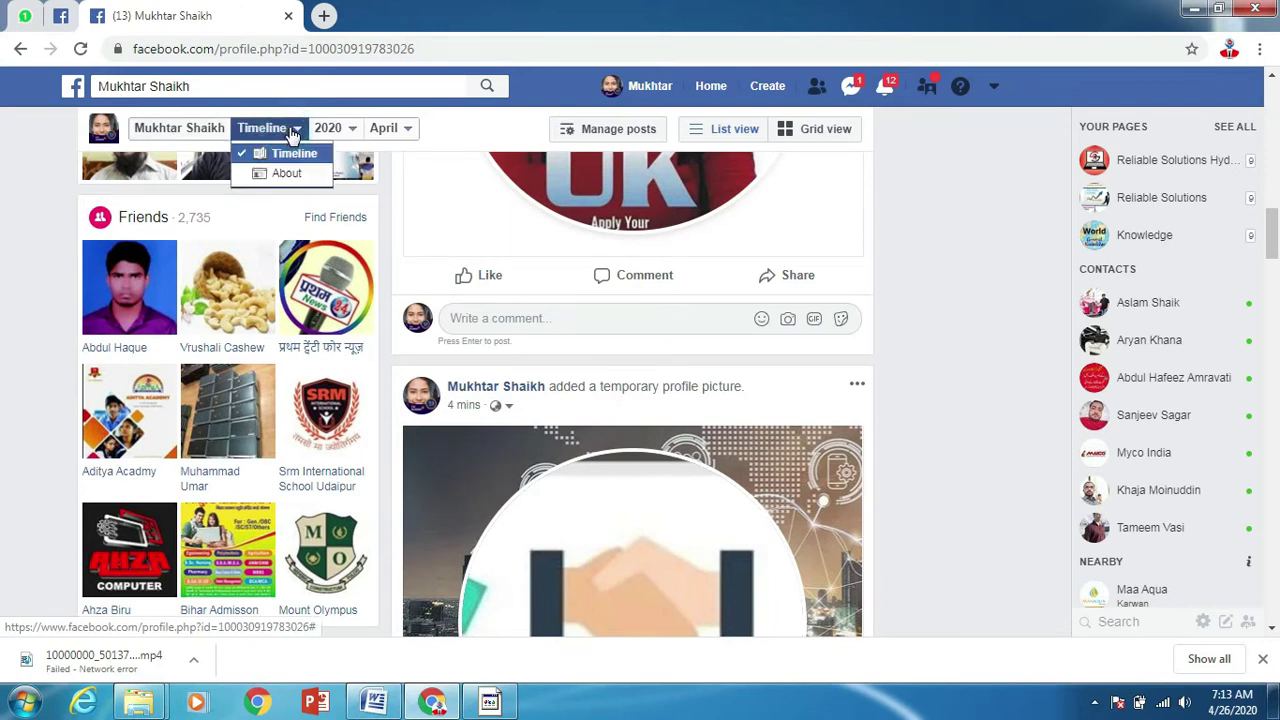
{"action": "key", "text": "Down"}
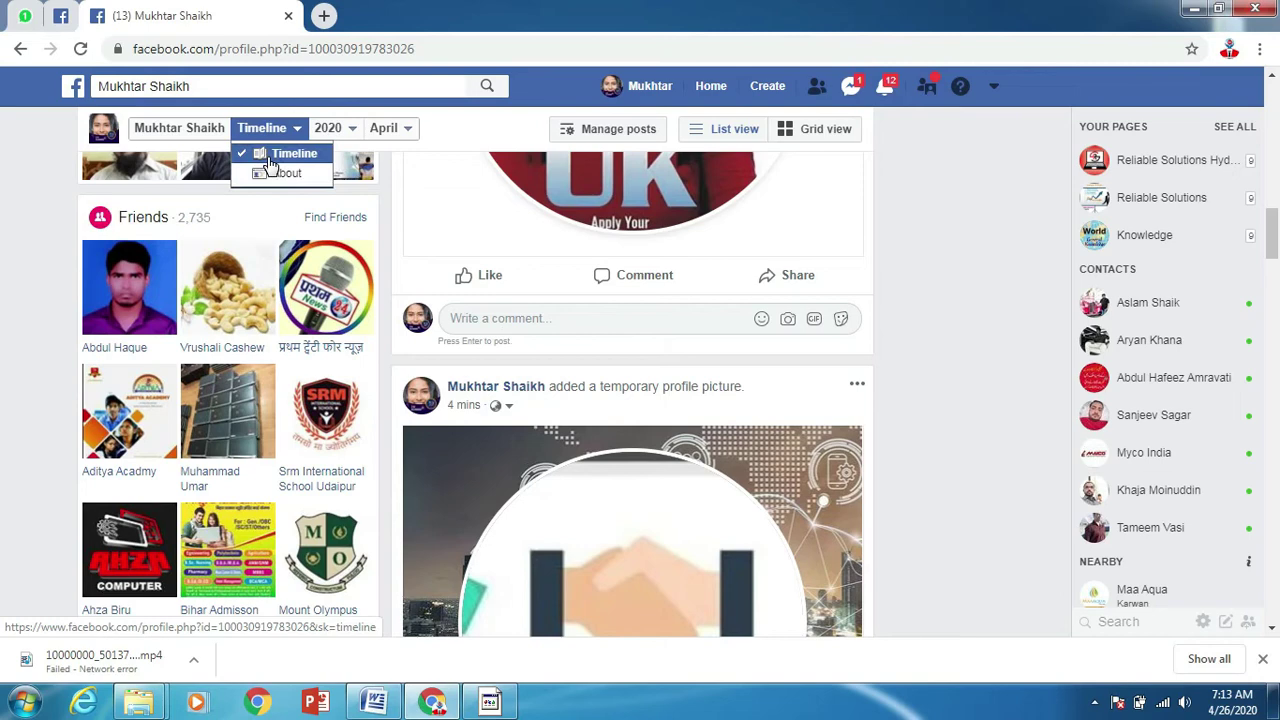
{"action": "left_click", "coordinate": [270, 160]}
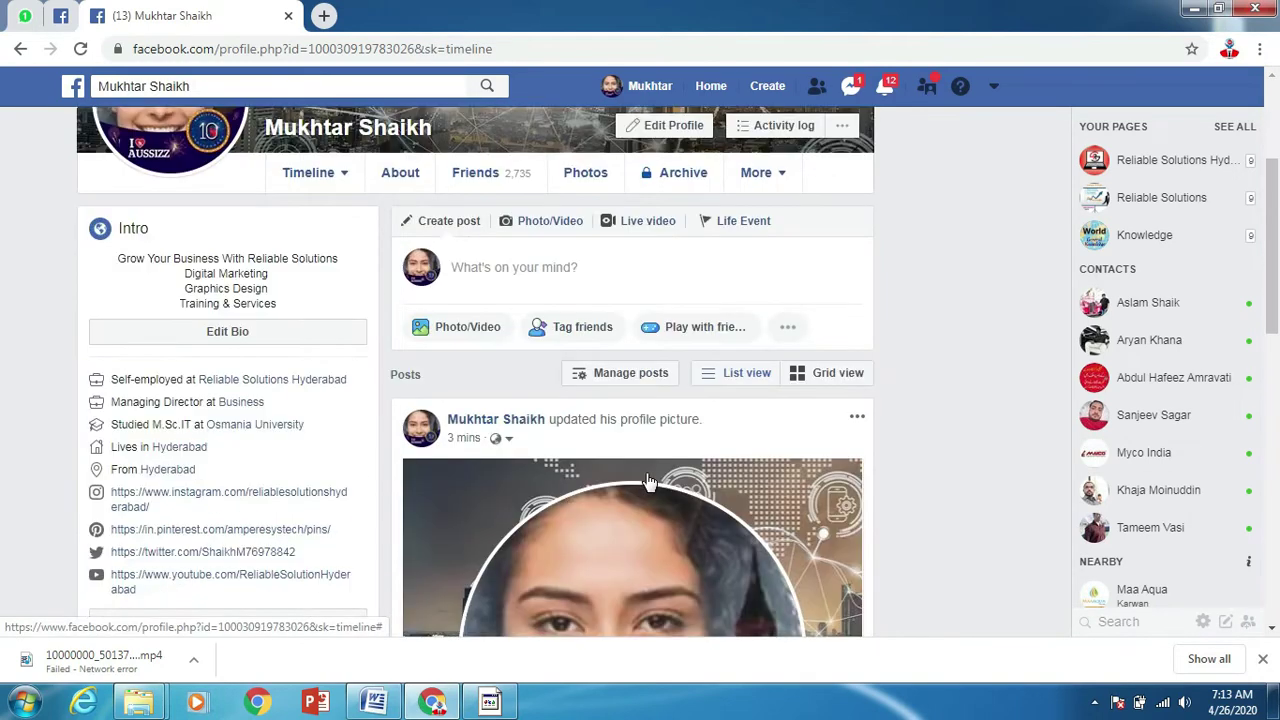
{"action": "scroll", "coordinate": [648, 481], "scroll_direction": "down", "scroll_amount": 1}
{"action": "scroll", "coordinate": [680, 550], "scroll_direction": "up", "scroll_amount": 4}
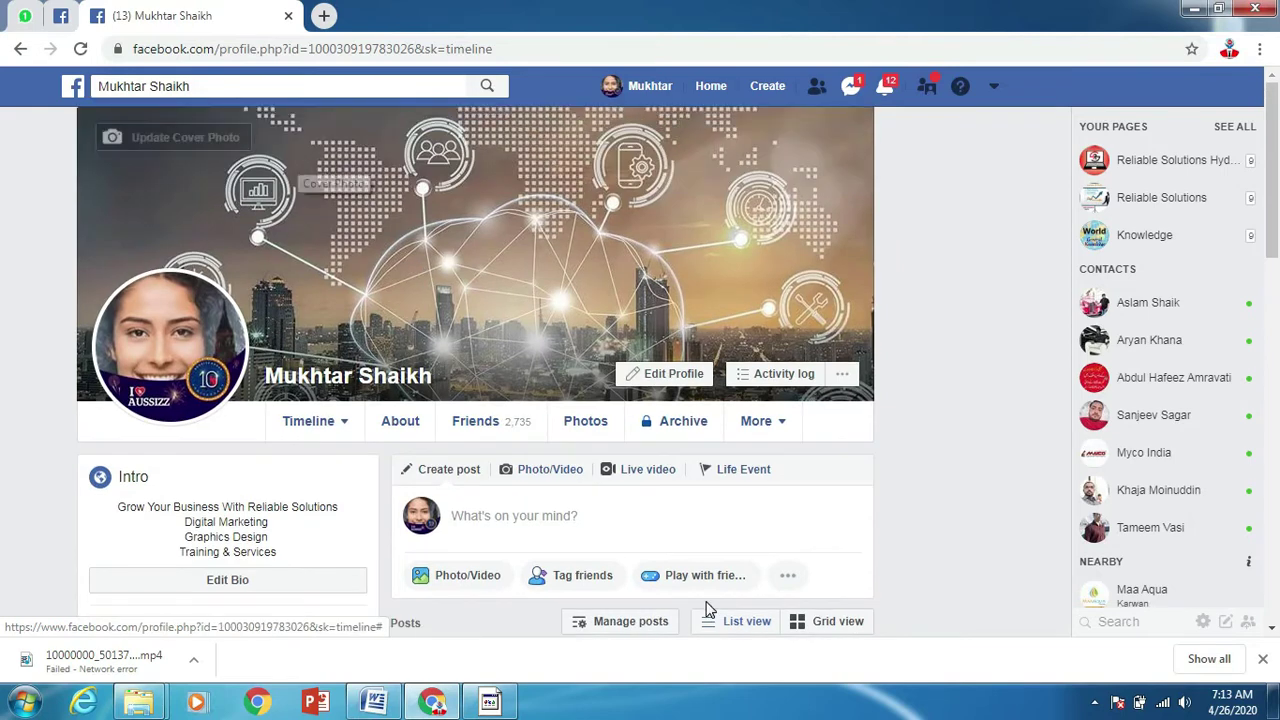
{"action": "scroll", "coordinate": [705, 608], "scroll_direction": "down", "scroll_amount": 10}
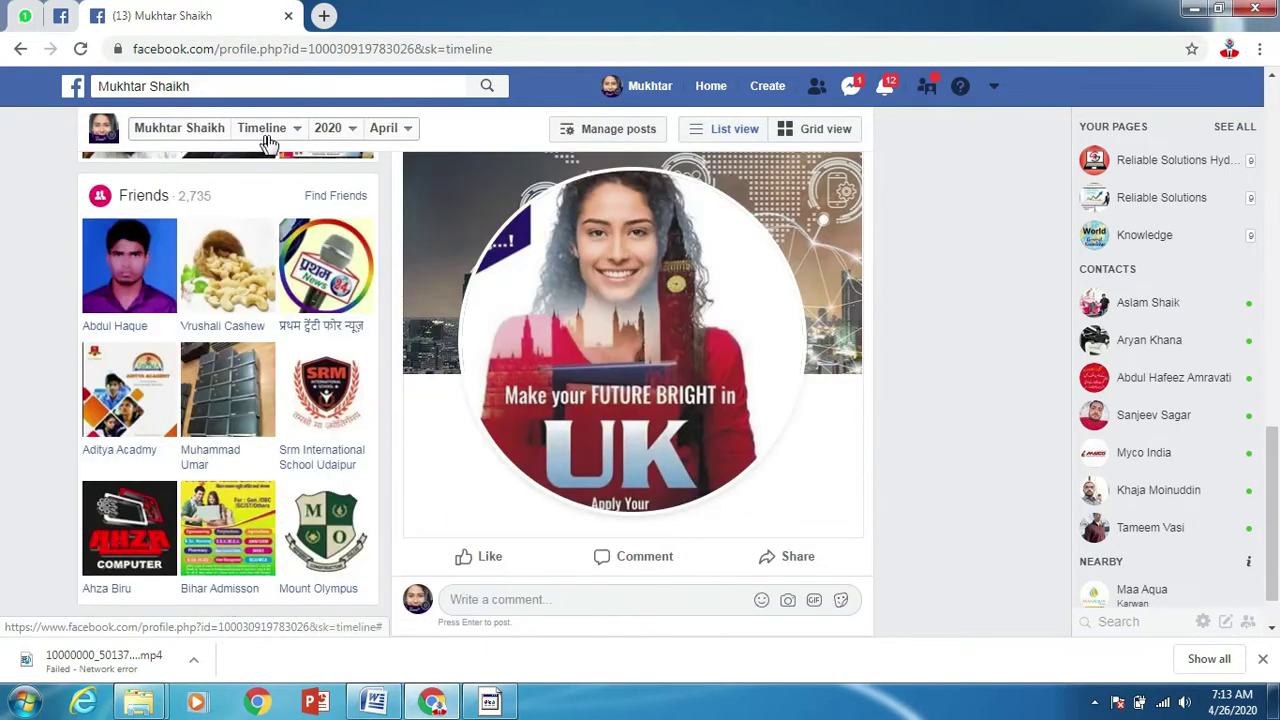
{"action": "left_click", "coordinate": [266, 133]}
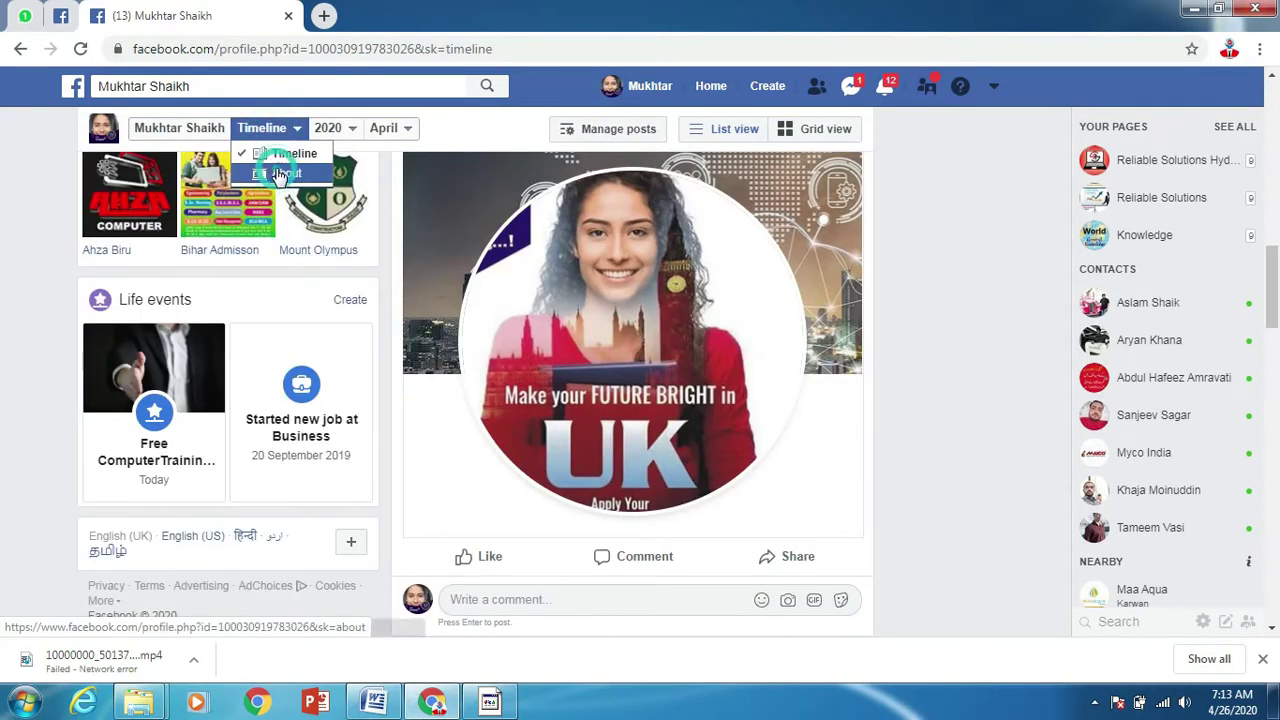
{"action": "left_click", "coordinate": [281, 173]}
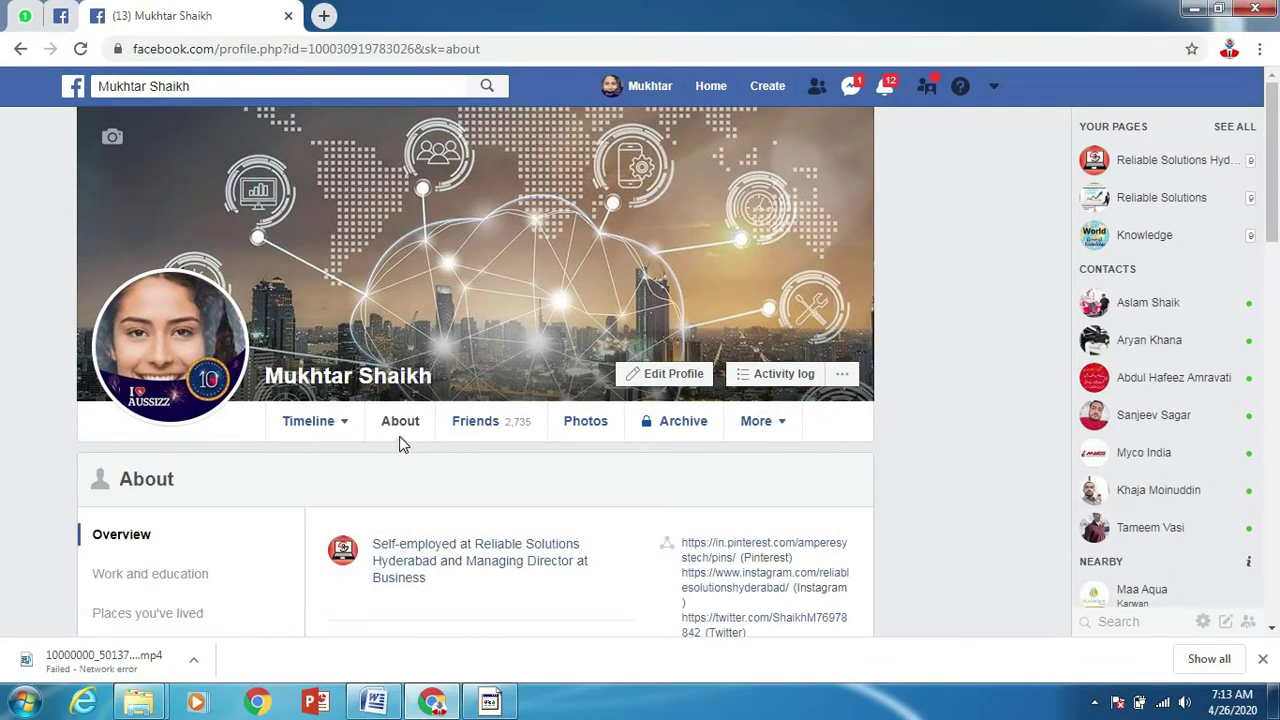
{"action": "mouse_move", "coordinate": [304, 432]}
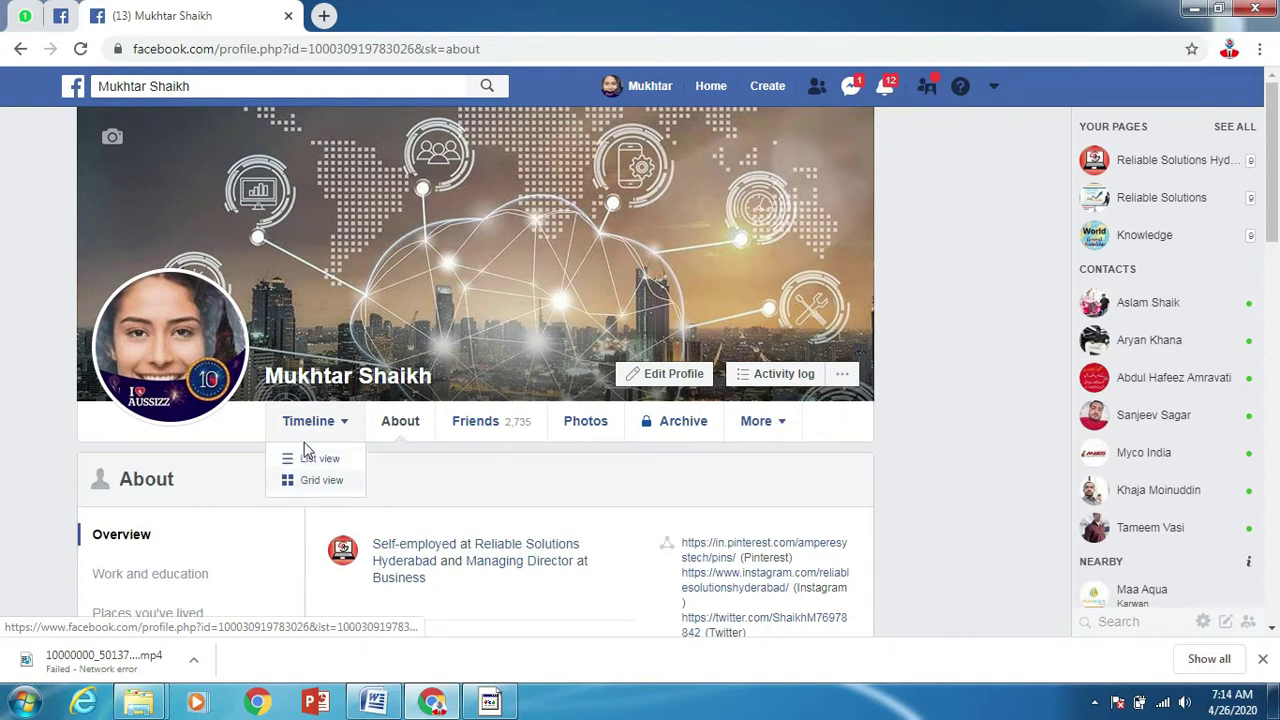
{"action": "scroll", "coordinate": [680, 530], "scroll_direction": "down", "scroll_amount": 3}
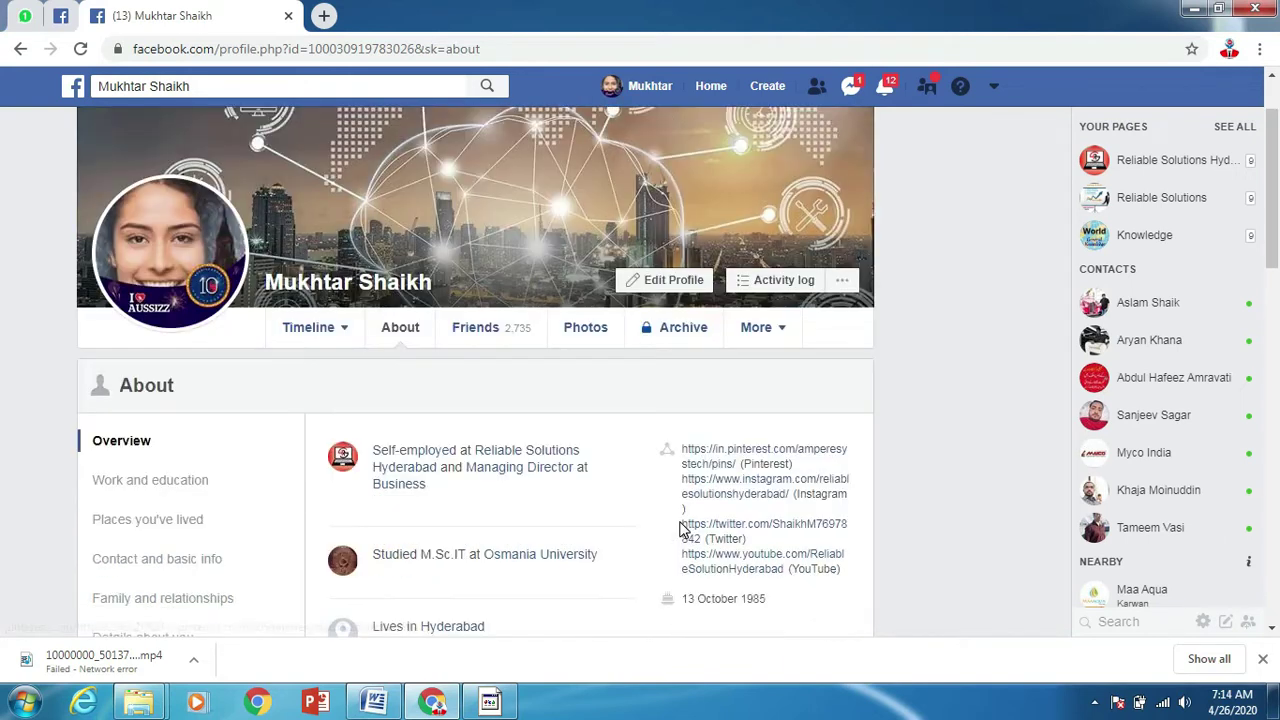
{"action": "scroll", "coordinate": [680, 528], "scroll_direction": "down", "scroll_amount": 2}
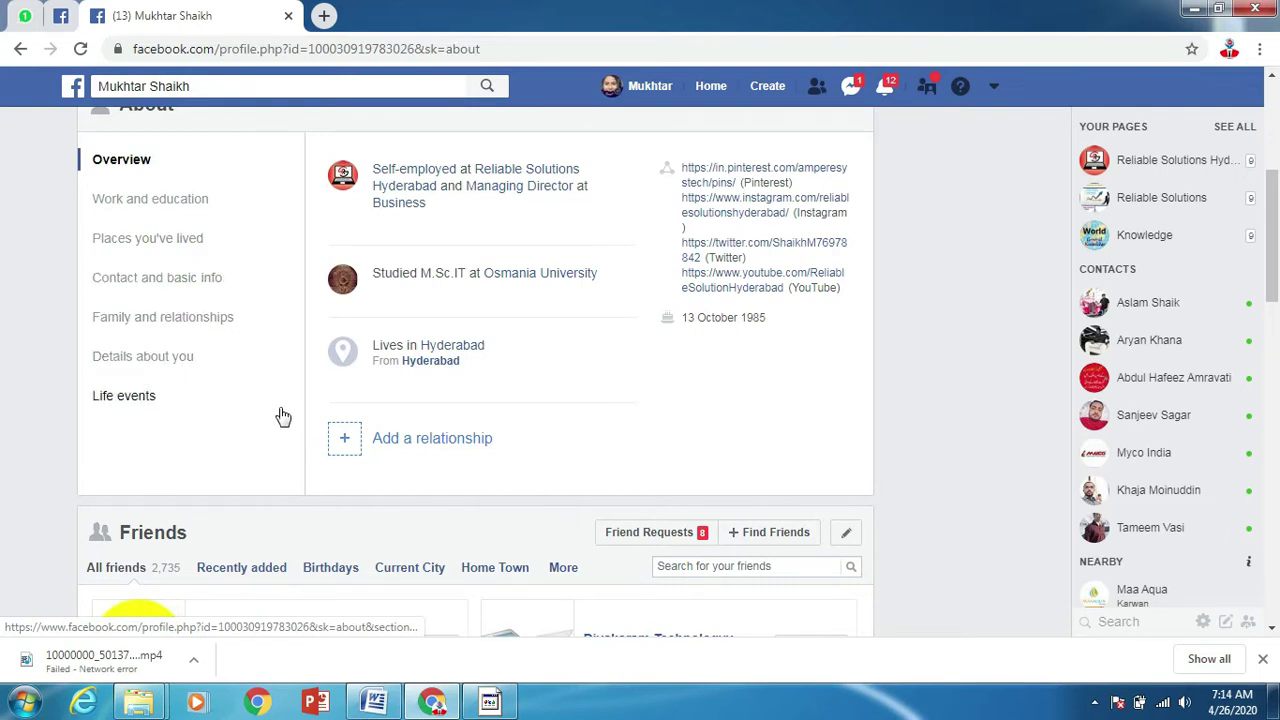
{"action": "scroll", "coordinate": [398, 420], "scroll_direction": "down", "scroll_amount": 1}
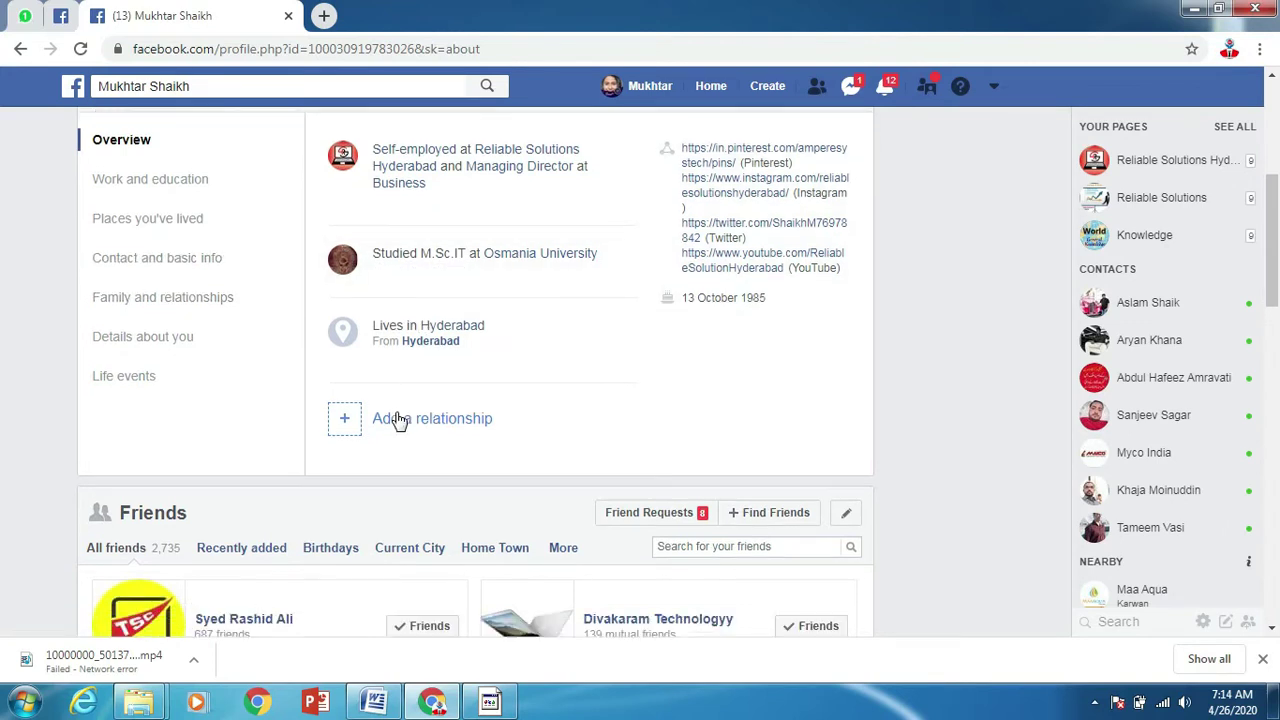
{"action": "scroll", "coordinate": [398, 420], "scroll_direction": "down", "scroll_amount": 3}
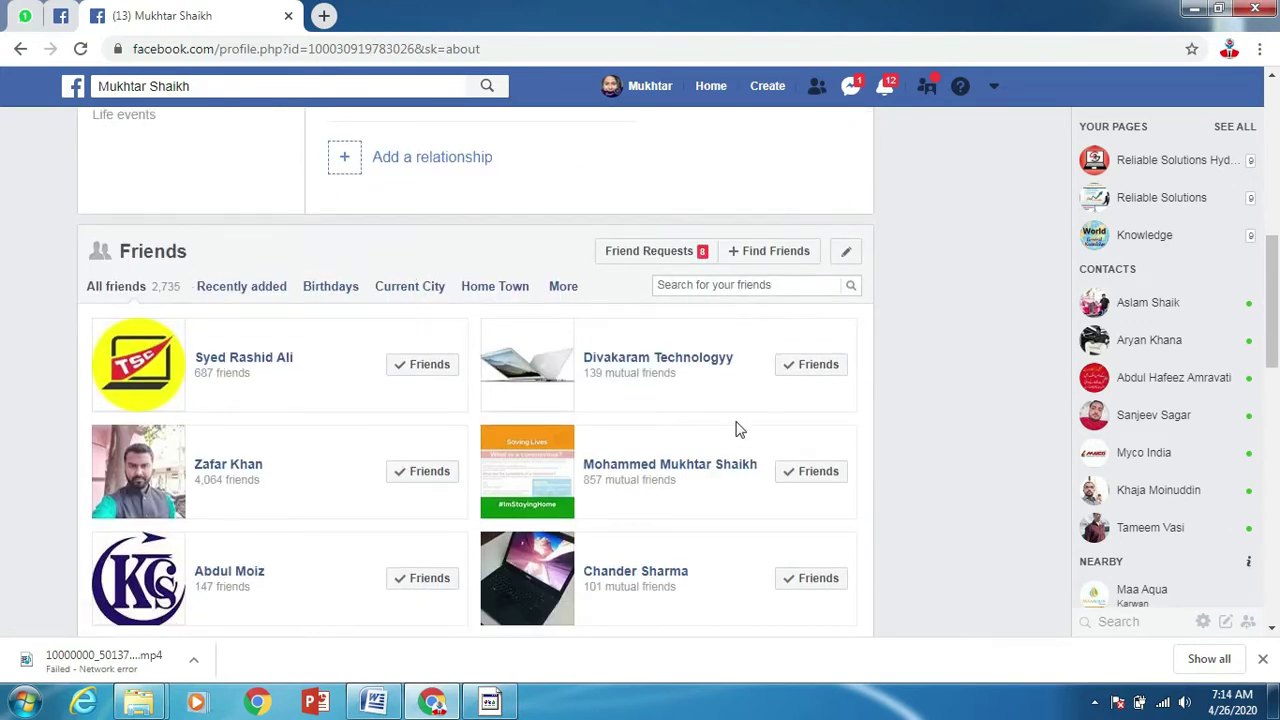
{"action": "scroll", "coordinate": [545, 492], "scroll_direction": "down", "scroll_amount": 2}
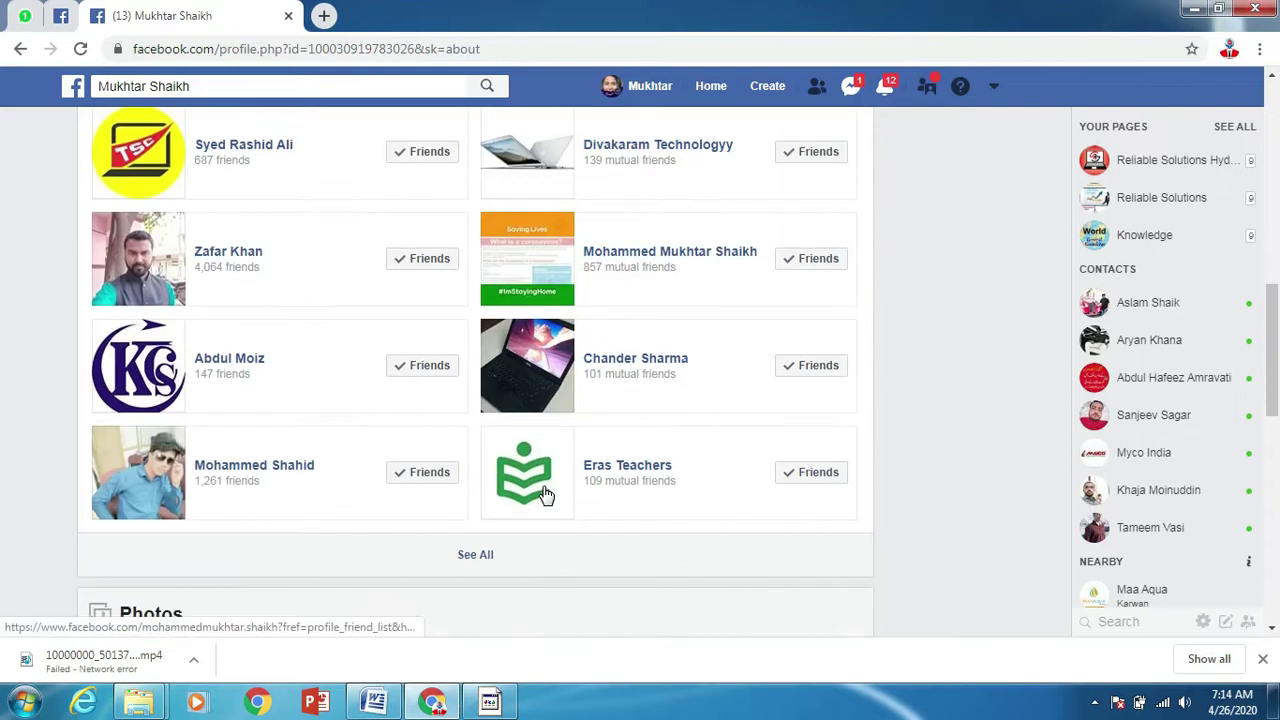
{"action": "scroll", "coordinate": [540, 495], "scroll_direction": "down", "scroll_amount": 3}
{"action": "scroll", "coordinate": [430, 453], "scroll_direction": "down", "scroll_amount": 3}
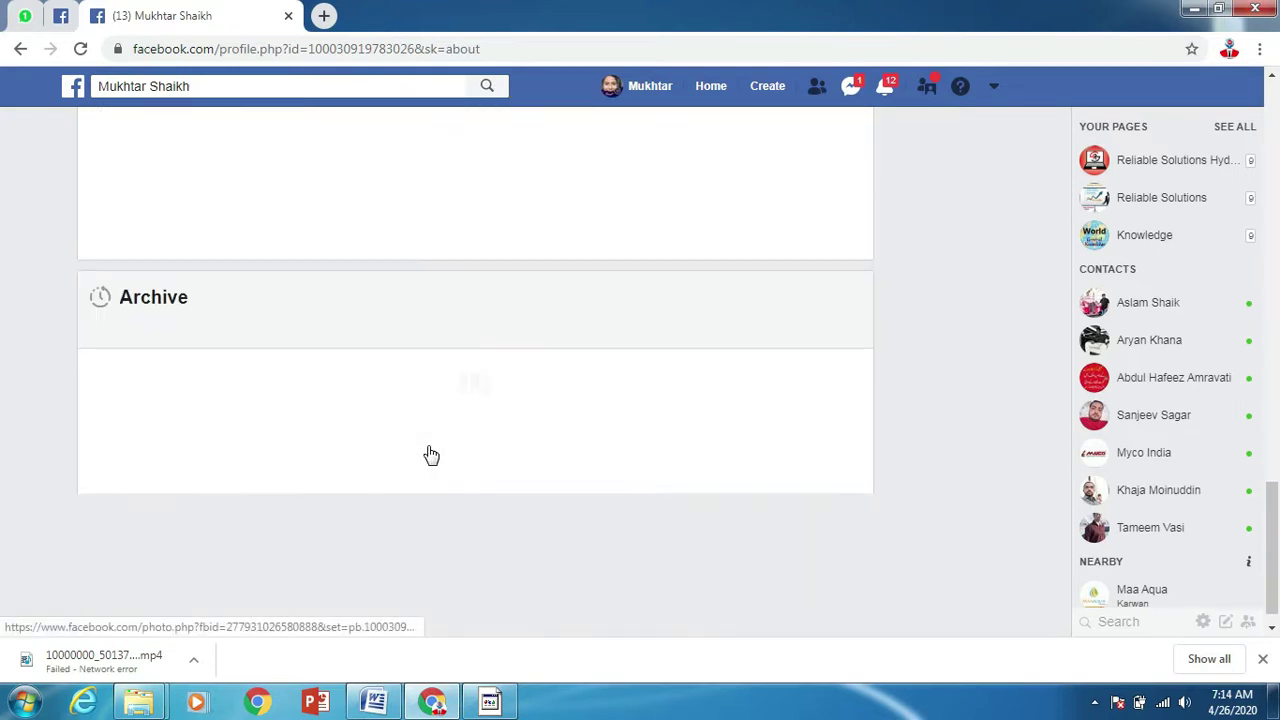
{"action": "scroll", "coordinate": [360, 425], "scroll_direction": "down", "scroll_amount": 3}
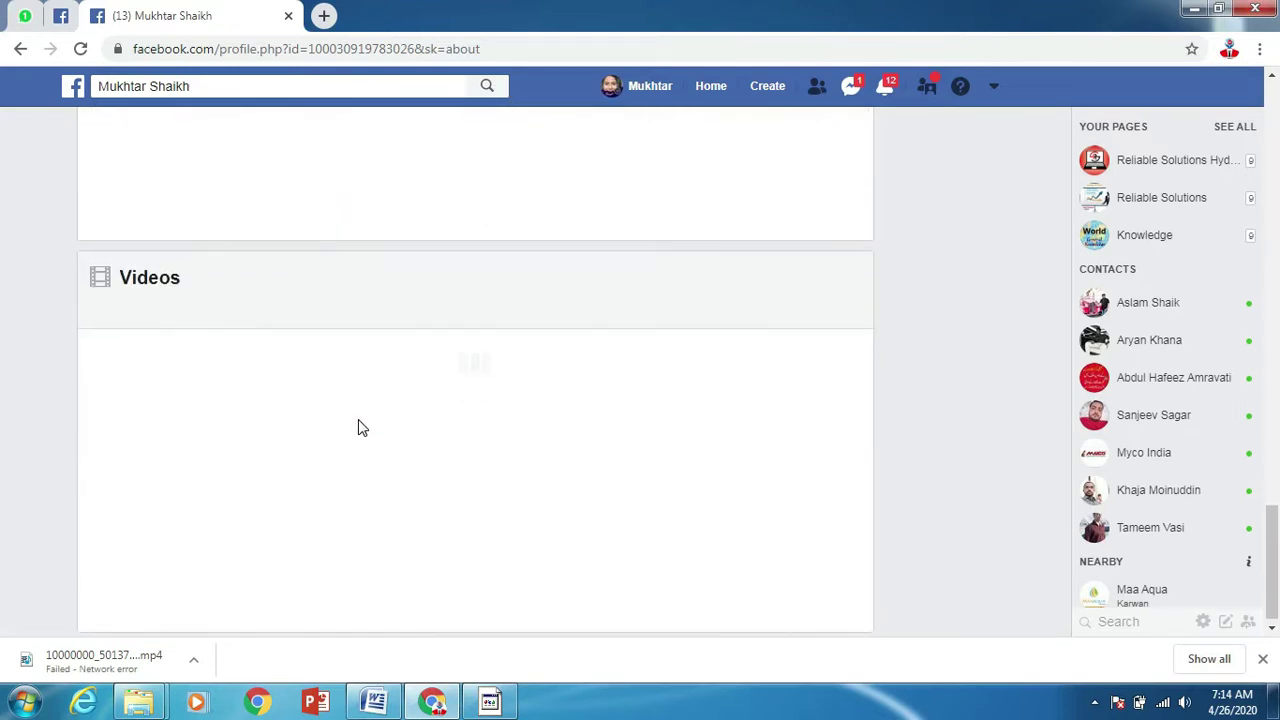
{"action": "scroll", "coordinate": [263, 427], "scroll_direction": "down", "scroll_amount": 3}
{"action": "scroll", "coordinate": [263, 427], "scroll_direction": "down", "scroll_amount": 2}
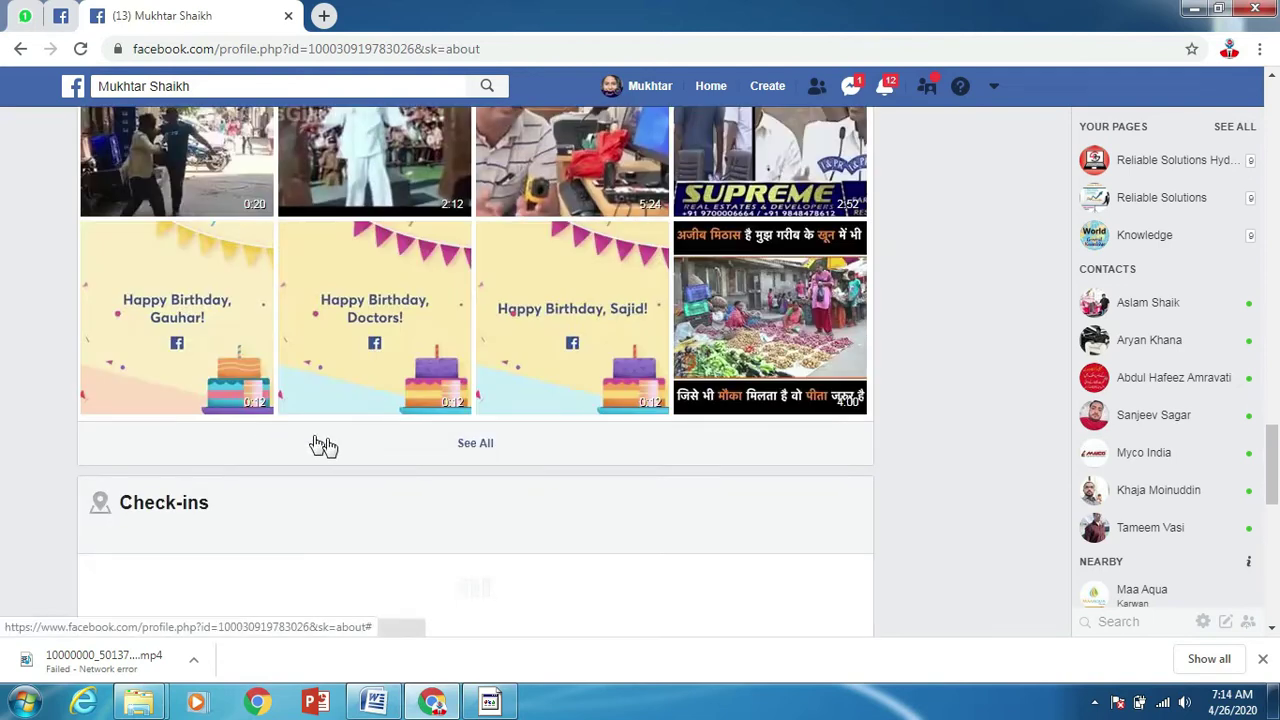
{"action": "scroll", "coordinate": [486, 410], "scroll_direction": "up", "scroll_amount": 2}
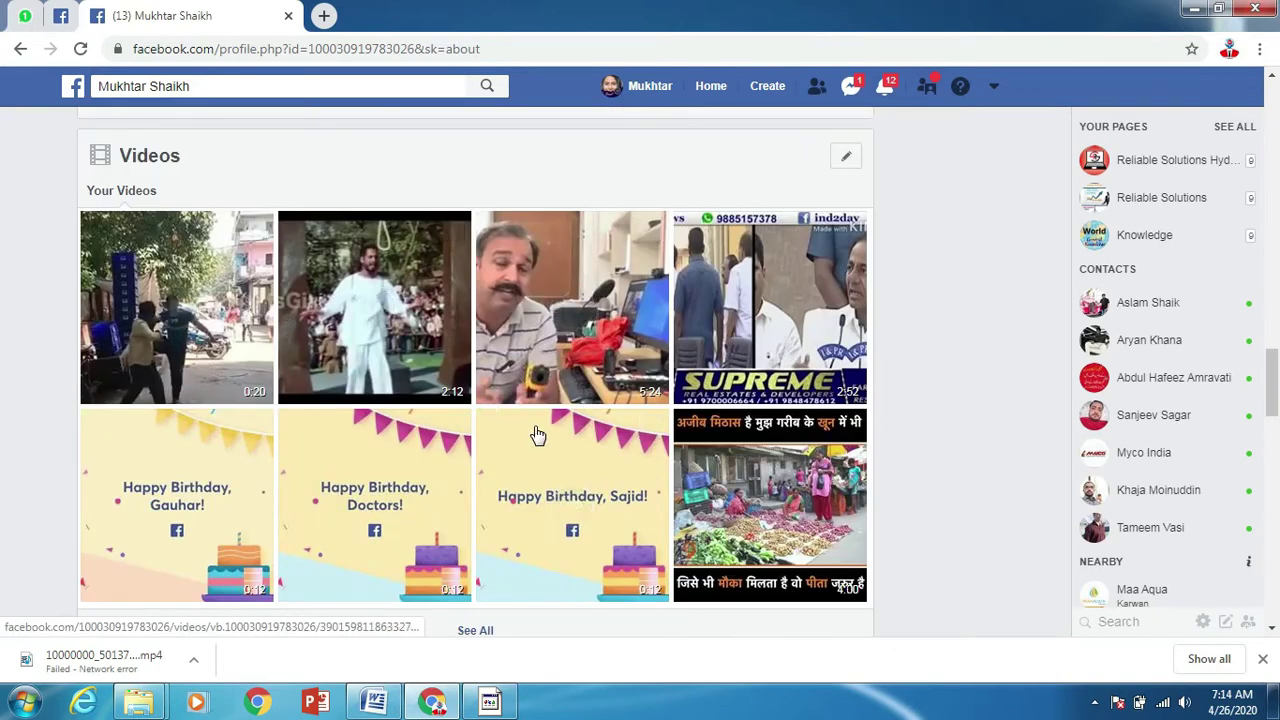
{"action": "scroll", "coordinate": [535, 434], "scroll_direction": "down", "scroll_amount": 3}
{"action": "scroll", "coordinate": [366, 415], "scroll_direction": "down", "scroll_amount": 3}
{"action": "scroll", "coordinate": [366, 417], "scroll_direction": "up", "scroll_amount": 2}
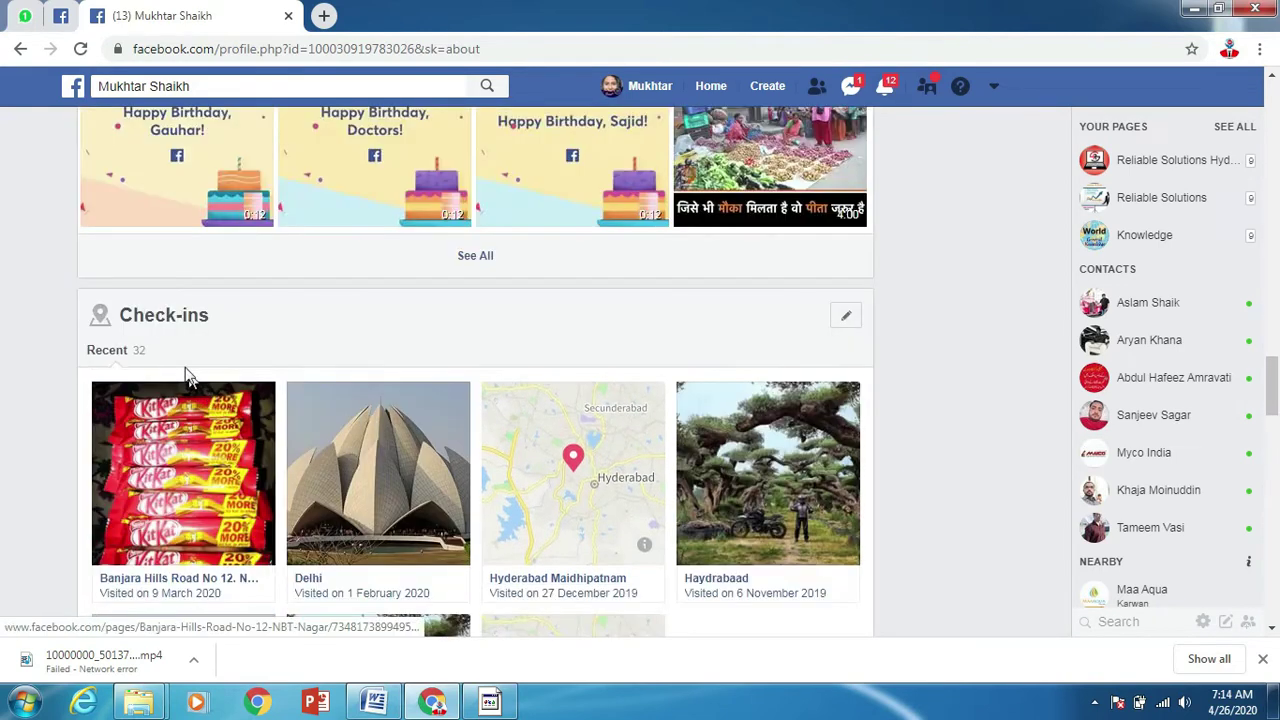
{"action": "scroll", "coordinate": [288, 390], "scroll_direction": "down", "scroll_amount": 5}
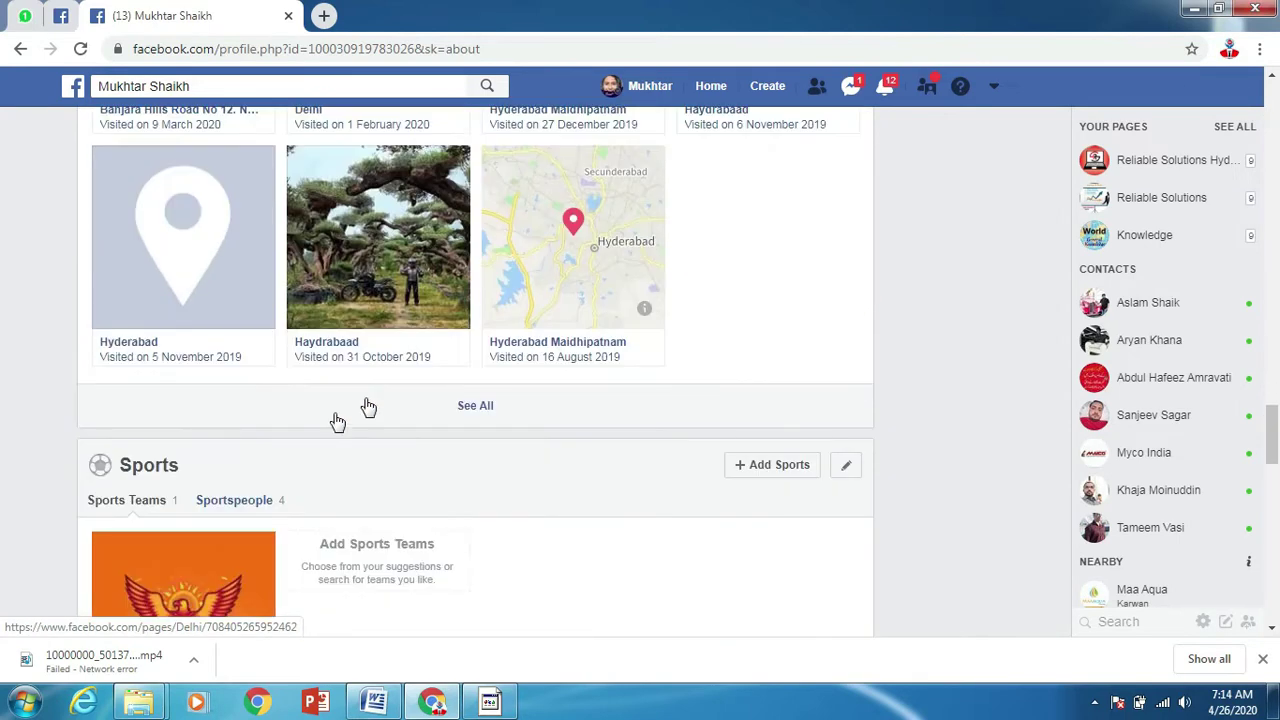
{"action": "scroll", "coordinate": [336, 510], "scroll_direction": "down", "scroll_amount": 3}
{"action": "scroll", "coordinate": [336, 510], "scroll_direction": "down", "scroll_amount": 1}
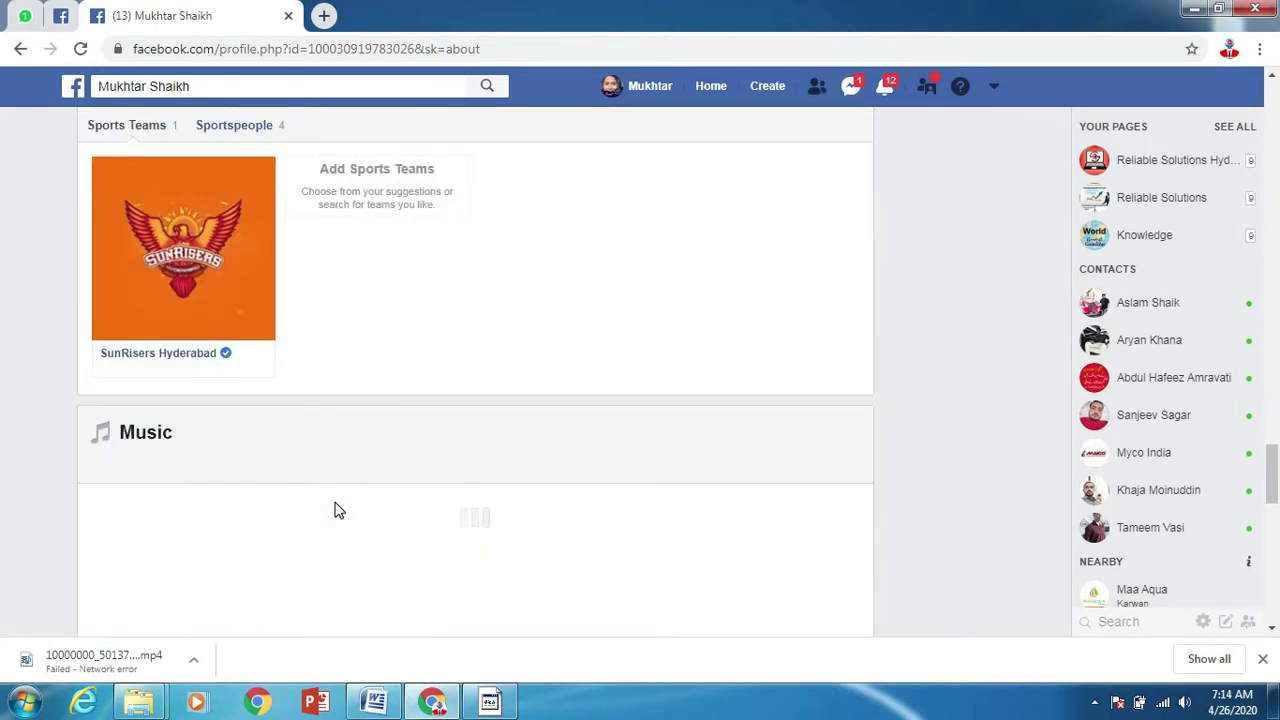
{"action": "scroll", "coordinate": [336, 510], "scroll_direction": "down", "scroll_amount": 1}
{"action": "scroll", "coordinate": [443, 491], "scroll_direction": "down", "scroll_amount": 2}
{"action": "scroll", "coordinate": [443, 491], "scroll_direction": "down", "scroll_amount": 2}
{"action": "scroll", "coordinate": [443, 491], "scroll_direction": "down", "scroll_amount": 2}
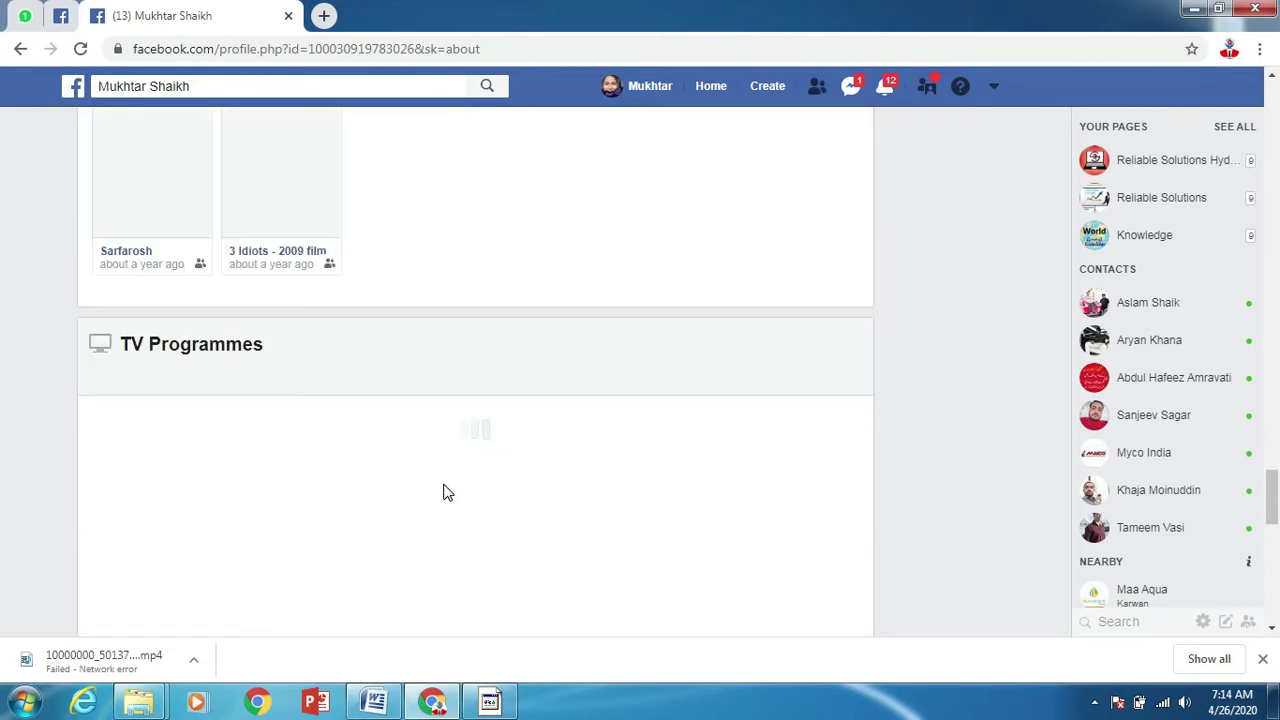
{"action": "scroll", "coordinate": [408, 443], "scroll_direction": "down", "scroll_amount": 3}
{"action": "scroll", "coordinate": [405, 435], "scroll_direction": "up", "scroll_amount": 5}
{"action": "scroll", "coordinate": [395, 423], "scroll_direction": "up", "scroll_amount": 5}
{"action": "scroll", "coordinate": [398, 420], "scroll_direction": "up", "scroll_amount": 5}
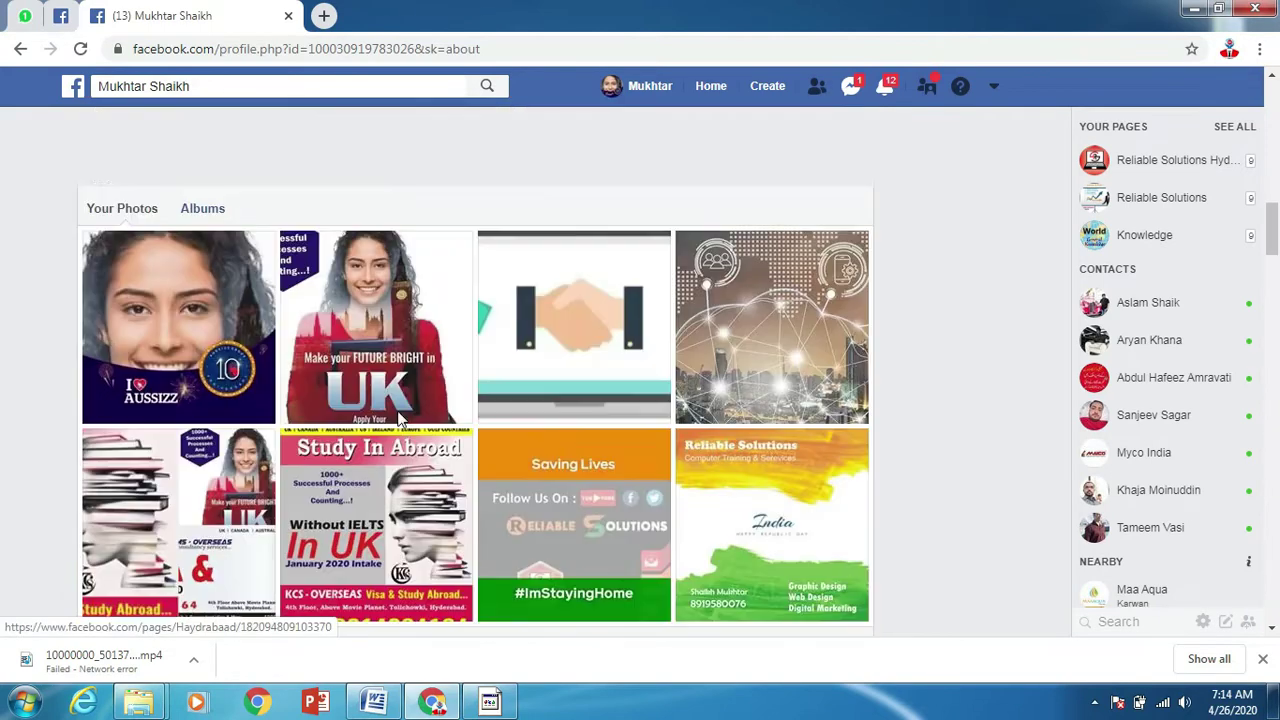
{"action": "scroll", "coordinate": [398, 418], "scroll_direction": "up", "scroll_amount": 3}
{"action": "scroll", "coordinate": [398, 418], "scroll_direction": "up", "scroll_amount": 10}
{"action": "scroll", "coordinate": [405, 413], "scroll_direction": "up", "scroll_amount": 2}
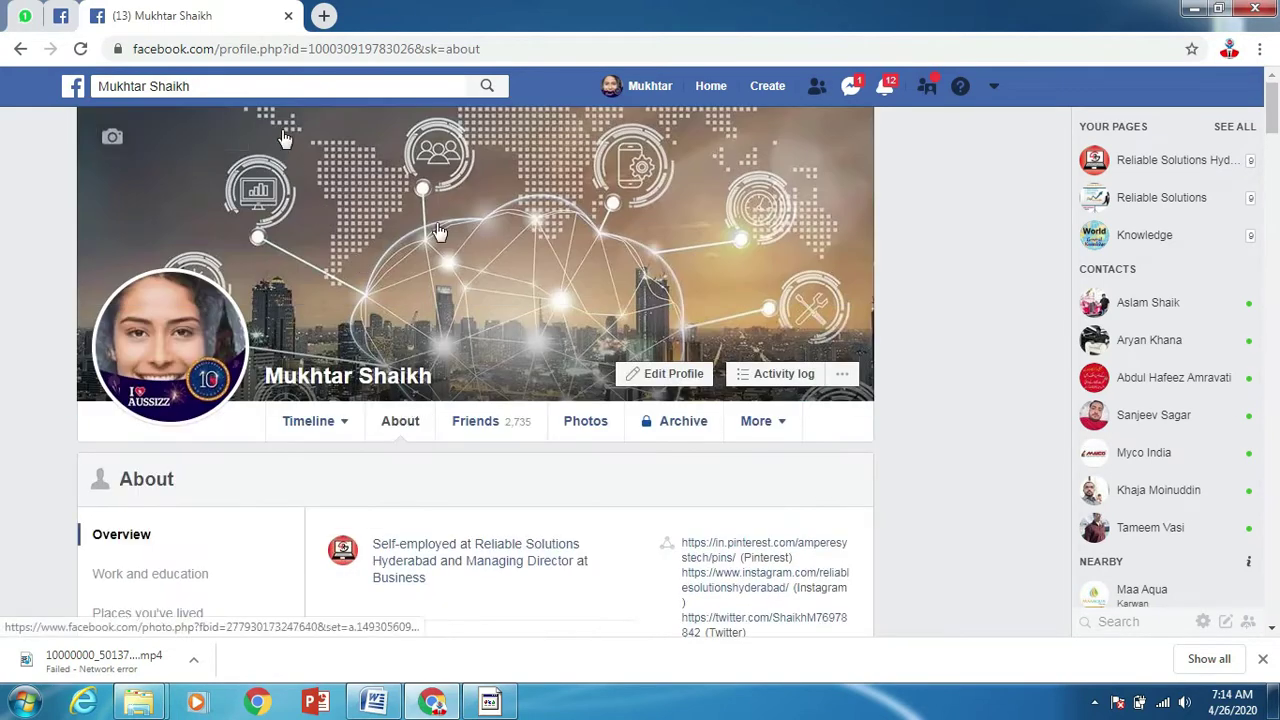
{"action": "scroll", "coordinate": [491, 464], "scroll_direction": "down", "scroll_amount": 10}
{"action": "scroll", "coordinate": [571, 466], "scroll_direction": "down", "scroll_amount": 5}
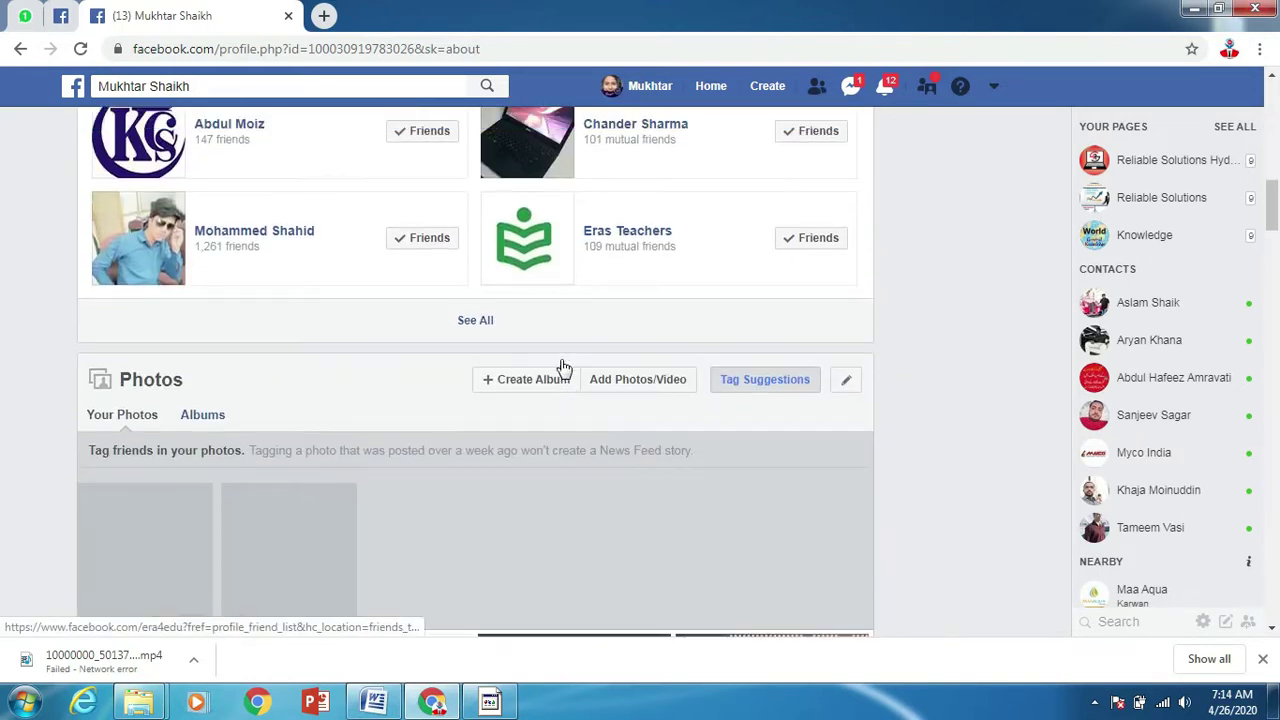
{"action": "scroll", "coordinate": [563, 360], "scroll_direction": "up", "scroll_amount": 15}
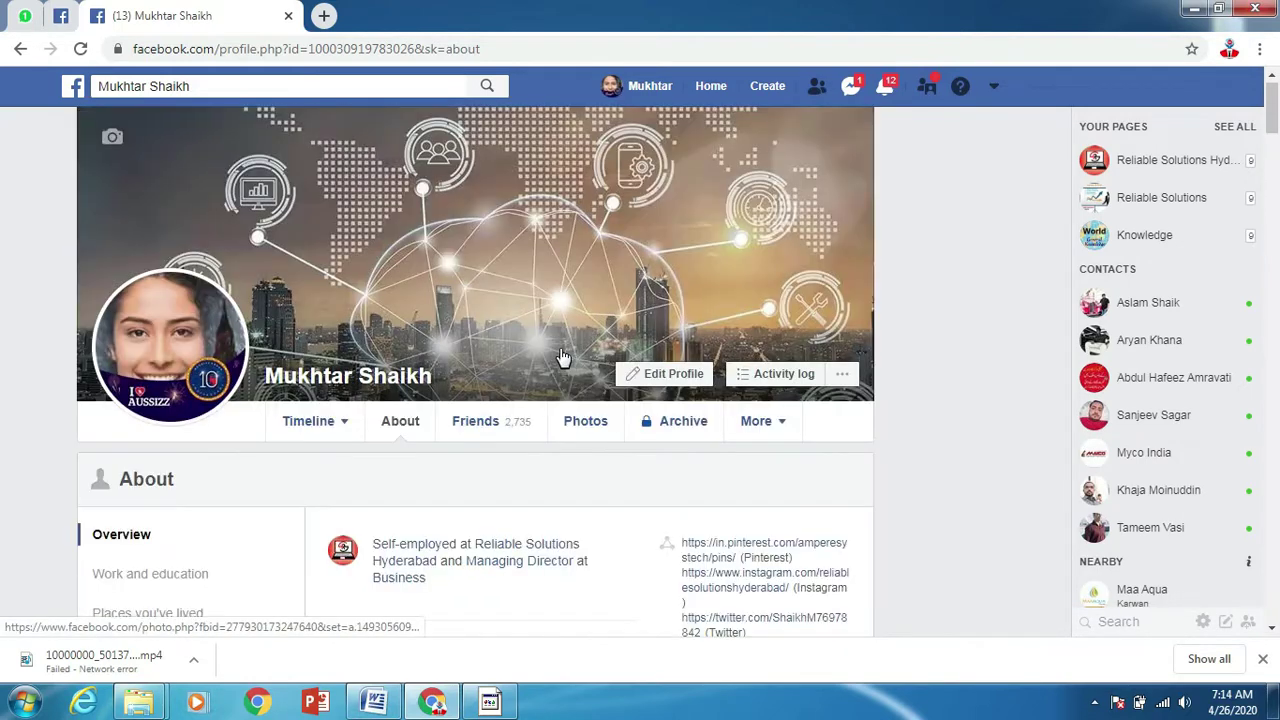
Step: Show the profile Timeline from the top and scroll through its posts
{"action": "left_click", "coordinate": [310, 425]}
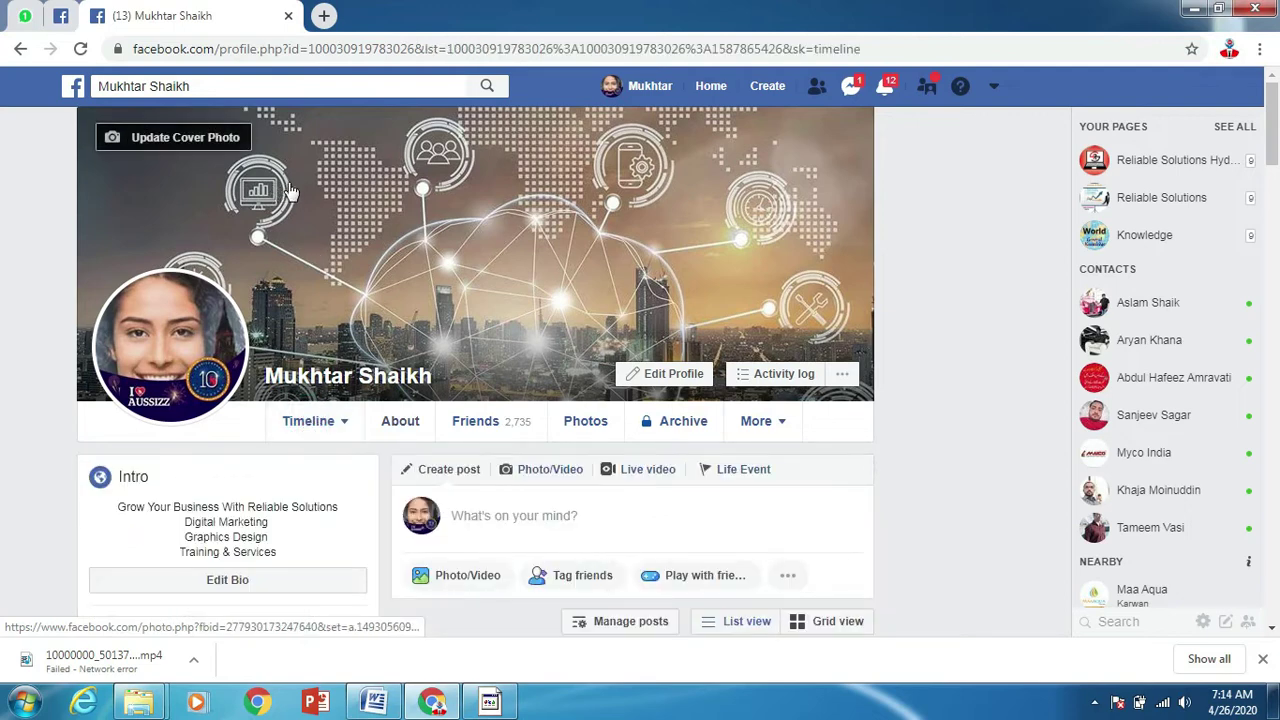
{"action": "scroll", "coordinate": [546, 486], "scroll_direction": "down", "scroll_amount": 12}
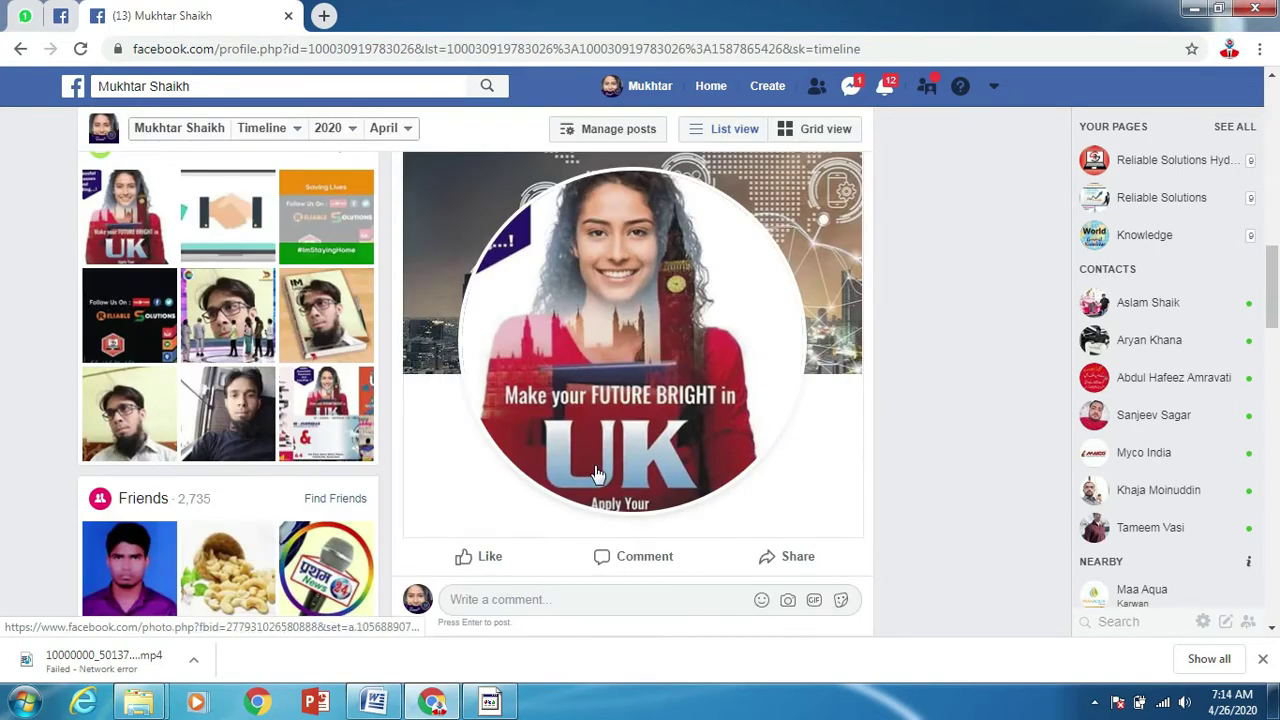
{"action": "left_click", "coordinate": [296, 135]}
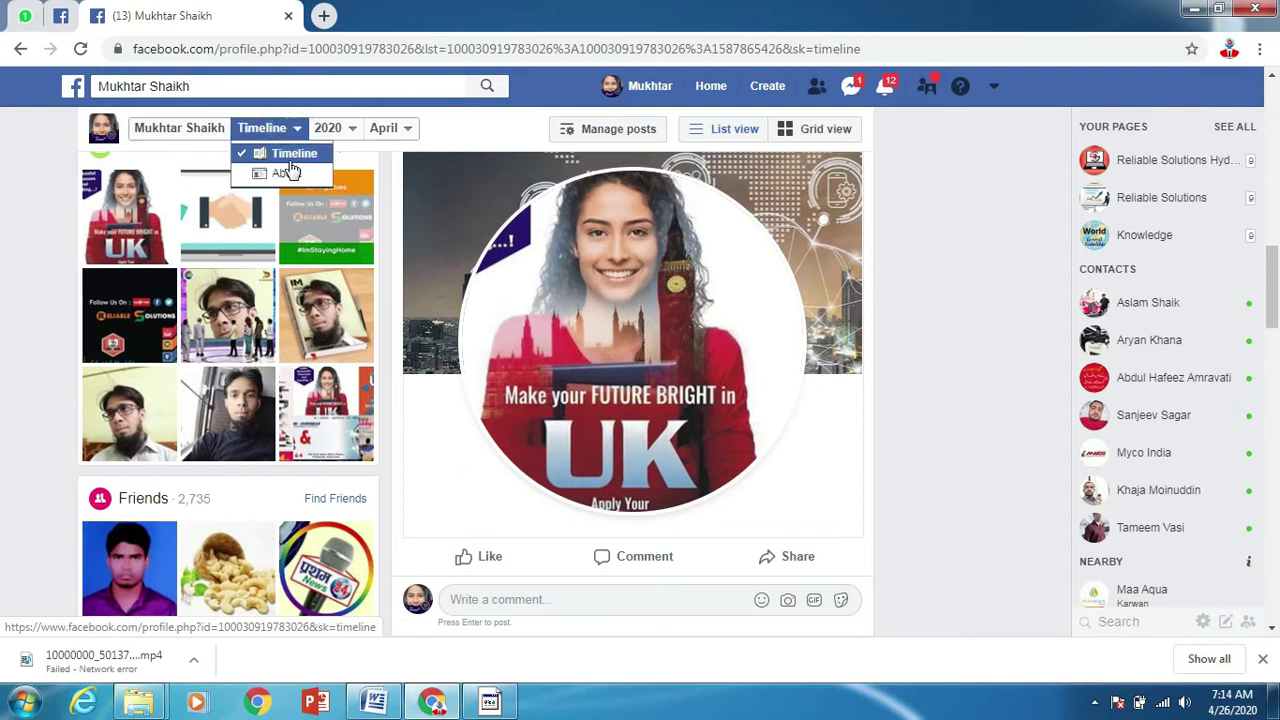
{"action": "left_click", "coordinate": [188, 140]}
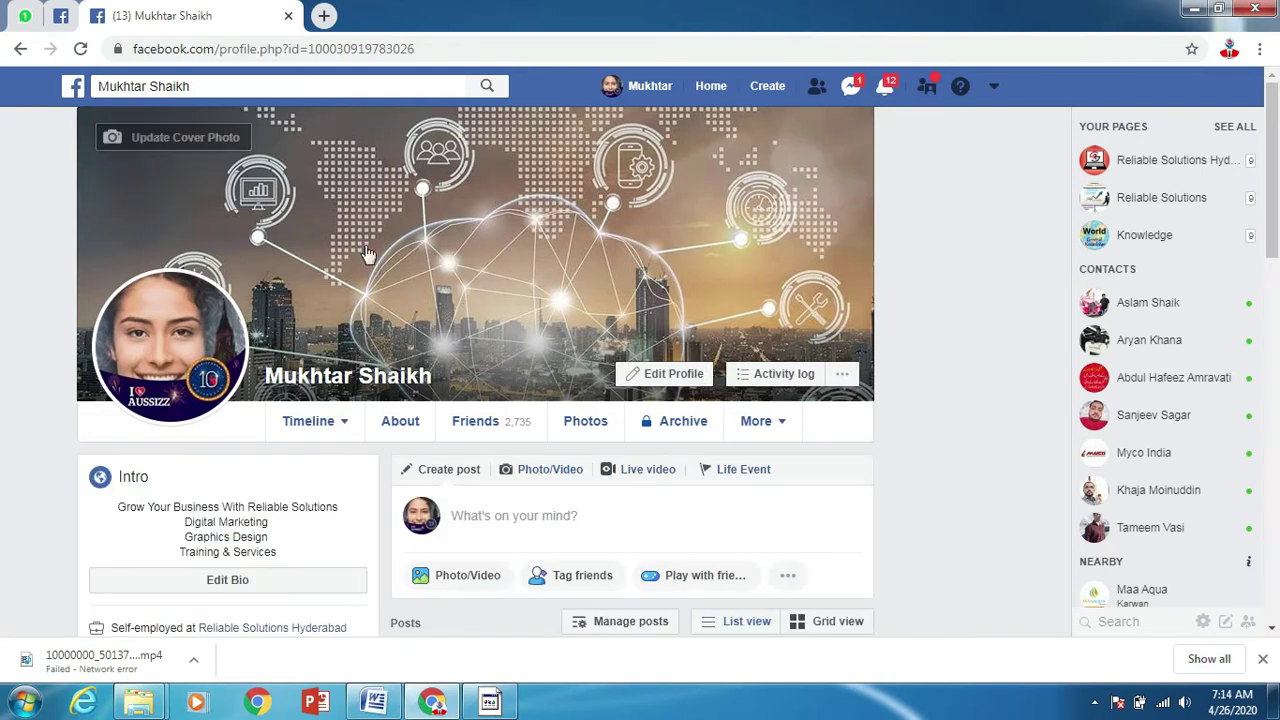
{"action": "scroll", "coordinate": [540, 449], "scroll_direction": "down", "scroll_amount": 3}
{"action": "scroll", "coordinate": [392, 443], "scroll_direction": "up", "scroll_amount": 3}
{"action": "mouse_move", "coordinate": [316, 425]}
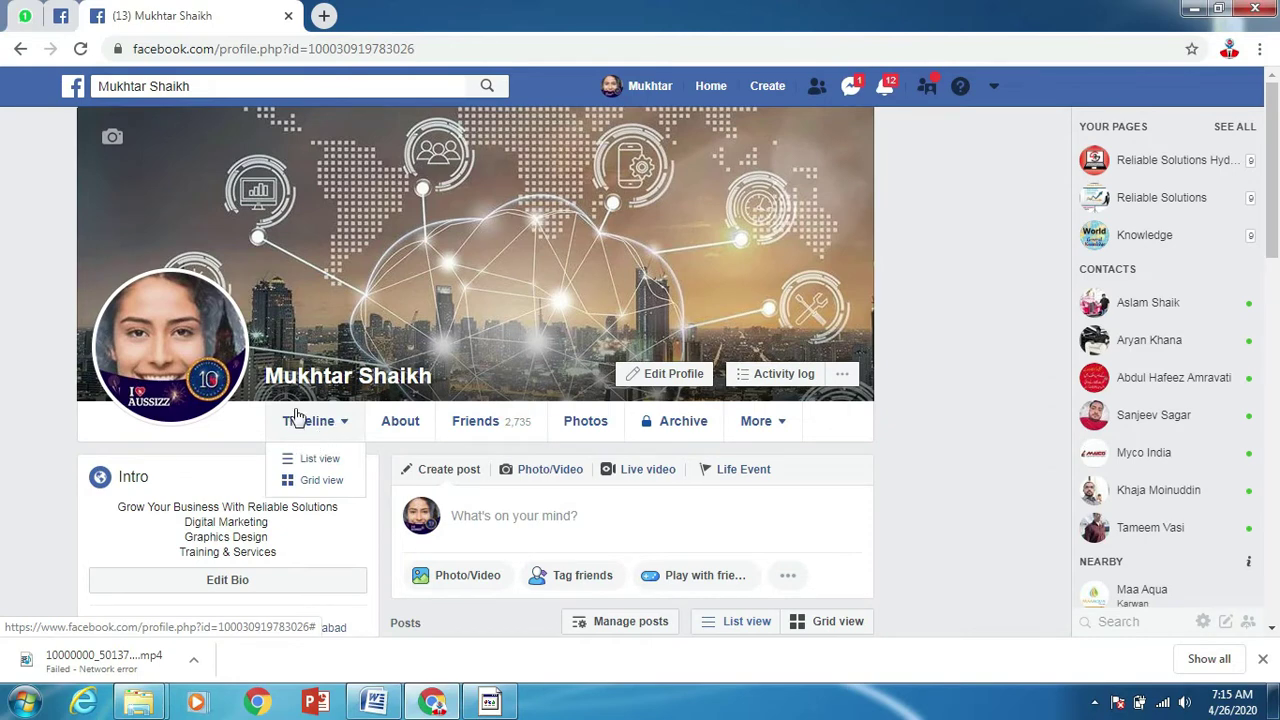
{"action": "scroll", "coordinate": [657, 523], "scroll_direction": "down", "scroll_amount": 4}
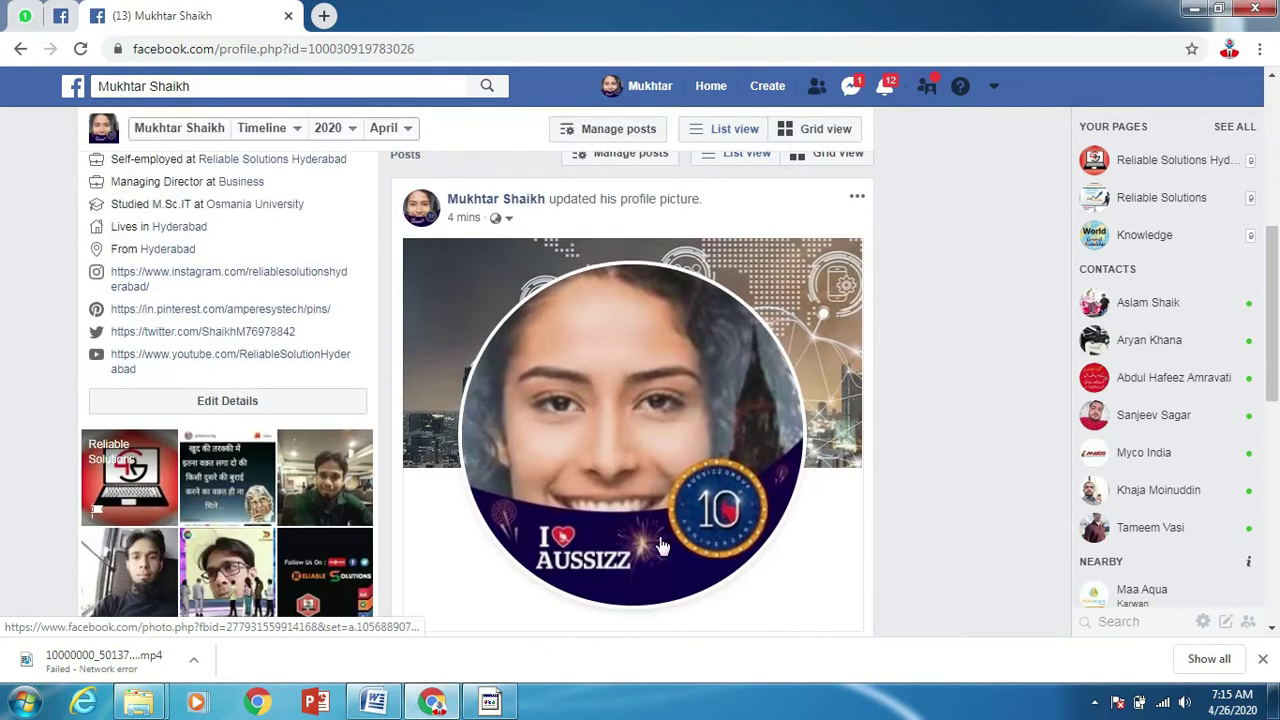
{"action": "scroll", "coordinate": [665, 492], "scroll_direction": "down", "scroll_amount": 5}
{"action": "scroll", "coordinate": [665, 492], "scroll_direction": "down", "scroll_amount": 3}
{"action": "scroll", "coordinate": [667, 492], "scroll_direction": "down", "scroll_amount": 2}
{"action": "scroll", "coordinate": [669, 493], "scroll_direction": "down", "scroll_amount": 1}
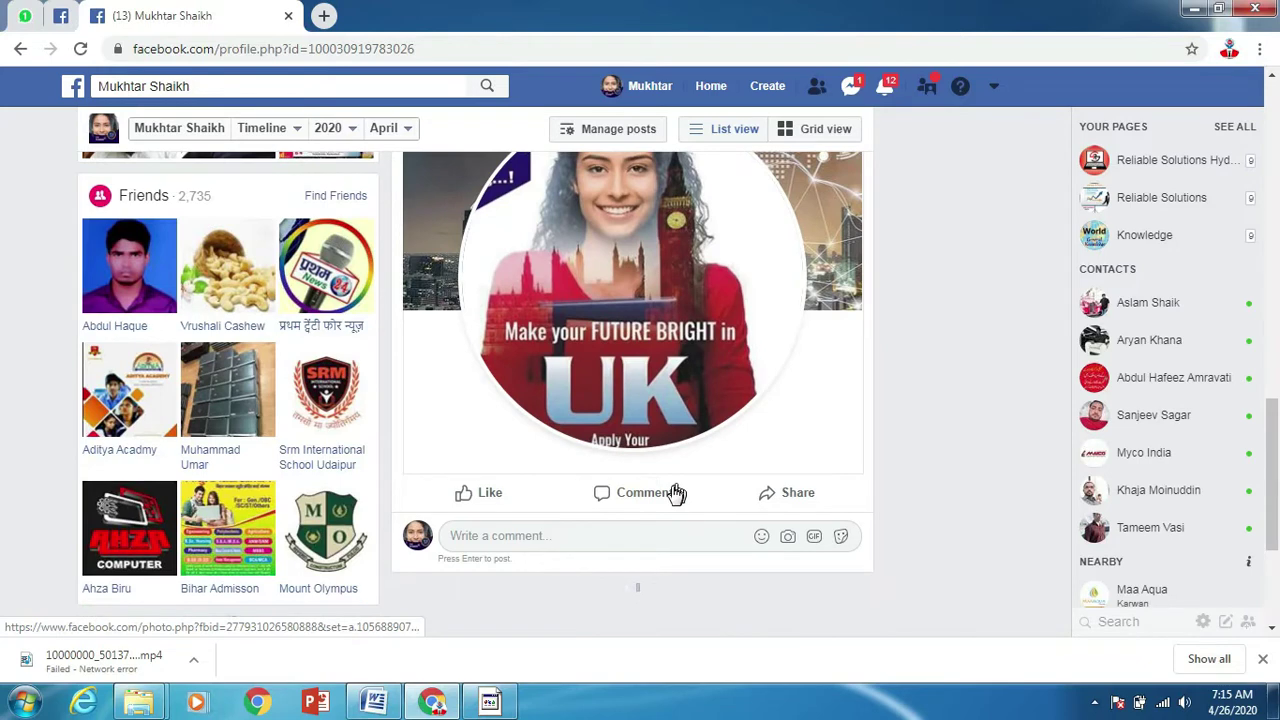
{"action": "scroll", "coordinate": [671, 493], "scroll_direction": "down", "scroll_amount": 3}
{"action": "scroll", "coordinate": [671, 486], "scroll_direction": "down", "scroll_amount": 3}
{"action": "scroll", "coordinate": [674, 480], "scroll_direction": "down", "scroll_amount": 1}
{"action": "scroll", "coordinate": [666, 471], "scroll_direction": "up", "scroll_amount": 4}
{"action": "scroll", "coordinate": [652, 462], "scroll_direction": "up", "scroll_amount": 4}
{"action": "scroll", "coordinate": [600, 440], "scroll_direction": "up", "scroll_amount": 5}
{"action": "scroll", "coordinate": [430, 460], "scroll_direction": "up", "scroll_amount": 1}
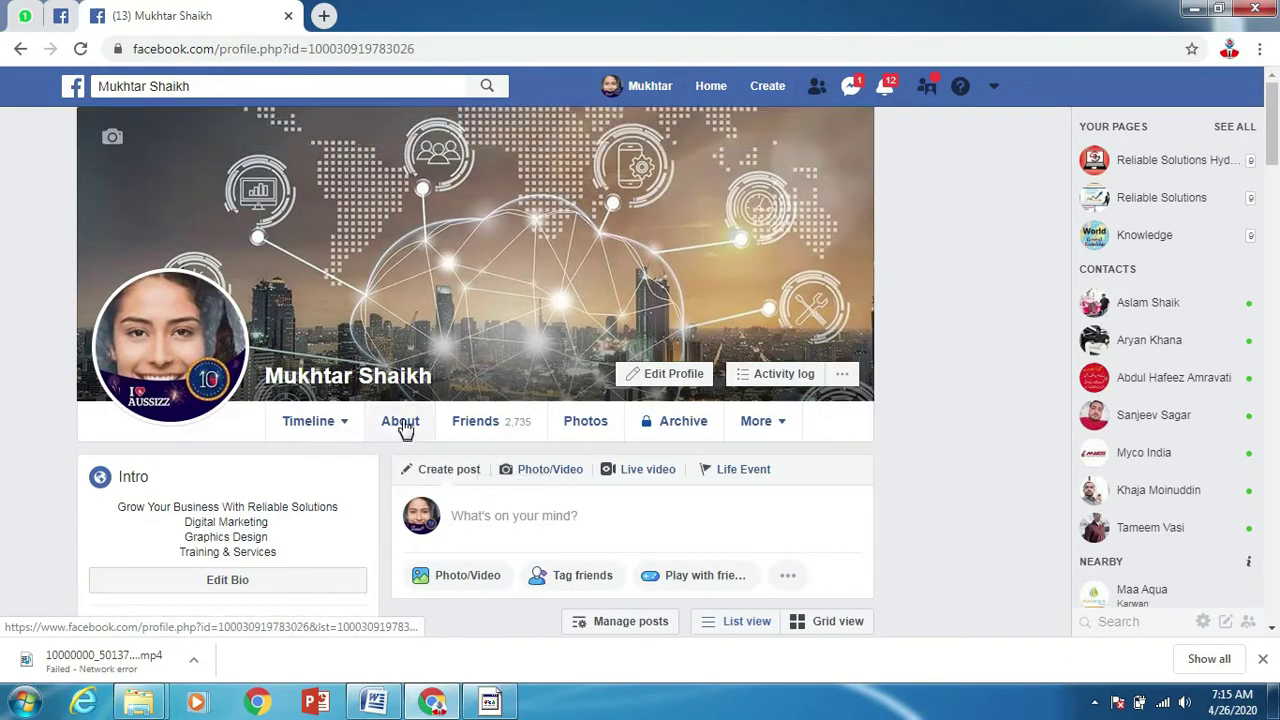
Step: Open the About tab and scroll through its overview, friends, photos and videos sections
{"action": "left_click", "coordinate": [400, 422]}
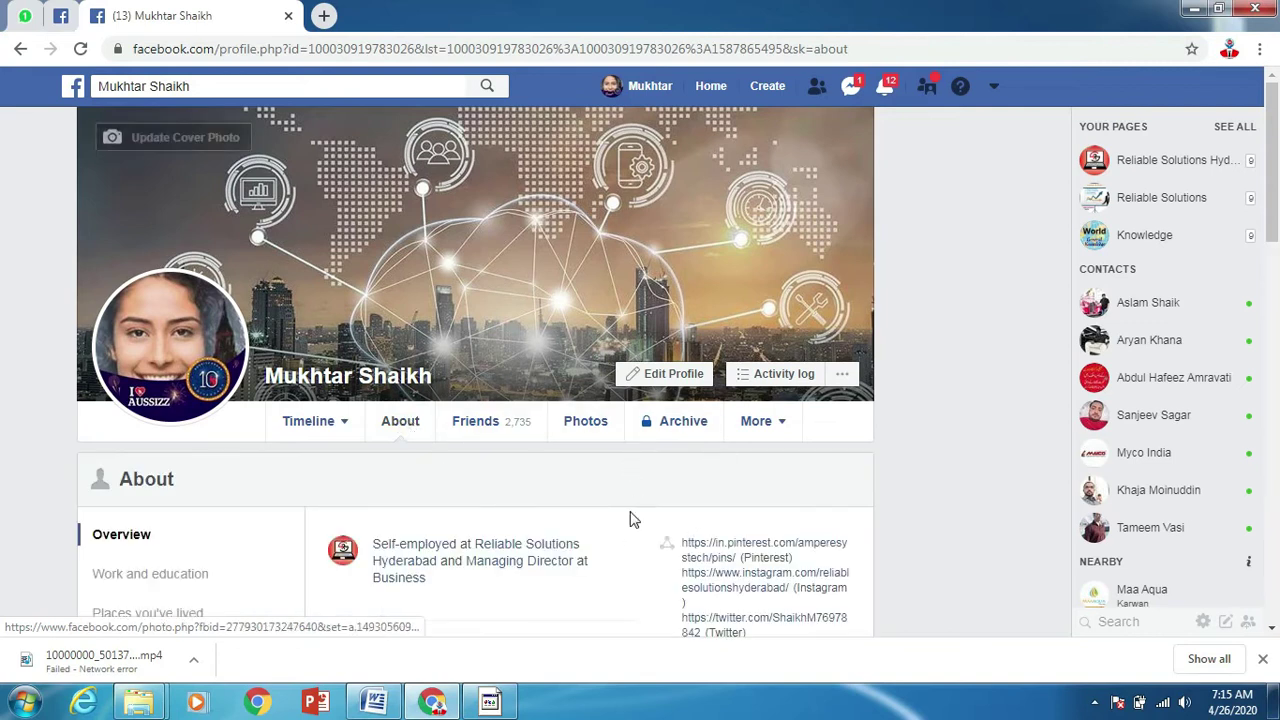
{"action": "scroll", "coordinate": [577, 535], "scroll_direction": "down", "scroll_amount": 1}
{"action": "scroll", "coordinate": [576, 535], "scroll_direction": "down", "scroll_amount": 4}
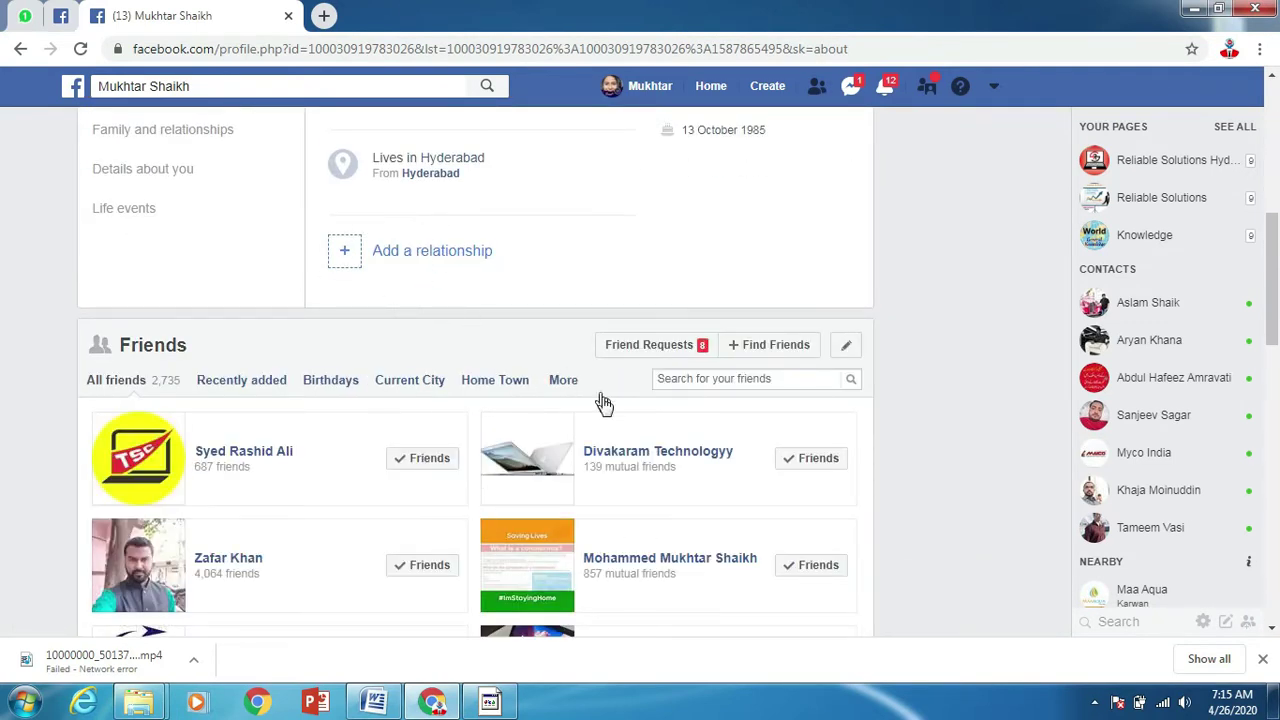
{"action": "scroll", "coordinate": [486, 429], "scroll_direction": "down", "scroll_amount": 4}
{"action": "scroll", "coordinate": [497, 429], "scroll_direction": "down", "scroll_amount": 2}
{"action": "scroll", "coordinate": [526, 434], "scroll_direction": "up", "scroll_amount": 6}
{"action": "scroll", "coordinate": [531, 424], "scroll_direction": "up", "scroll_amount": 5}
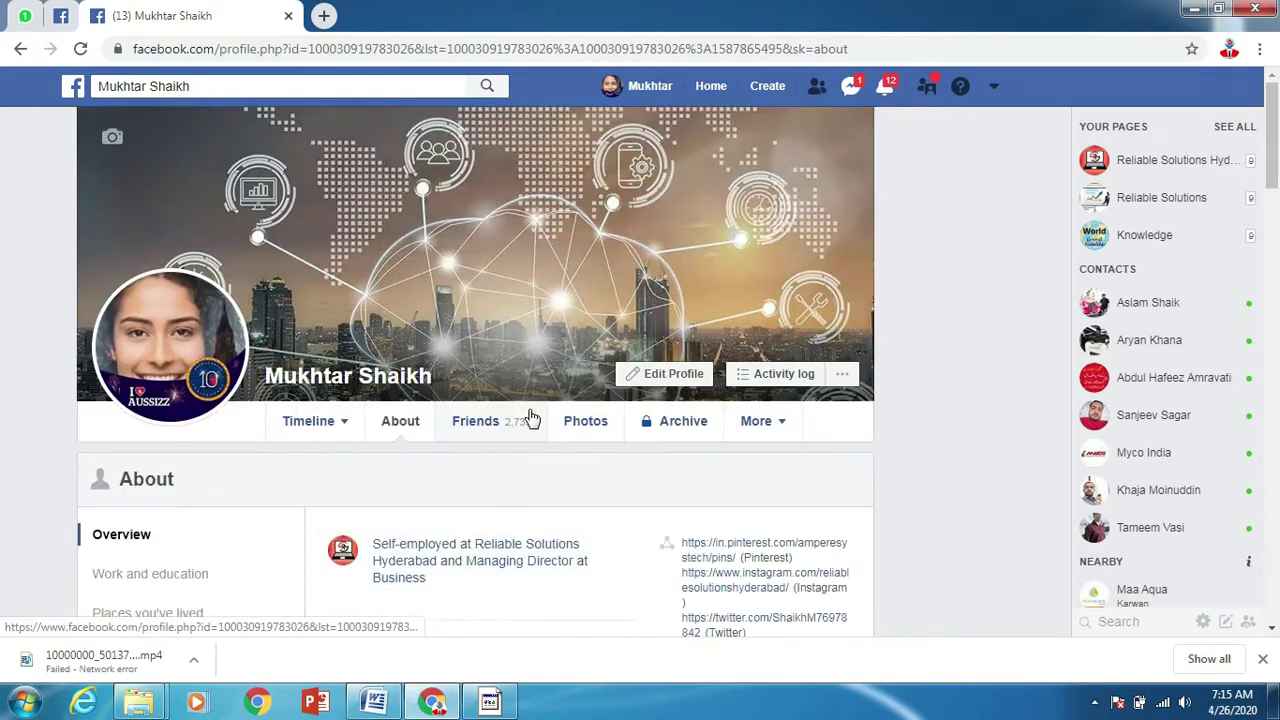
{"action": "scroll", "coordinate": [560, 430], "scroll_direction": "down", "scroll_amount": 1}
{"action": "scroll", "coordinate": [584, 442], "scroll_direction": "down", "scroll_amount": 4}
{"action": "scroll", "coordinate": [584, 442], "scroll_direction": "down", "scroll_amount": 2}
{"action": "scroll", "coordinate": [583, 441], "scroll_direction": "down", "scroll_amount": 4}
{"action": "scroll", "coordinate": [584, 440], "scroll_direction": "up", "scroll_amount": 3}
{"action": "scroll", "coordinate": [580, 429], "scroll_direction": "up", "scroll_amount": 2}
{"action": "scroll", "coordinate": [580, 429], "scroll_direction": "down", "scroll_amount": 1}
{"action": "scroll", "coordinate": [584, 432], "scroll_direction": "down", "scroll_amount": 3}
{"action": "scroll", "coordinate": [584, 432], "scroll_direction": "down", "scroll_amount": 5}
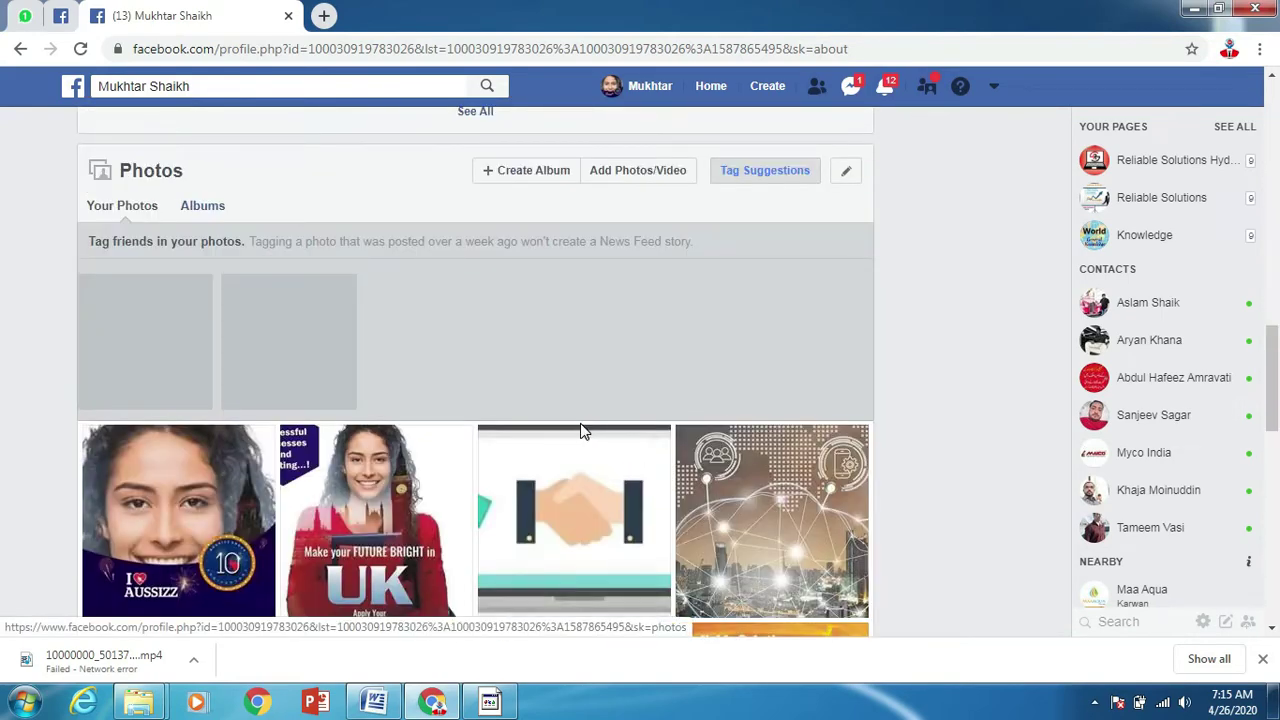
{"action": "scroll", "coordinate": [580, 429], "scroll_direction": "down", "scroll_amount": 3}
{"action": "scroll", "coordinate": [584, 432], "scroll_direction": "down", "scroll_amount": 5}
{"action": "scroll", "coordinate": [254, 229], "scroll_direction": "down", "scroll_amount": 1}
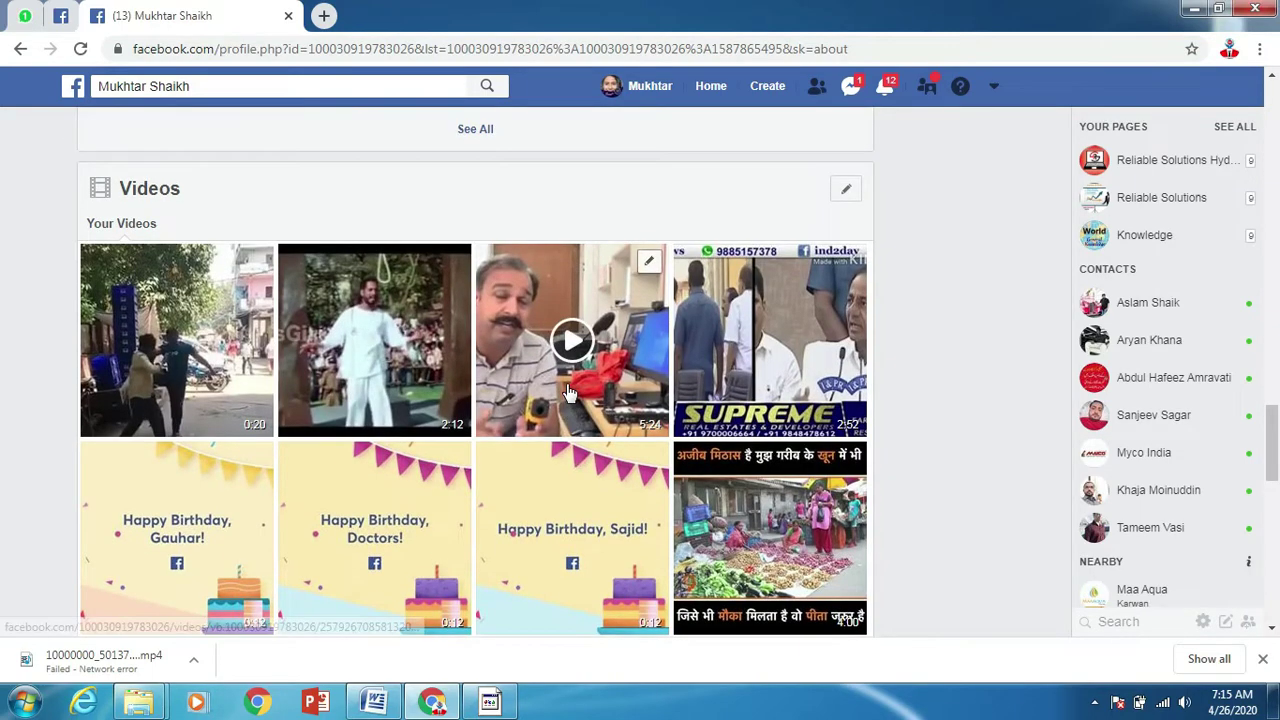
{"action": "scroll", "coordinate": [570, 340], "scroll_direction": "up", "scroll_amount": 5}
{"action": "scroll", "coordinate": [566, 389], "scroll_direction": "up", "scroll_amount": 4}
{"action": "scroll", "coordinate": [570, 390], "scroll_direction": "up", "scroll_amount": 5}
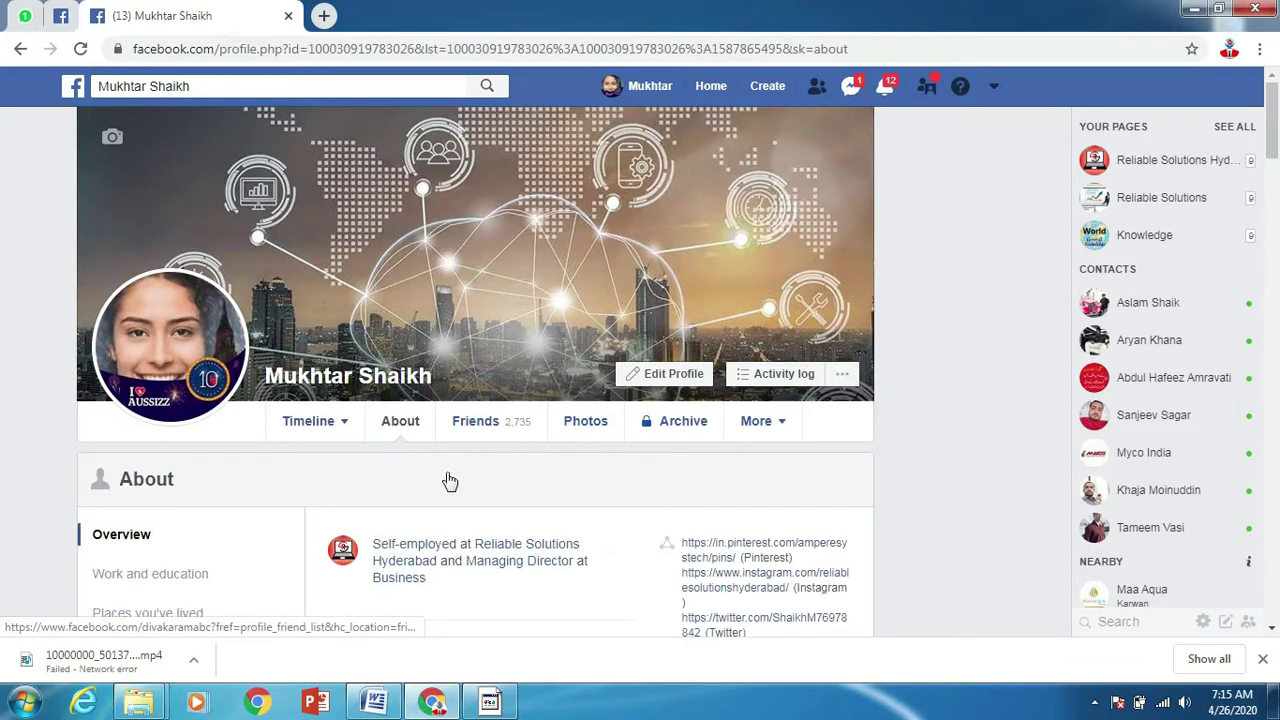
Step: Show the profile Timeline and jump it to the 2018 posts
{"action": "left_click", "coordinate": [314, 426]}
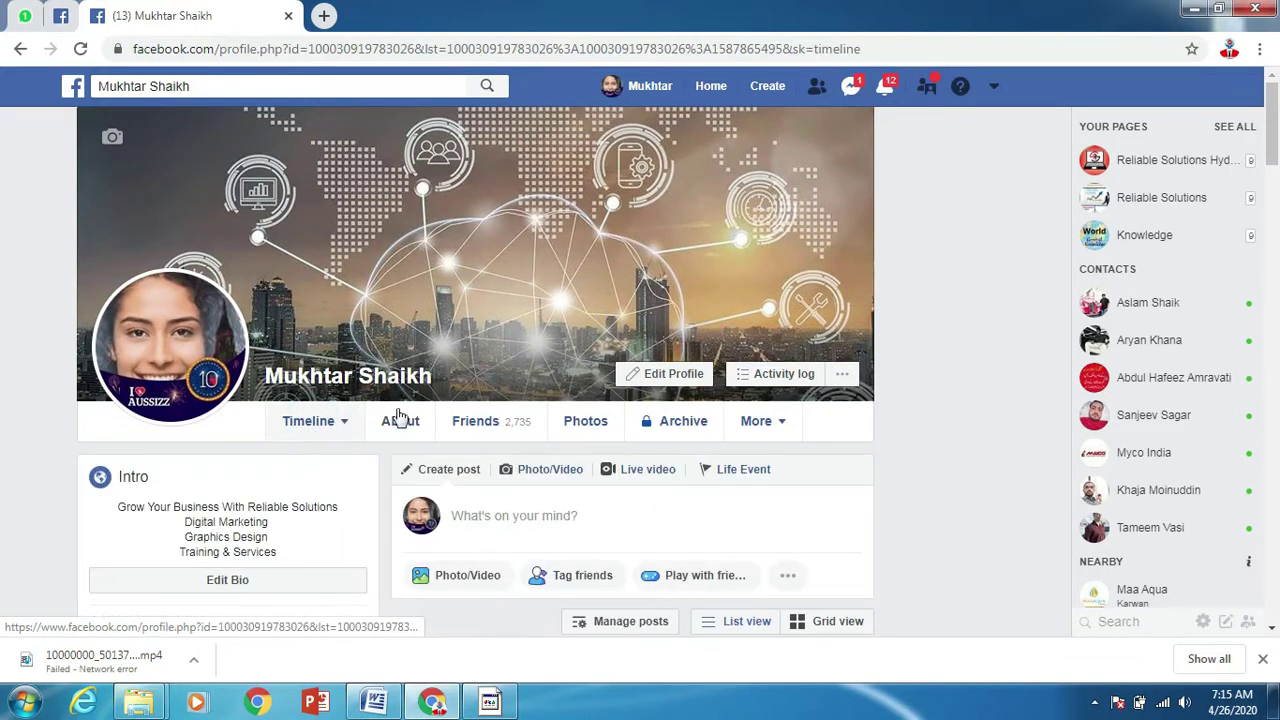
{"action": "scroll", "coordinate": [343, 305], "scroll_direction": "down", "scroll_amount": 3}
{"action": "scroll", "coordinate": [360, 310], "scroll_direction": "down", "scroll_amount": 4}
{"action": "scroll", "coordinate": [360, 310], "scroll_direction": "down", "scroll_amount": 1}
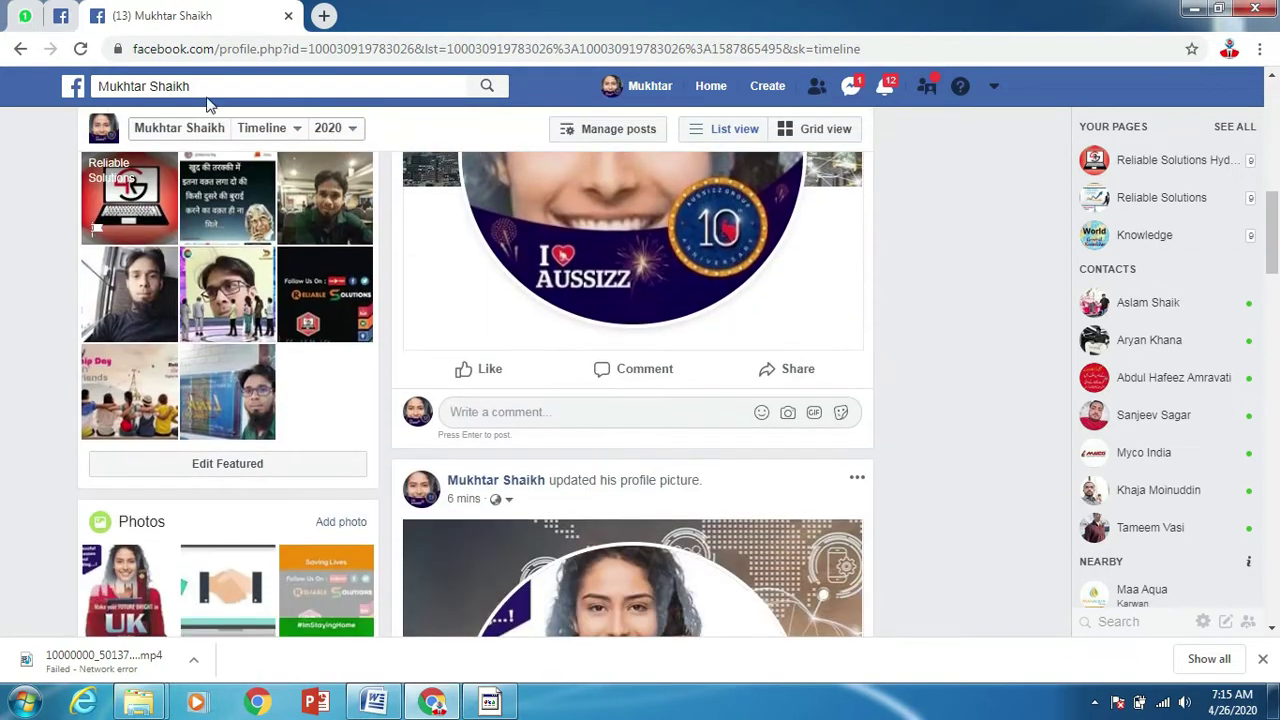
{"action": "left_click", "coordinate": [352, 130]}
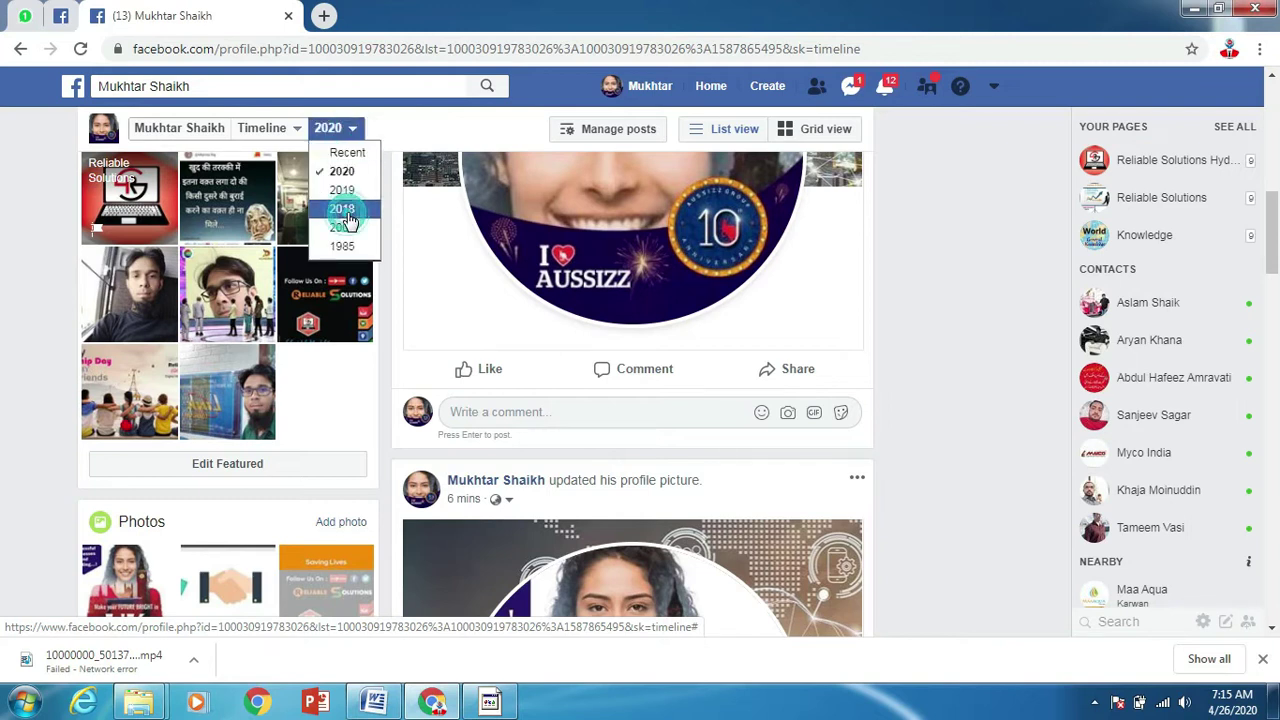
{"action": "left_click", "coordinate": [344, 209]}
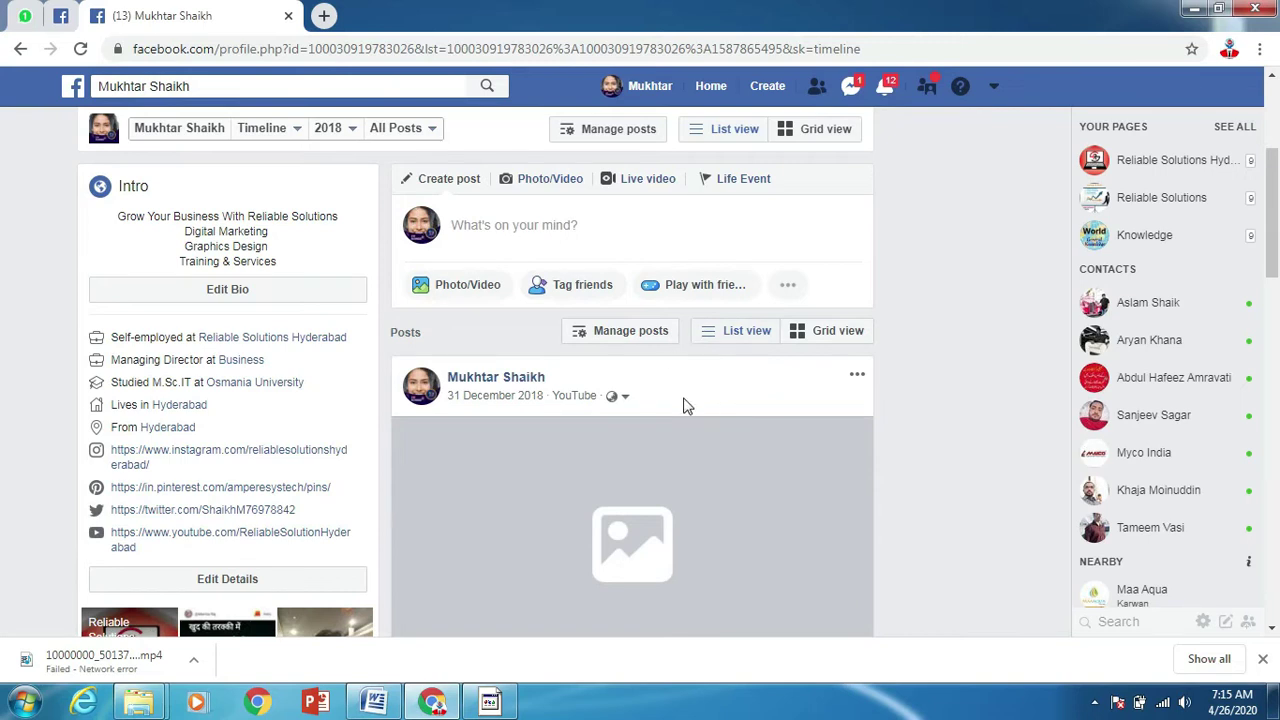
Step: Scroll back through older posts down to the 2001 high-school and 1985 birth events
{"action": "scroll", "coordinate": [684, 400], "scroll_direction": "down", "scroll_amount": 1}
{"action": "scroll", "coordinate": [684, 400], "scroll_direction": "down", "scroll_amount": 2}
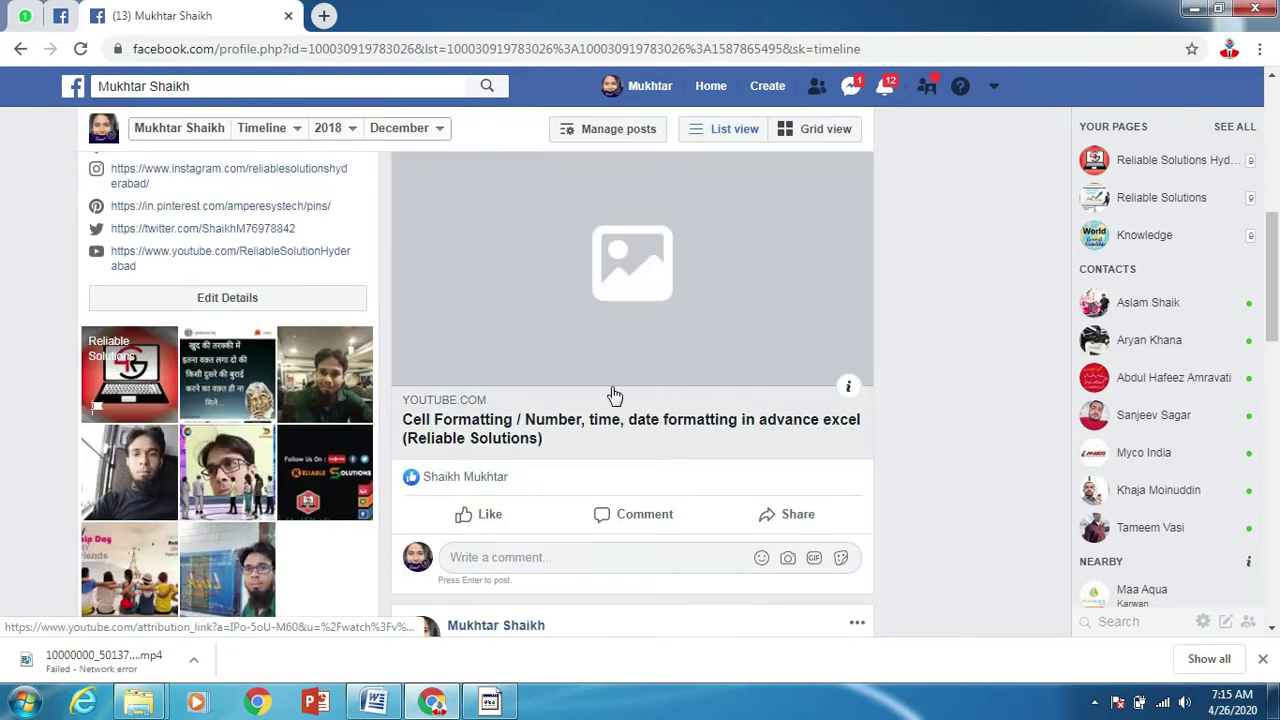
{"action": "scroll", "coordinate": [678, 343], "scroll_direction": "up", "scroll_amount": 1}
{"action": "scroll", "coordinate": [678, 343], "scroll_direction": "down", "scroll_amount": 2}
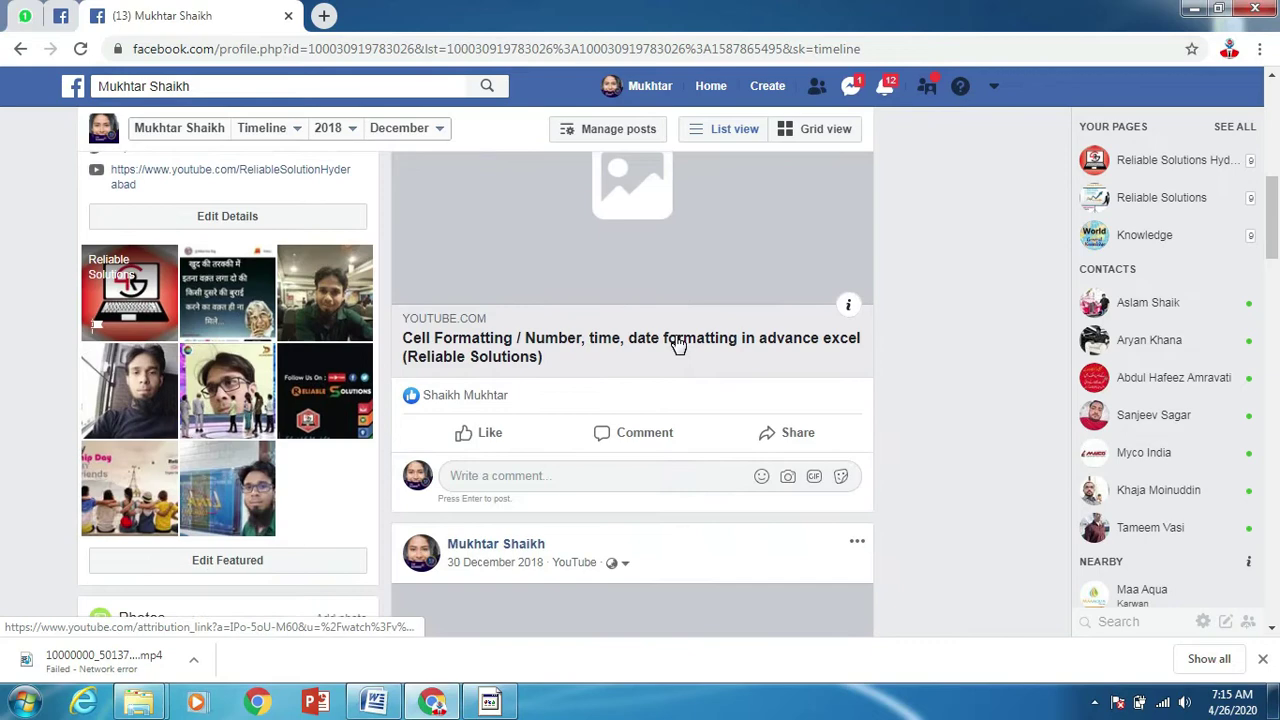
{"action": "scroll", "coordinate": [678, 343], "scroll_direction": "down", "scroll_amount": 2}
{"action": "scroll", "coordinate": [678, 343], "scroll_direction": "down", "scroll_amount": 2}
{"action": "scroll", "coordinate": [678, 343], "scroll_direction": "down", "scroll_amount": 3}
{"action": "scroll", "coordinate": [678, 343], "scroll_direction": "down", "scroll_amount": 3}
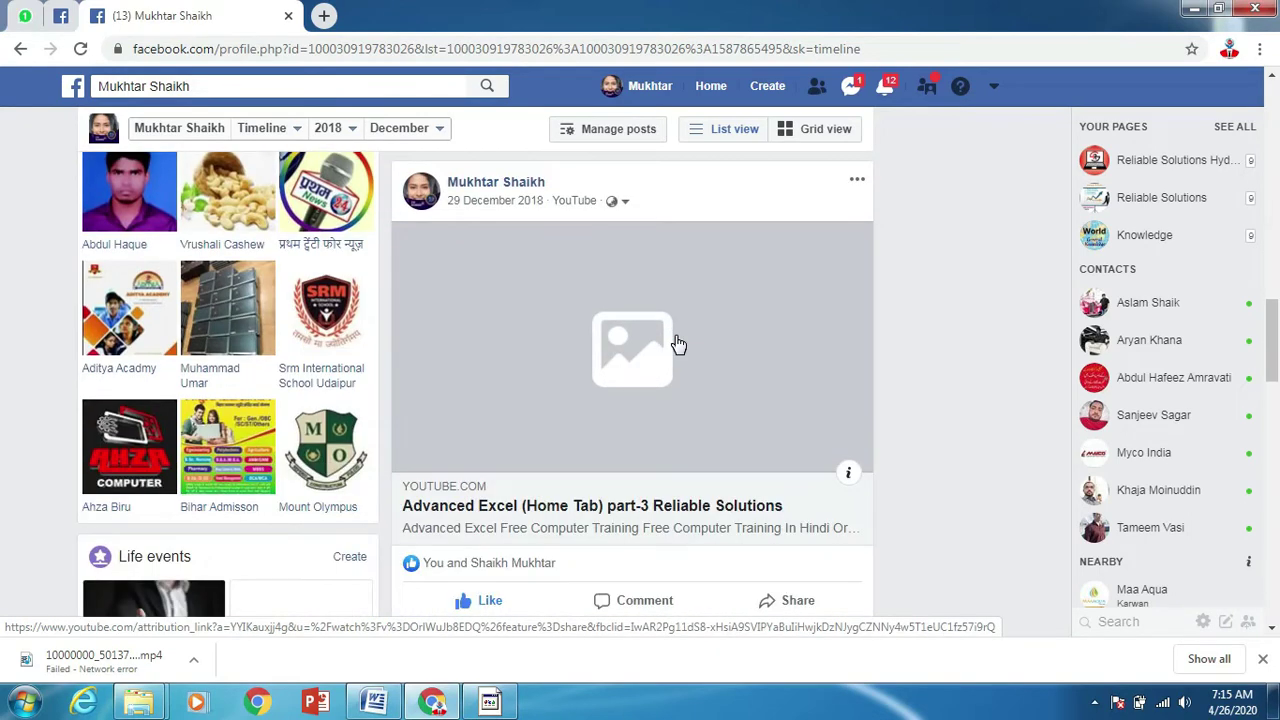
{"action": "scroll", "coordinate": [678, 343], "scroll_direction": "down", "scroll_amount": 2}
{"action": "scroll", "coordinate": [678, 343], "scroll_direction": "down", "scroll_amount": 3}
{"action": "scroll", "coordinate": [678, 343], "scroll_direction": "down", "scroll_amount": 3}
{"action": "scroll", "coordinate": [678, 343], "scroll_direction": "down", "scroll_amount": 2}
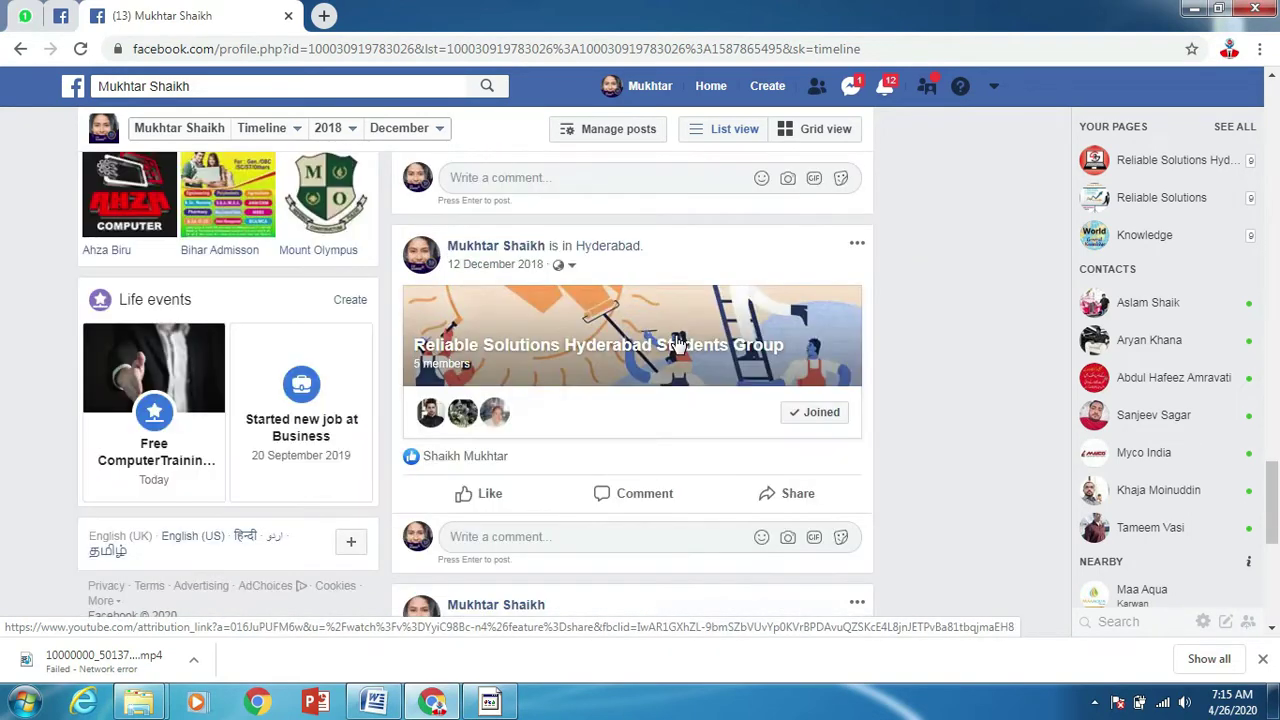
{"action": "scroll", "coordinate": [678, 343], "scroll_direction": "down", "scroll_amount": 1}
{"action": "scroll", "coordinate": [676, 343], "scroll_direction": "down", "scroll_amount": 3}
{"action": "scroll", "coordinate": [676, 343], "scroll_direction": "down", "scroll_amount": 4}
{"action": "scroll", "coordinate": [678, 344], "scroll_direction": "down", "scroll_amount": 2}
{"action": "scroll", "coordinate": [678, 344], "scroll_direction": "down", "scroll_amount": 1}
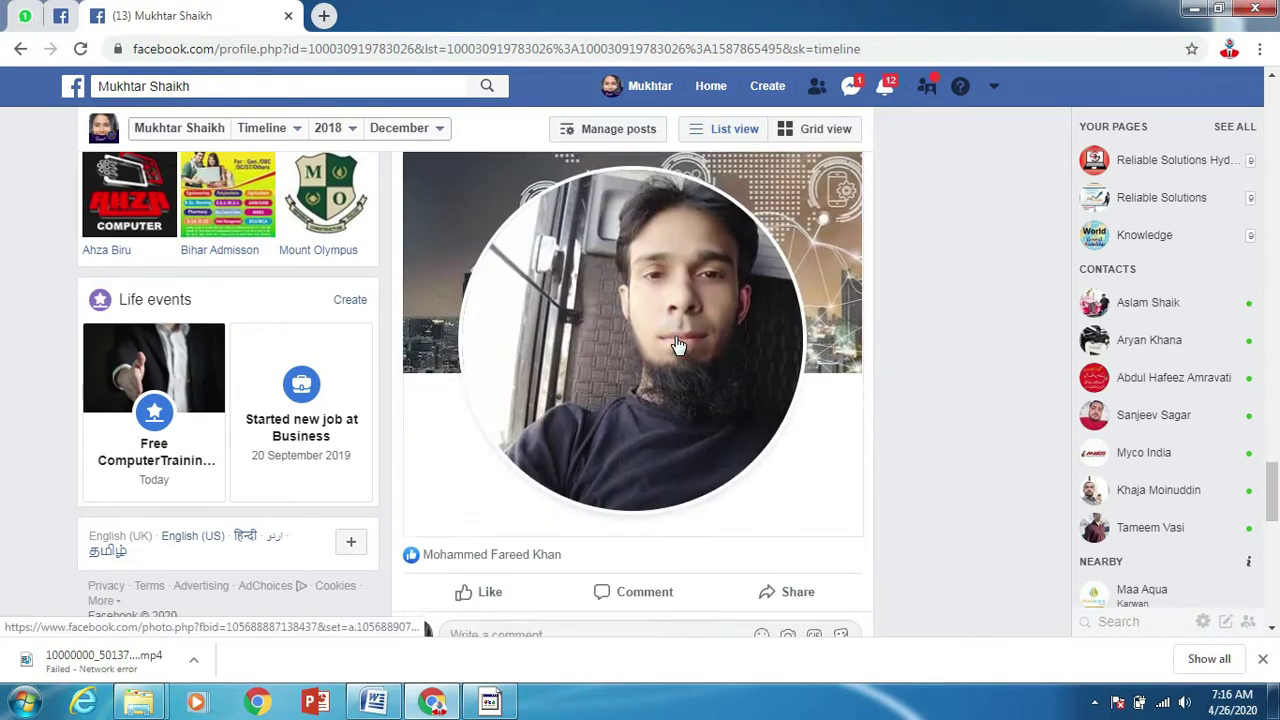
{"action": "scroll", "coordinate": [678, 344], "scroll_direction": "down", "scroll_amount": 4}
{"action": "scroll", "coordinate": [678, 343], "scroll_direction": "down", "scroll_amount": 2}
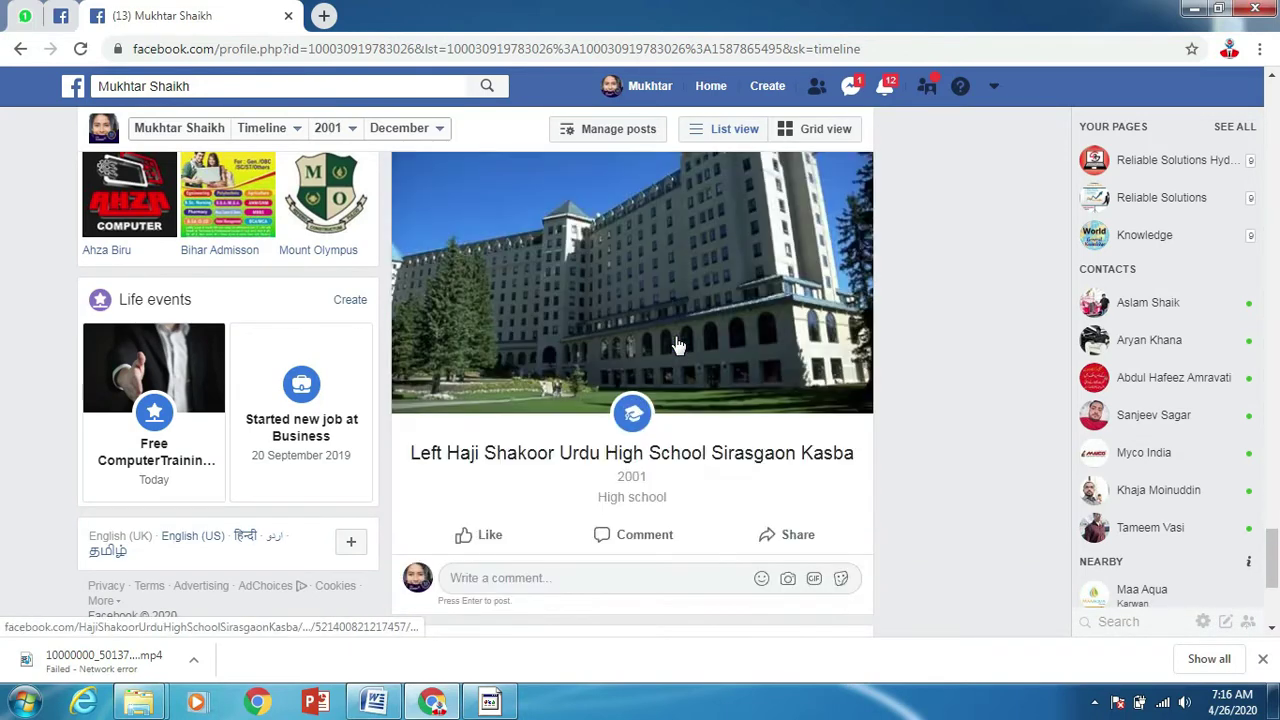
{"action": "scroll", "coordinate": [640, 348], "scroll_direction": "up", "scroll_amount": 2}
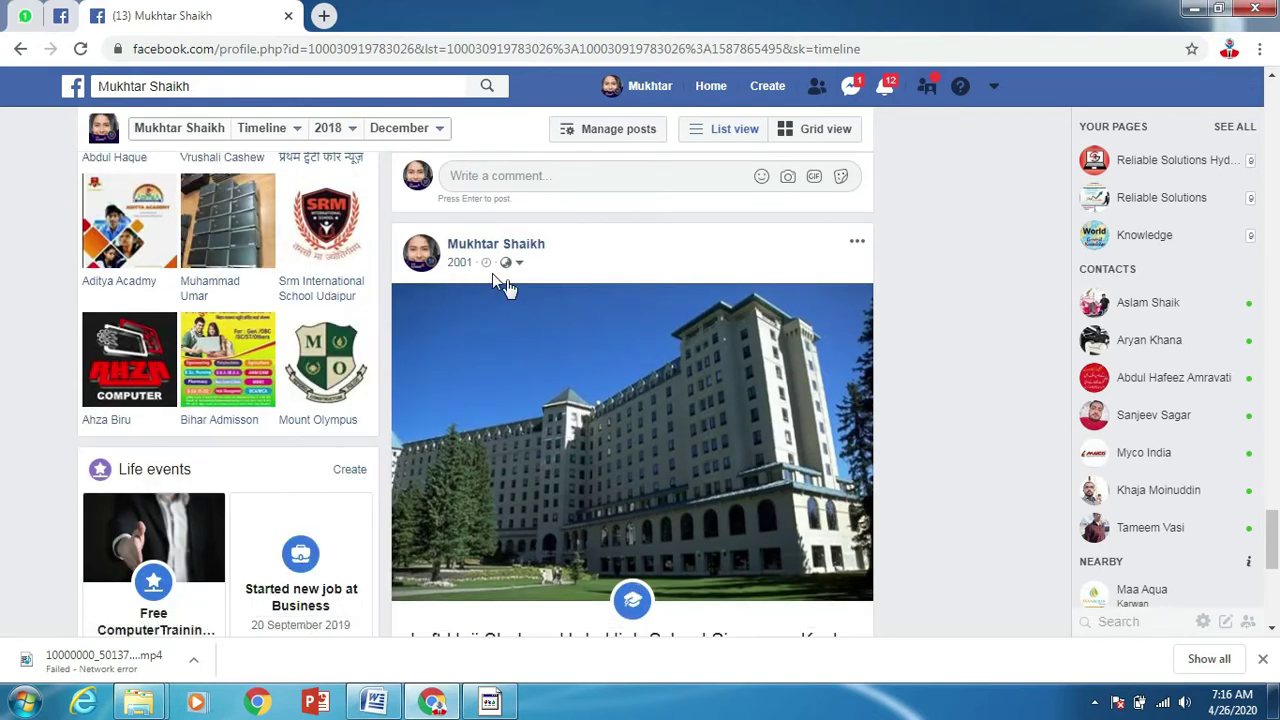
{"action": "scroll", "coordinate": [572, 325], "scroll_direction": "up", "scroll_amount": 2}
{"action": "scroll", "coordinate": [572, 325], "scroll_direction": "down", "scroll_amount": 4}
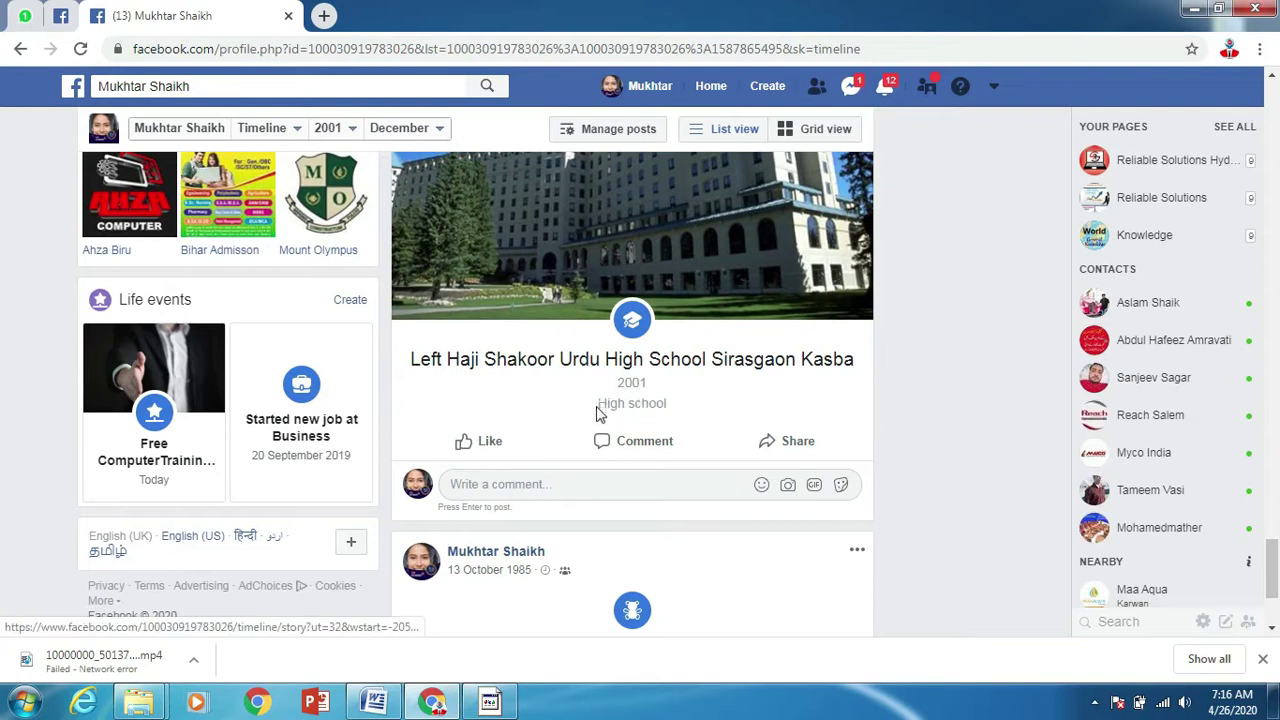
{"action": "scroll", "coordinate": [572, 399], "scroll_direction": "down", "scroll_amount": 2}
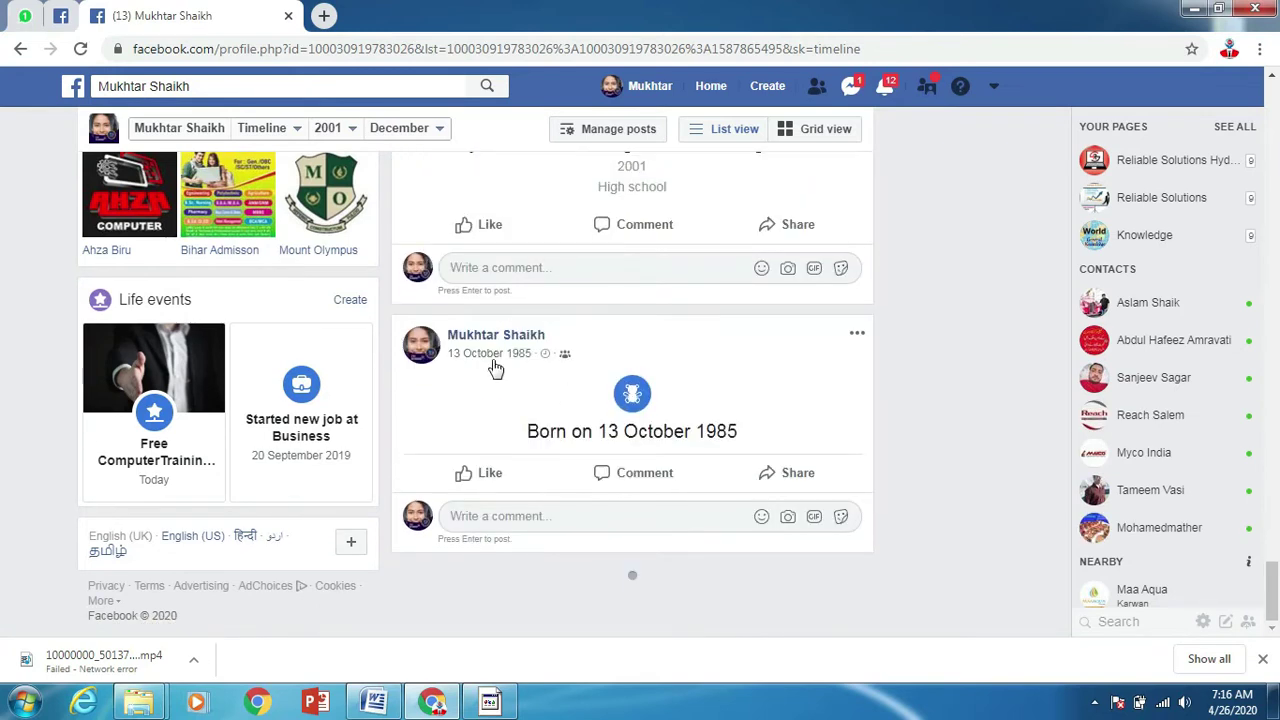
{"action": "scroll", "coordinate": [508, 357], "scroll_direction": "up", "scroll_amount": 3}
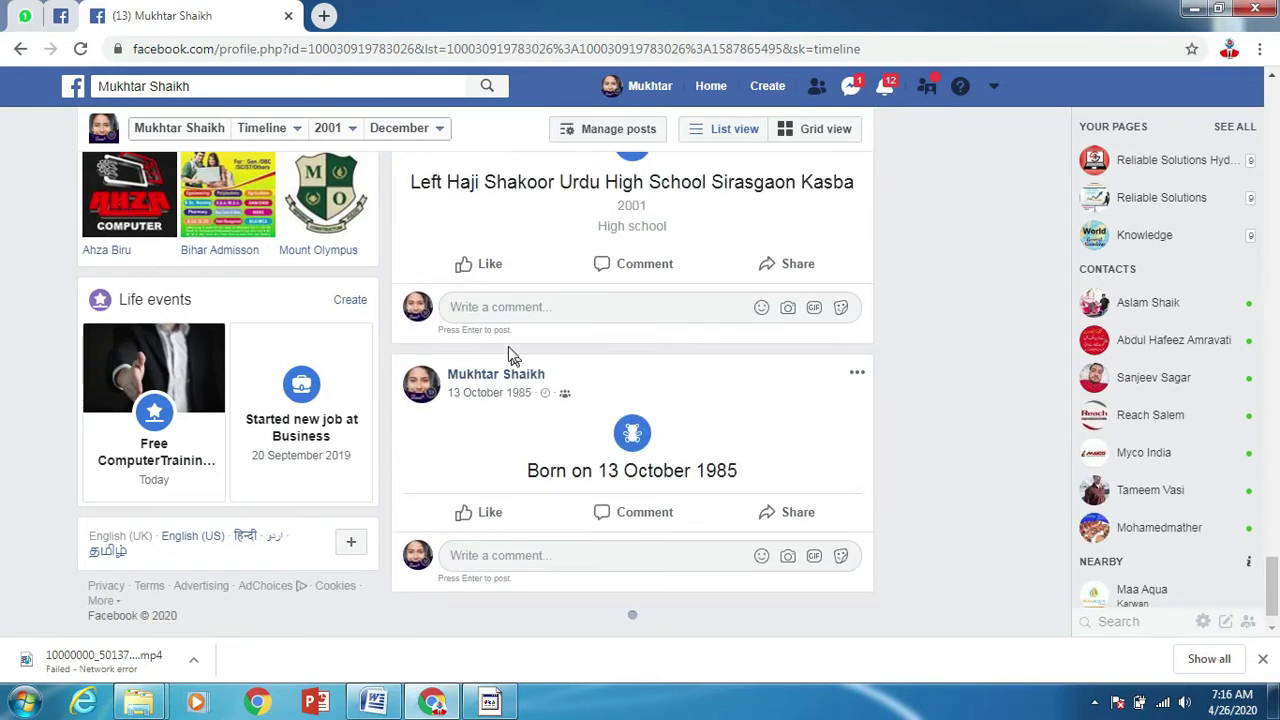
Step: Jump the profile timeline to 2001 posts, then to 2019 posts
{"action": "left_click", "coordinate": [342, 130]}
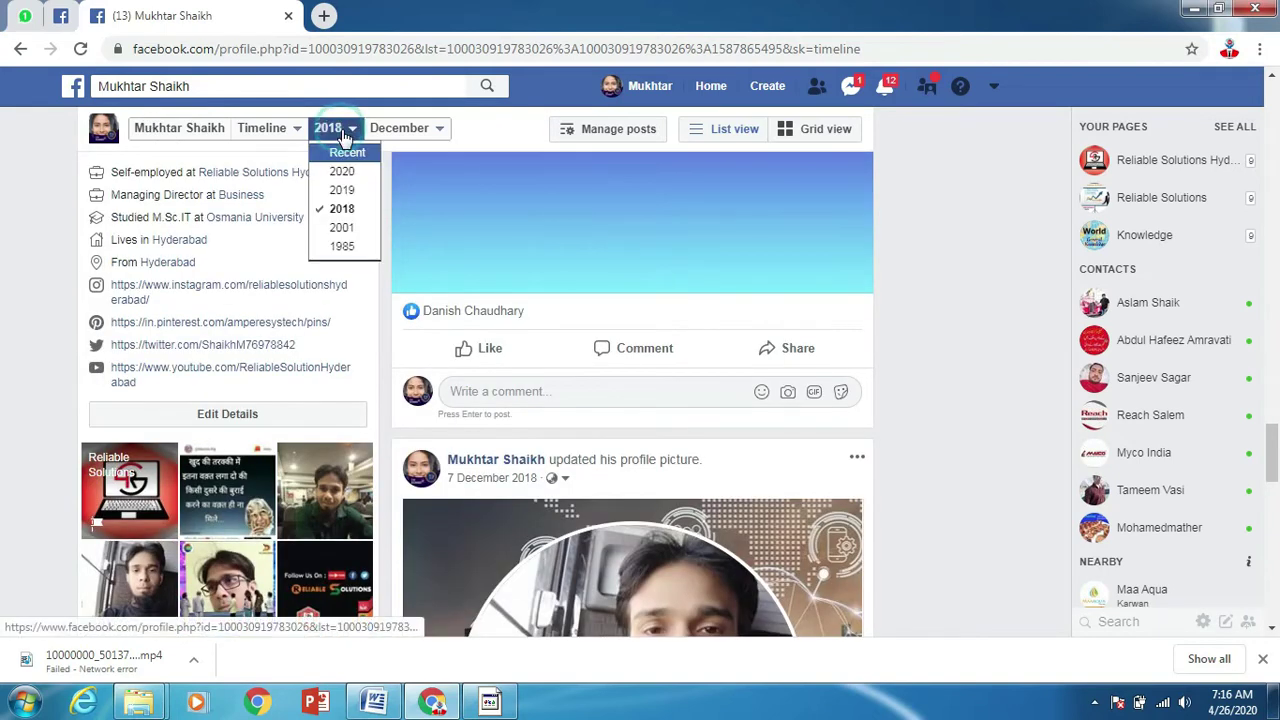
{"action": "left_click", "coordinate": [345, 228]}
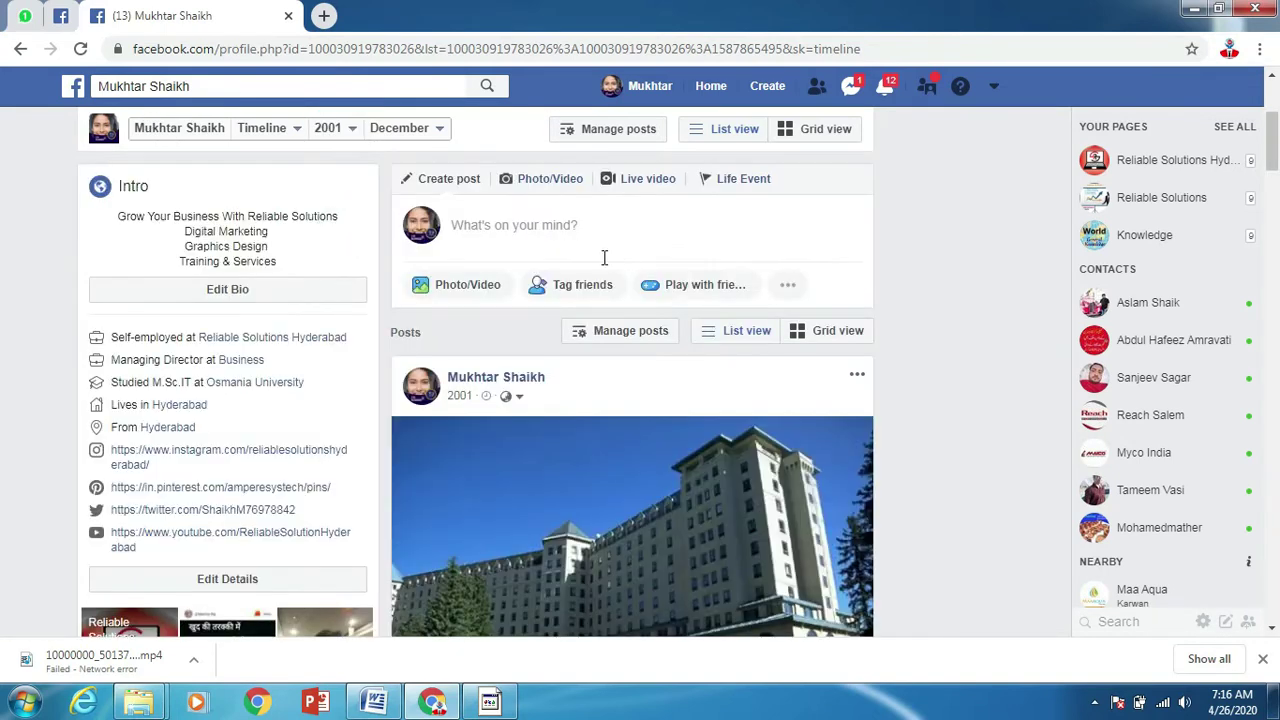
{"action": "left_click", "coordinate": [343, 129]}
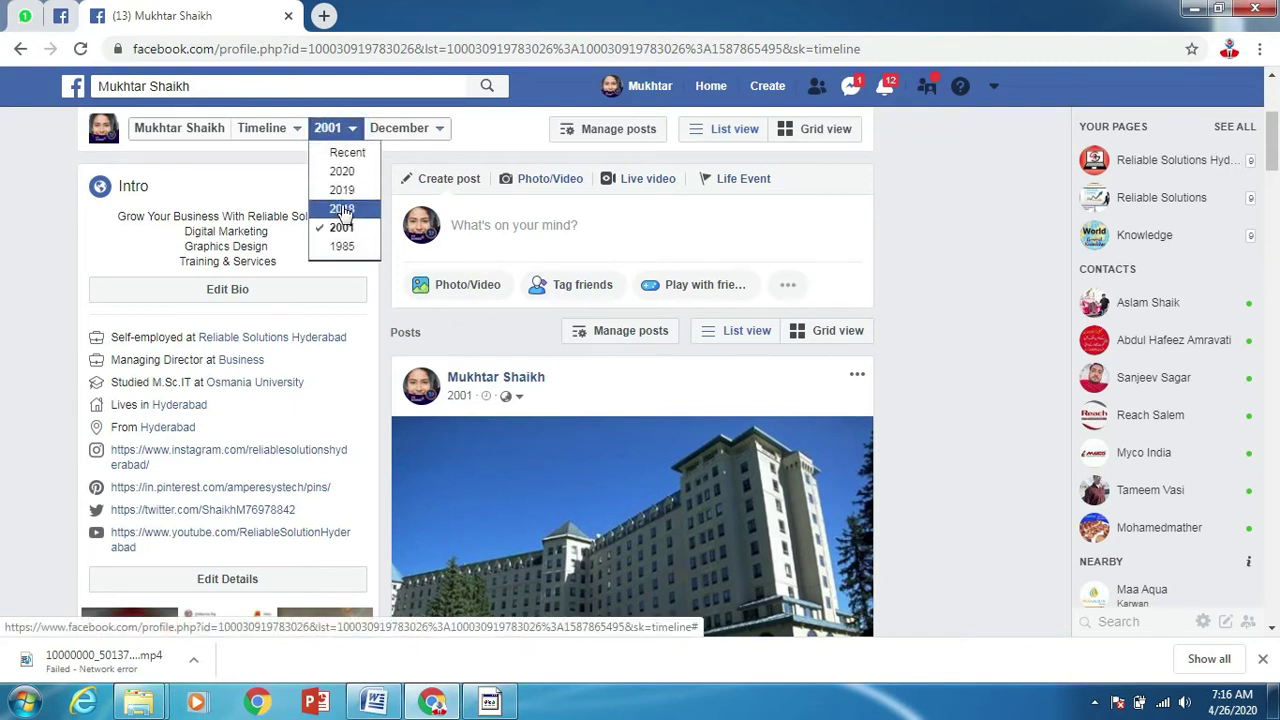
{"action": "left_click", "coordinate": [341, 190]}
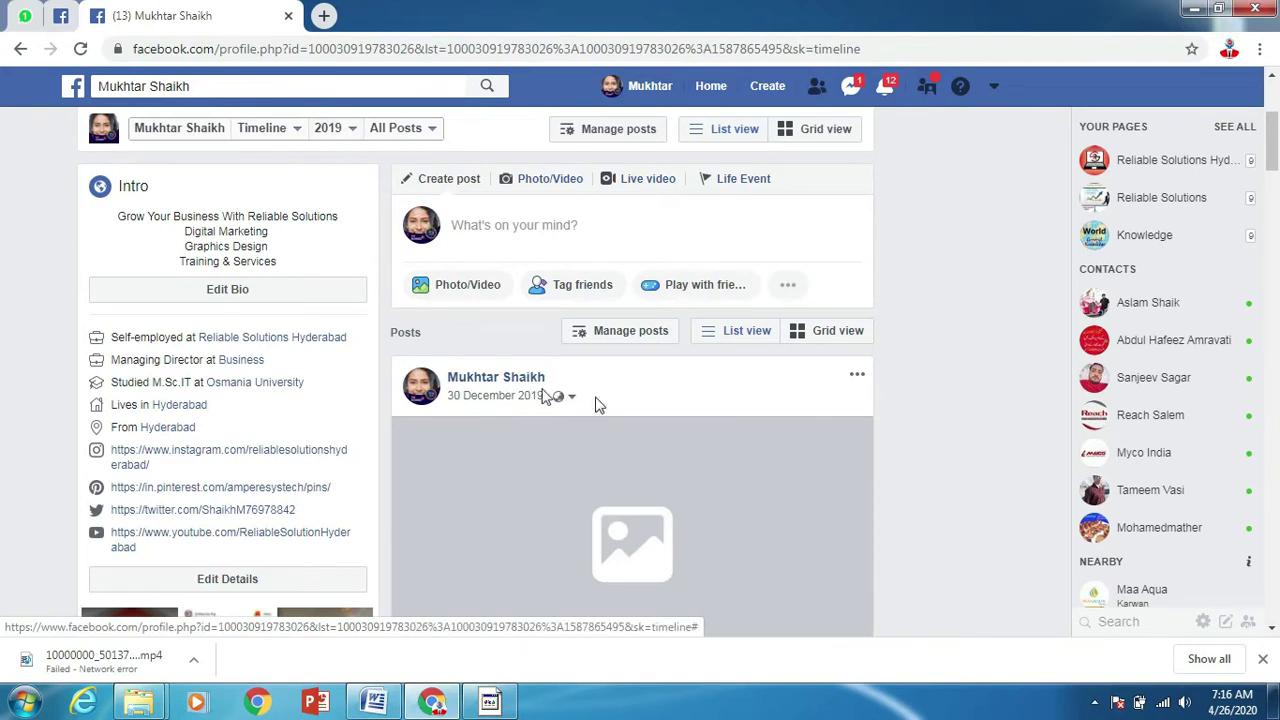
Step: Return the timeline to Recent, showing the newest profile-picture update
{"action": "scroll", "coordinate": [506, 414], "scroll_direction": "down", "scroll_amount": 2}
{"action": "scroll", "coordinate": [517, 423], "scroll_direction": "down", "scroll_amount": 5}
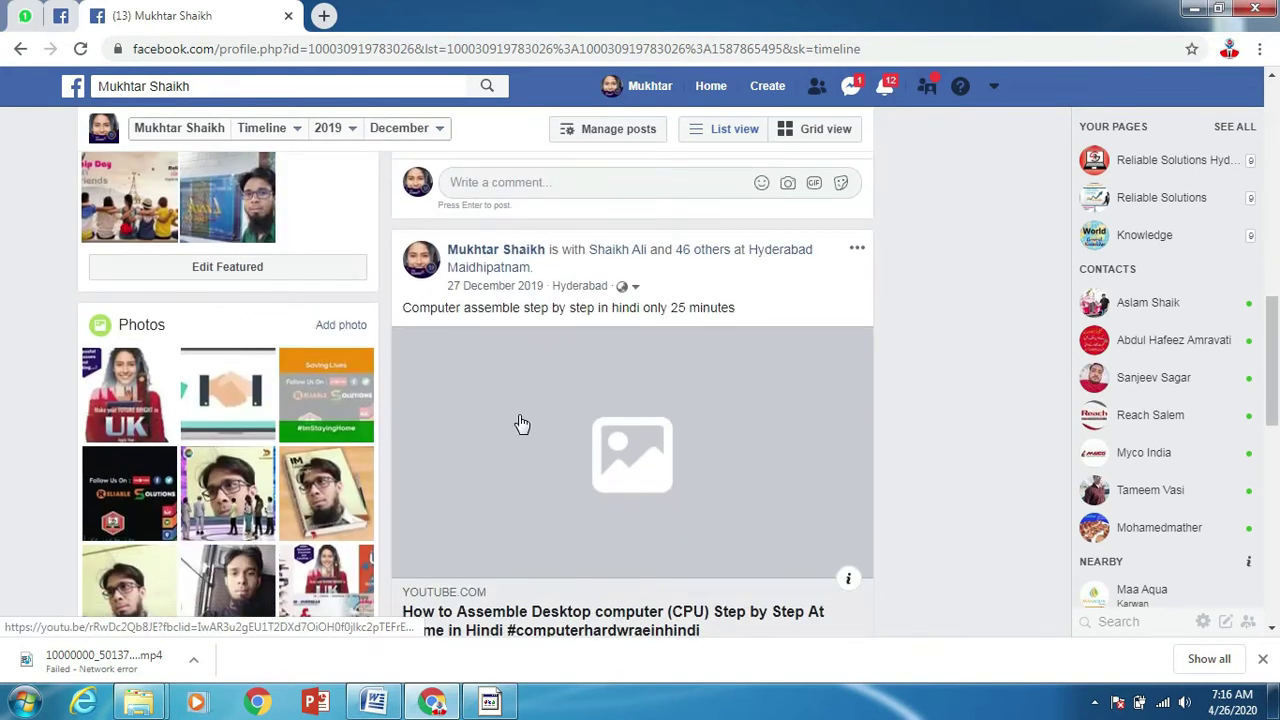
{"action": "scroll", "coordinate": [517, 426], "scroll_direction": "up", "scroll_amount": 5}
{"action": "left_click", "coordinate": [333, 128]}
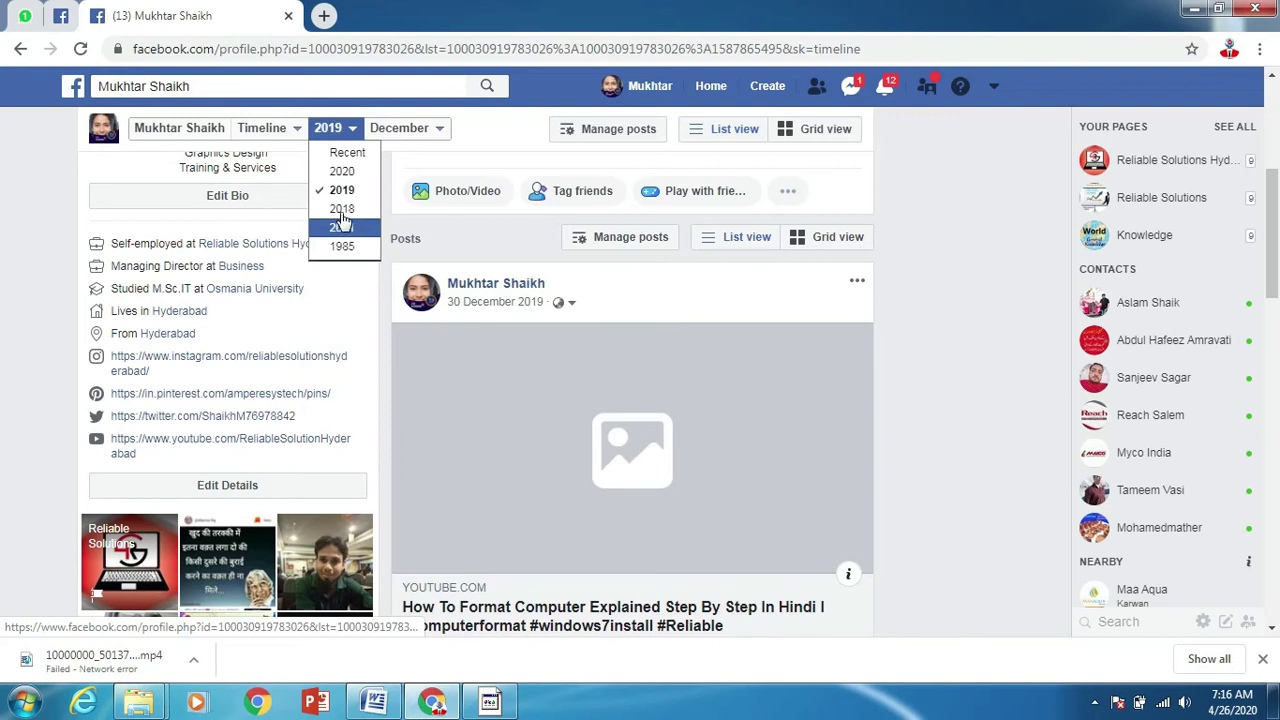
{"action": "left_click", "coordinate": [348, 153]}
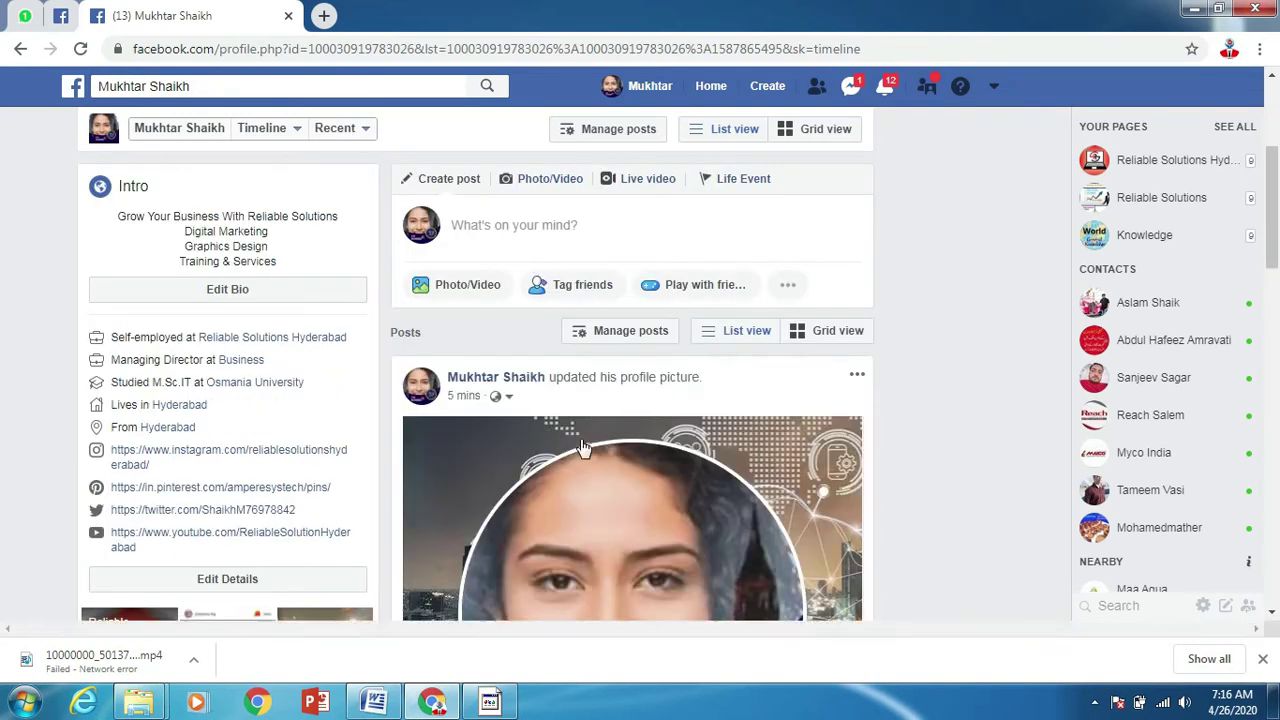
{"action": "scroll", "coordinate": [622, 378], "scroll_direction": "down", "scroll_amount": 6}
{"action": "scroll", "coordinate": [485, 360], "scroll_direction": "up", "scroll_amount": 3}
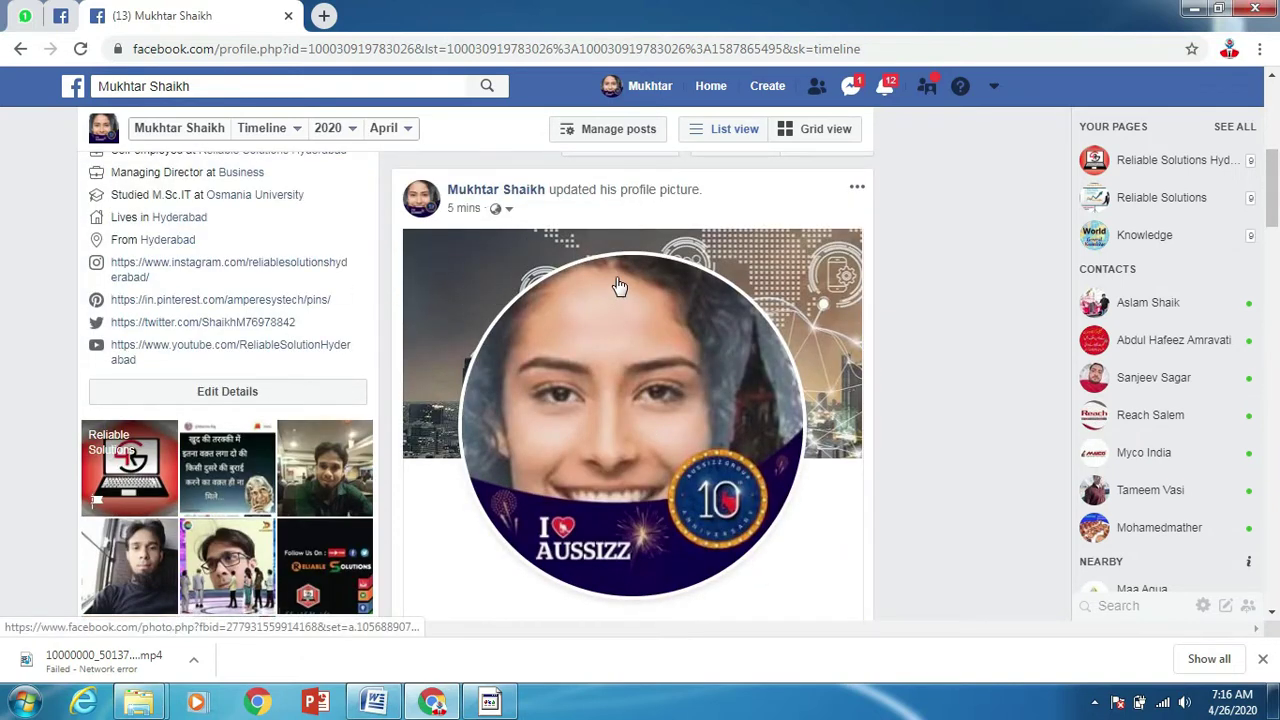
Step: Hide the 10th Anniversary profile-picture post from the timeline
{"action": "left_click", "coordinate": [859, 188]}
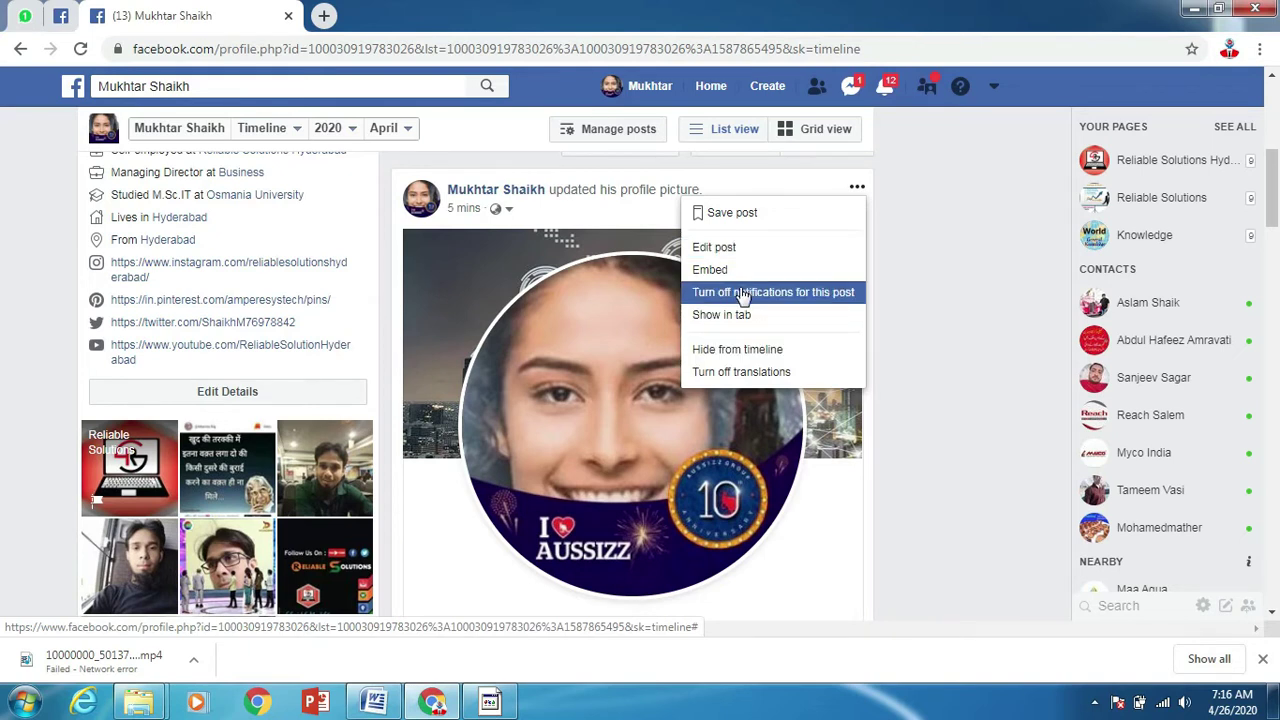
{"action": "left_click", "coordinate": [762, 358]}
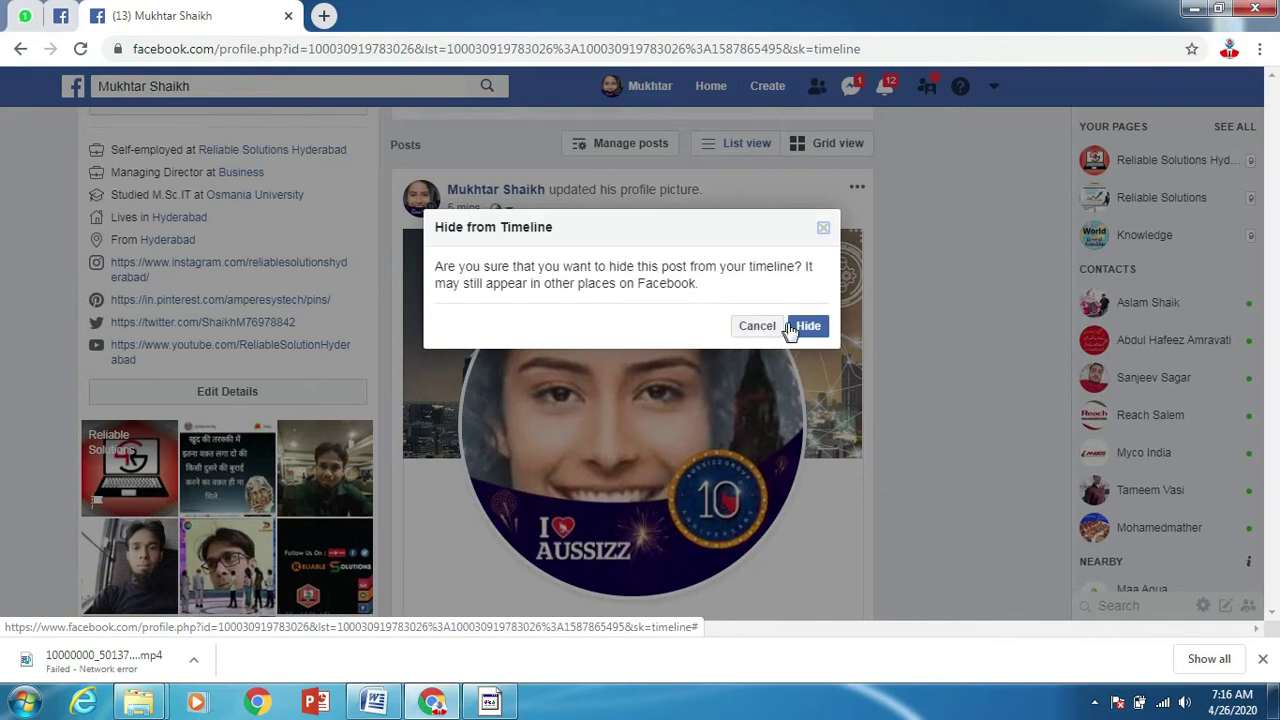
{"action": "left_click", "coordinate": [806, 329]}
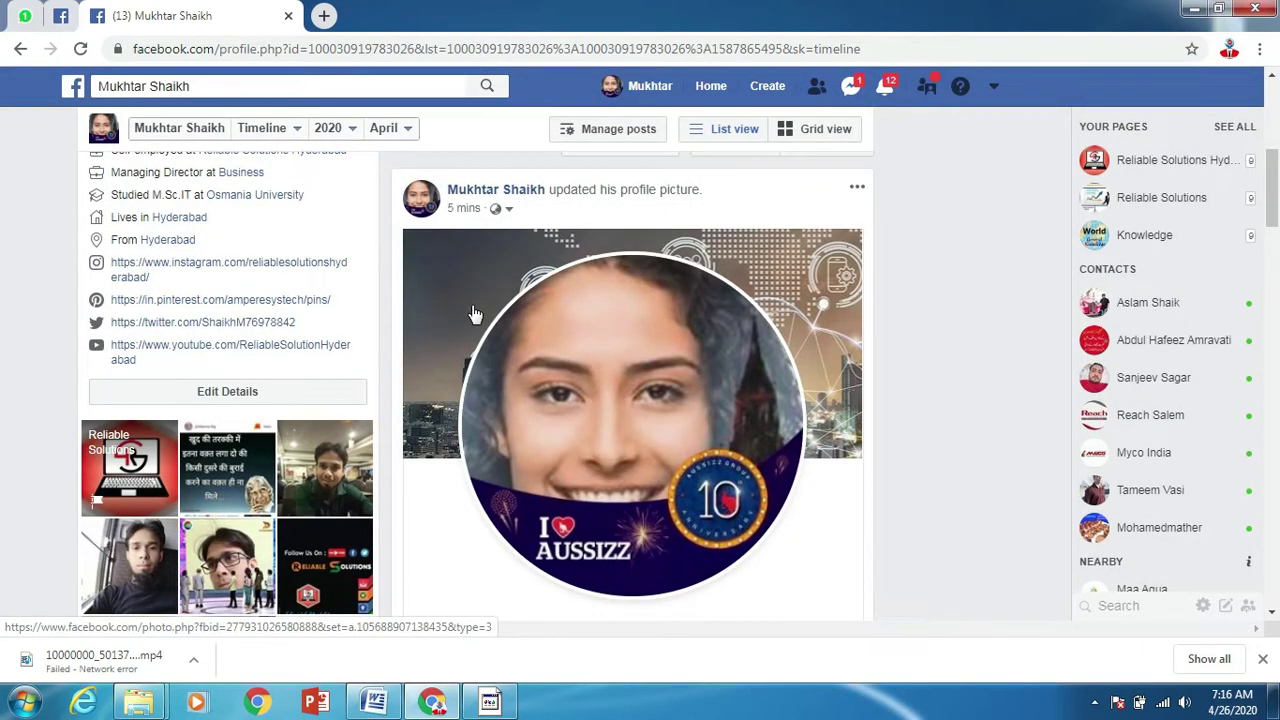
{"action": "scroll", "coordinate": [362, 214], "scroll_direction": "down", "scroll_amount": 3}
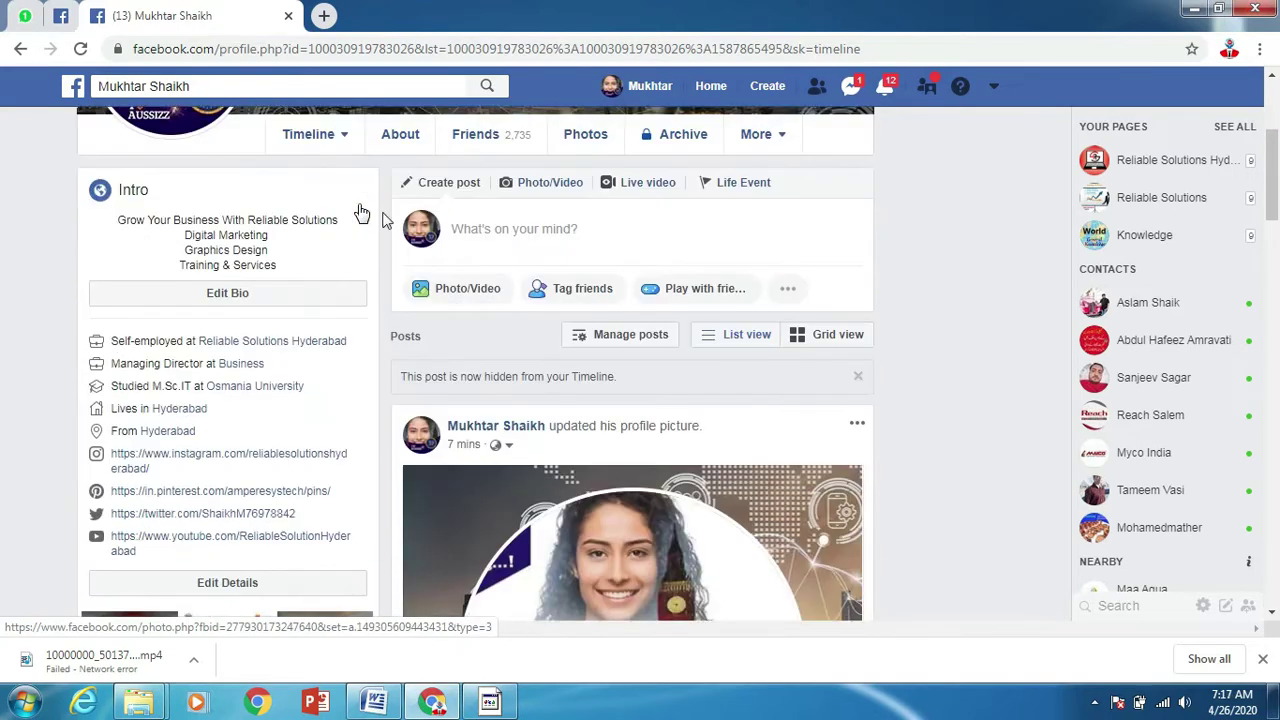
{"action": "scroll", "coordinate": [340, 417], "scroll_direction": "up", "scroll_amount": 3}
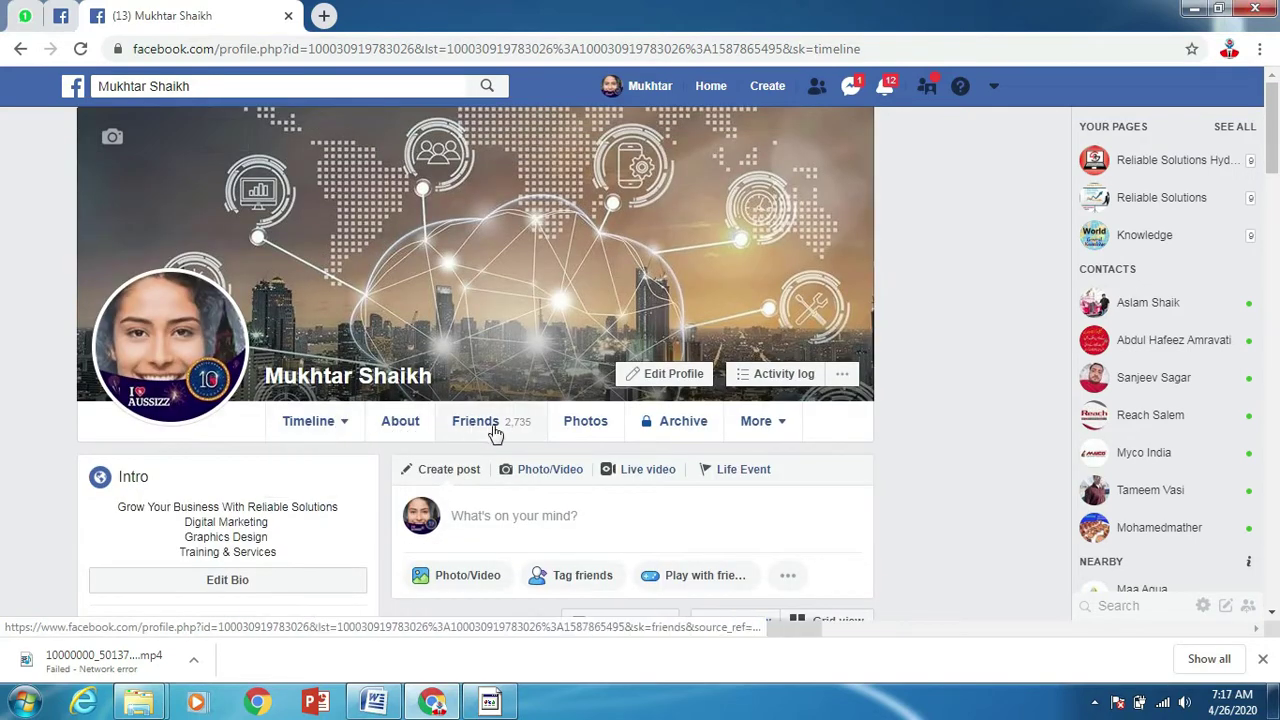
Step: Reload the Timeline so the UK study-visa picture update appears first
{"action": "scroll", "coordinate": [494, 375], "scroll_direction": "down", "scroll_amount": 5}
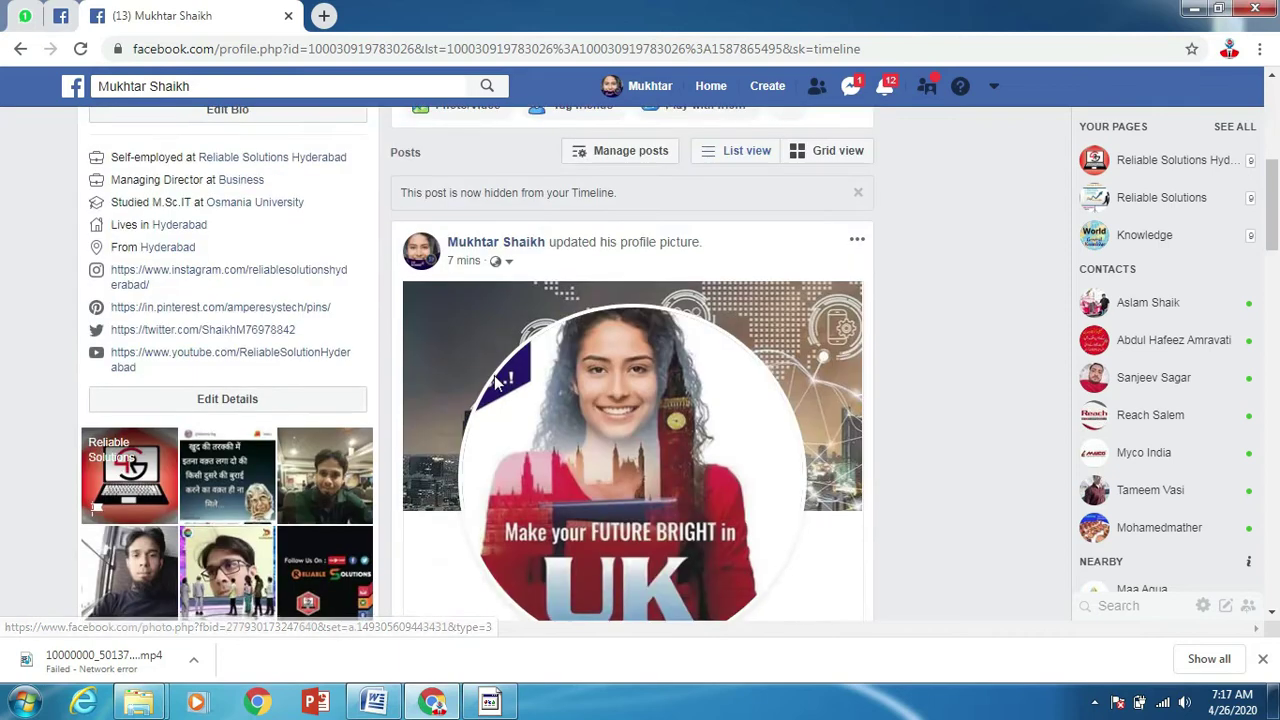
{"action": "scroll", "coordinate": [453, 242], "scroll_direction": "down", "scroll_amount": 1}
{"action": "scroll", "coordinate": [457, 262], "scroll_direction": "up", "scroll_amount": 6}
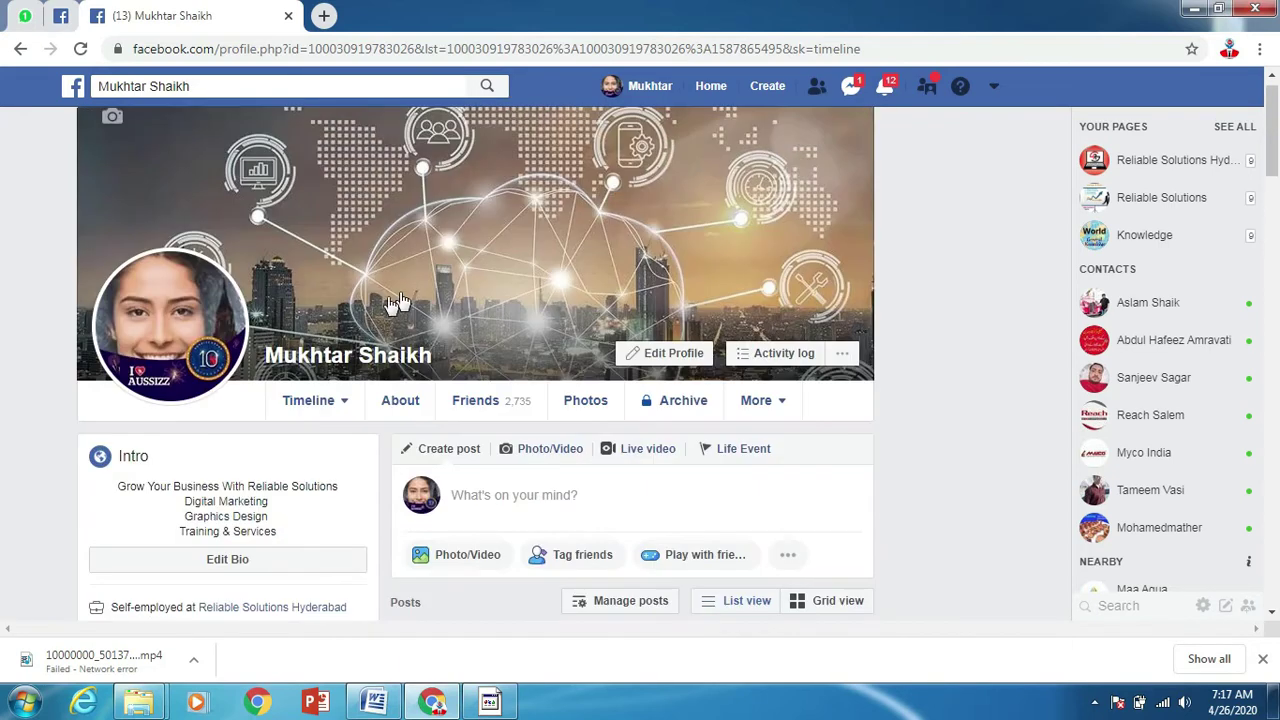
{"action": "left_click", "coordinate": [335, 420]}
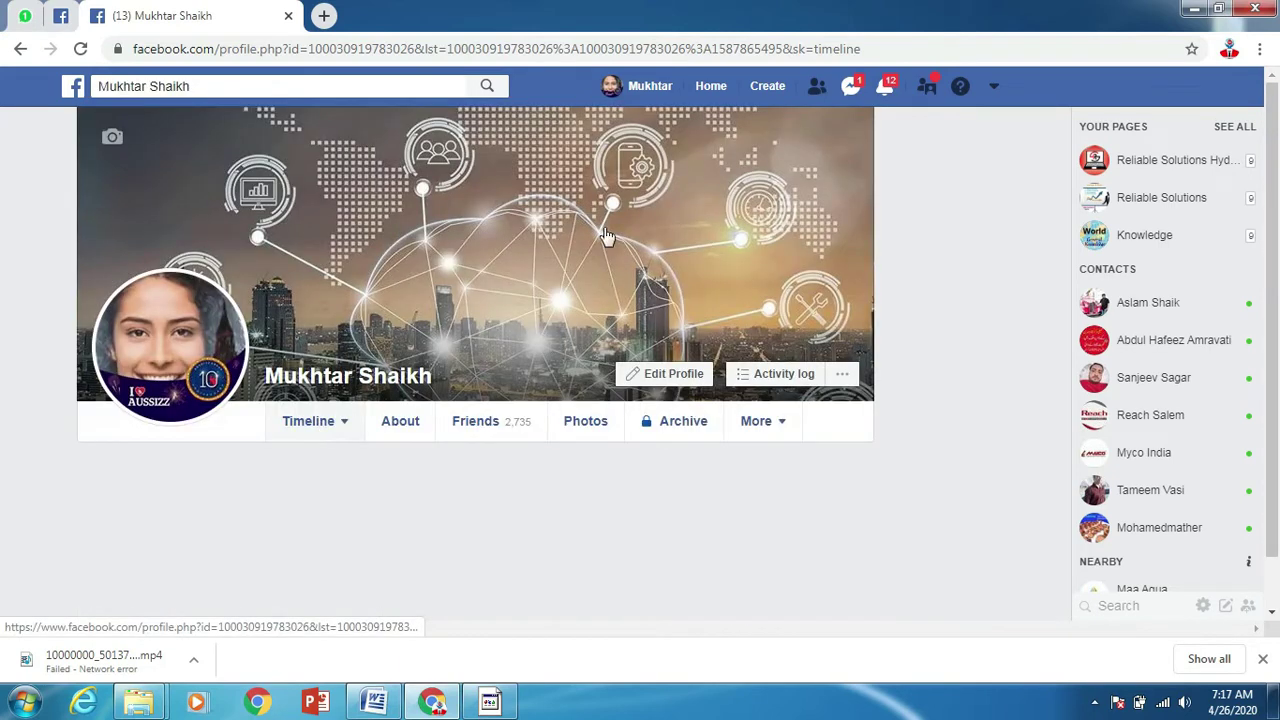
{"action": "scroll", "coordinate": [630, 225], "scroll_direction": "down", "scroll_amount": 4}
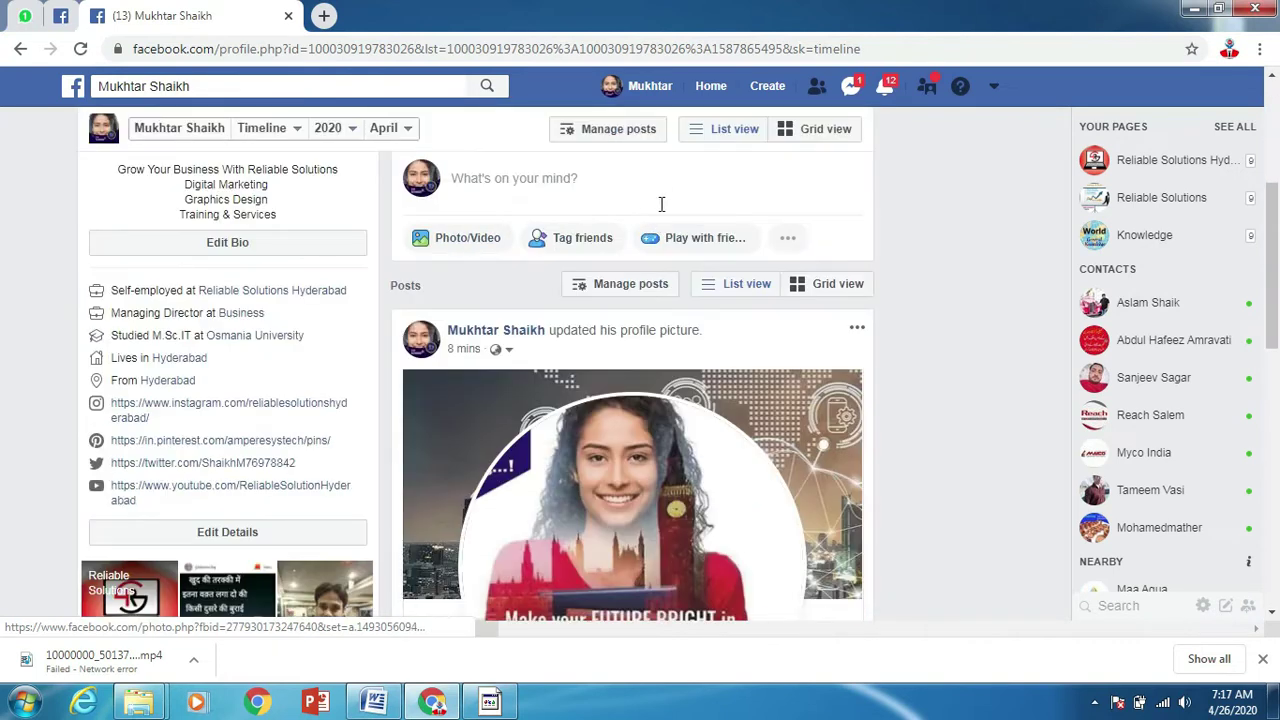
Step: Open Manage posts and tick the 19/04/2020 Coronavirus information post
{"action": "left_click", "coordinate": [603, 140]}
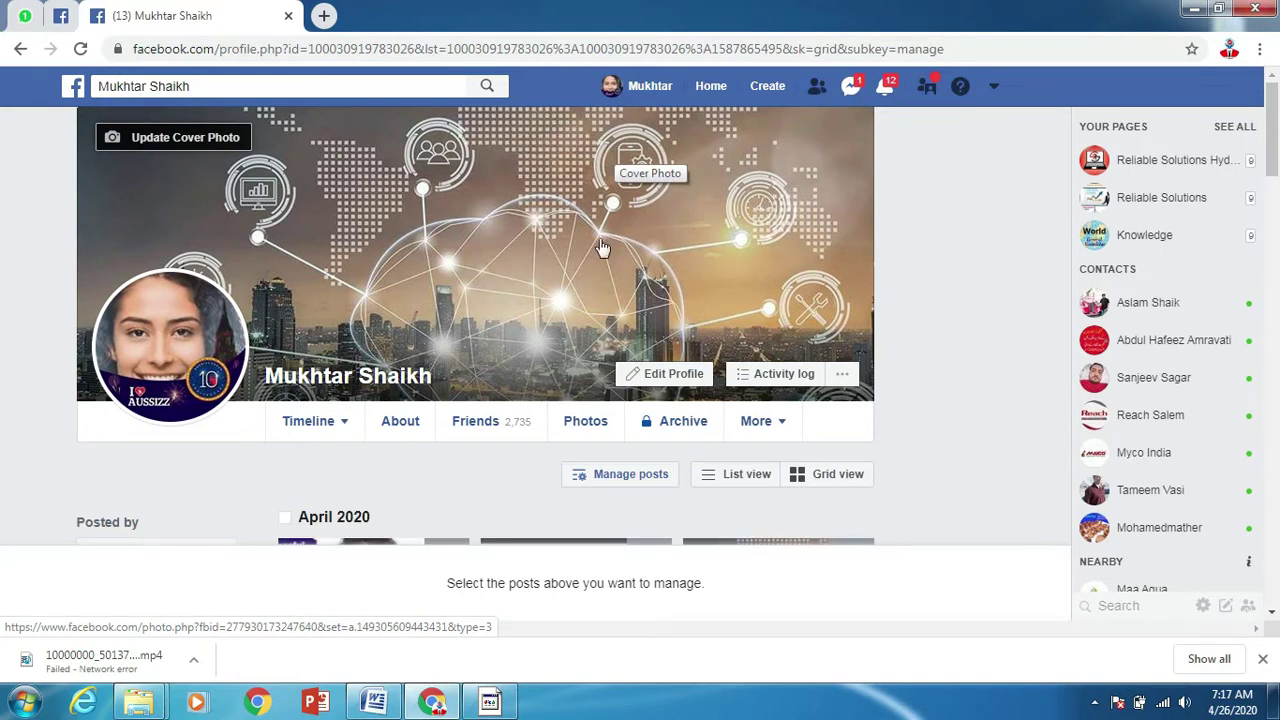
{"action": "scroll", "coordinate": [603, 248], "scroll_direction": "down", "scroll_amount": 3}
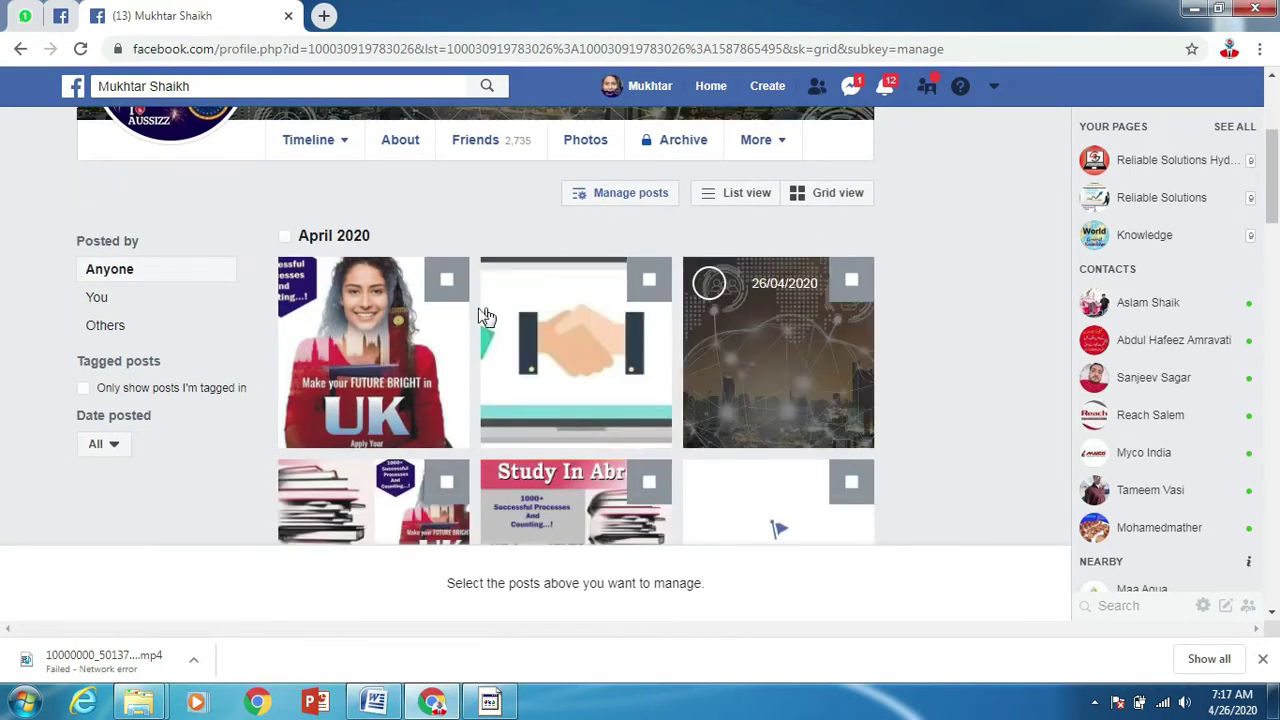
{"action": "scroll", "coordinate": [765, 366], "scroll_direction": "down", "scroll_amount": 2}
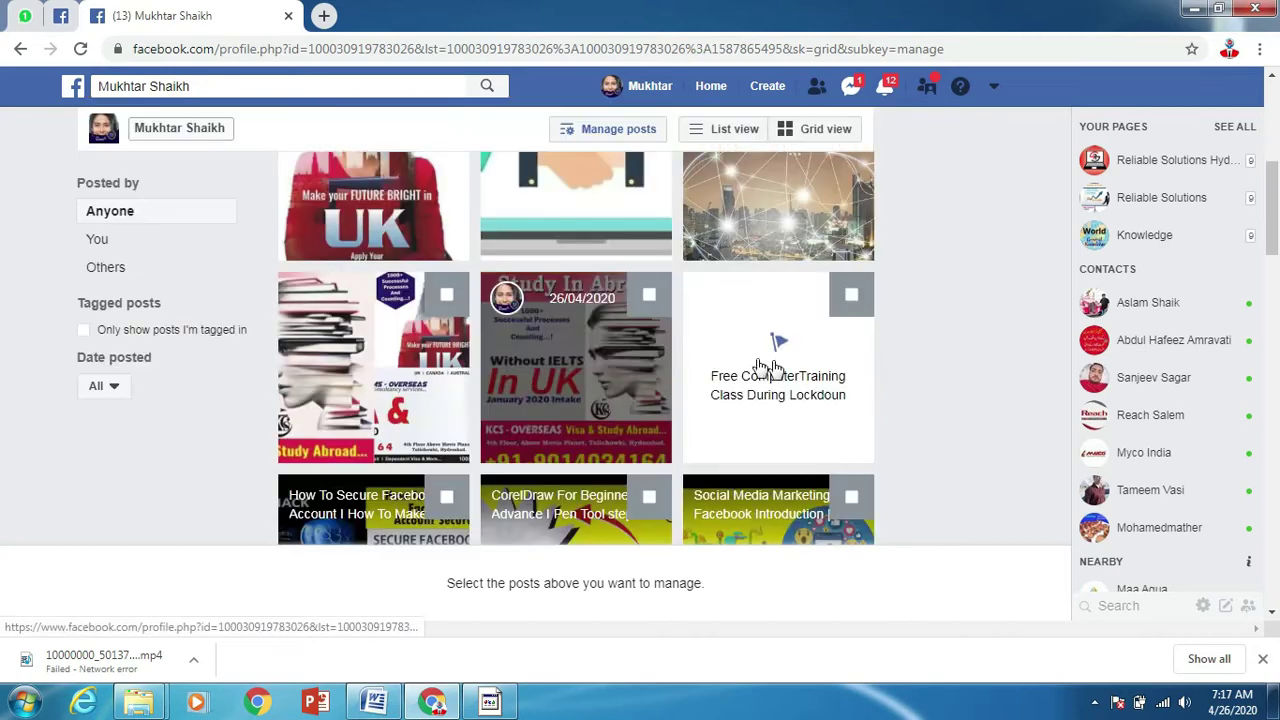
{"action": "scroll", "coordinate": [503, 388], "scroll_direction": "down", "scroll_amount": 1}
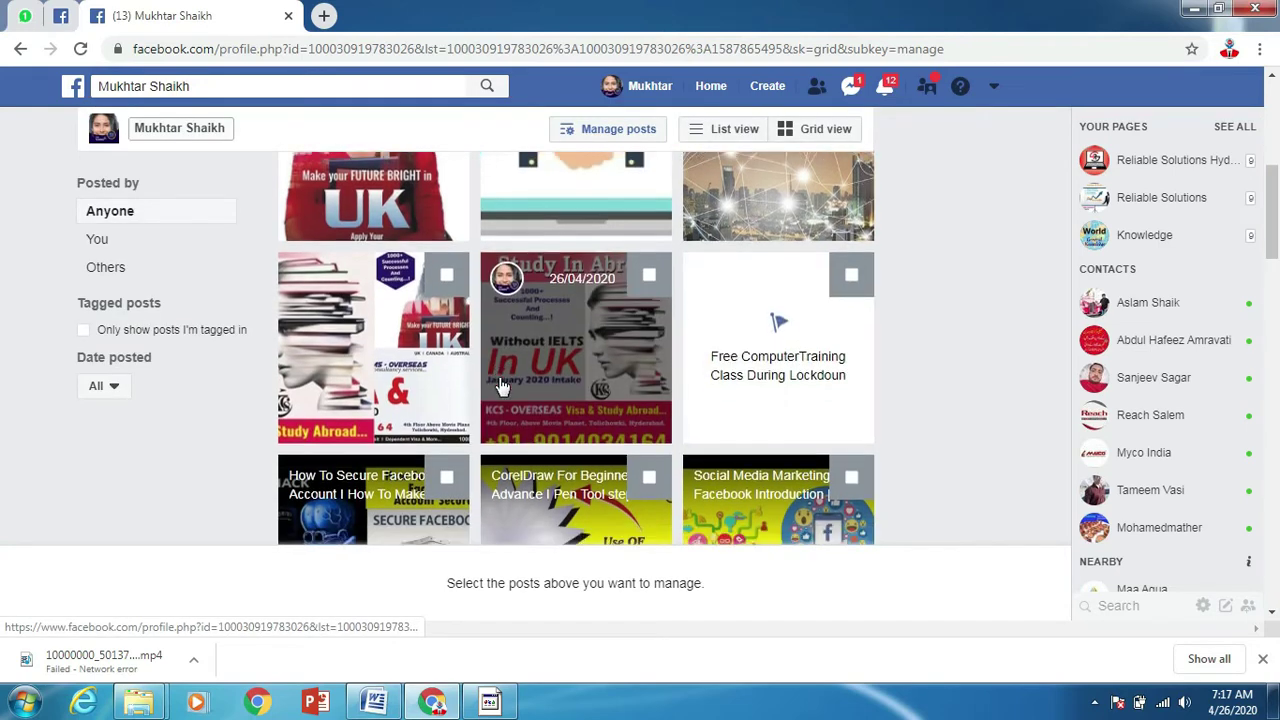
{"action": "scroll", "coordinate": [503, 388], "scroll_direction": "down", "scroll_amount": 2}
{"action": "scroll", "coordinate": [520, 382], "scroll_direction": "down", "scroll_amount": 2}
{"action": "scroll", "coordinate": [537, 376], "scroll_direction": "down", "scroll_amount": 2}
{"action": "scroll", "coordinate": [537, 376], "scroll_direction": "up", "scroll_amount": 2}
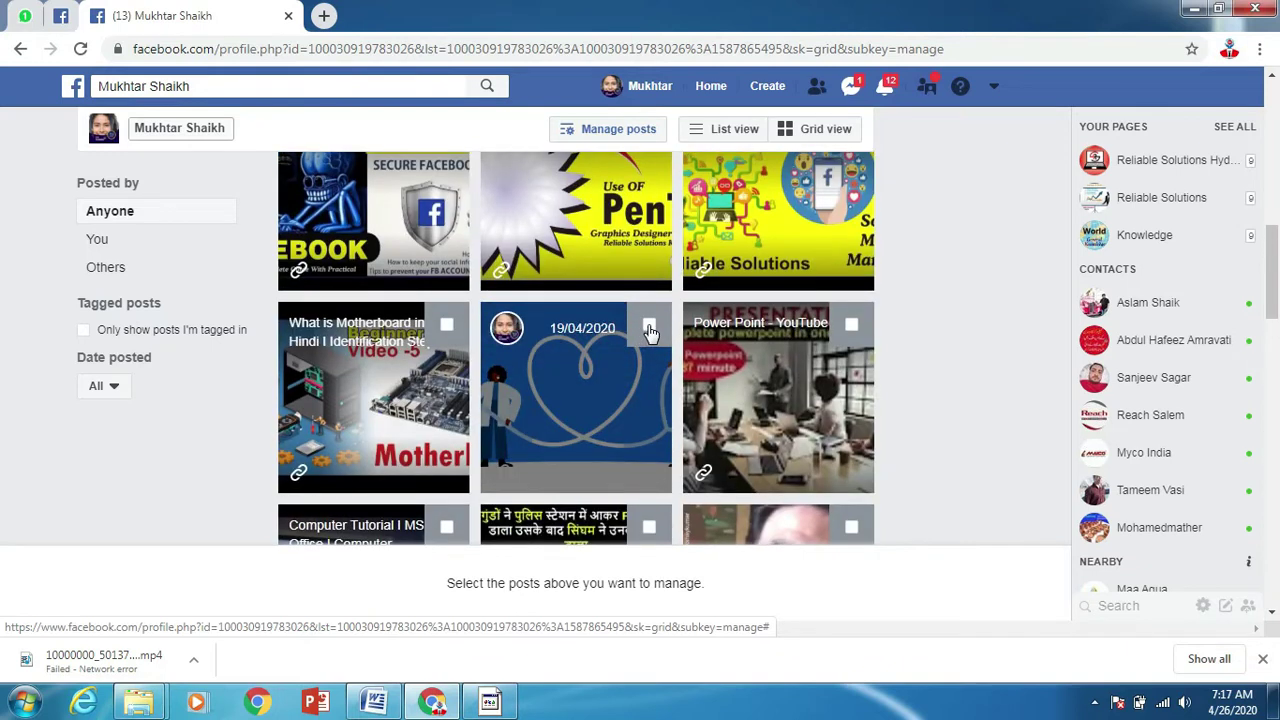
{"action": "left_click", "coordinate": [649, 328]}
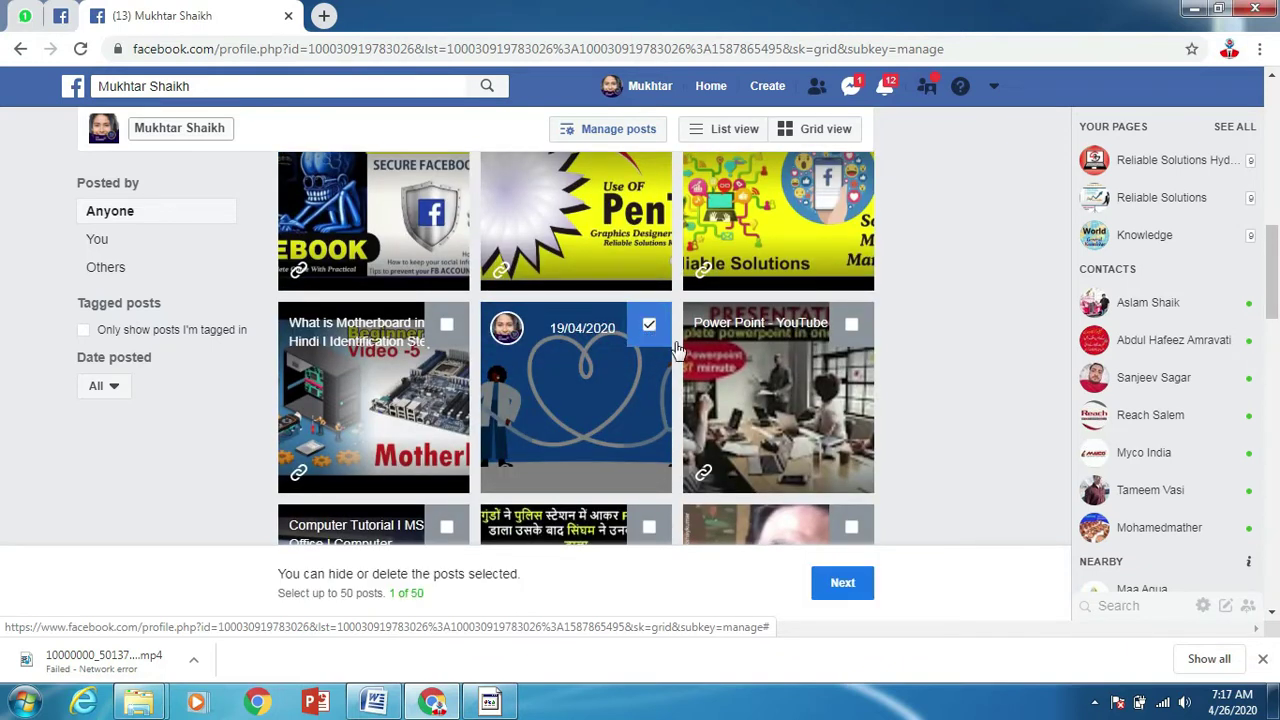
Step: Tick a UK post as well, so 2 of 50 posts are selected
{"action": "scroll", "coordinate": [685, 365], "scroll_direction": "down", "scroll_amount": 1}
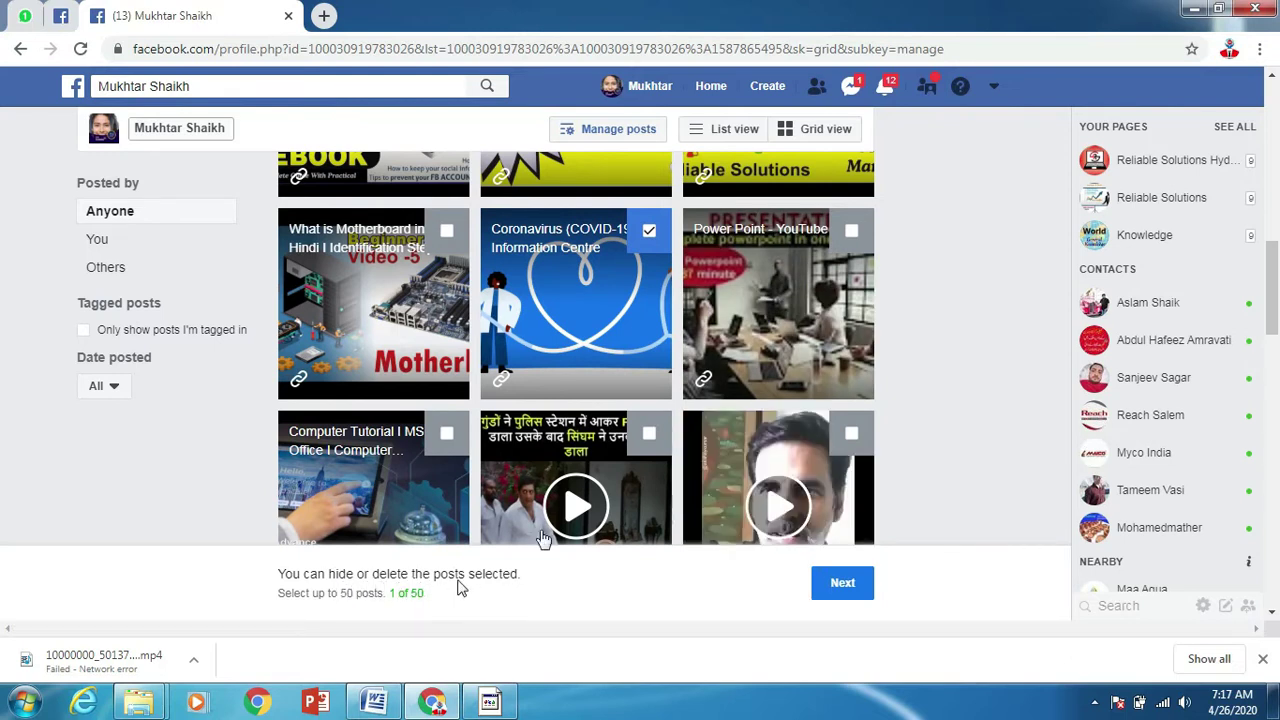
{"action": "scroll", "coordinate": [540, 480], "scroll_direction": "up", "scroll_amount": 6}
{"action": "scroll", "coordinate": [455, 388], "scroll_direction": "up", "scroll_amount": 3}
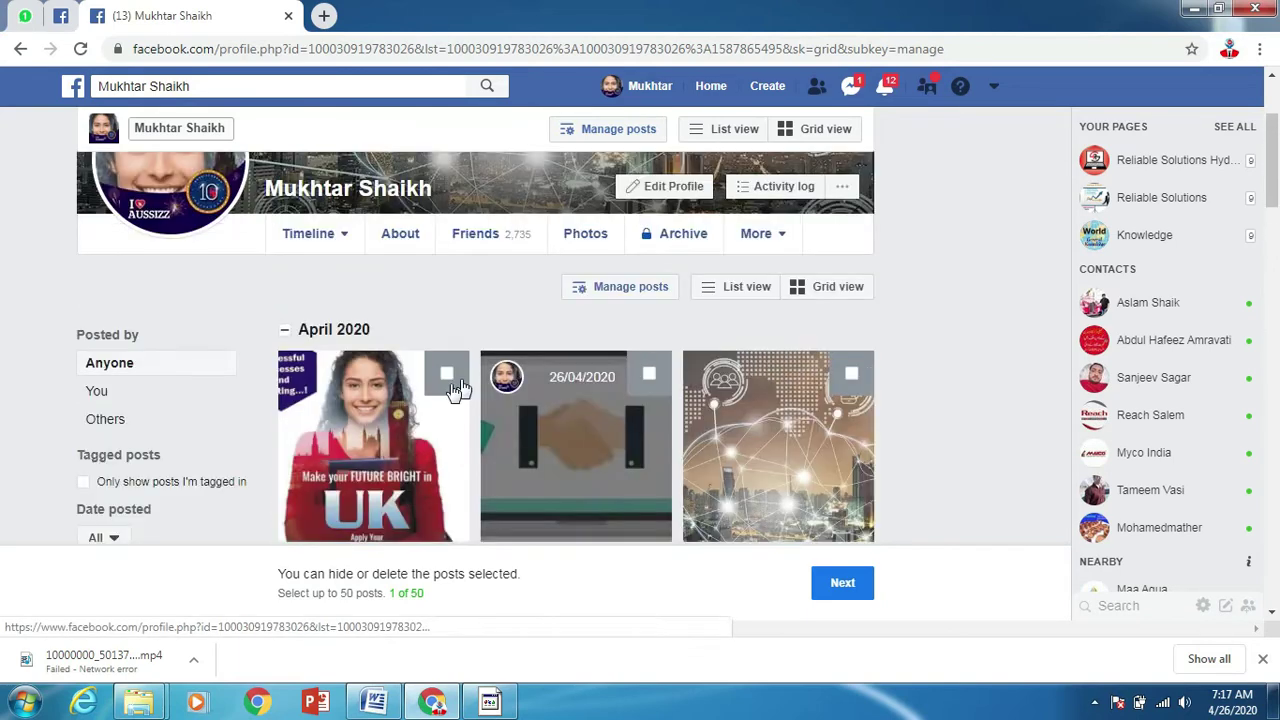
{"action": "scroll", "coordinate": [567, 409], "scroll_direction": "down", "scroll_amount": 2}
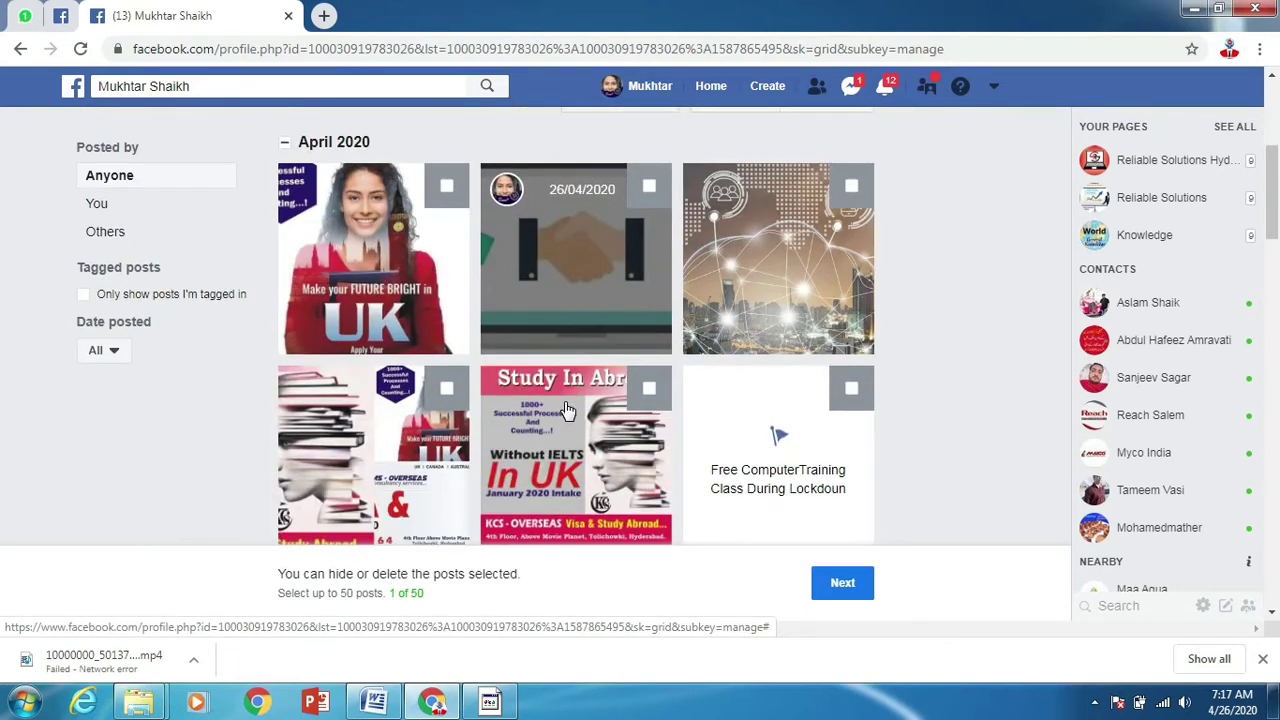
{"action": "scroll", "coordinate": [565, 410], "scroll_direction": "down", "scroll_amount": 2}
{"action": "scroll", "coordinate": [565, 410], "scroll_direction": "down", "scroll_amount": 2}
{"action": "scroll", "coordinate": [561, 414], "scroll_direction": "up", "scroll_amount": 5}
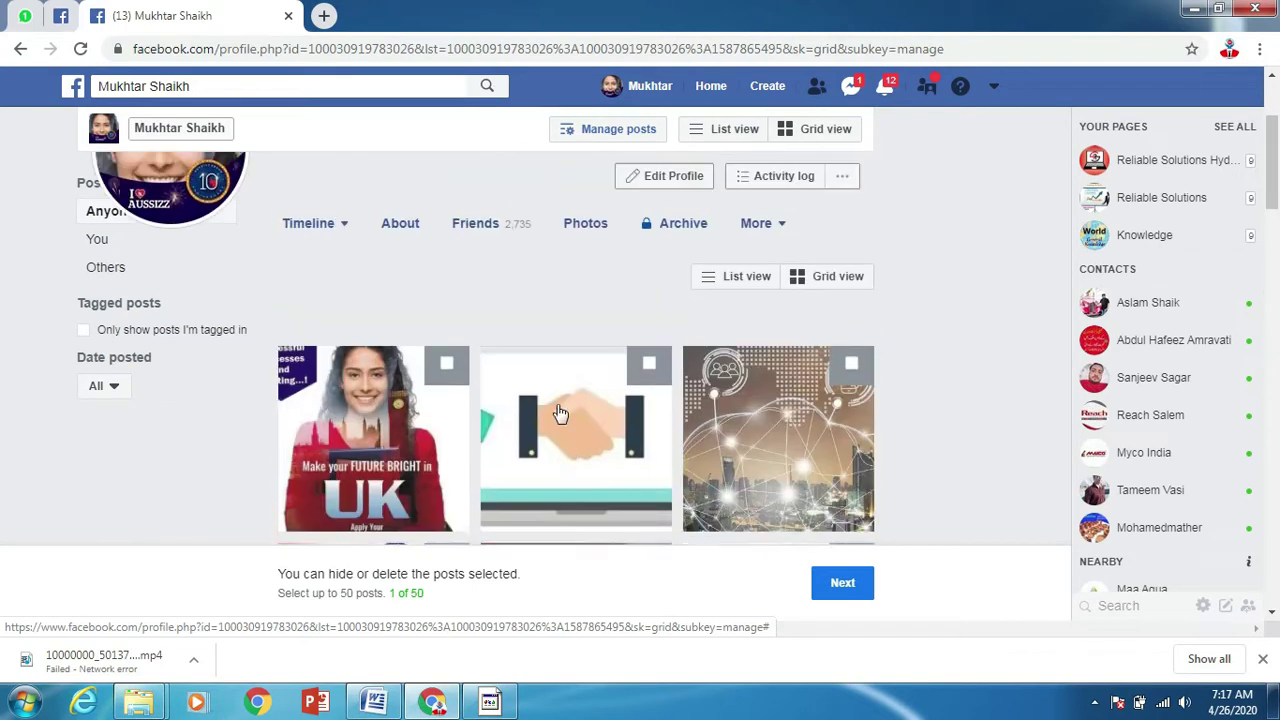
{"action": "left_click", "coordinate": [447, 374]}
{"action": "scroll", "coordinate": [600, 420], "scroll_direction": "down", "scroll_amount": 2}
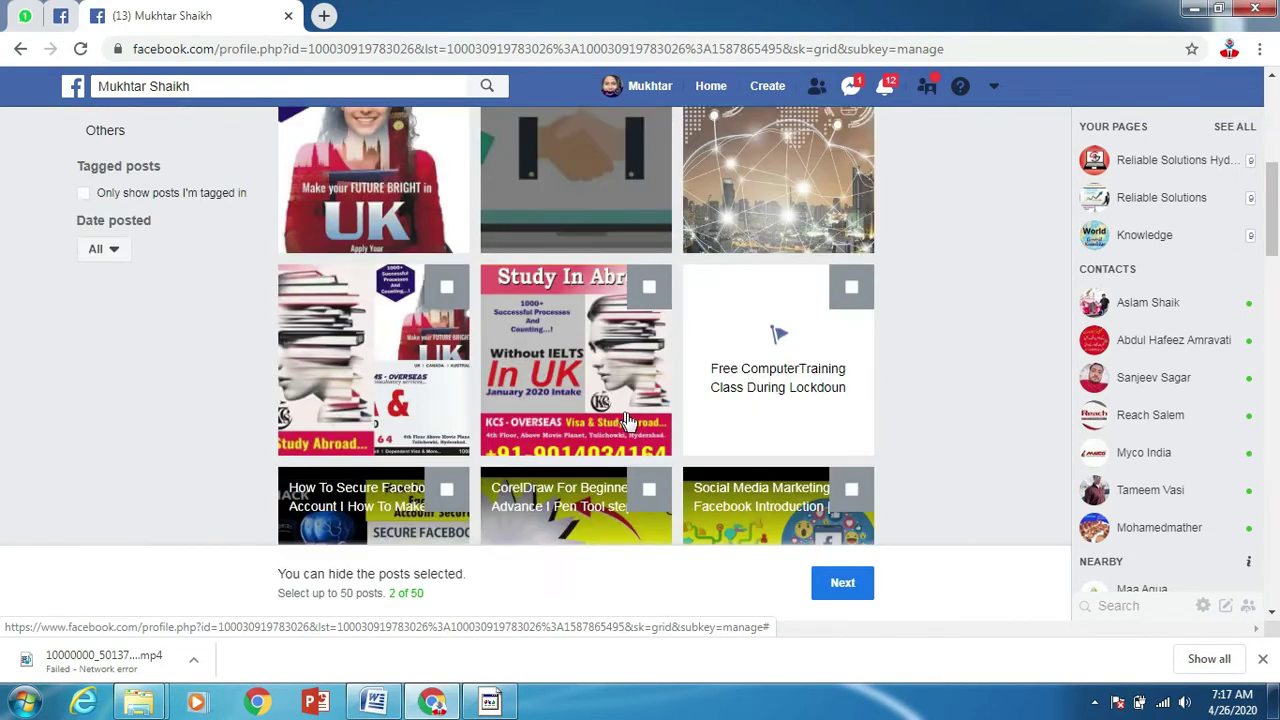
{"action": "scroll", "coordinate": [600, 420], "scroll_direction": "down", "scroll_amount": 2}
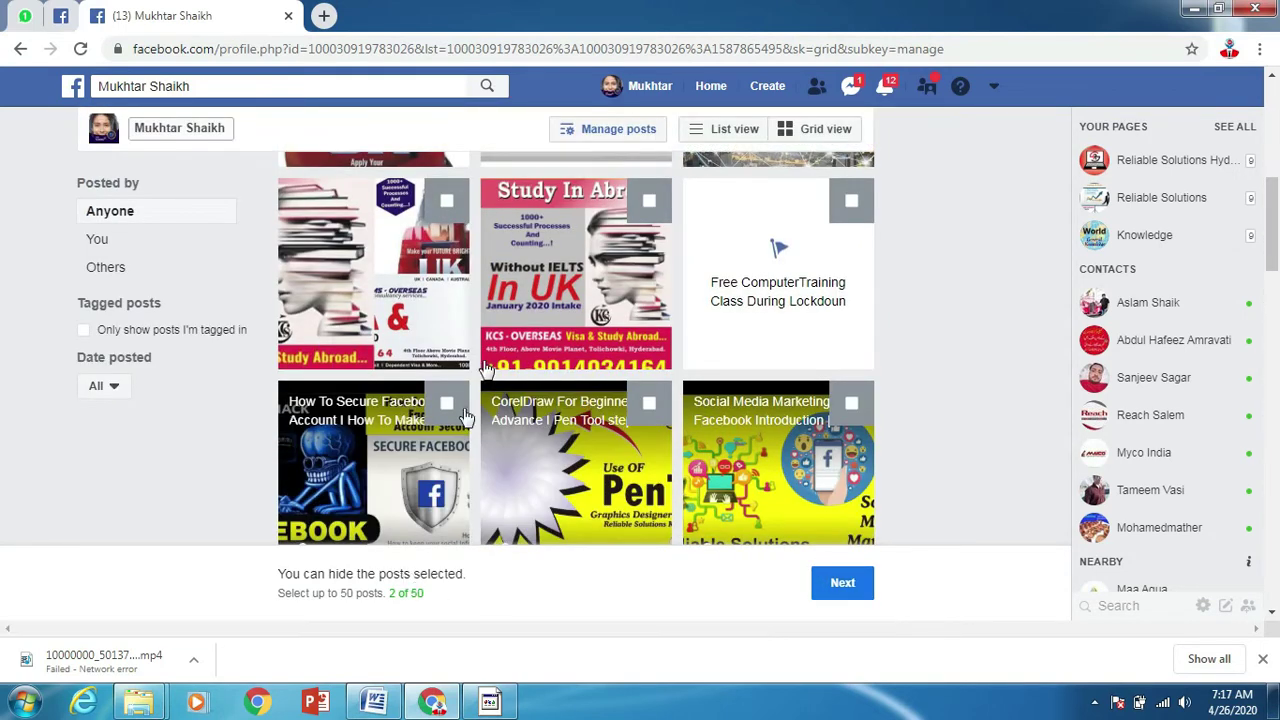
Step: Choose Hide posts for the two ticked posts and confirm hiding them
{"action": "left_click", "coordinate": [846, 585]}
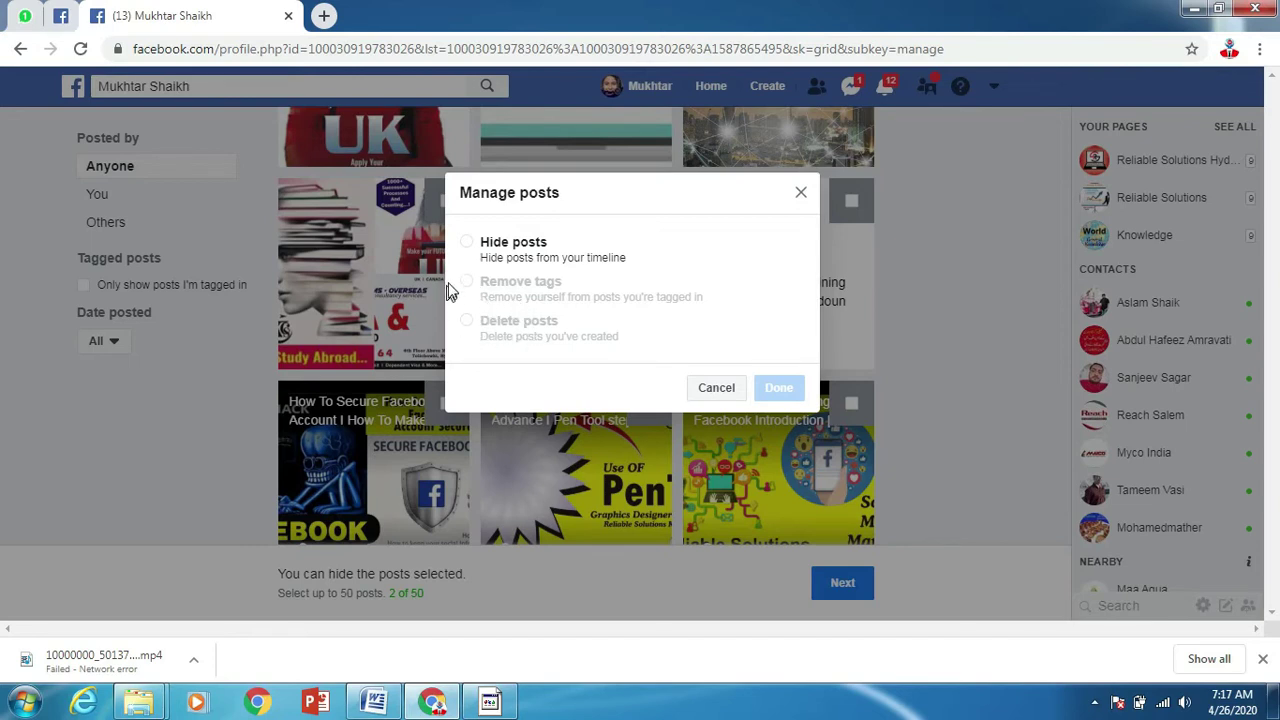
{"action": "left_click", "coordinate": [467, 245]}
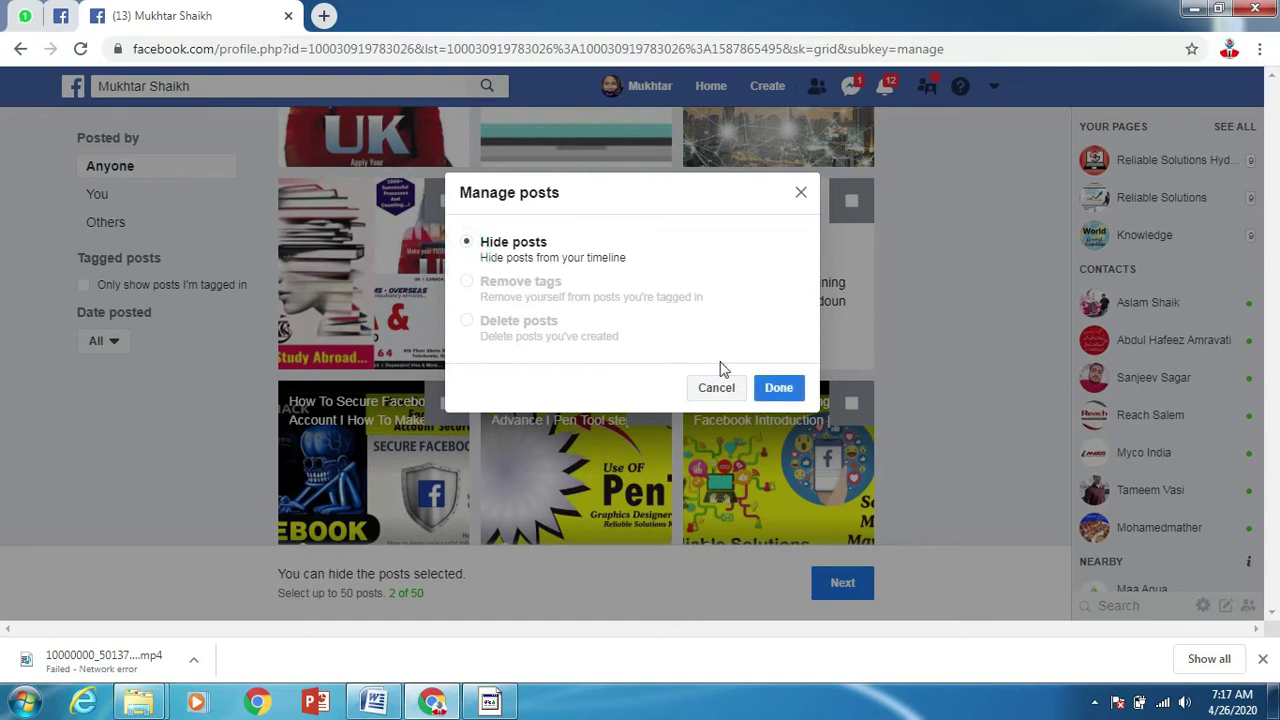
{"action": "left_click", "coordinate": [775, 387]}
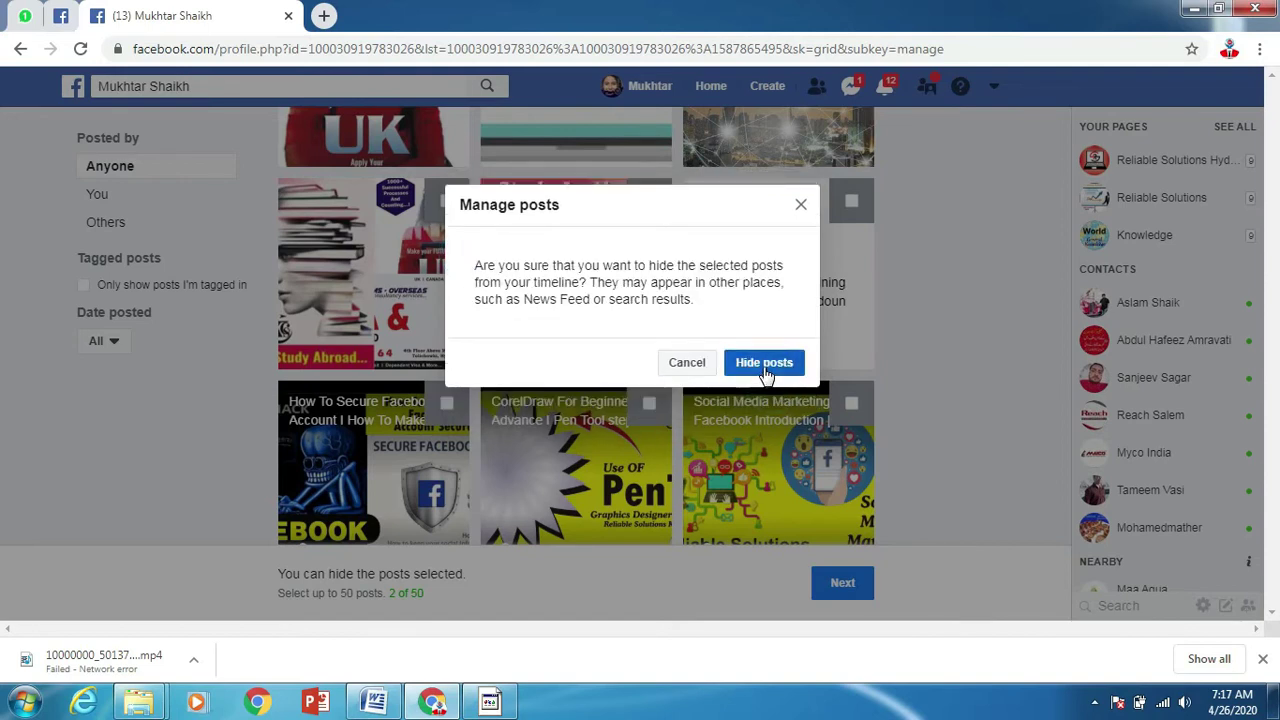
{"action": "left_click", "coordinate": [765, 368]}
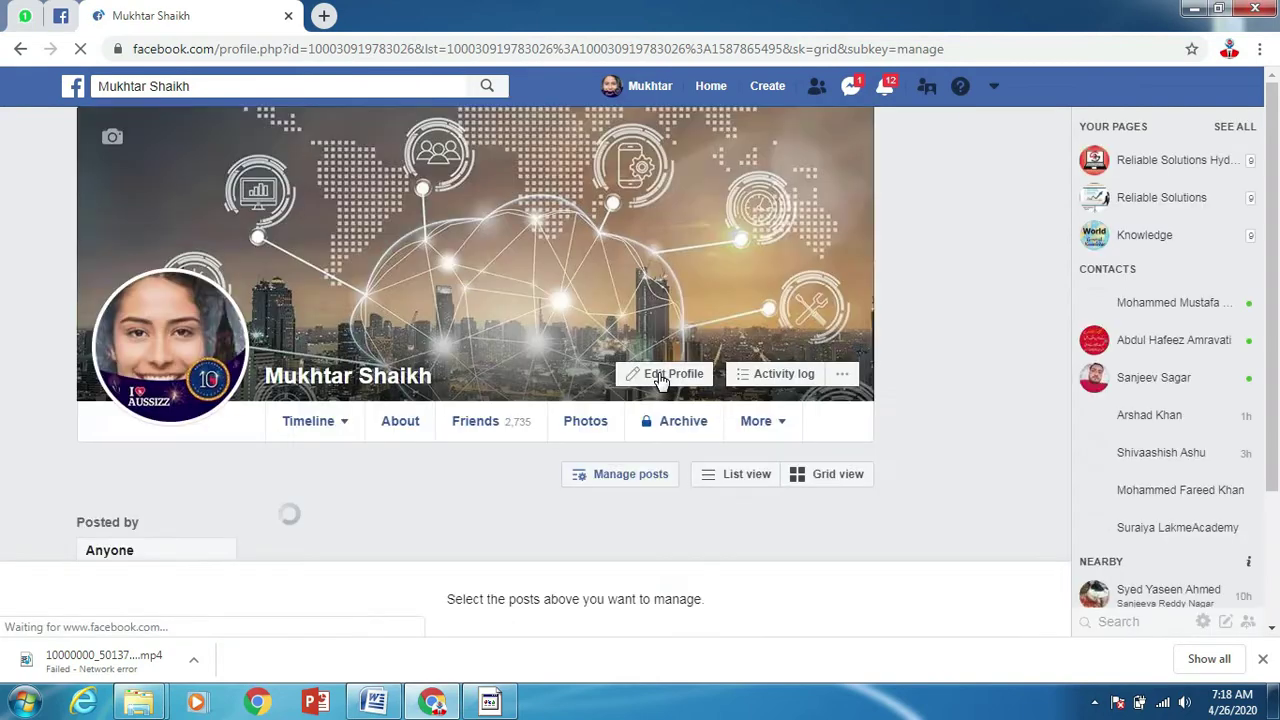
Step: Go back to the regular profile timeline
{"action": "scroll", "coordinate": [513, 420], "scroll_direction": "down", "scroll_amount": 2}
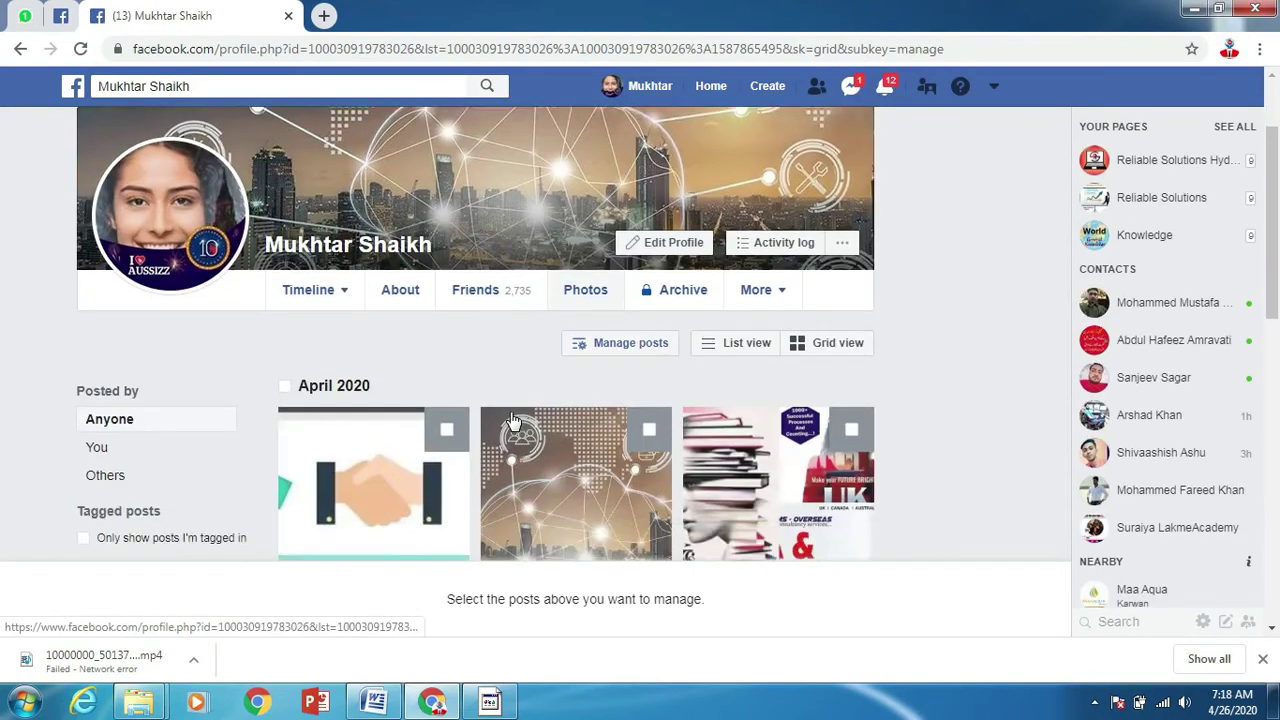
{"action": "scroll", "coordinate": [512, 420], "scroll_direction": "up", "scroll_amount": 1}
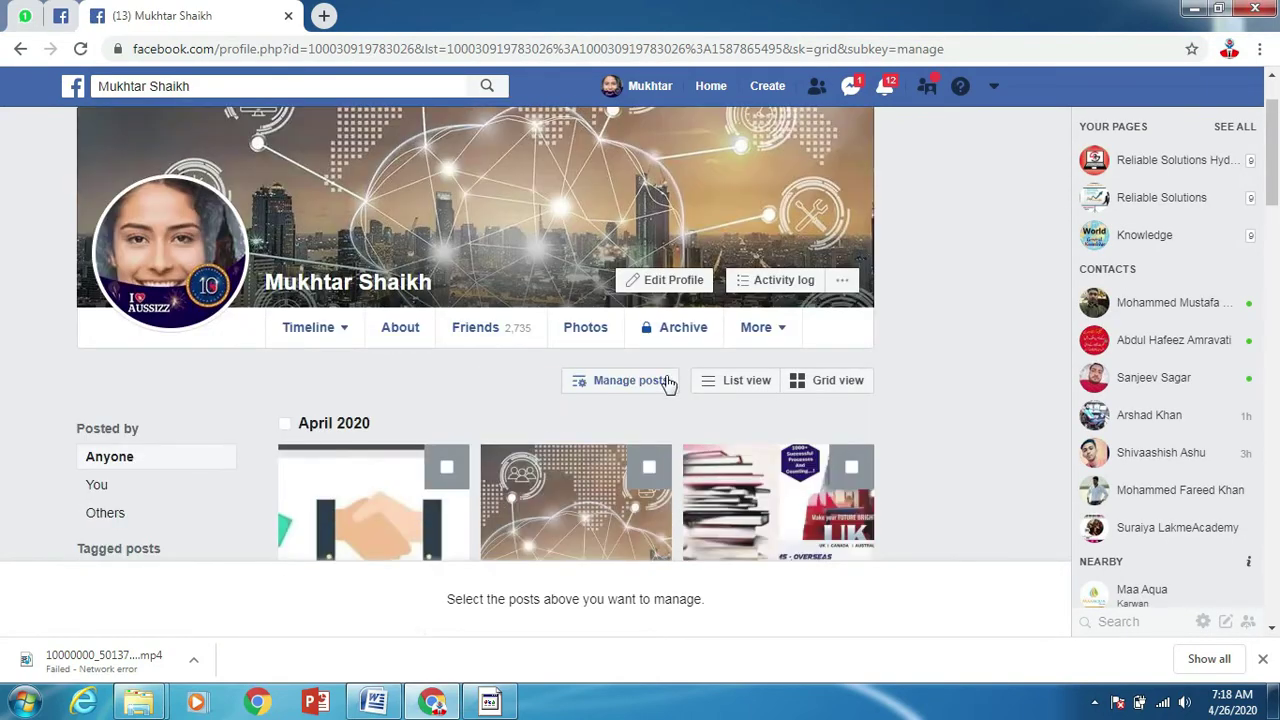
{"action": "scroll", "coordinate": [667, 381], "scroll_direction": "up", "scroll_amount": 1}
{"action": "scroll", "coordinate": [667, 381], "scroll_direction": "down", "scroll_amount": 4}
{"action": "scroll", "coordinate": [667, 381], "scroll_direction": "down", "scroll_amount": 1}
{"action": "scroll", "coordinate": [520, 378], "scroll_direction": "up", "scroll_amount": 6}
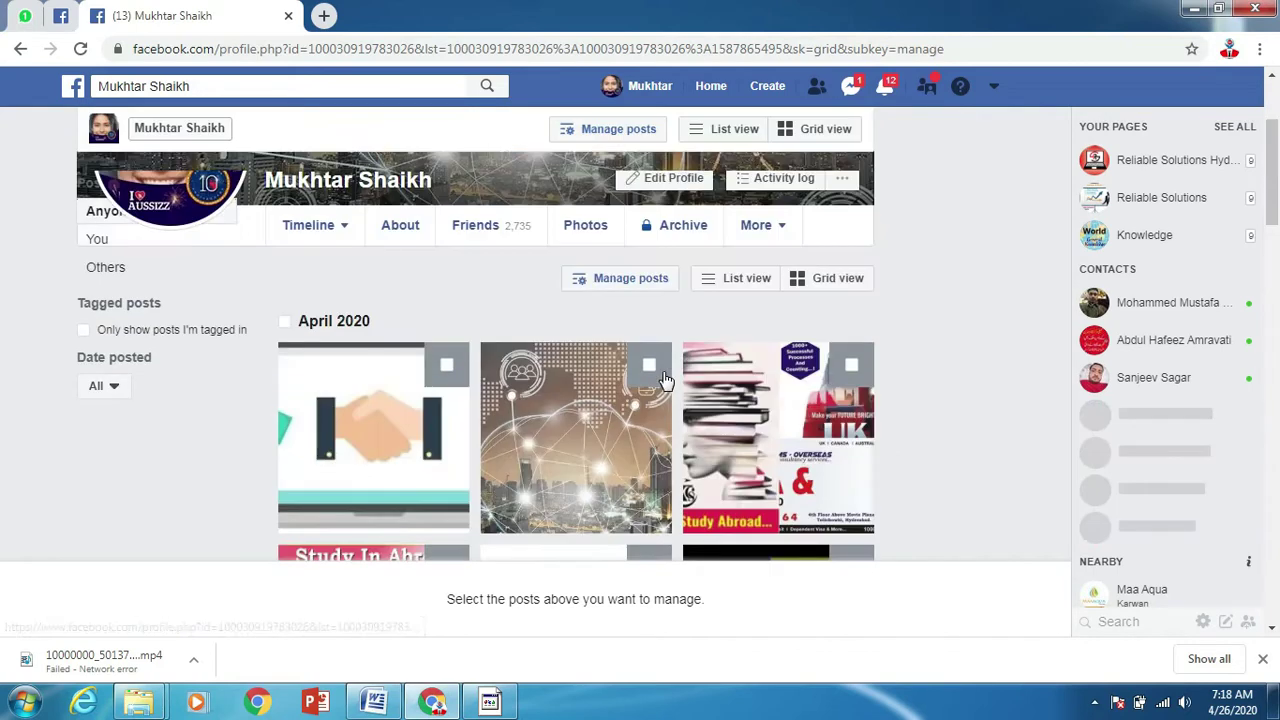
{"action": "scroll", "coordinate": [357, 374], "scroll_direction": "up", "scroll_amount": 2}
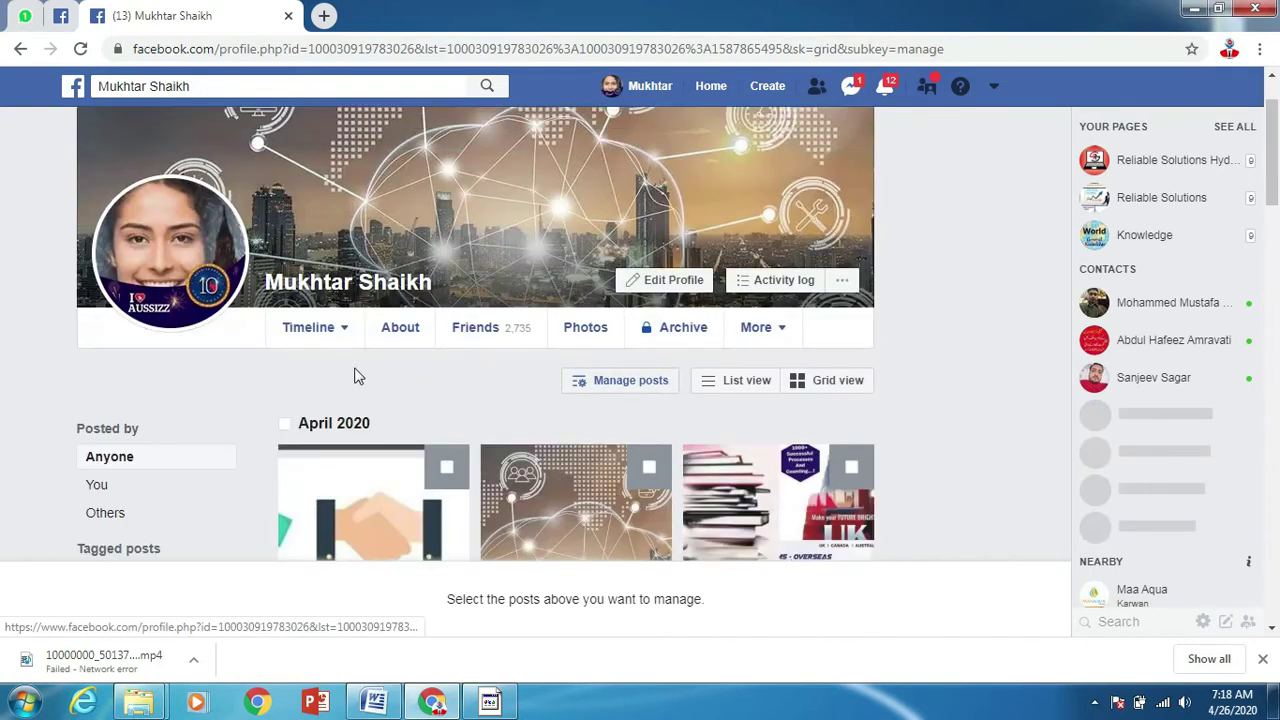
{"action": "left_click", "coordinate": [316, 333]}
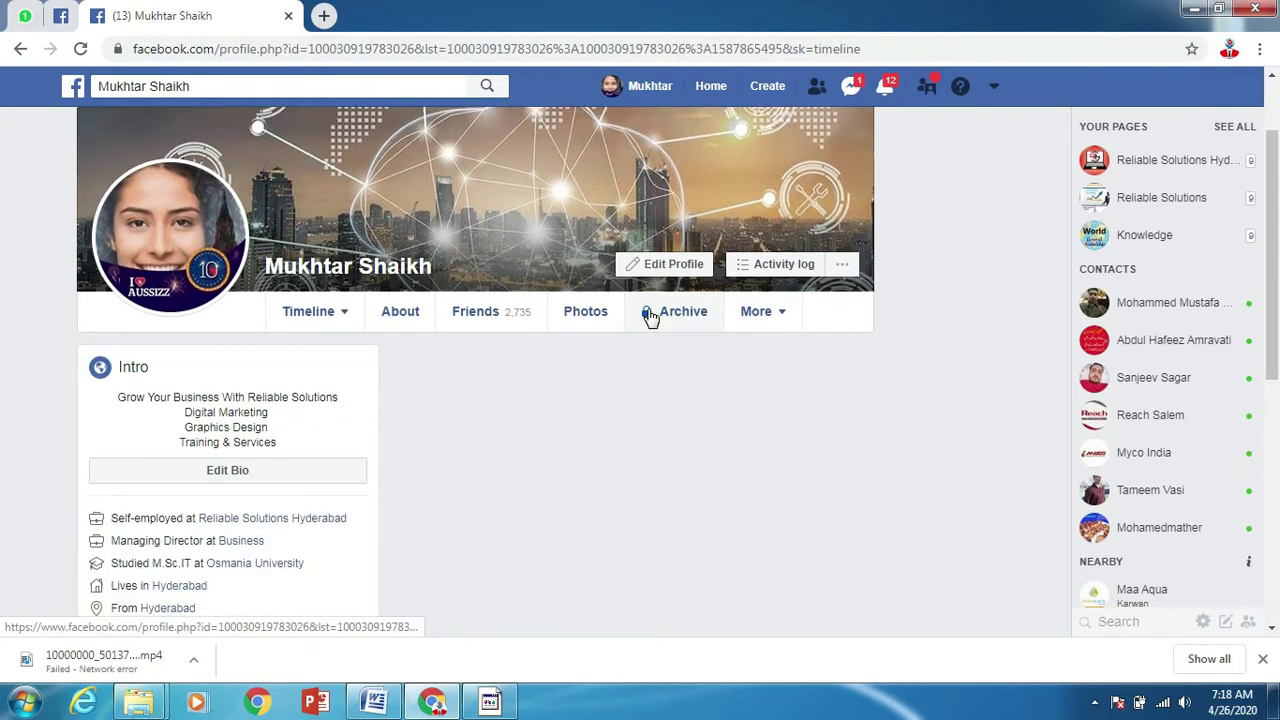
Step: In Manage posts, switch the timeline back to List view
{"action": "scroll", "coordinate": [651, 315], "scroll_direction": "down", "scroll_amount": 5}
{"action": "scroll", "coordinate": [651, 315], "scroll_direction": "down", "scroll_amount": 1}
{"action": "scroll", "coordinate": [651, 318], "scroll_direction": "down", "scroll_amount": 1}
{"action": "scroll", "coordinate": [651, 318], "scroll_direction": "up", "scroll_amount": 5}
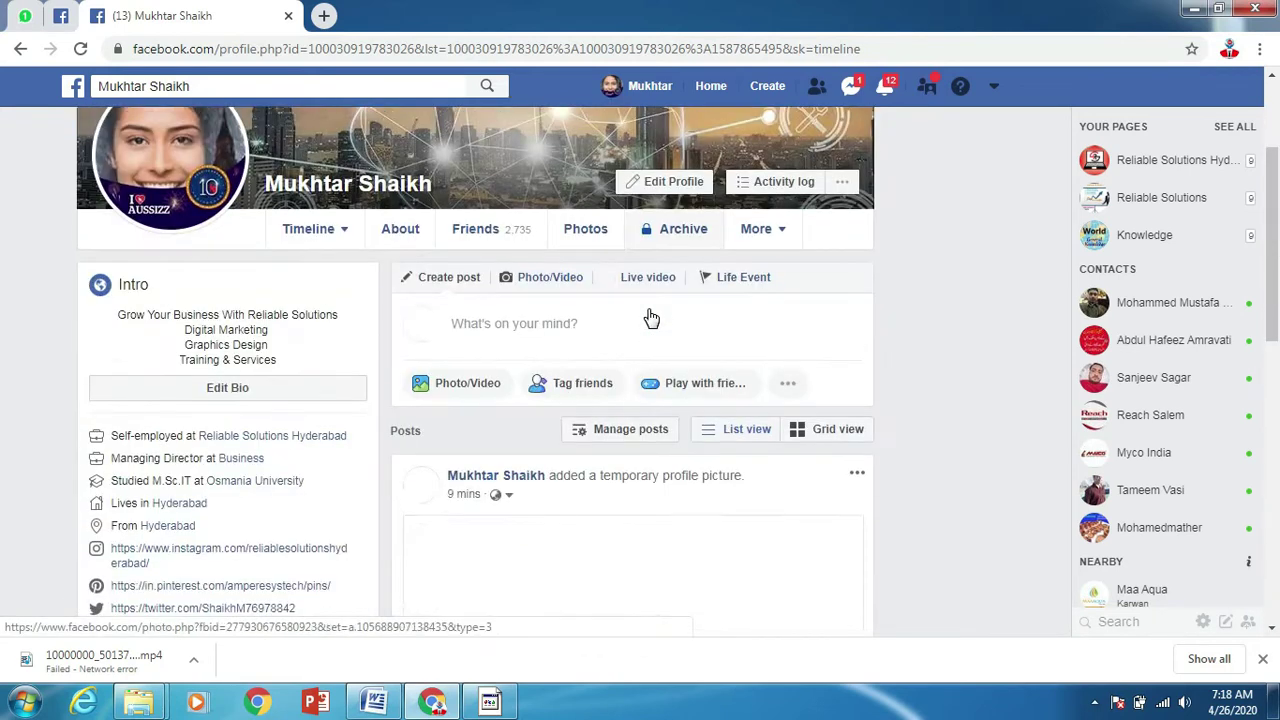
{"action": "scroll", "coordinate": [651, 318], "scroll_direction": "up", "scroll_amount": 2}
{"action": "scroll", "coordinate": [651, 318], "scroll_direction": "down", "scroll_amount": 3}
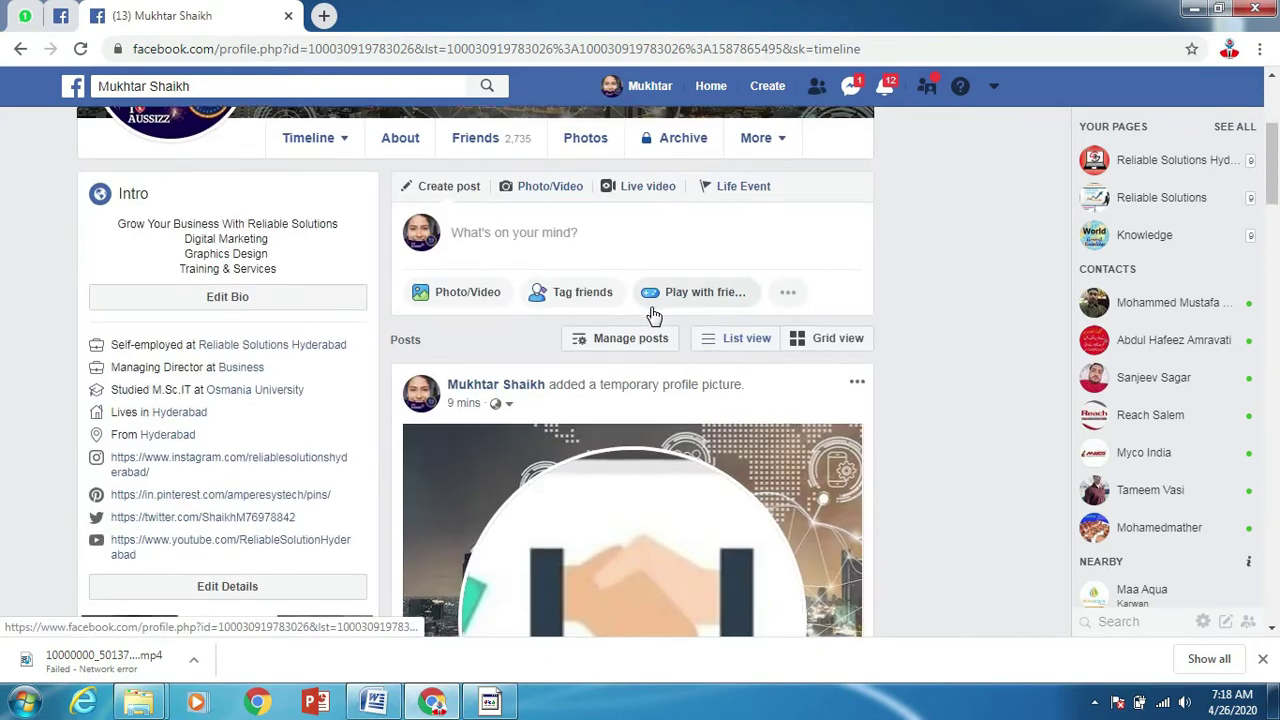
{"action": "scroll", "coordinate": [651, 317], "scroll_direction": "down", "scroll_amount": 3}
{"action": "scroll", "coordinate": [686, 196], "scroll_direction": "down", "scroll_amount": 2}
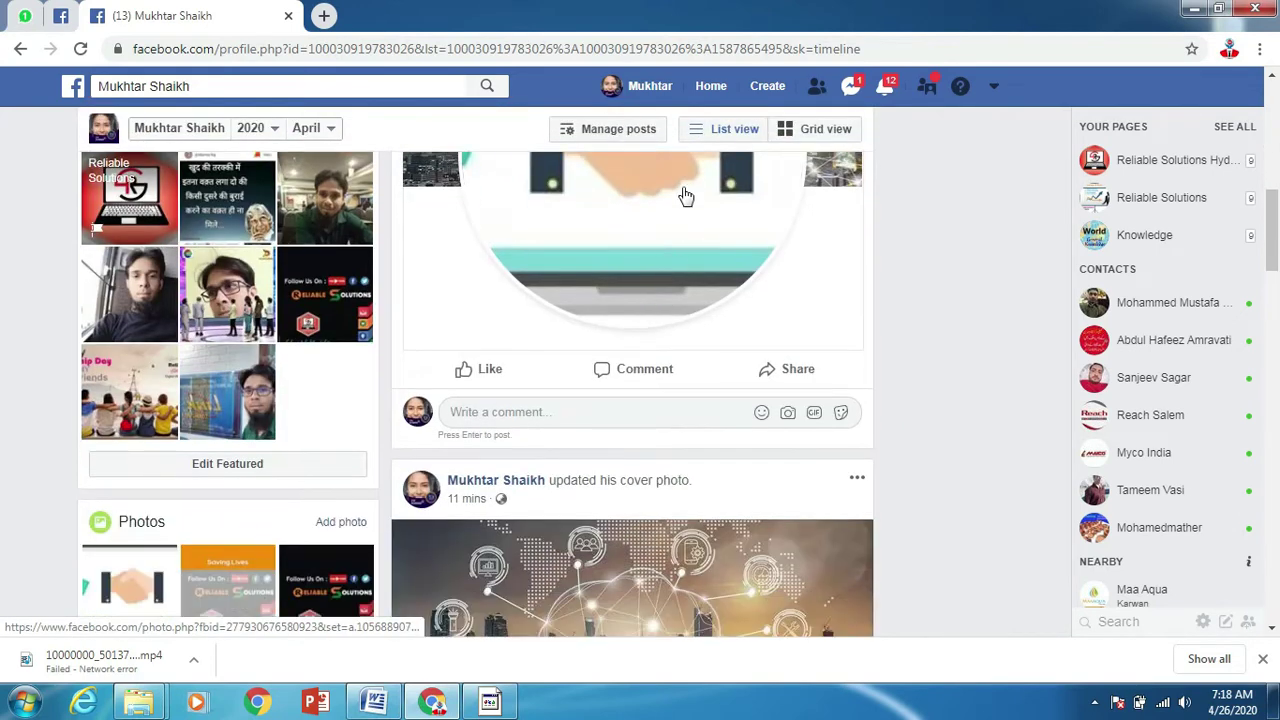
{"action": "left_click", "coordinate": [632, 138]}
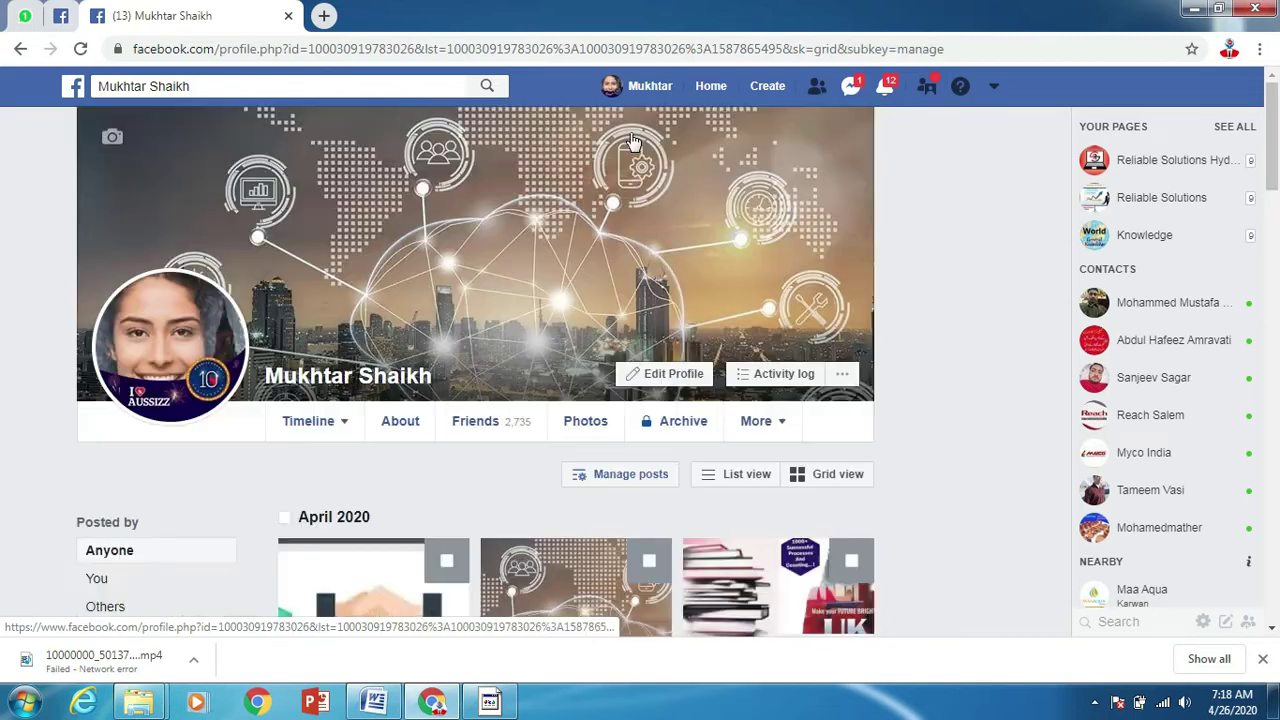
{"action": "scroll", "coordinate": [650, 470], "scroll_direction": "down", "scroll_amount": 2}
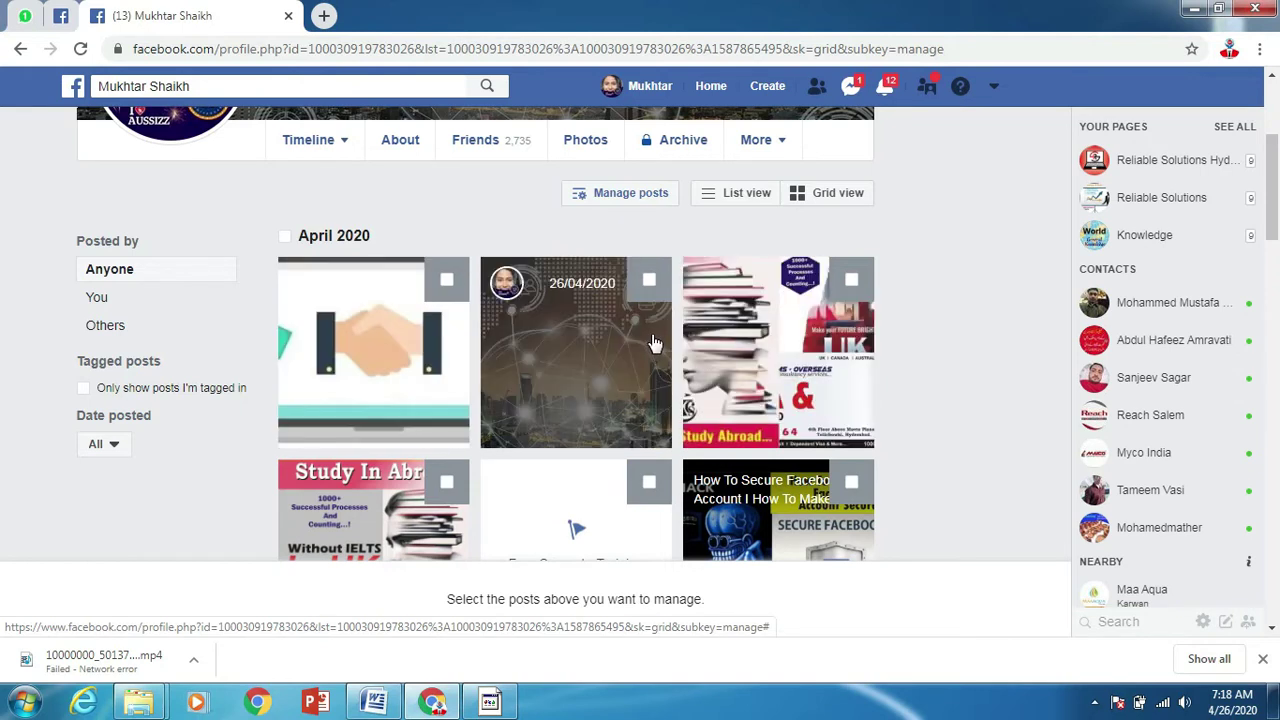
{"action": "left_click", "coordinate": [747, 201]}
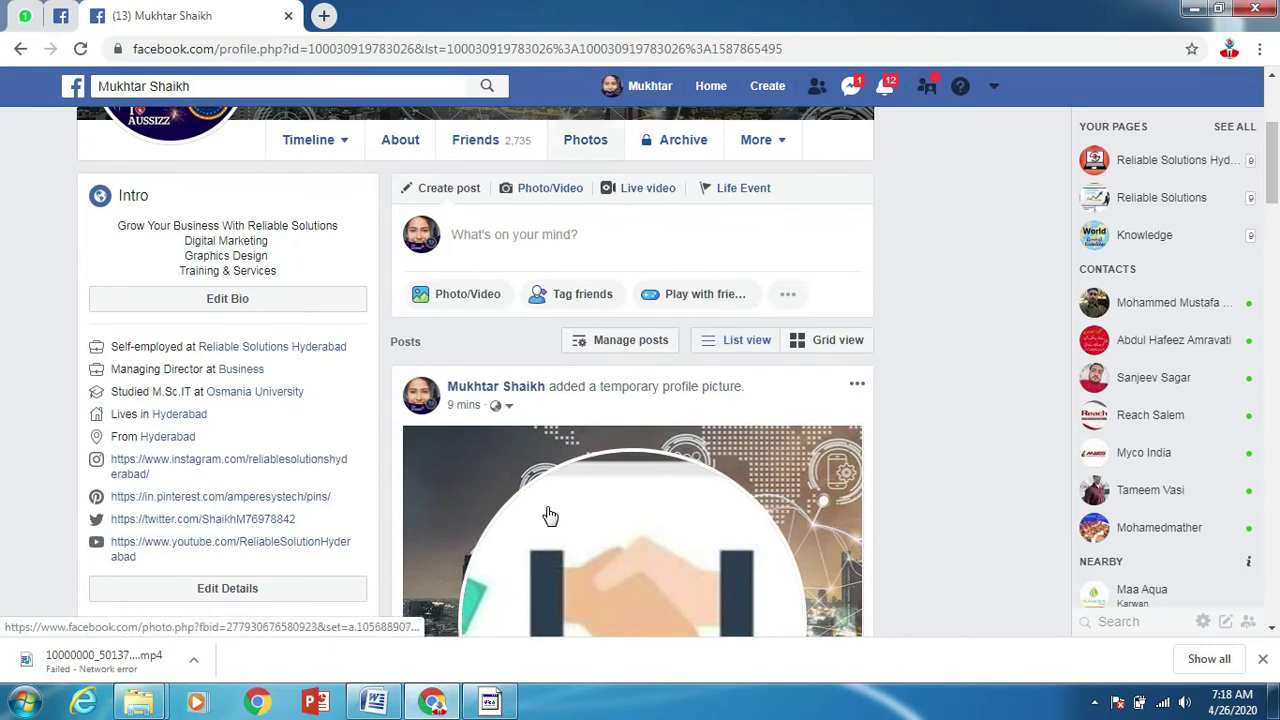
{"action": "scroll", "coordinate": [550, 515], "scroll_direction": "up", "scroll_amount": 3}
{"action": "scroll", "coordinate": [549, 509], "scroll_direction": "down", "scroll_amount": 5}
{"action": "scroll", "coordinate": [549, 500], "scroll_direction": "down", "scroll_amount": 2}
{"action": "scroll", "coordinate": [572, 415], "scroll_direction": "down", "scroll_amount": 3}
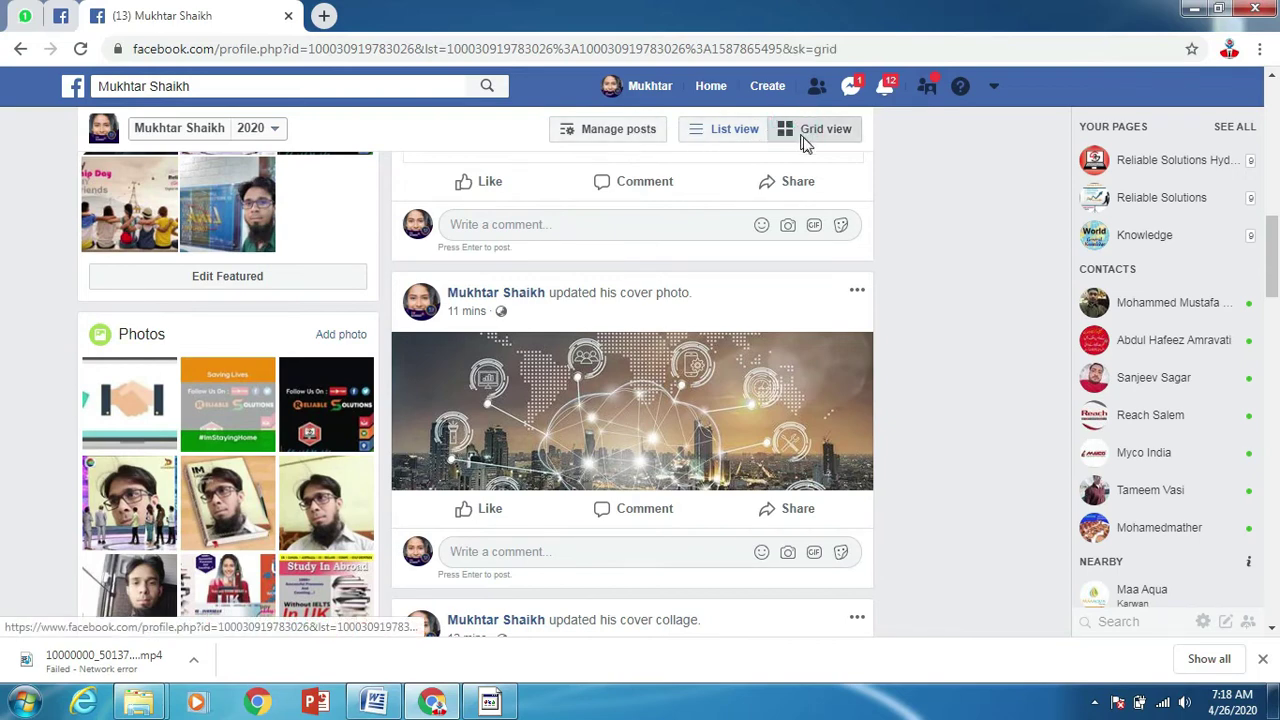
Step: Switch the timeline posts to grid layout
{"action": "left_click", "coordinate": [806, 143]}
{"action": "scroll", "coordinate": [494, 506], "scroll_direction": "down", "scroll_amount": 2}
{"action": "scroll", "coordinate": [571, 614], "scroll_direction": "down", "scroll_amount": 2}
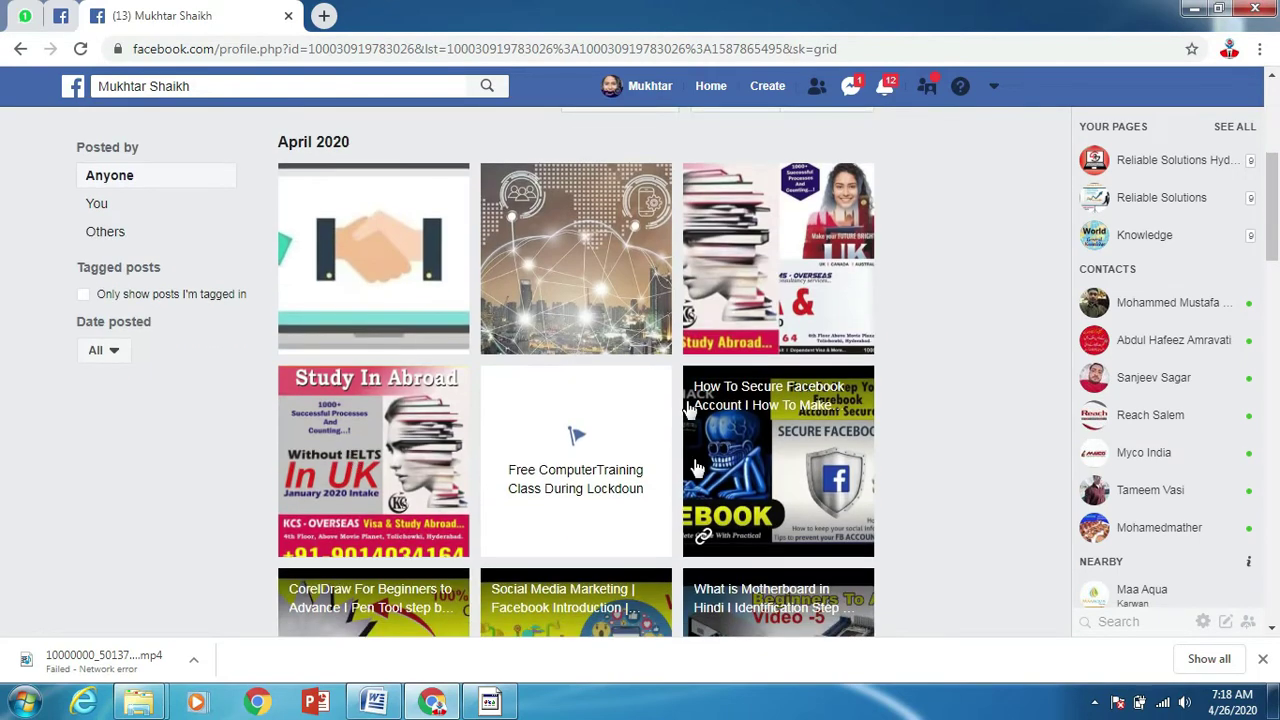
{"action": "scroll", "coordinate": [591, 486], "scroll_direction": "up", "scroll_amount": 1}
{"action": "scroll", "coordinate": [371, 414], "scroll_direction": "up", "scroll_amount": 3}
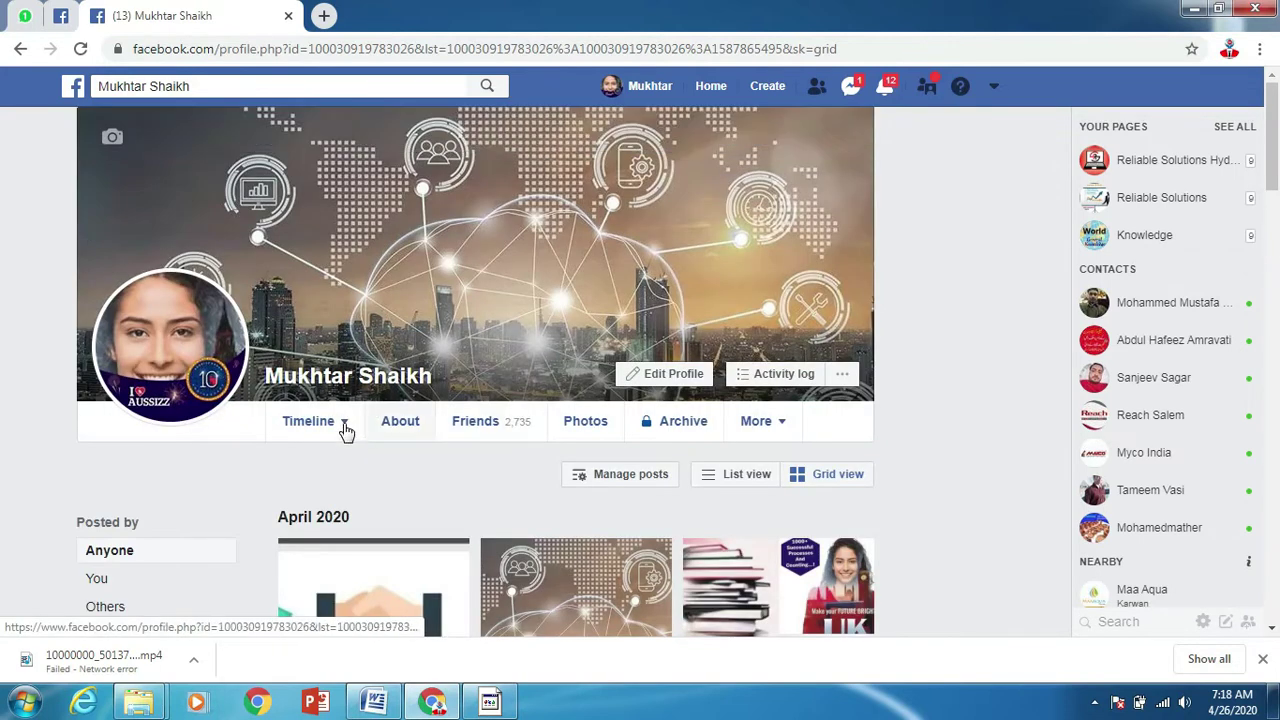
{"action": "left_click", "coordinate": [344, 423]}
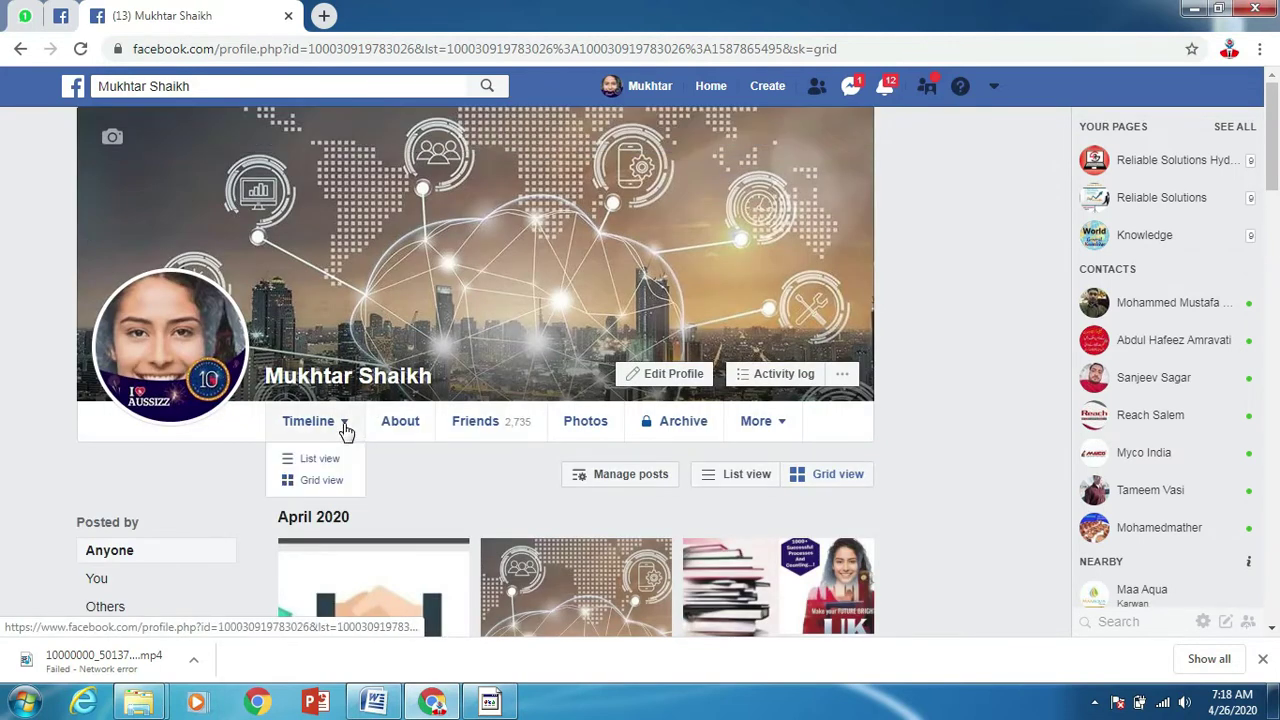
{"action": "left_click", "coordinate": [321, 483]}
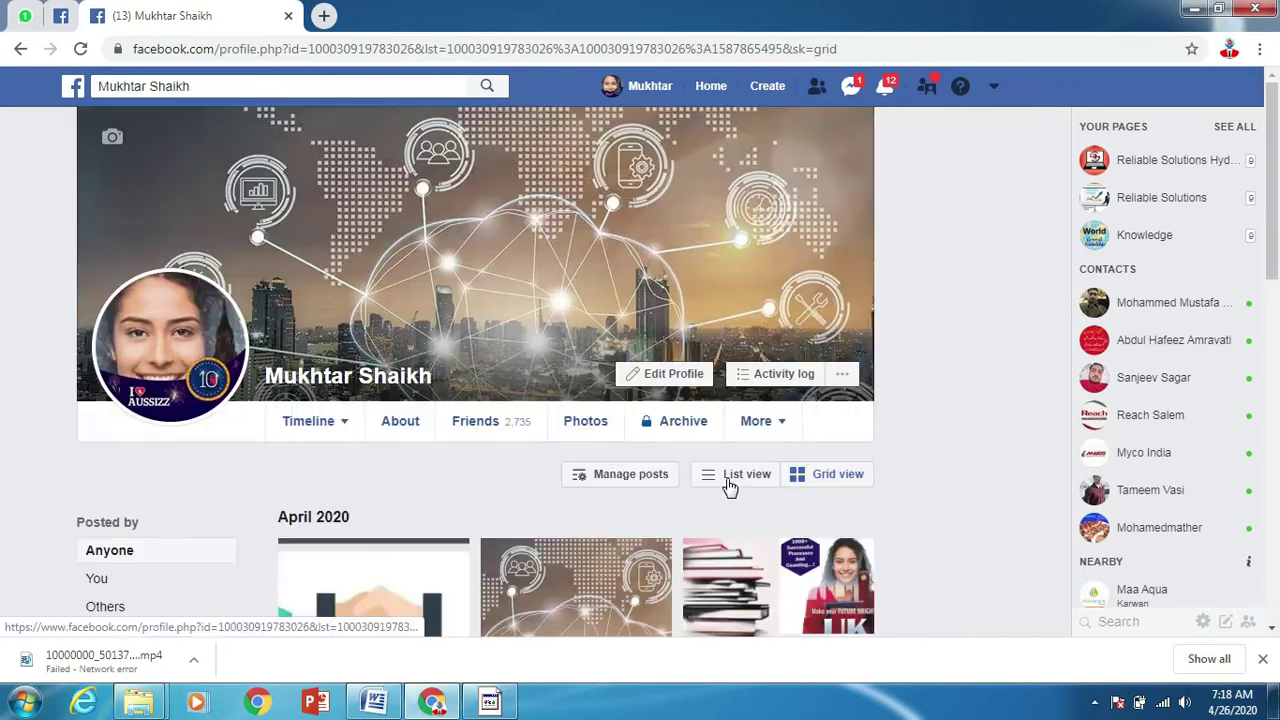
{"action": "scroll", "coordinate": [730, 485], "scroll_direction": "down", "scroll_amount": 5}
{"action": "scroll", "coordinate": [686, 480], "scroll_direction": "up", "scroll_amount": 5}
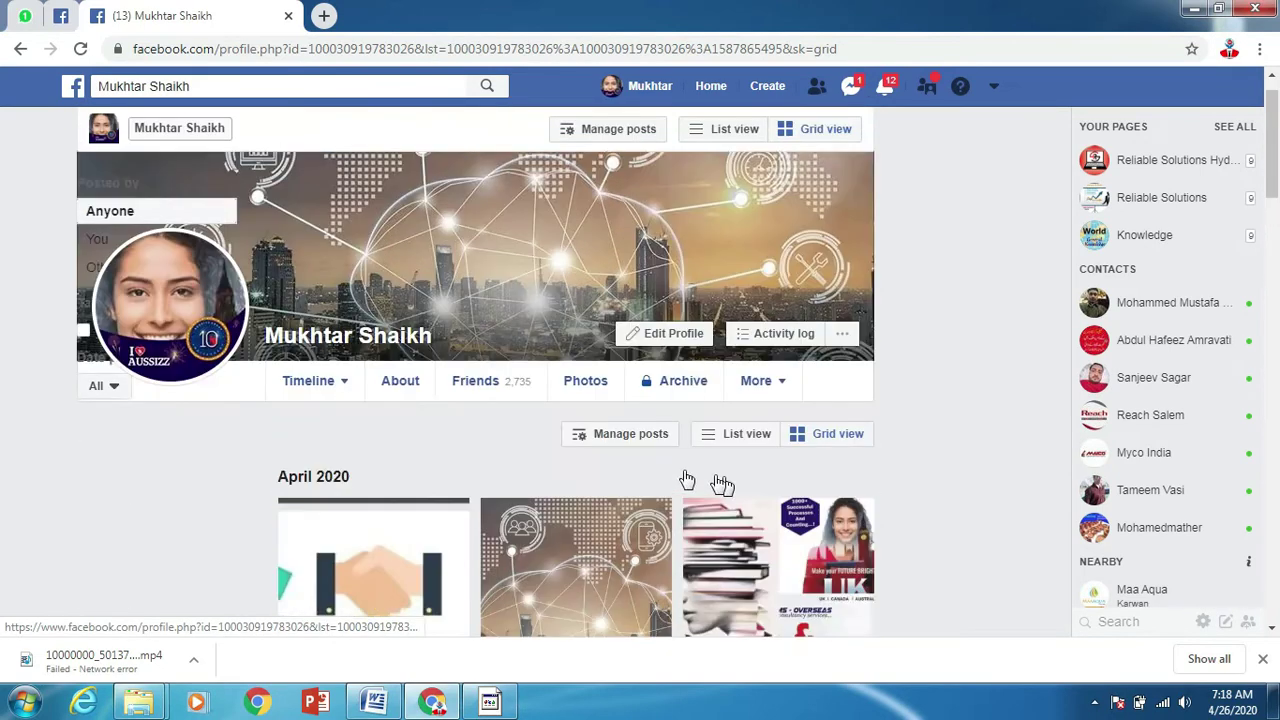
Step: Return to the profile timeline and scroll through its intro and recent posts
{"action": "left_click", "coordinate": [329, 421]}
{"action": "left_click", "coordinate": [335, 450]}
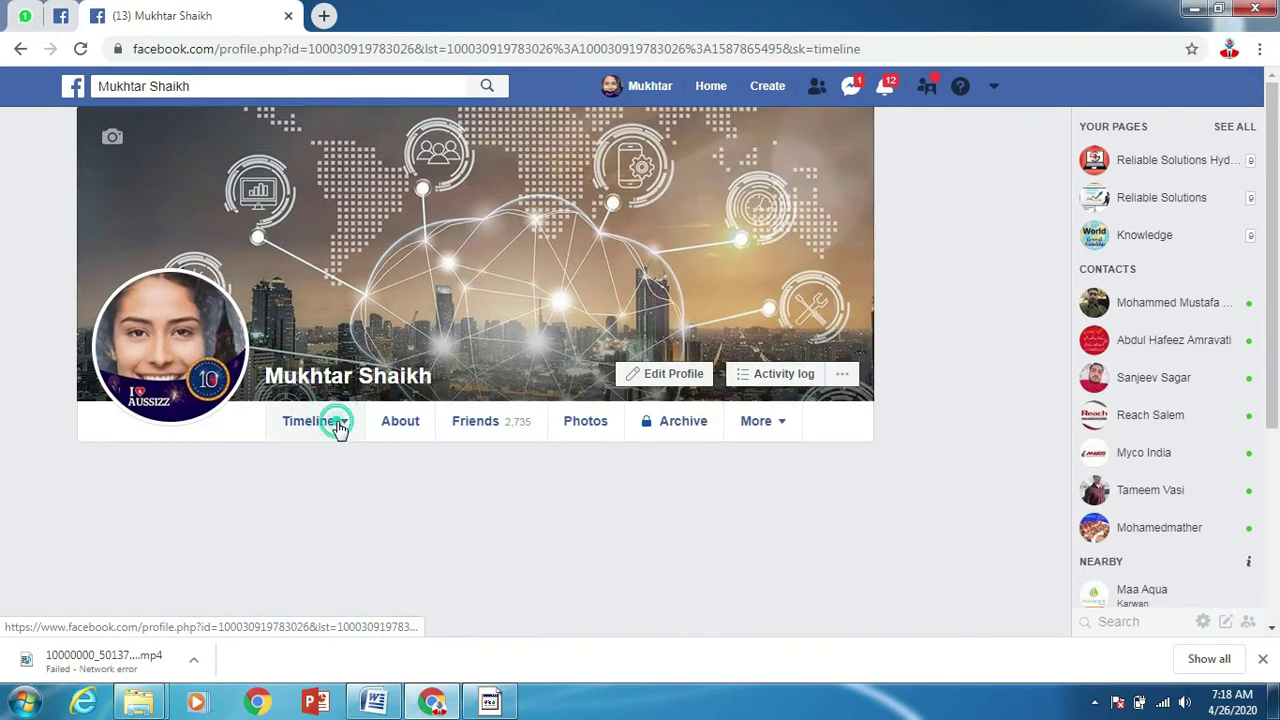
{"action": "left_click", "coordinate": [336, 432]}
{"action": "left_click", "coordinate": [323, 460]}
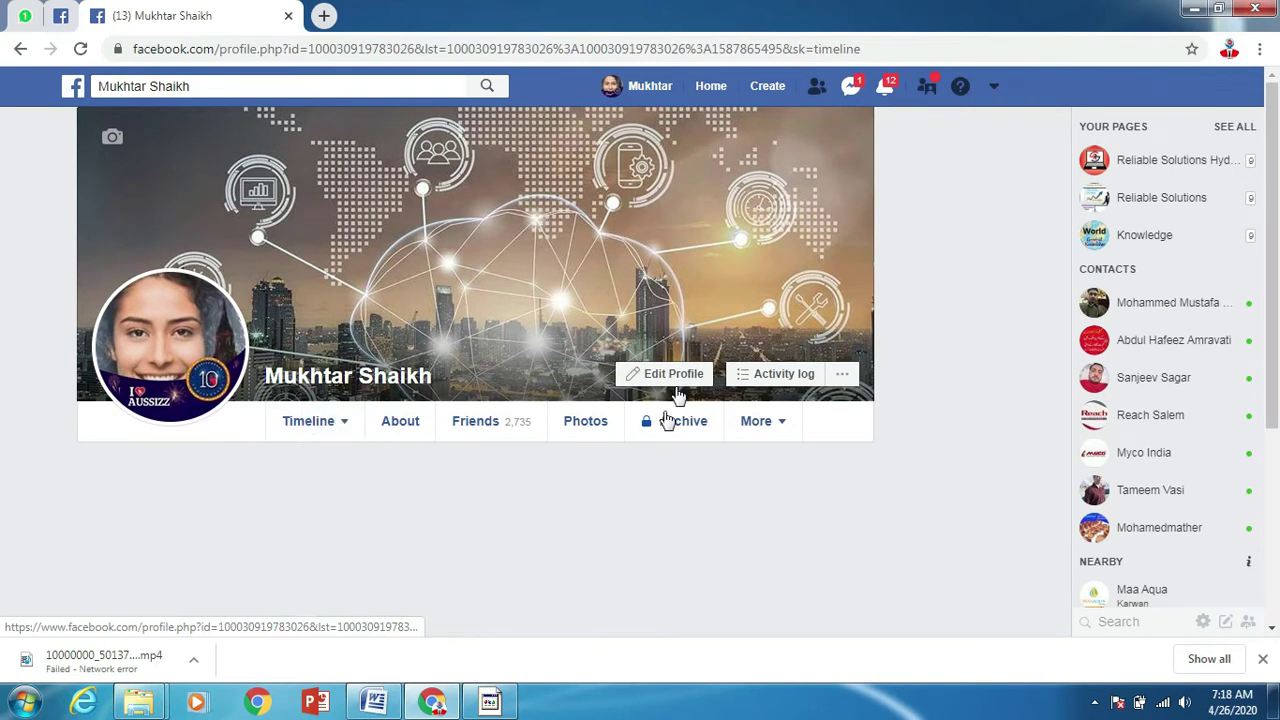
{"action": "scroll", "coordinate": [680, 388], "scroll_direction": "down", "scroll_amount": 5}
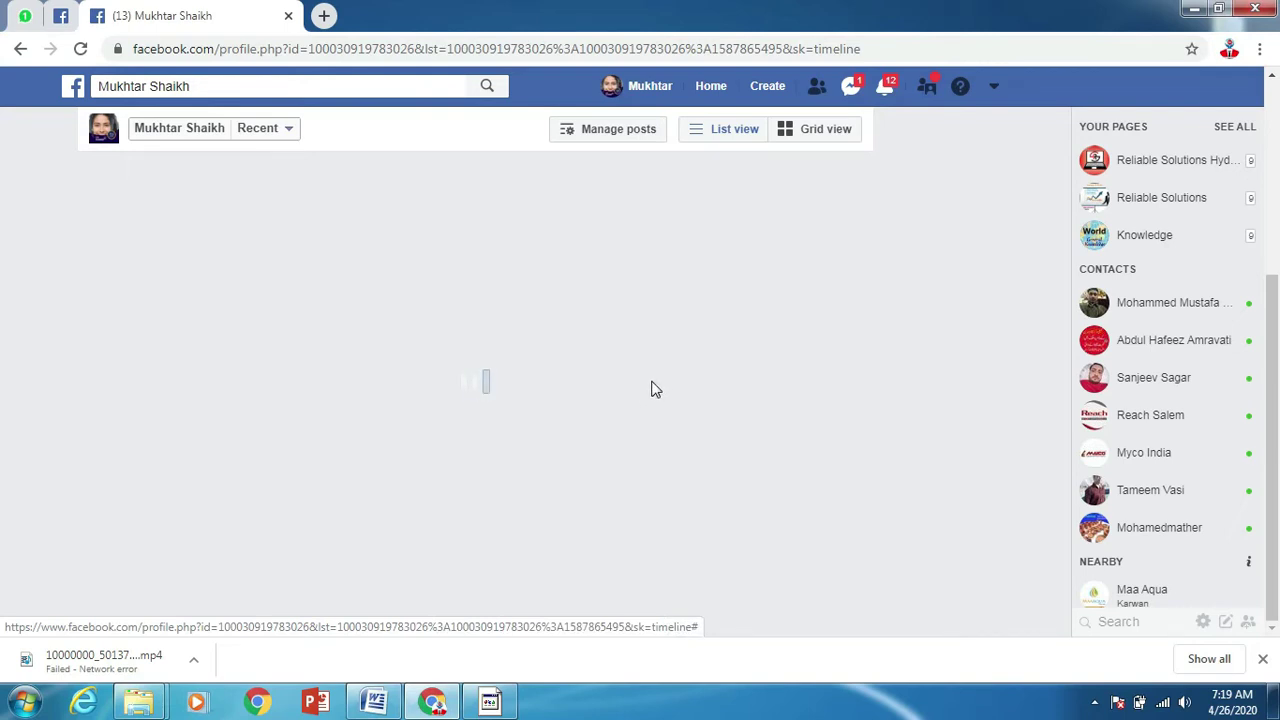
{"action": "scroll", "coordinate": [657, 385], "scroll_direction": "up", "scroll_amount": 5}
{"action": "scroll", "coordinate": [650, 389], "scroll_direction": "down", "scroll_amount": 5}
{"action": "scroll", "coordinate": [650, 390], "scroll_direction": "up", "scroll_amount": 5}
{"action": "scroll", "coordinate": [650, 388], "scroll_direction": "down", "scroll_amount": 6}
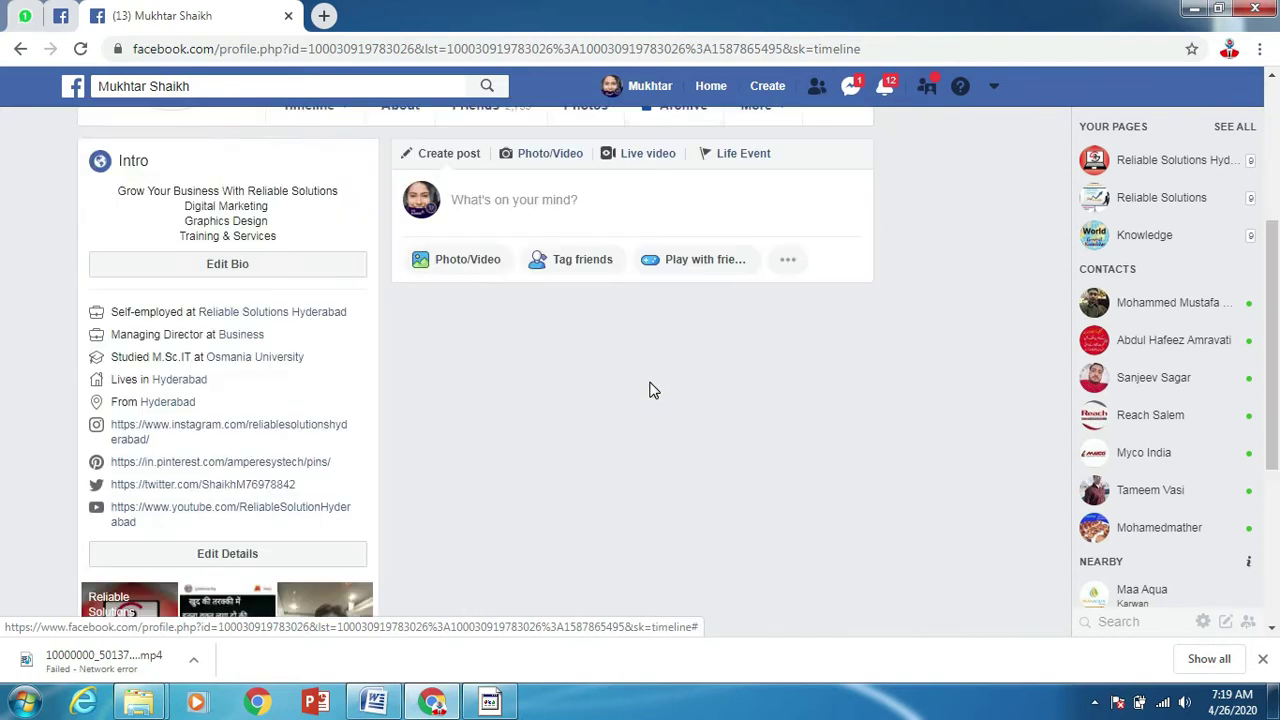
{"action": "scroll", "coordinate": [652, 390], "scroll_direction": "down", "scroll_amount": 5}
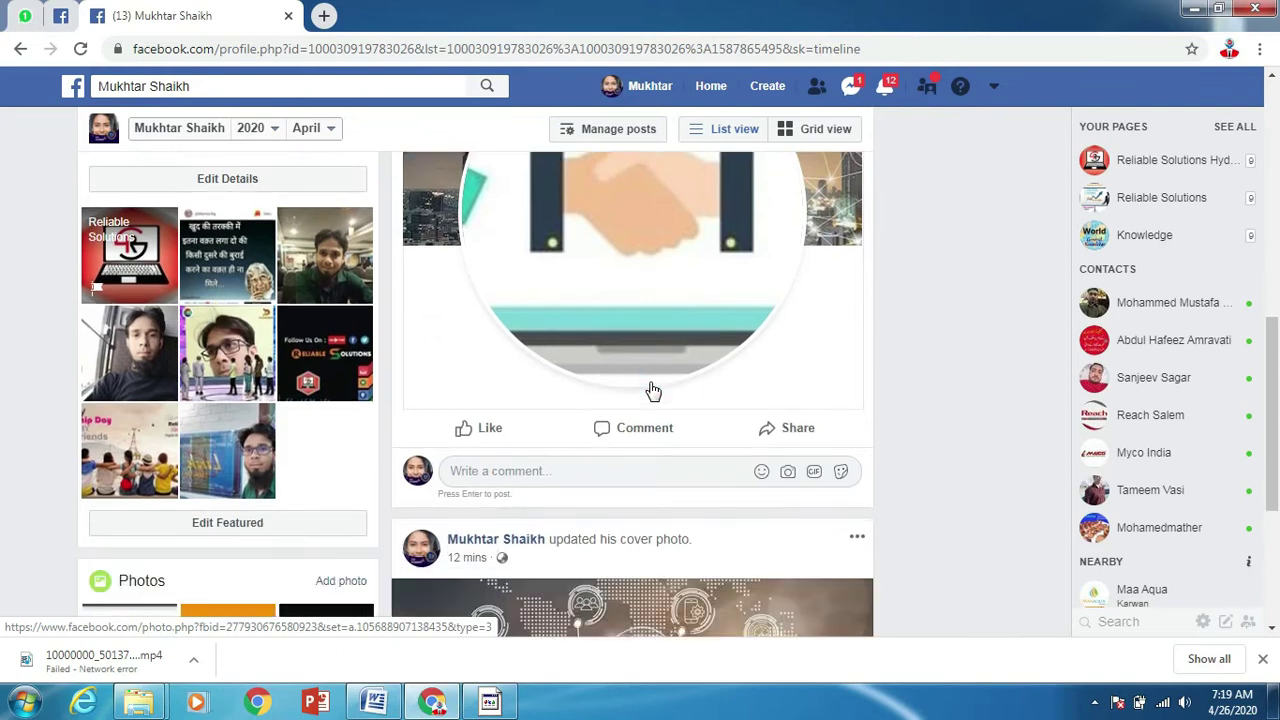
{"action": "scroll", "coordinate": [651, 382], "scroll_direction": "up", "scroll_amount": 10}
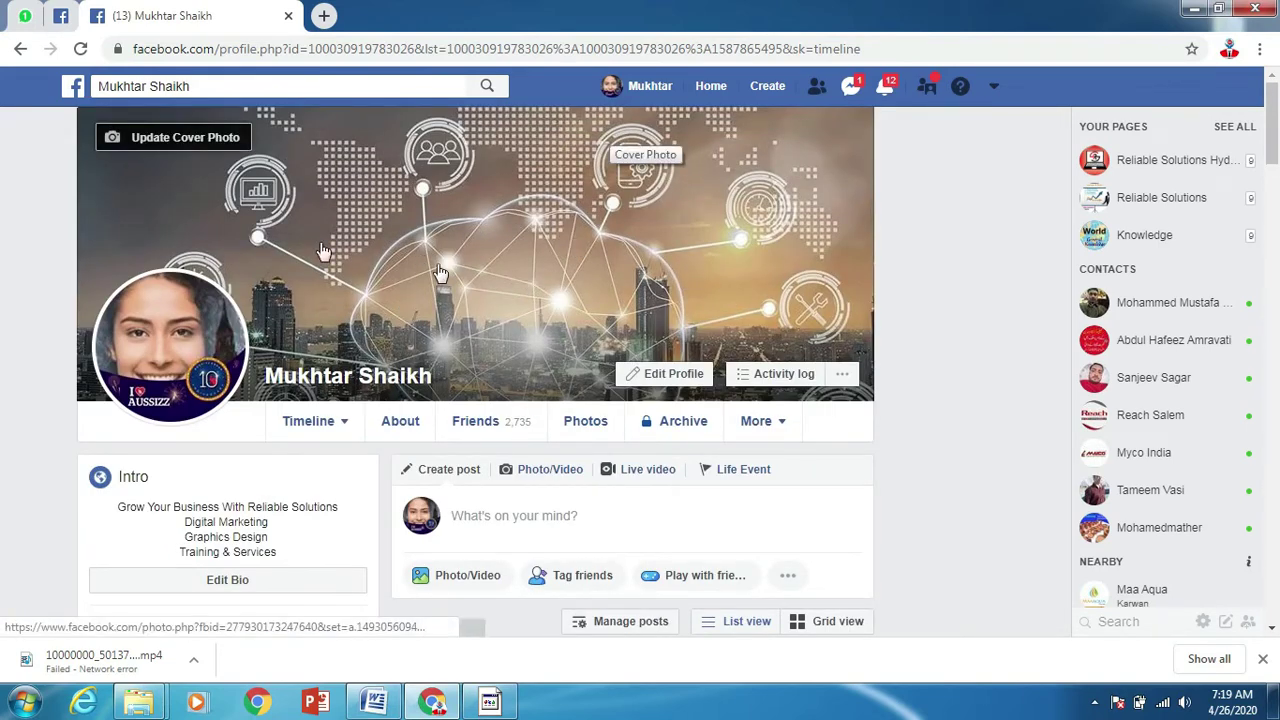
{"action": "scroll", "coordinate": [600, 385], "scroll_direction": "down", "scroll_amount": 1}
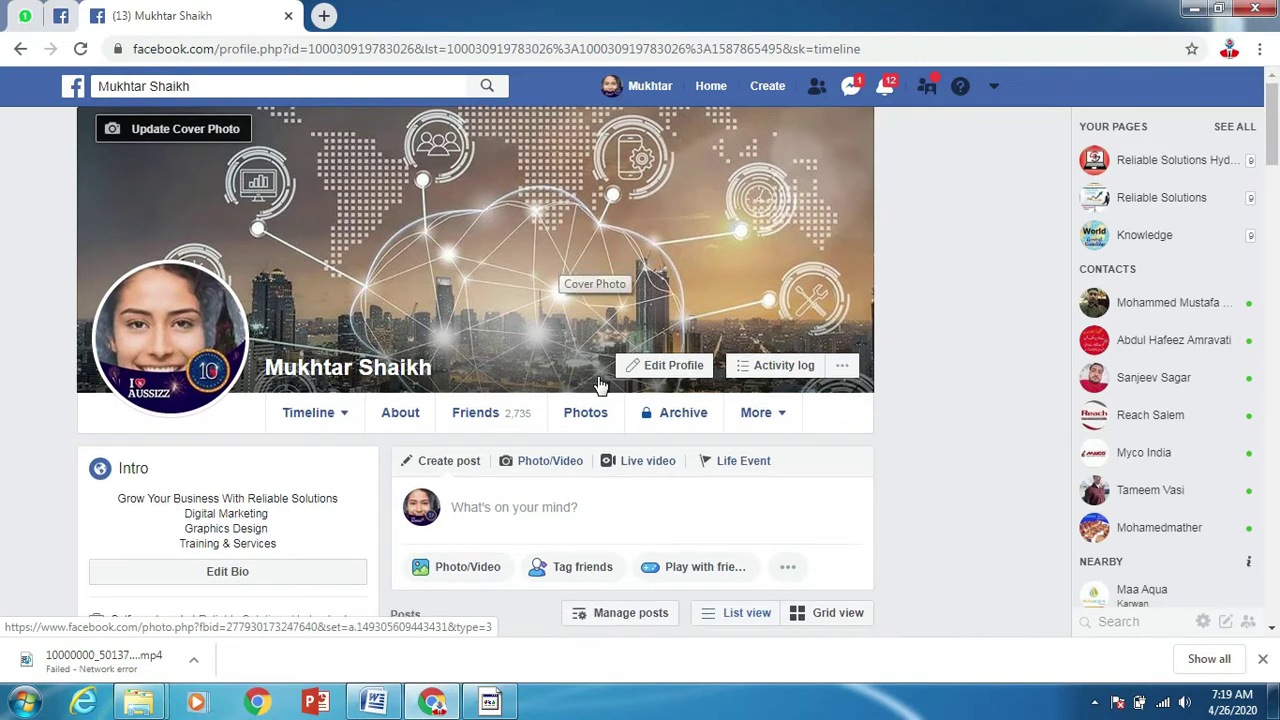
{"action": "scroll", "coordinate": [600, 385], "scroll_direction": "down", "scroll_amount": 6}
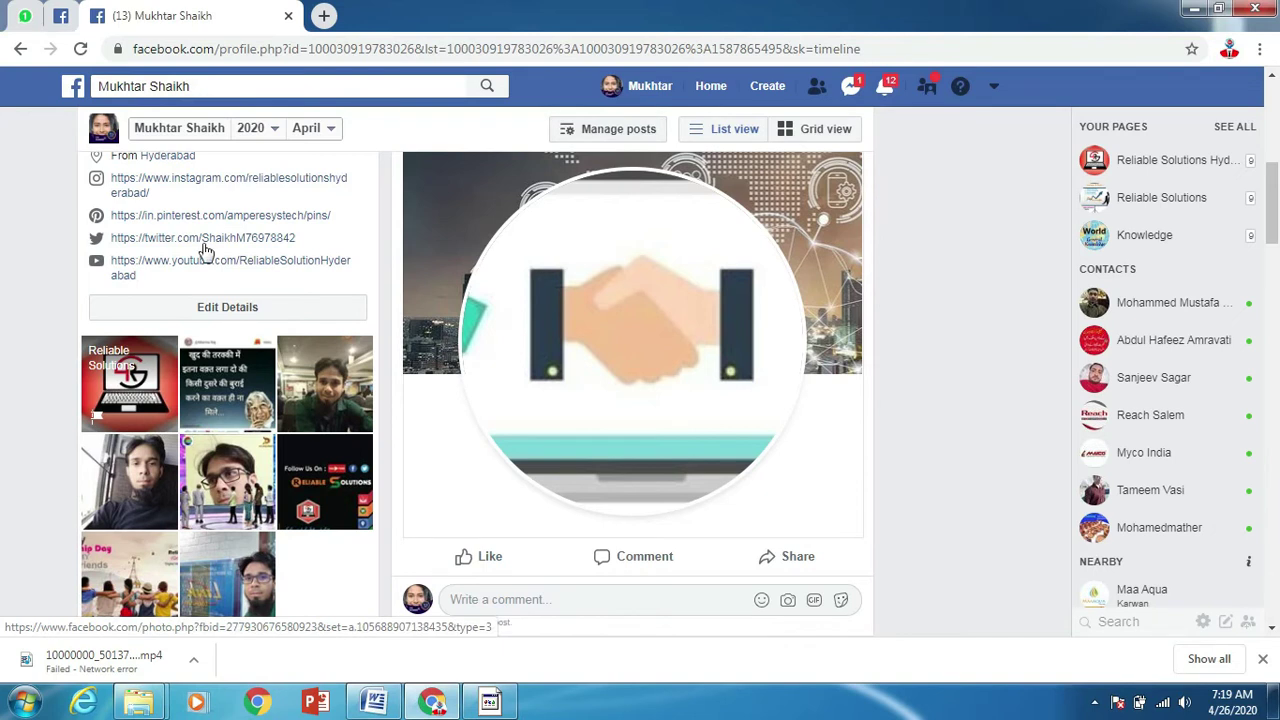
{"action": "scroll", "coordinate": [654, 303], "scroll_direction": "up", "scroll_amount": 1}
{"action": "scroll", "coordinate": [654, 303], "scroll_direction": "up", "scroll_amount": 6}
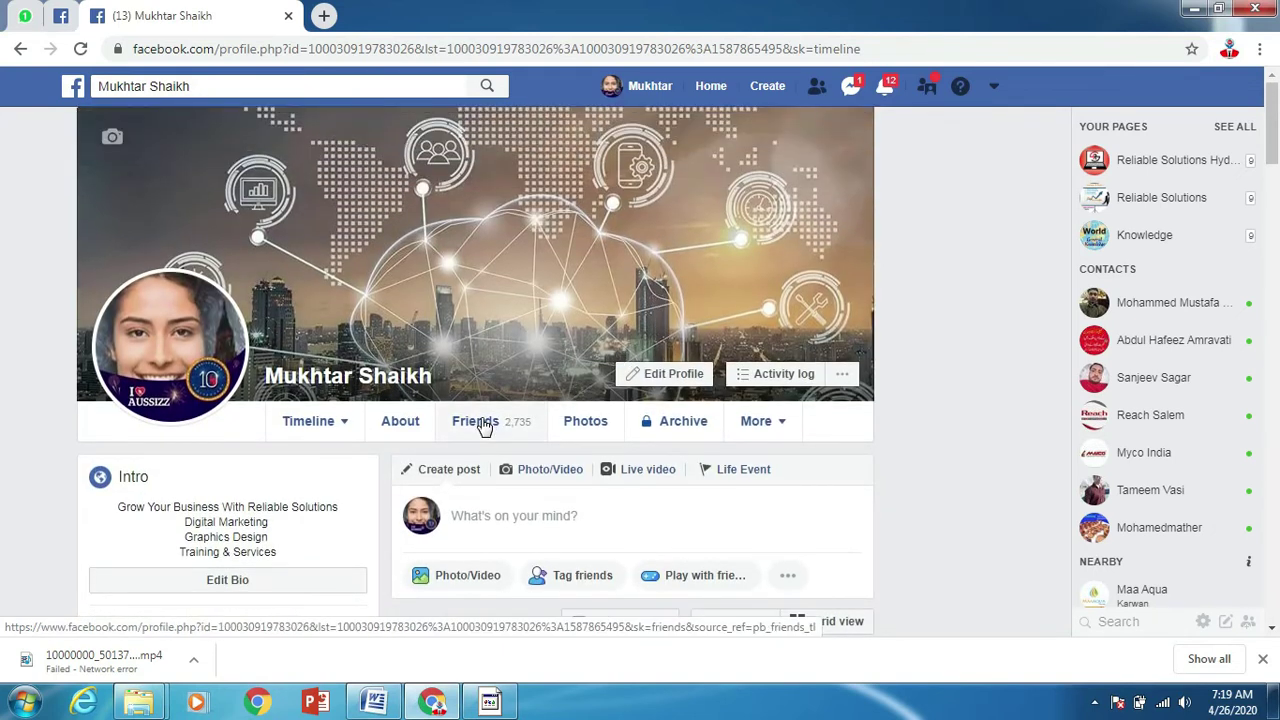
Step: Open the Friends list and view Recently added, Birthdays and Current City friends
{"action": "left_click", "coordinate": [484, 424]}
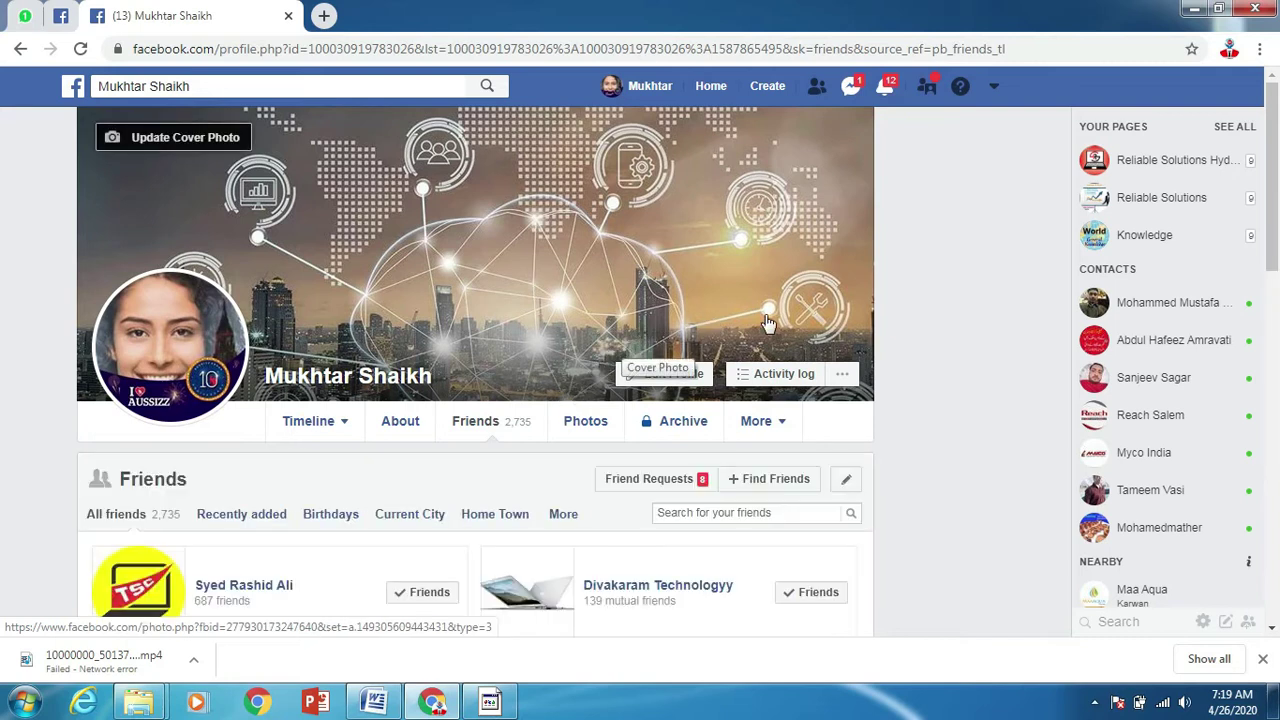
{"action": "scroll", "coordinate": [763, 323], "scroll_direction": "down", "scroll_amount": 2}
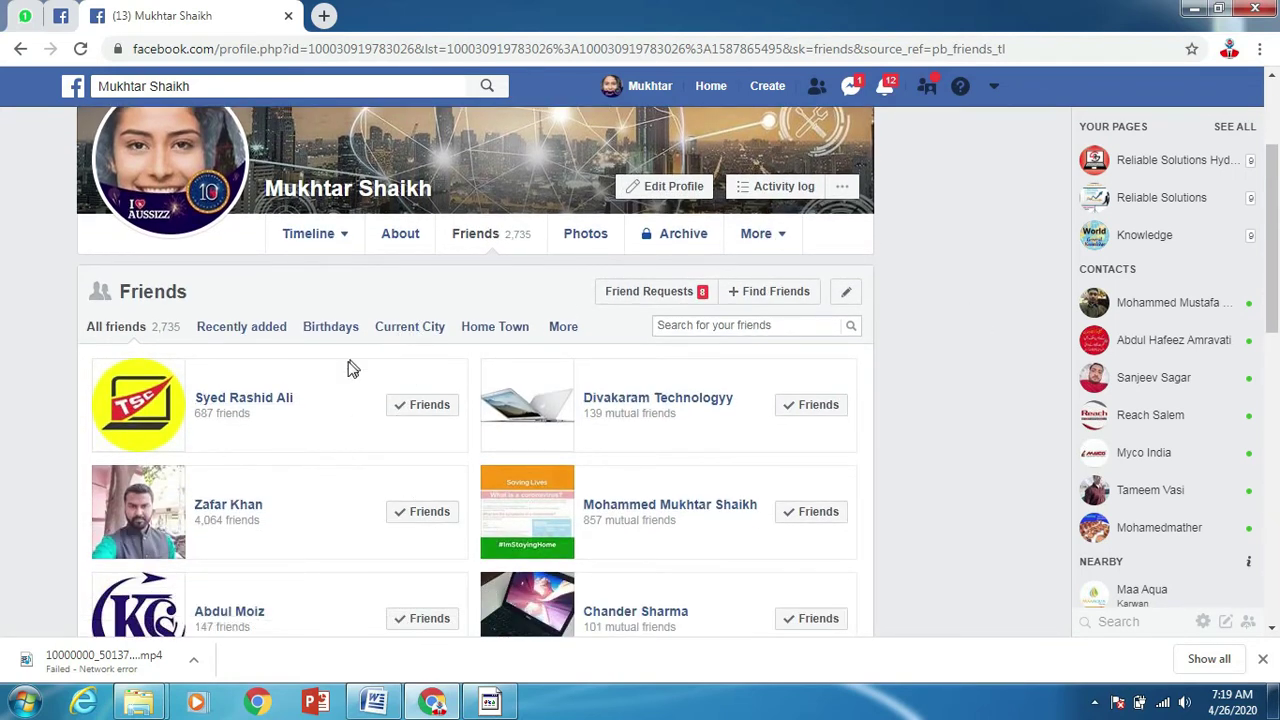
{"action": "left_click", "coordinate": [242, 334]}
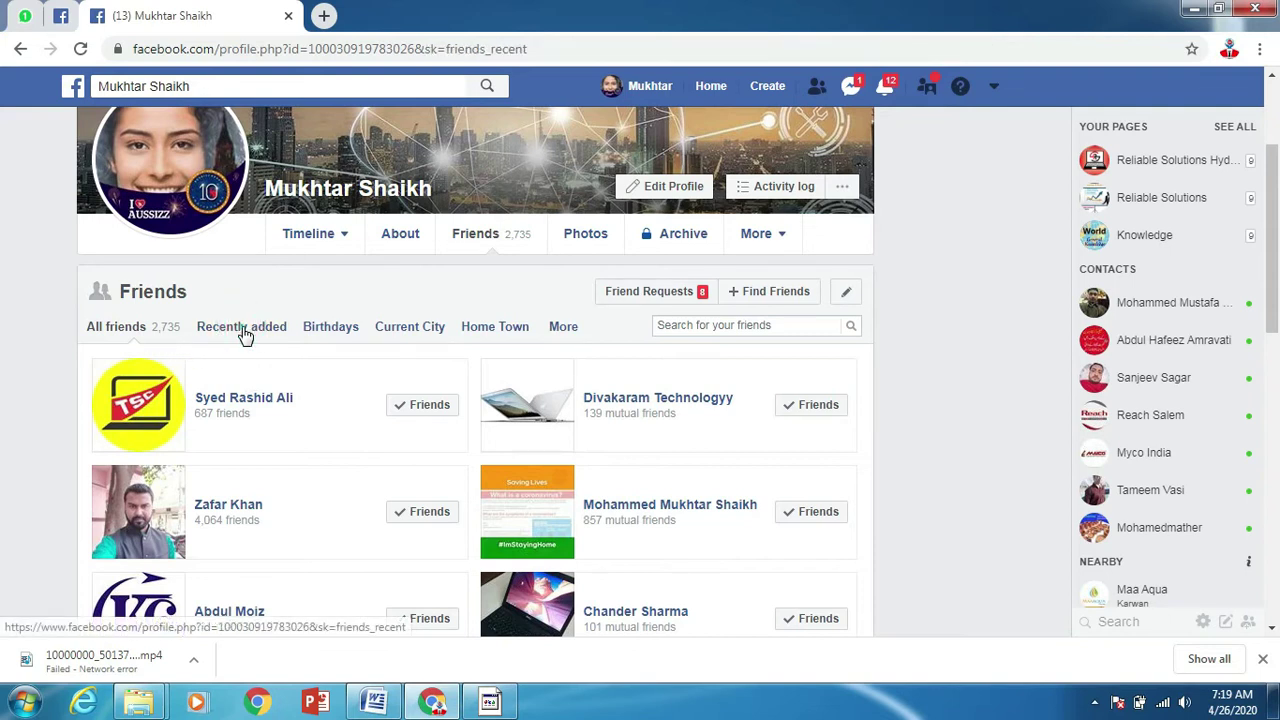
{"action": "left_click", "coordinate": [343, 336]}
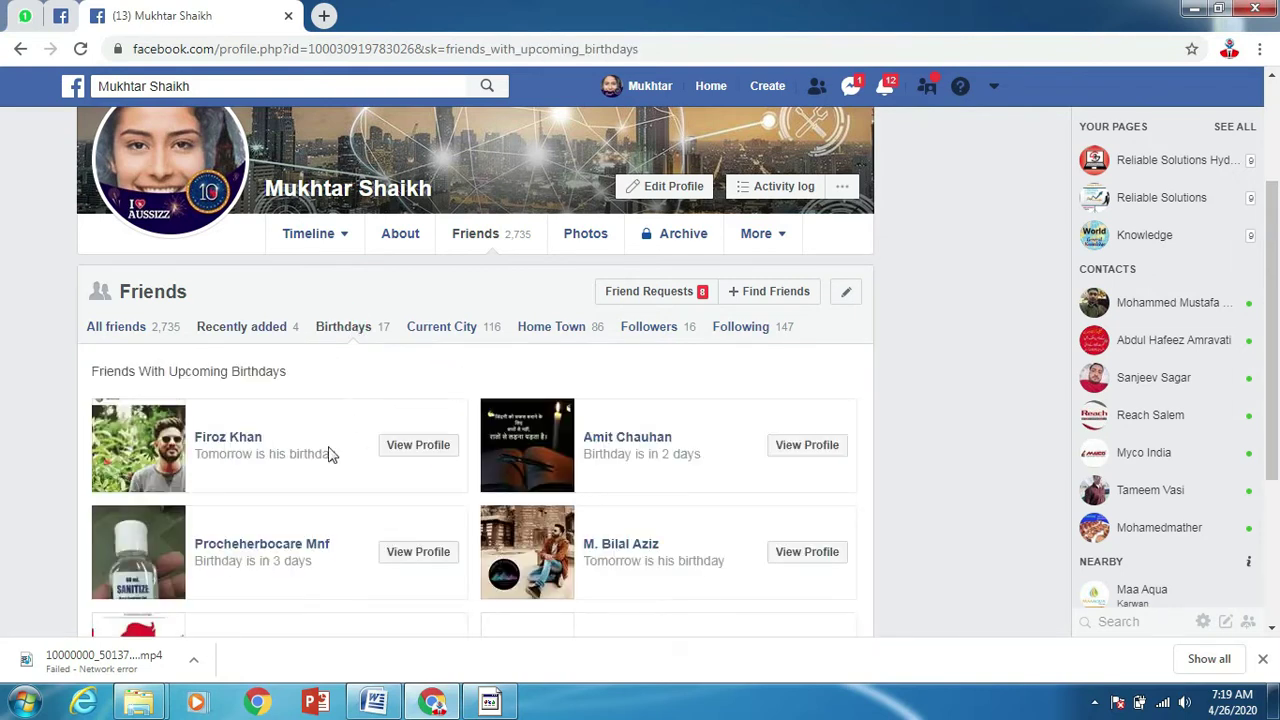
{"action": "left_click", "coordinate": [440, 336]}
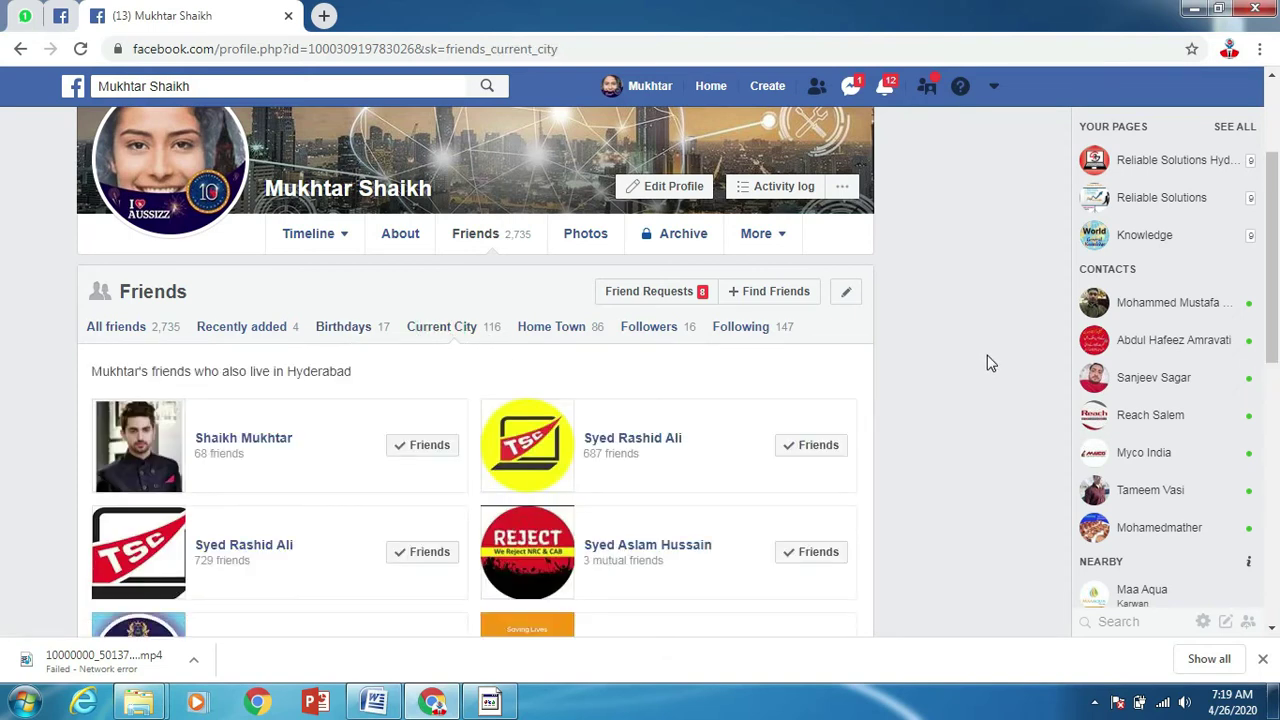
Step: View Home Town, Followers and the 147 followed, ending on friend requests
{"action": "left_click", "coordinate": [538, 329]}
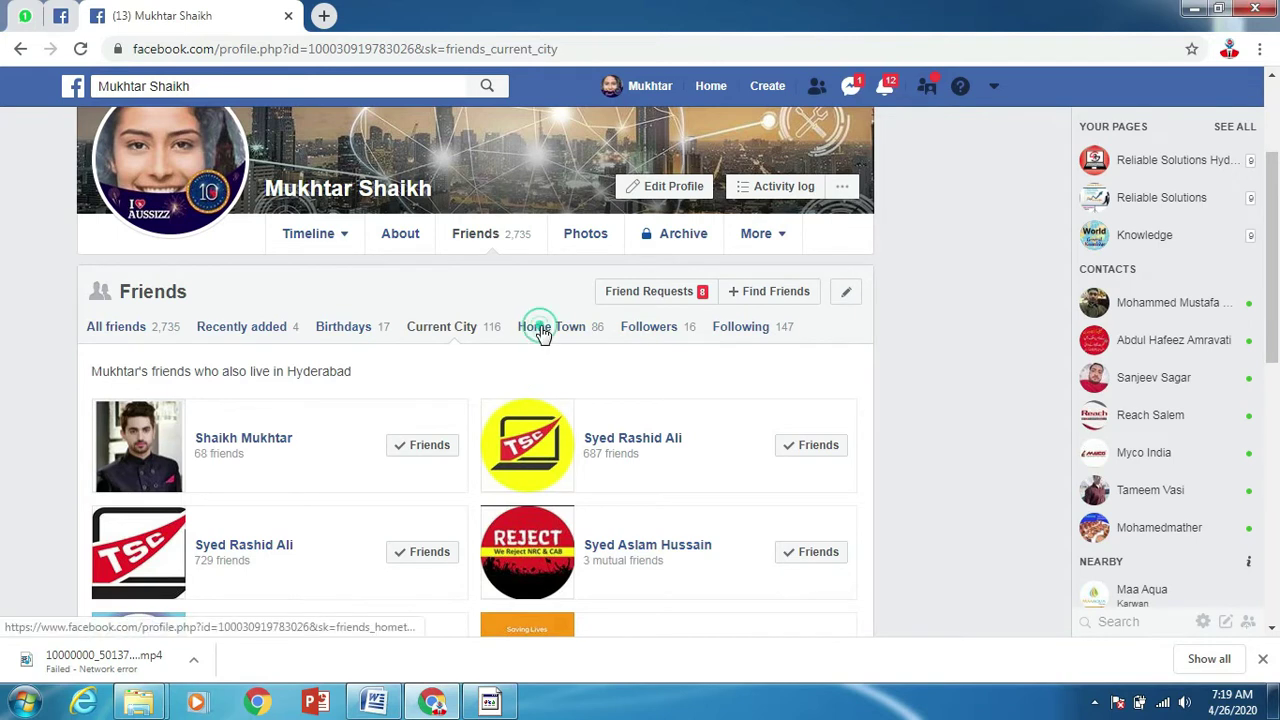
{"action": "left_click", "coordinate": [640, 331]}
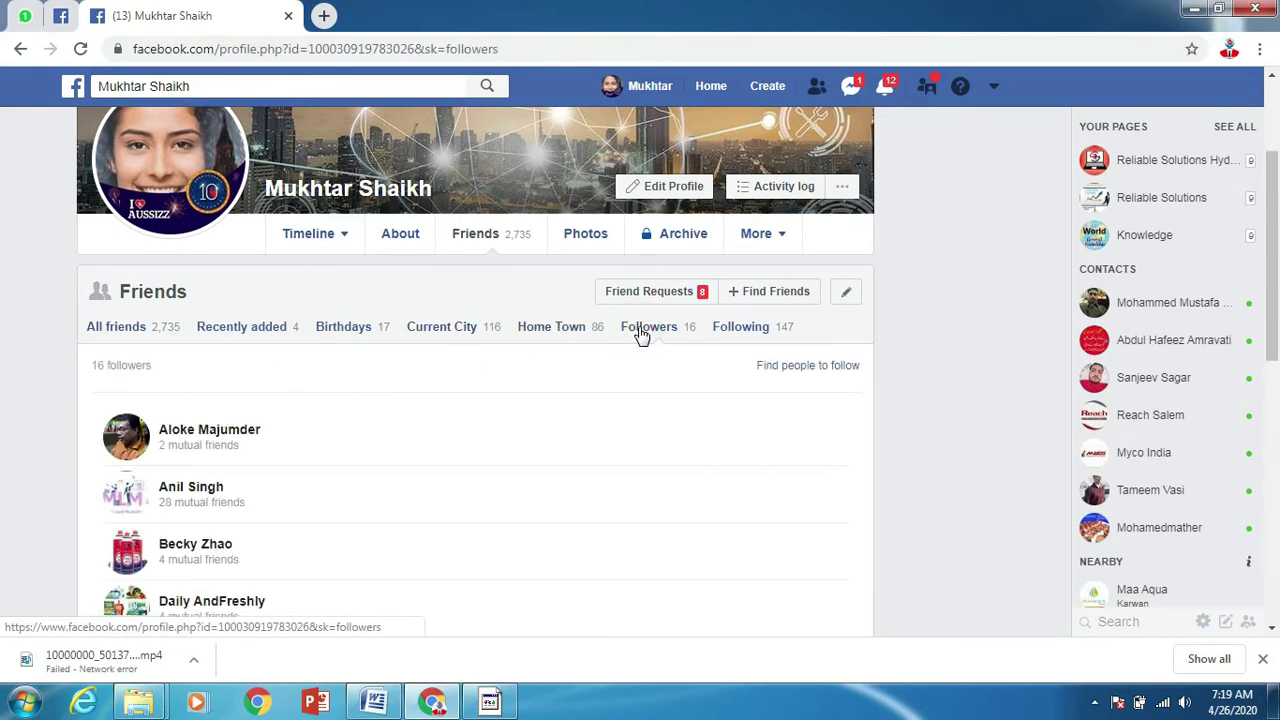
{"action": "left_click", "coordinate": [742, 328]}
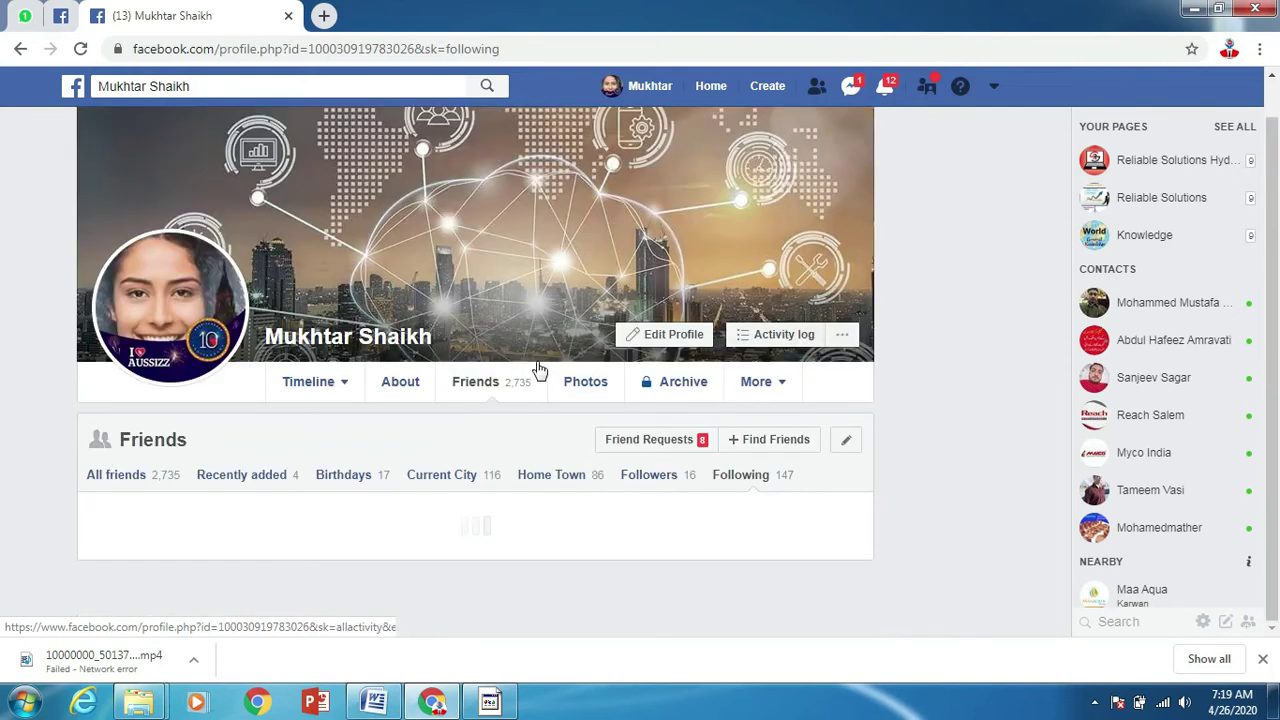
{"action": "scroll", "coordinate": [728, 463], "scroll_direction": "down", "scroll_amount": 1}
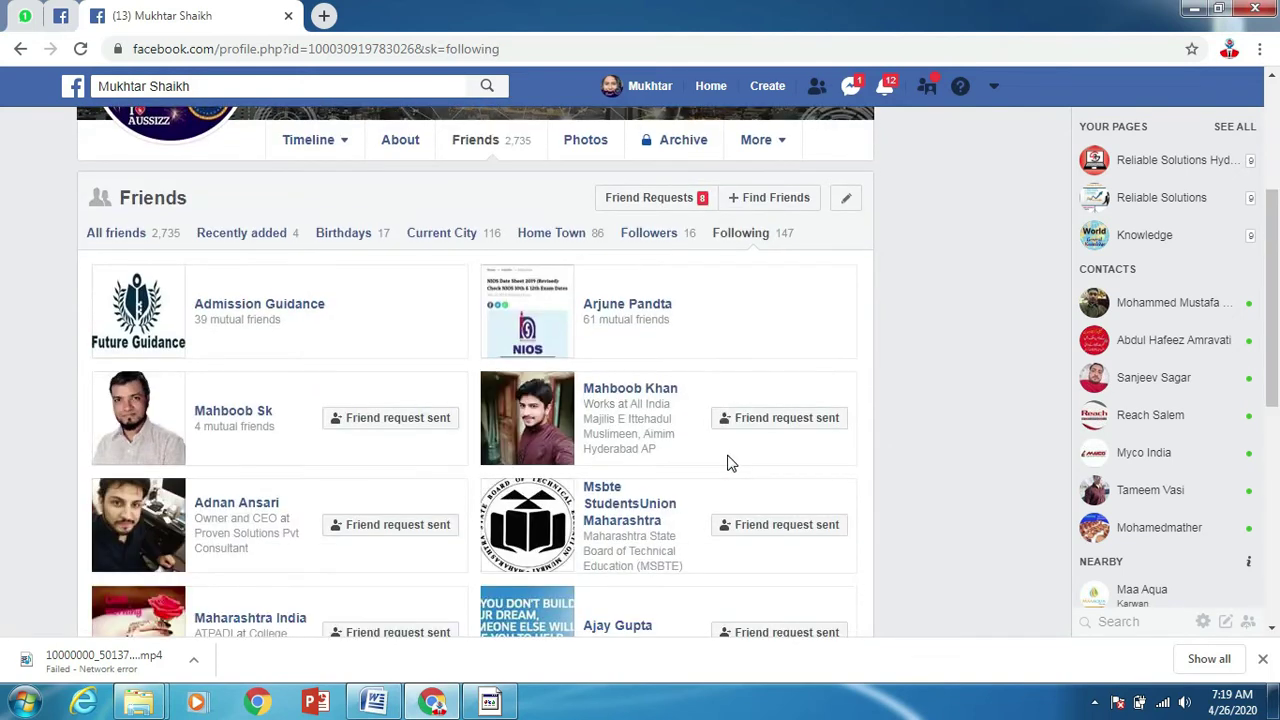
{"action": "scroll", "coordinate": [740, 408], "scroll_direction": "up", "scroll_amount": 1}
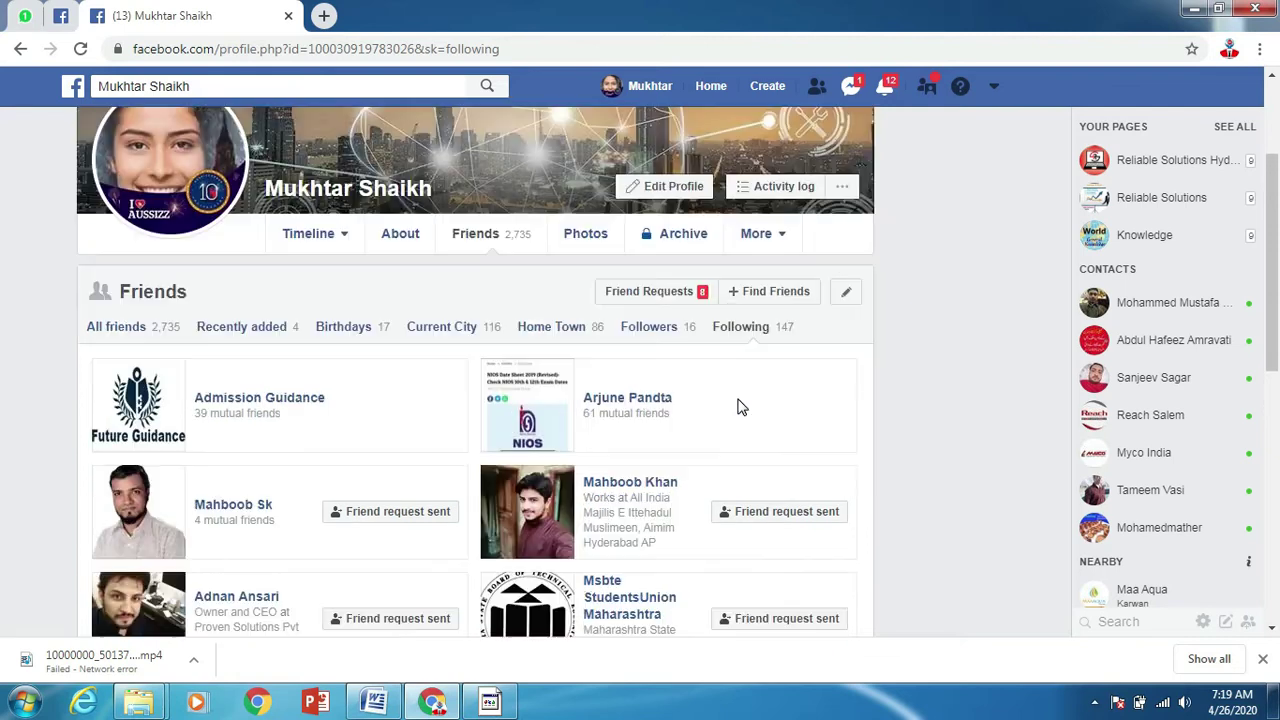
{"action": "left_click", "coordinate": [658, 299]}
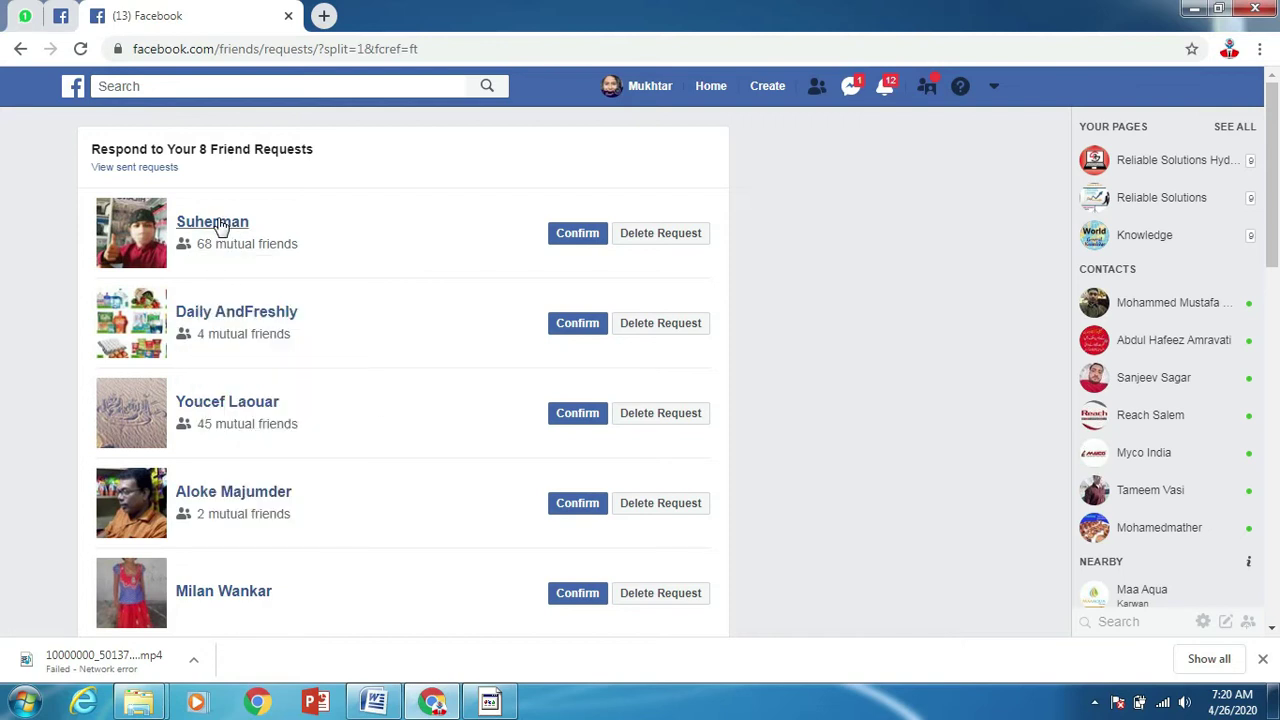
Step: Confirm the friend request that has 74 mutual friends
{"action": "mouse_move", "coordinate": [224, 231]}
{"action": "scroll", "coordinate": [246, 300], "scroll_direction": "down", "scroll_amount": 2}
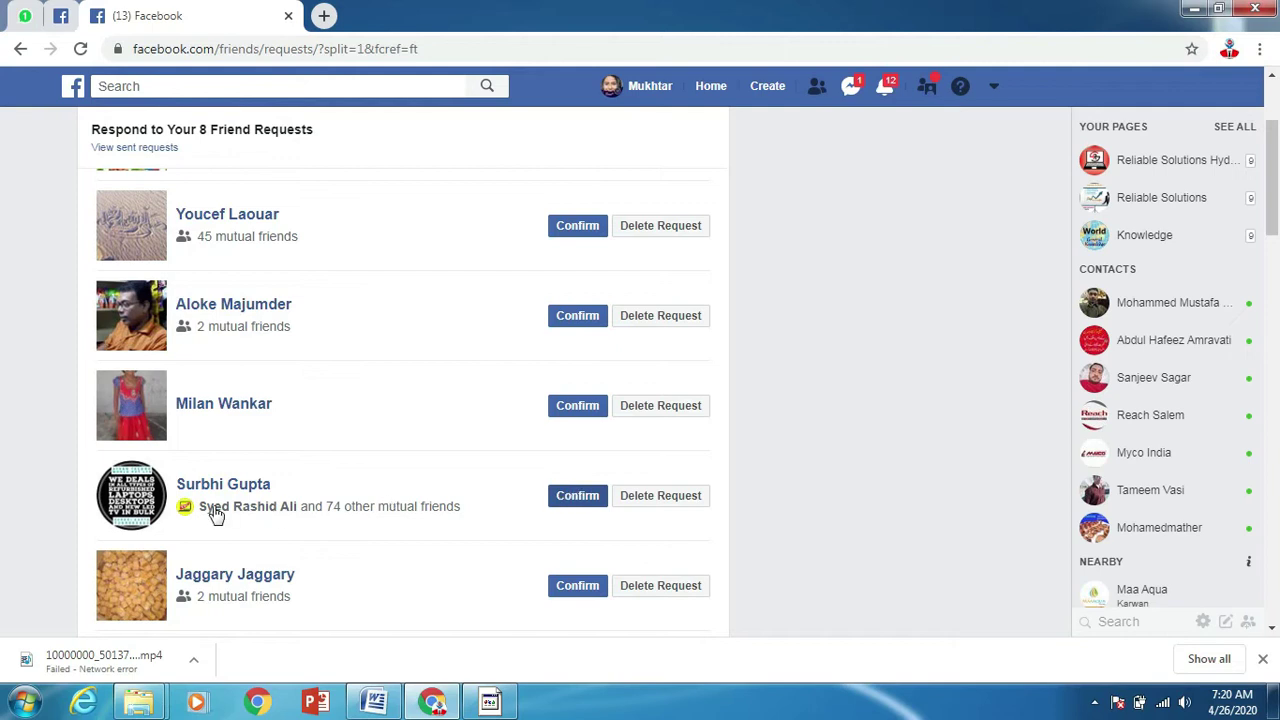
{"action": "left_click", "coordinate": [577, 495]}
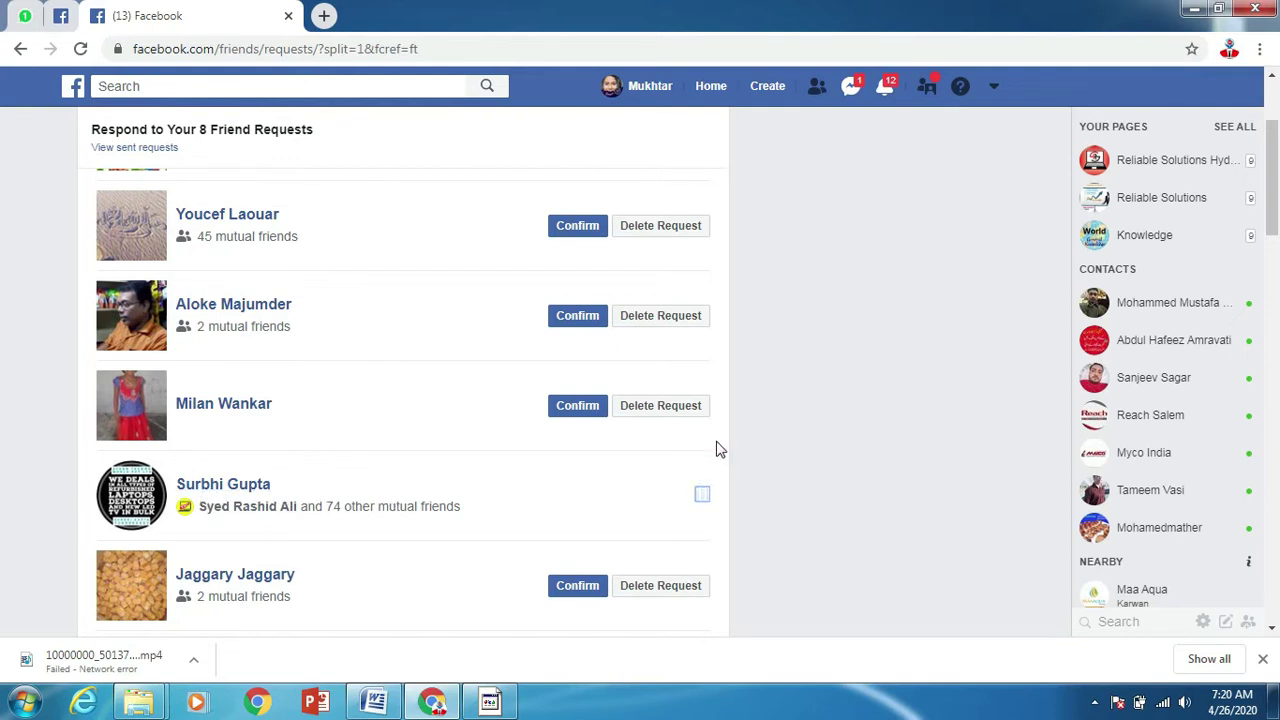
{"action": "scroll", "coordinate": [351, 443], "scroll_direction": "down", "scroll_amount": 1}
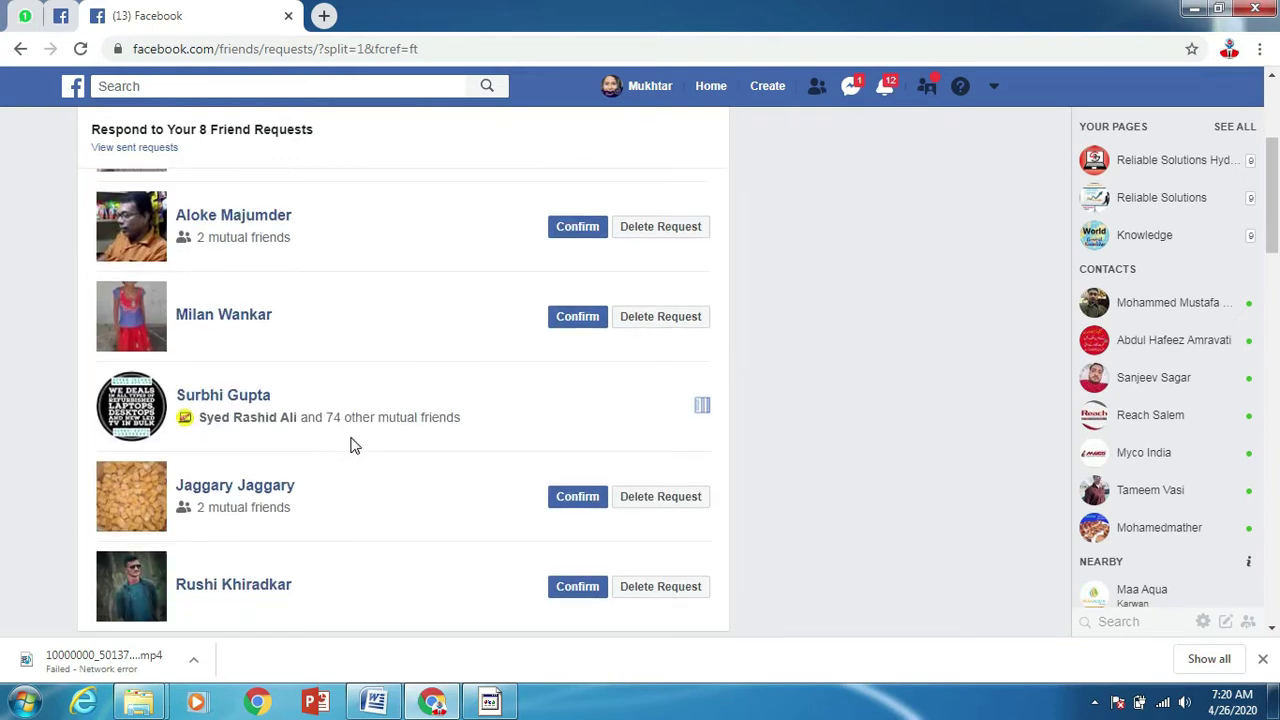
Step: Delete two other pending friend requests and go back to the profile
{"action": "left_click", "coordinate": [660, 492]}
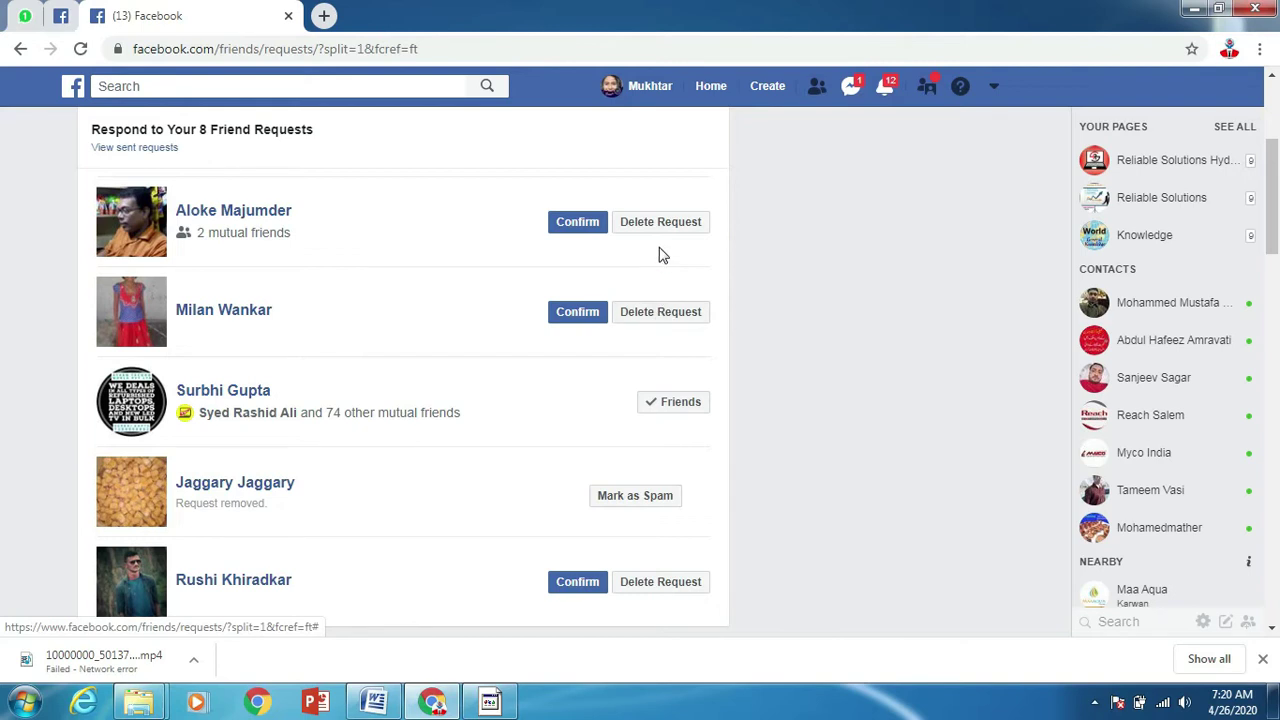
{"action": "left_click", "coordinate": [650, 221]}
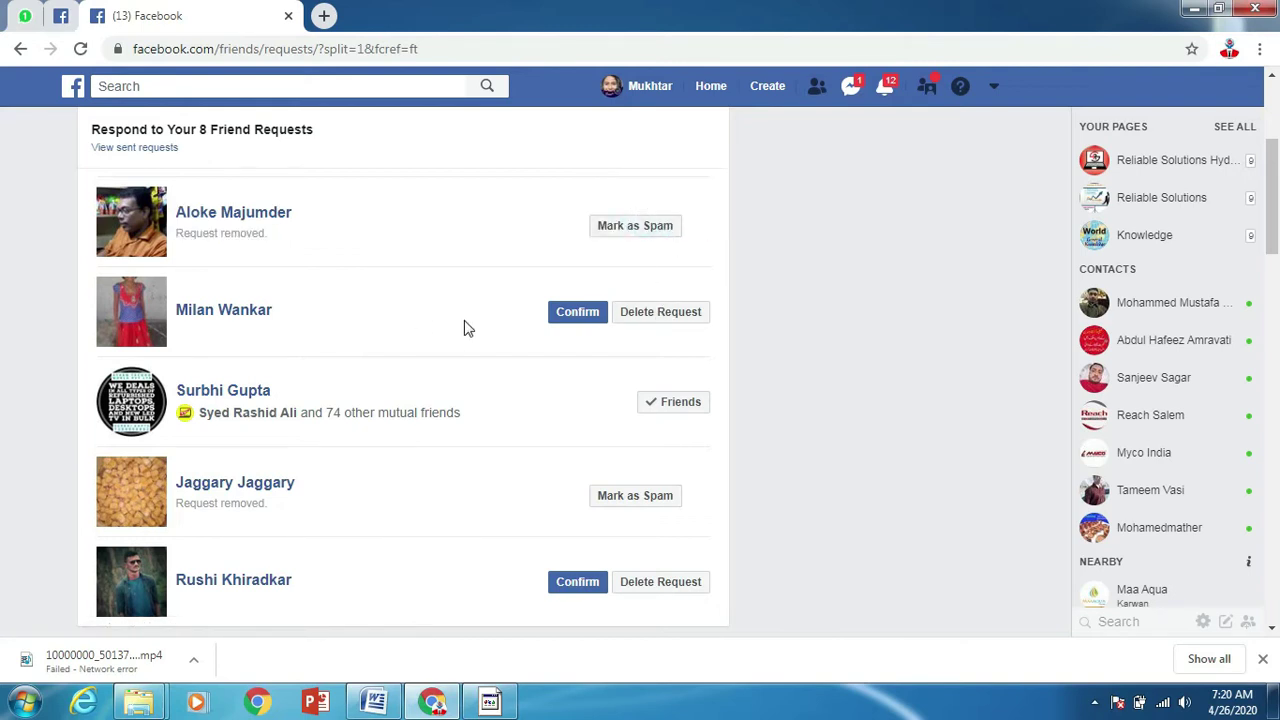
{"action": "scroll", "coordinate": [481, 352], "scroll_direction": "up", "scroll_amount": 3}
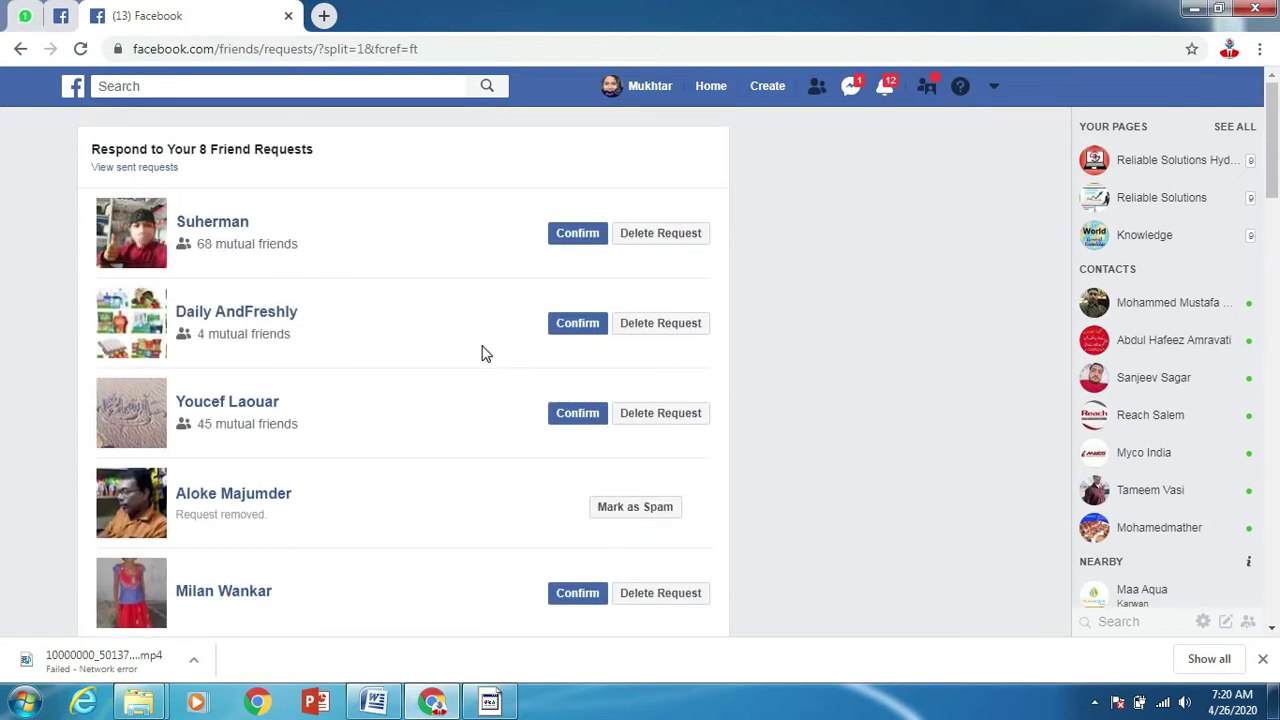
{"action": "scroll", "coordinate": [481, 352], "scroll_direction": "down", "scroll_amount": 2}
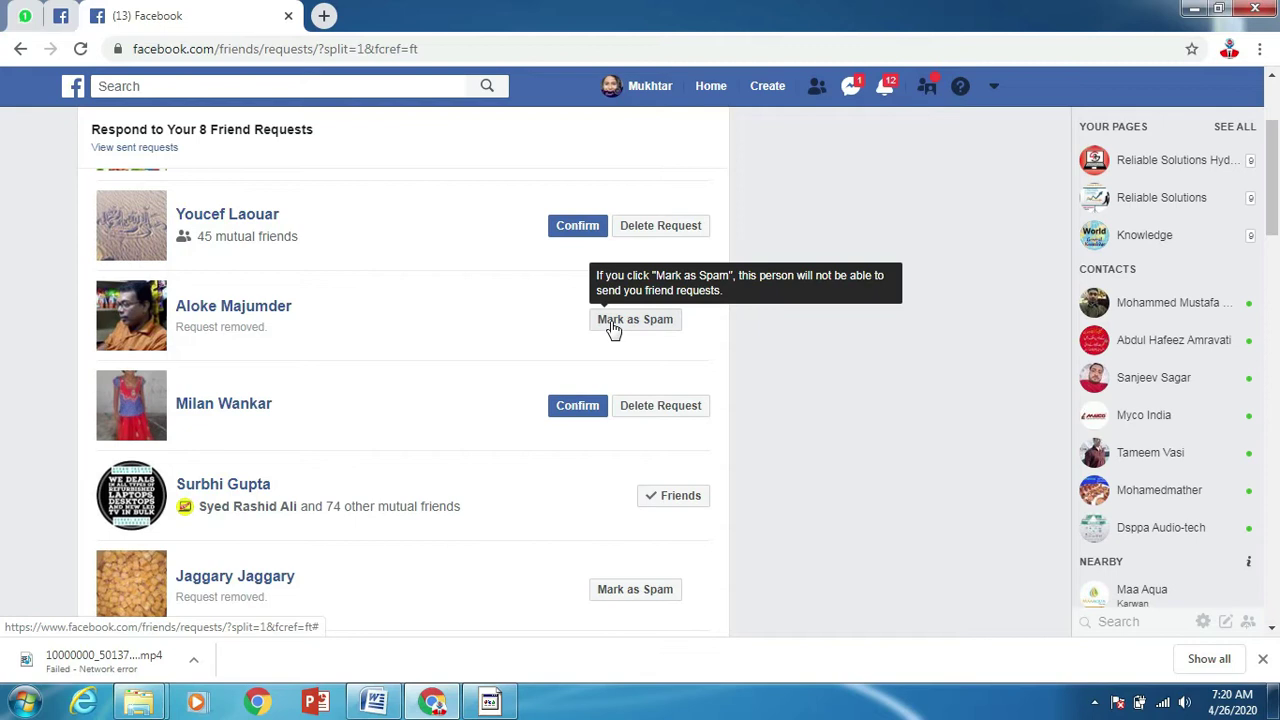
{"action": "scroll", "coordinate": [490, 328], "scroll_direction": "up", "scroll_amount": 2}
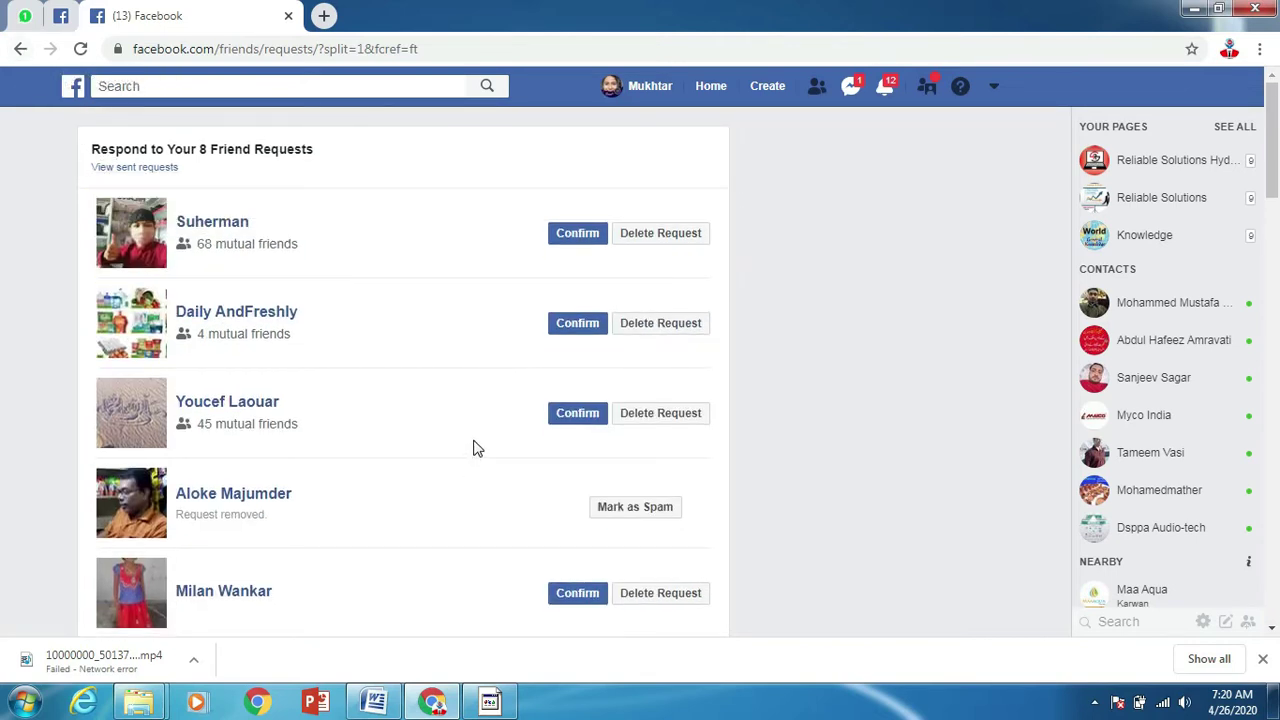
{"action": "scroll", "coordinate": [477, 449], "scroll_direction": "down", "scroll_amount": 1}
{"action": "scroll", "coordinate": [474, 449], "scroll_direction": "down", "scroll_amount": 8}
{"action": "scroll", "coordinate": [477, 425], "scroll_direction": "up", "scroll_amount": 8}
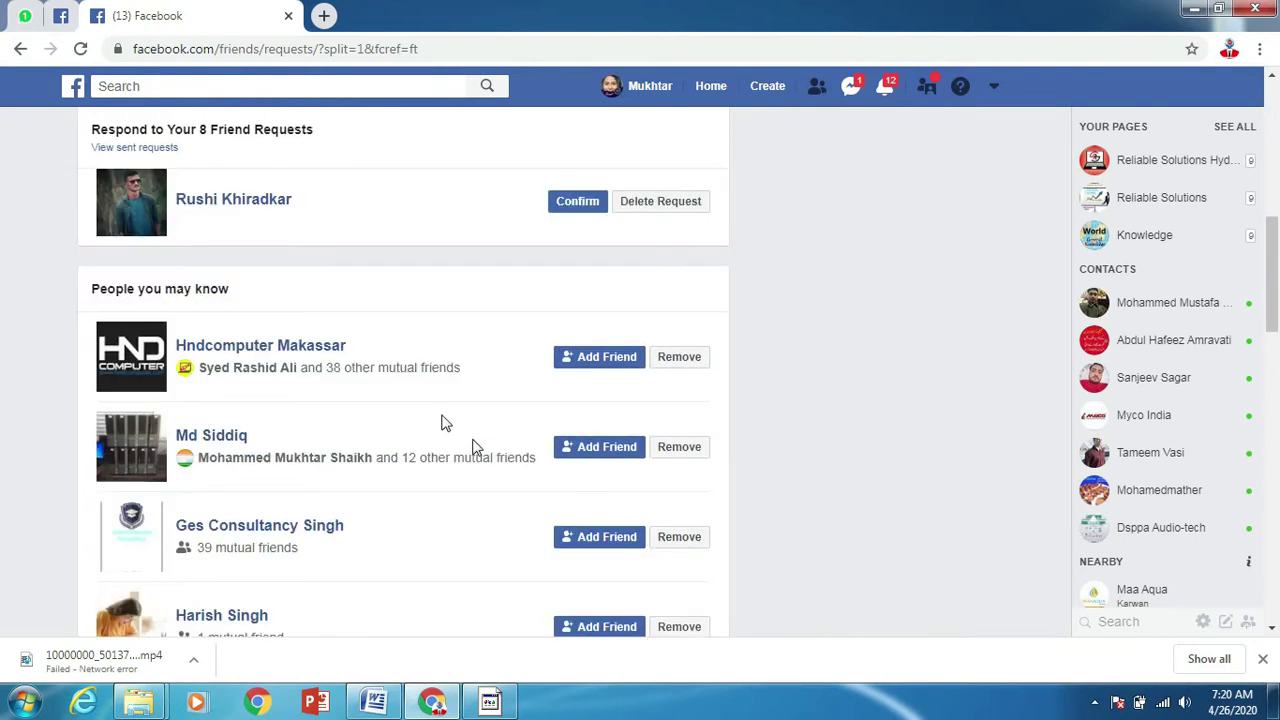
{"action": "left_click", "coordinate": [18, 52]}
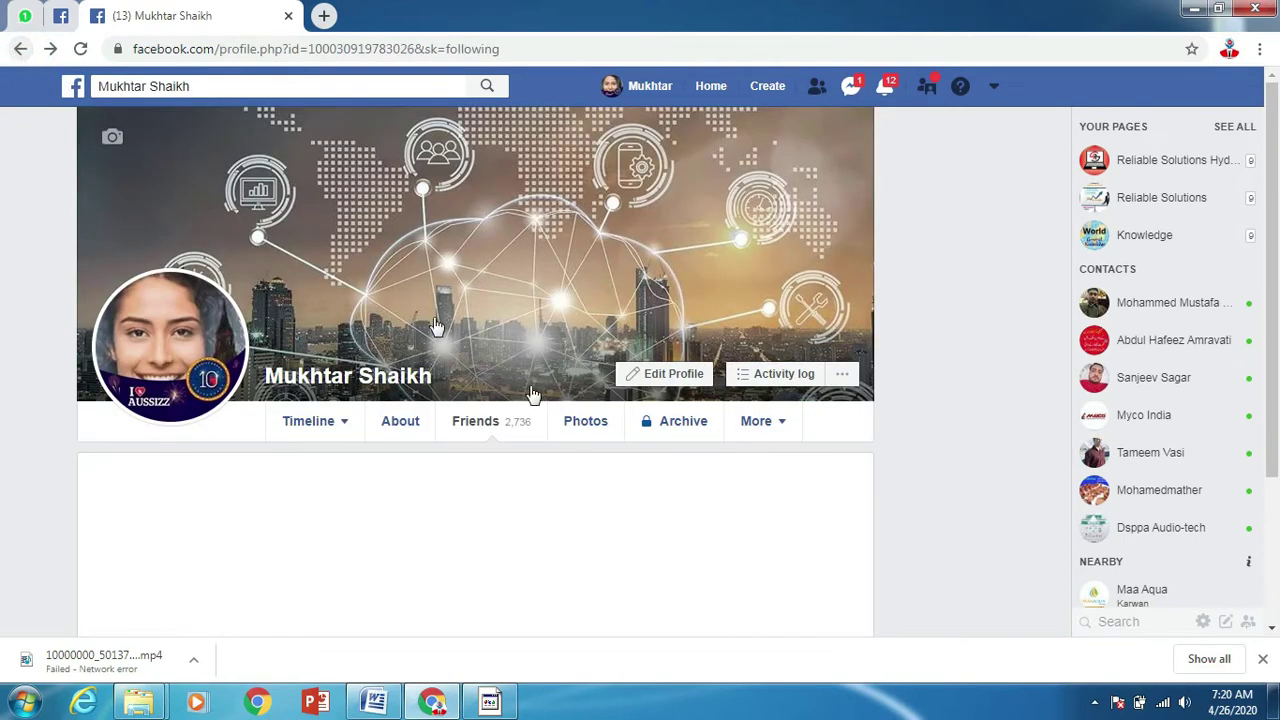
Step: Open the friend requests page and type 'akola' into the Facebook search box
{"action": "left_click", "coordinate": [474, 425]}
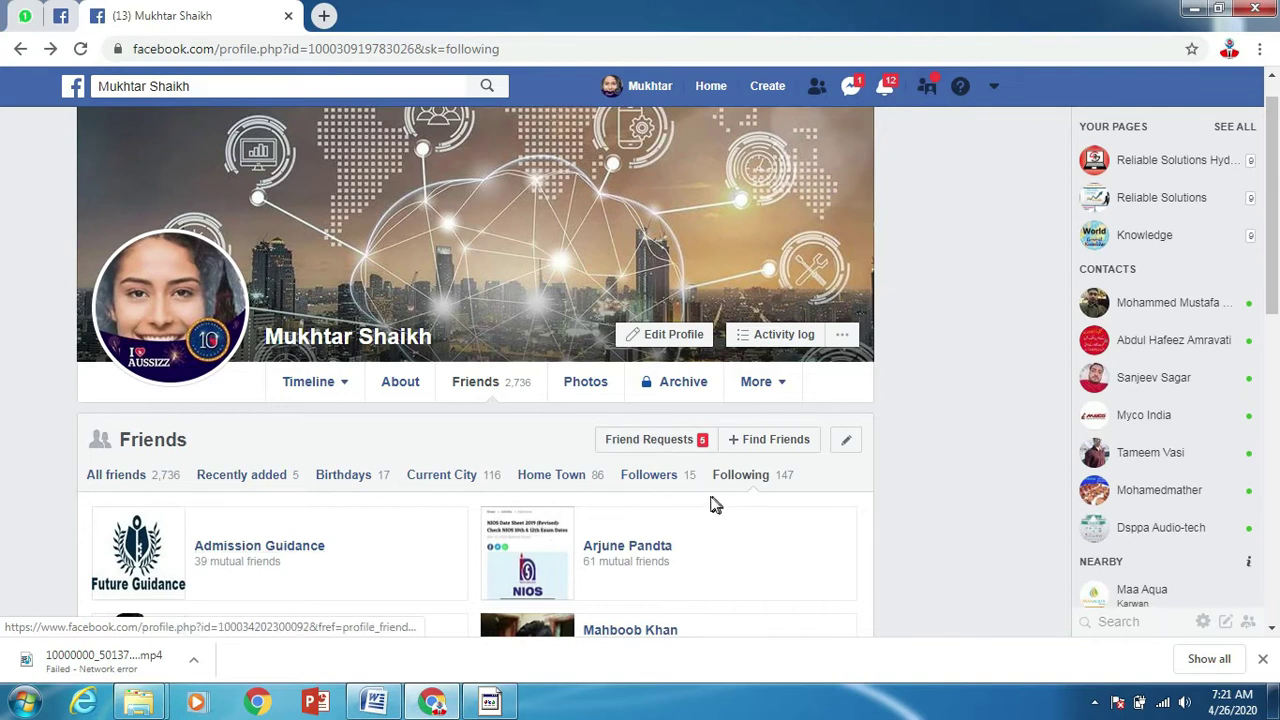
{"action": "left_click", "coordinate": [777, 443]}
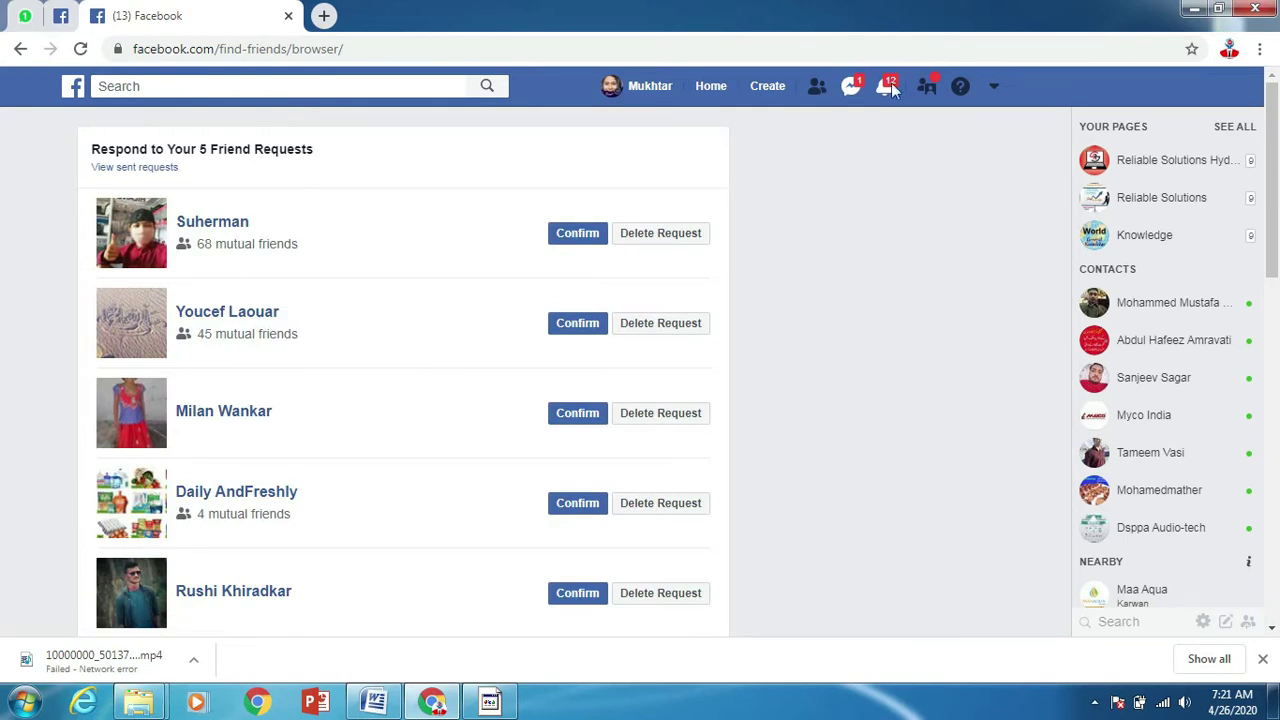
{"action": "scroll", "coordinate": [566, 443], "scroll_direction": "down", "scroll_amount": 4}
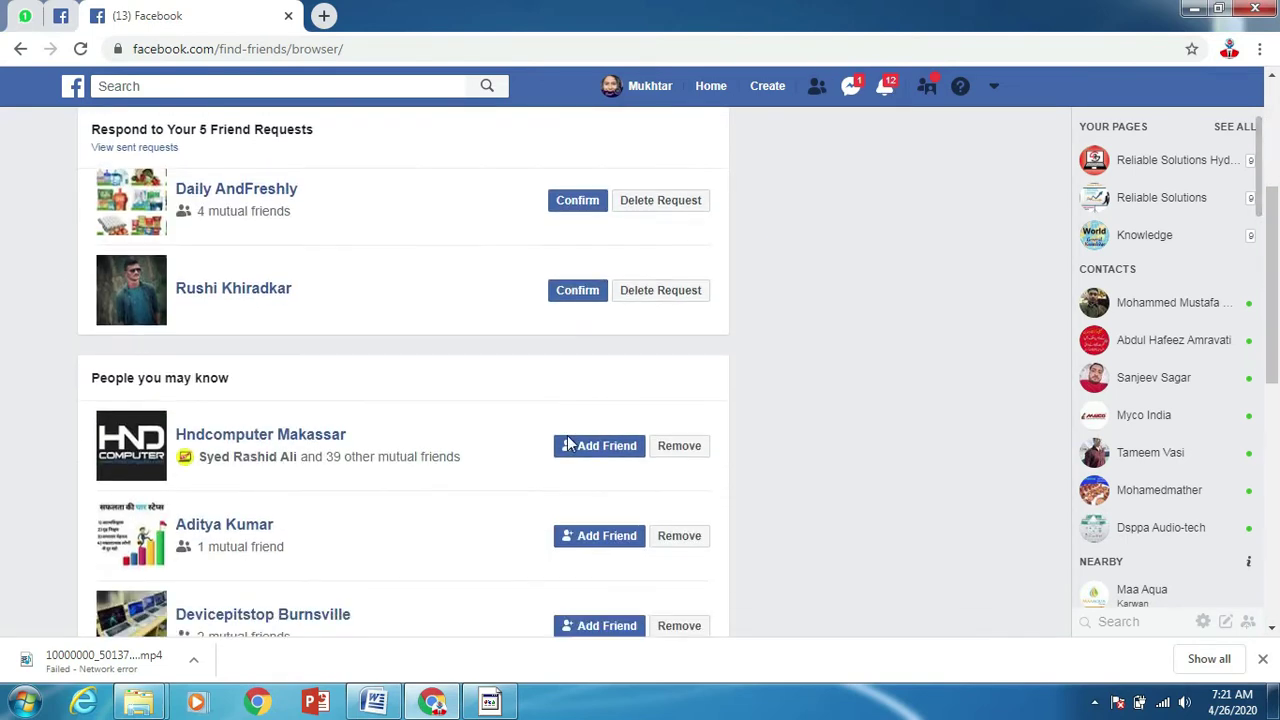
{"action": "scroll", "coordinate": [566, 443], "scroll_direction": "up", "scroll_amount": 4}
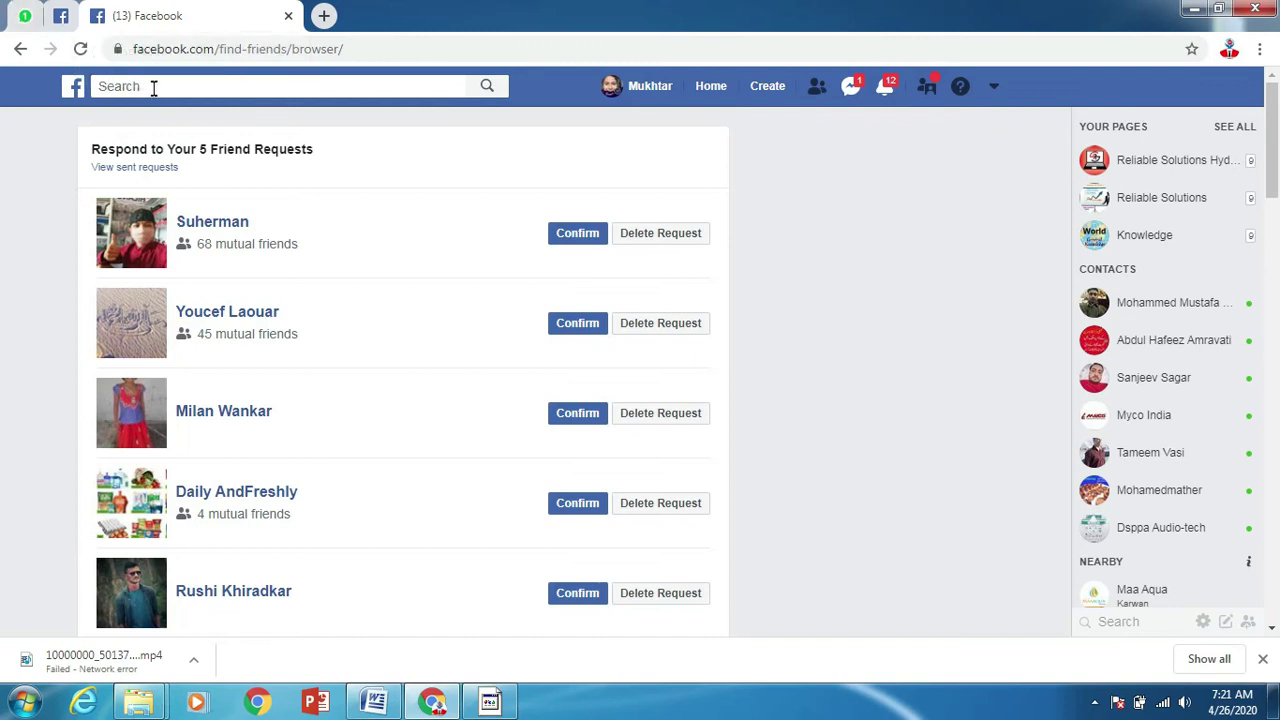
{"action": "left_click", "coordinate": [165, 90]}
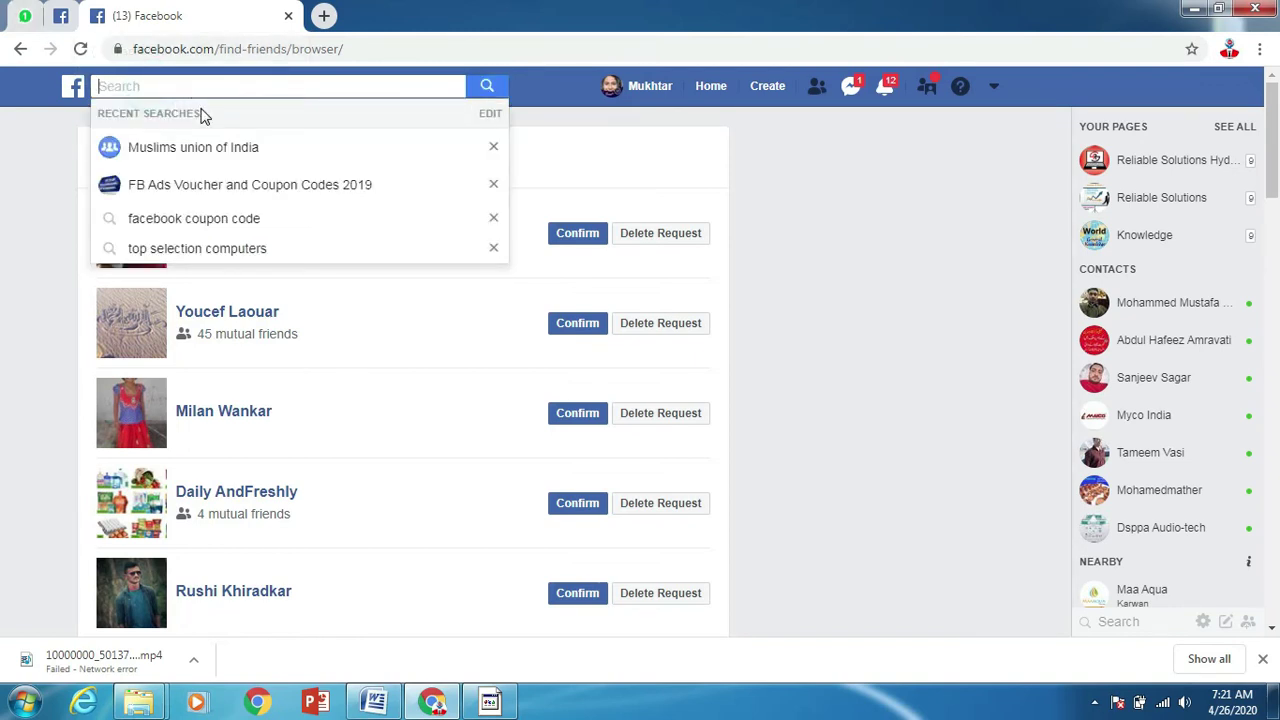
{"action": "type", "text": "ak"}
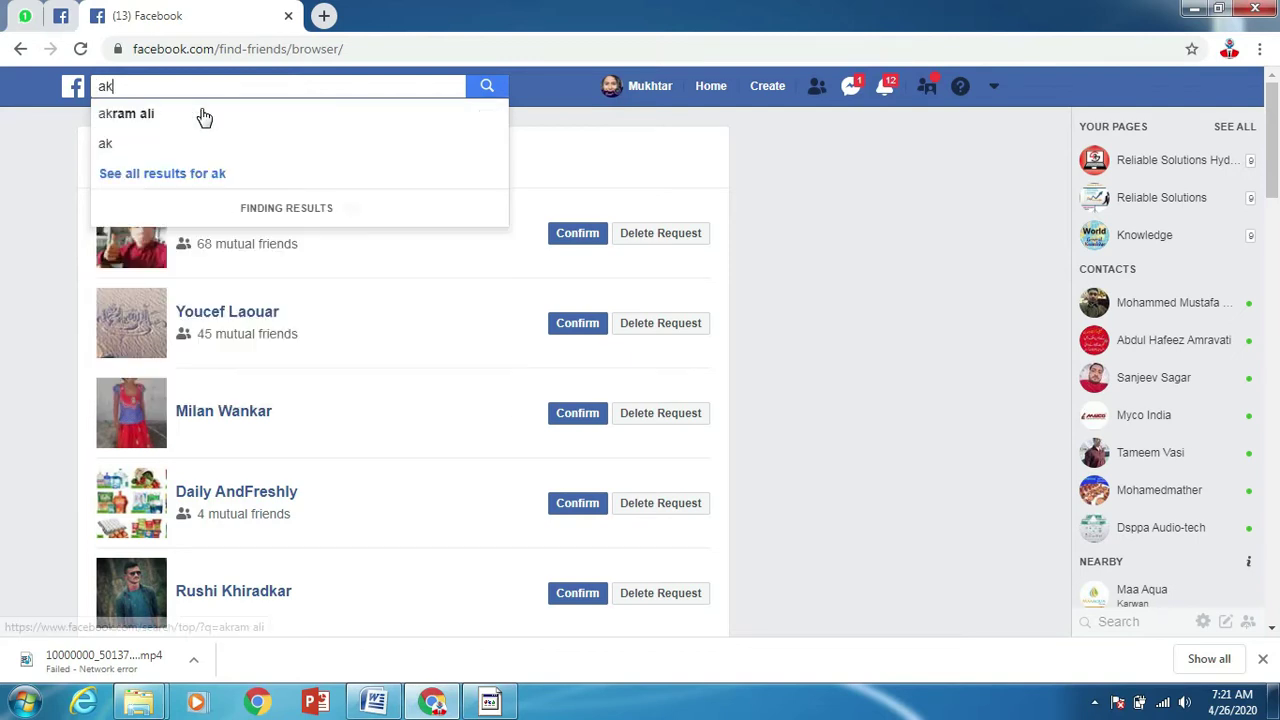
{"action": "type", "text": "ola"}
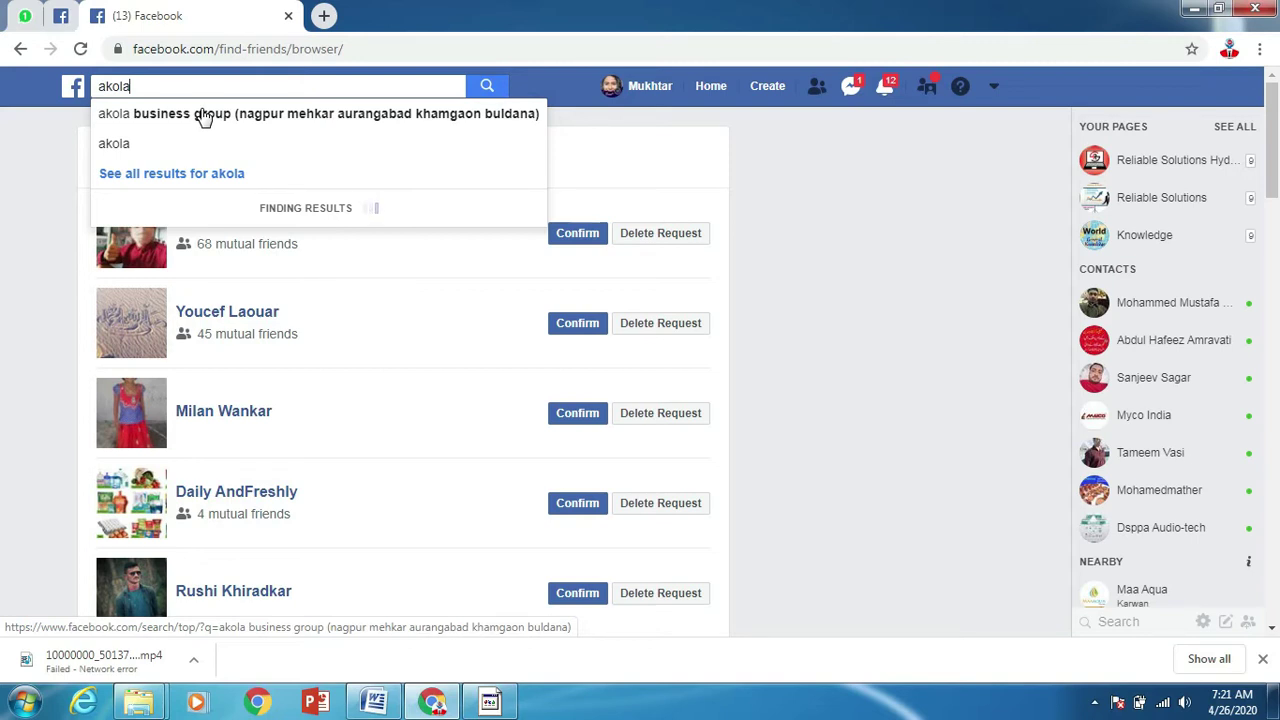
Step: Run the 'akola friends' search and scroll through its groups, pages, posts and photos
{"action": "type", "text": "friends"}
{"action": "key", "text": "Return"}
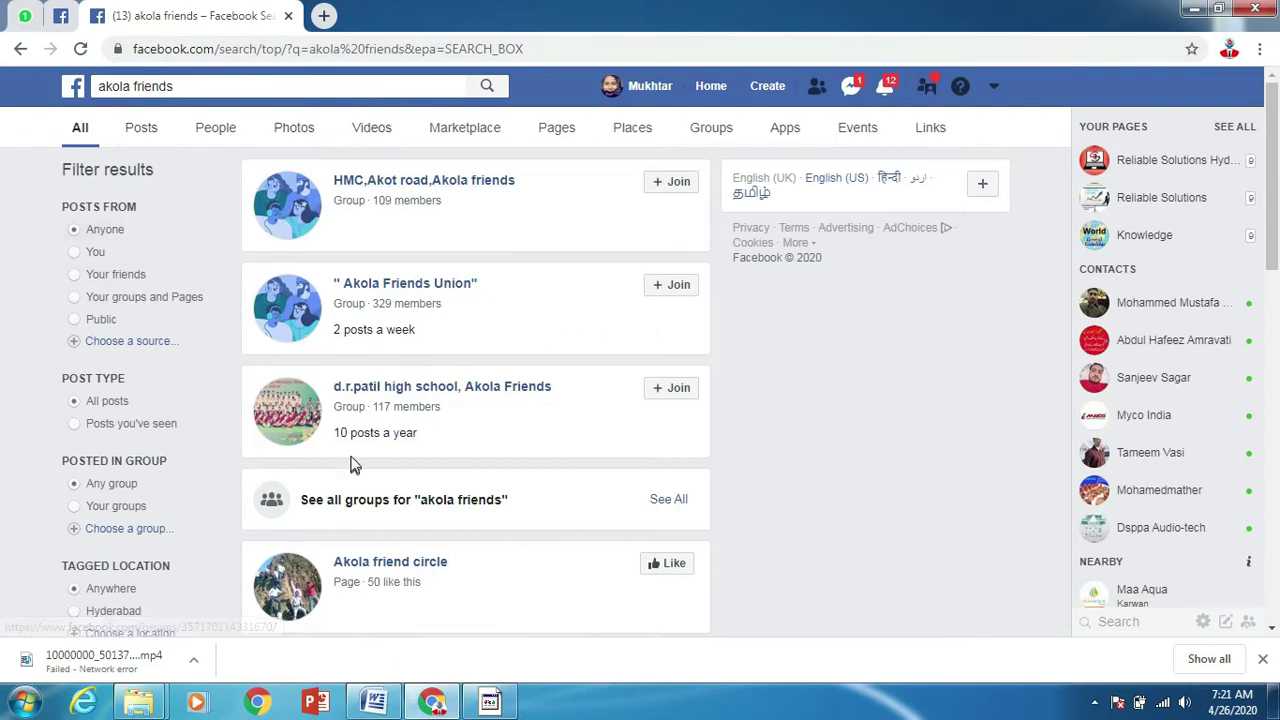
{"action": "scroll", "coordinate": [360, 460], "scroll_direction": "down", "scroll_amount": 3}
{"action": "scroll", "coordinate": [432, 482], "scroll_direction": "down", "scroll_amount": 2}
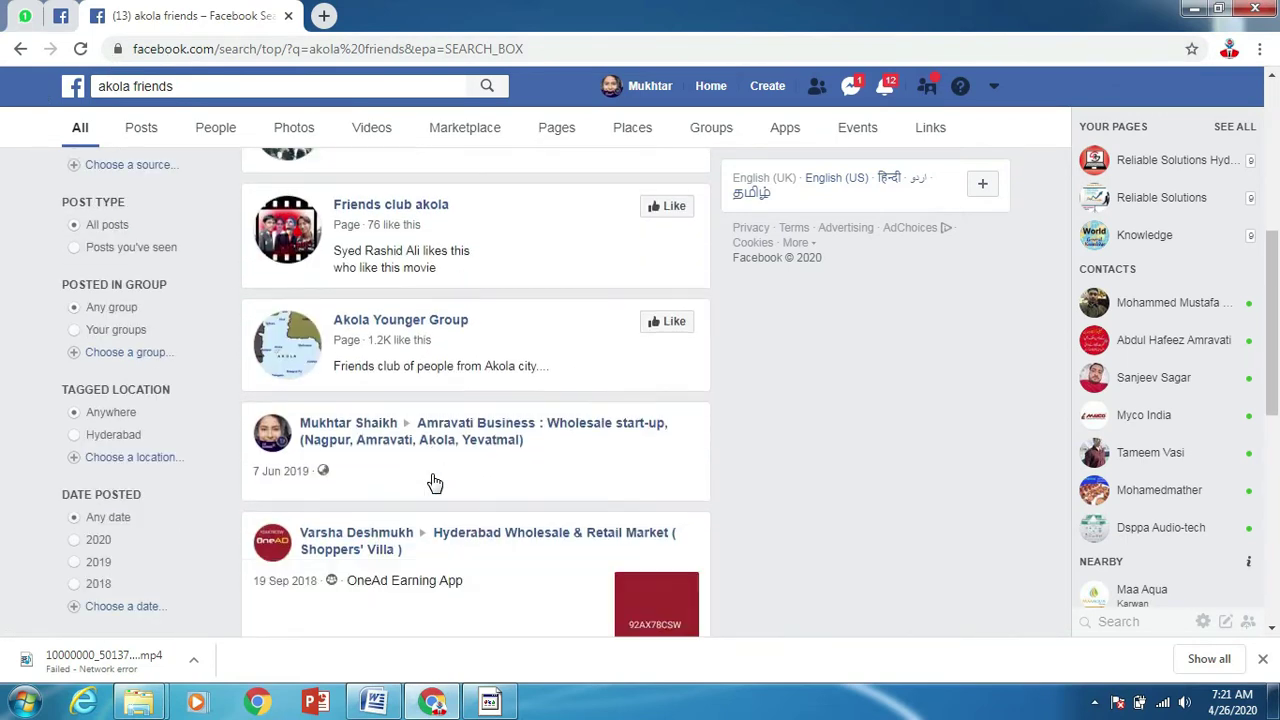
{"action": "scroll", "coordinate": [546, 420], "scroll_direction": "down", "scroll_amount": 2}
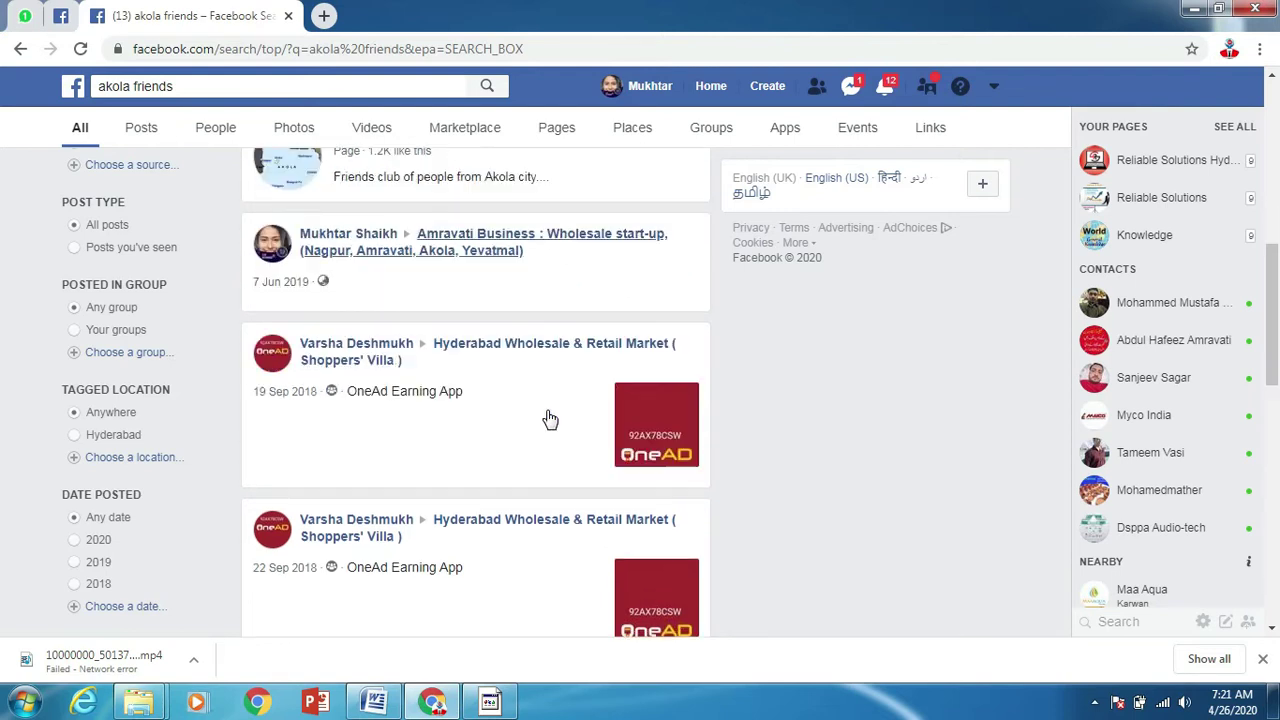
{"action": "scroll", "coordinate": [489, 449], "scroll_direction": "down", "scroll_amount": 1}
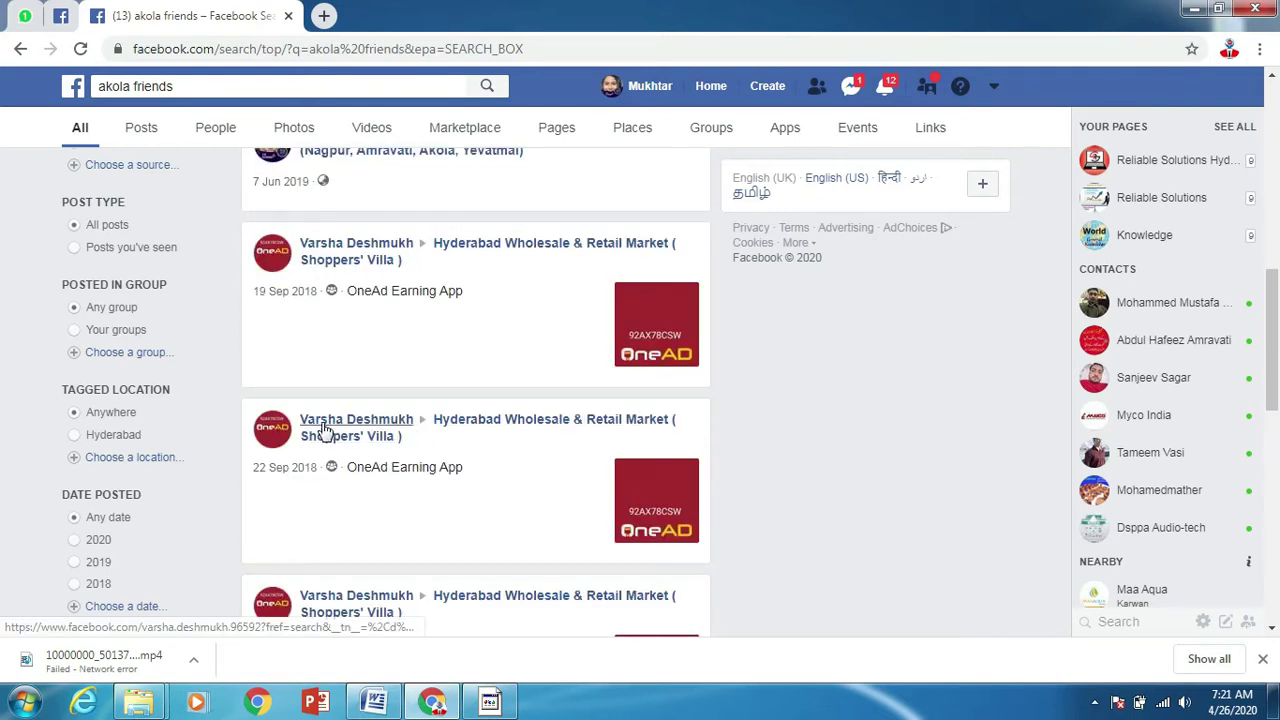
{"action": "scroll", "coordinate": [370, 490], "scroll_direction": "down", "scroll_amount": 4}
{"action": "scroll", "coordinate": [405, 525], "scroll_direction": "down", "scroll_amount": 2}
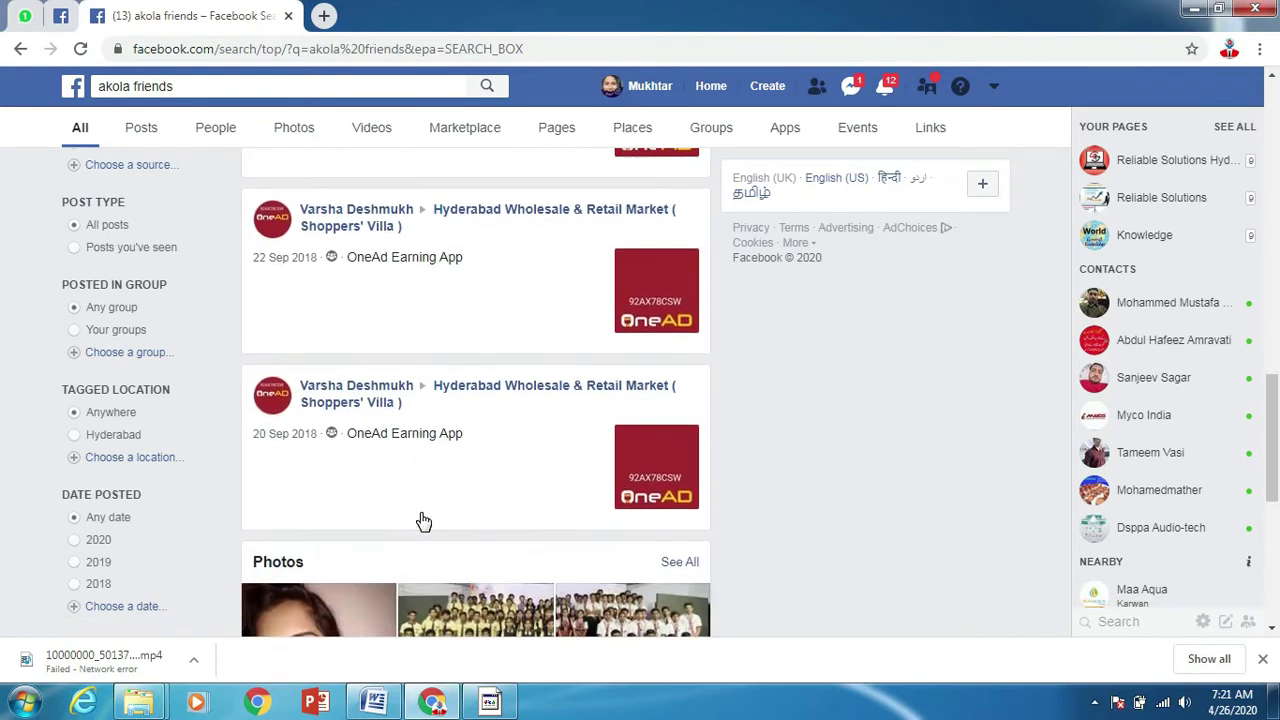
{"action": "scroll", "coordinate": [420, 515], "scroll_direction": "down", "scroll_amount": 3}
{"action": "scroll", "coordinate": [423, 515], "scroll_direction": "down", "scroll_amount": 2}
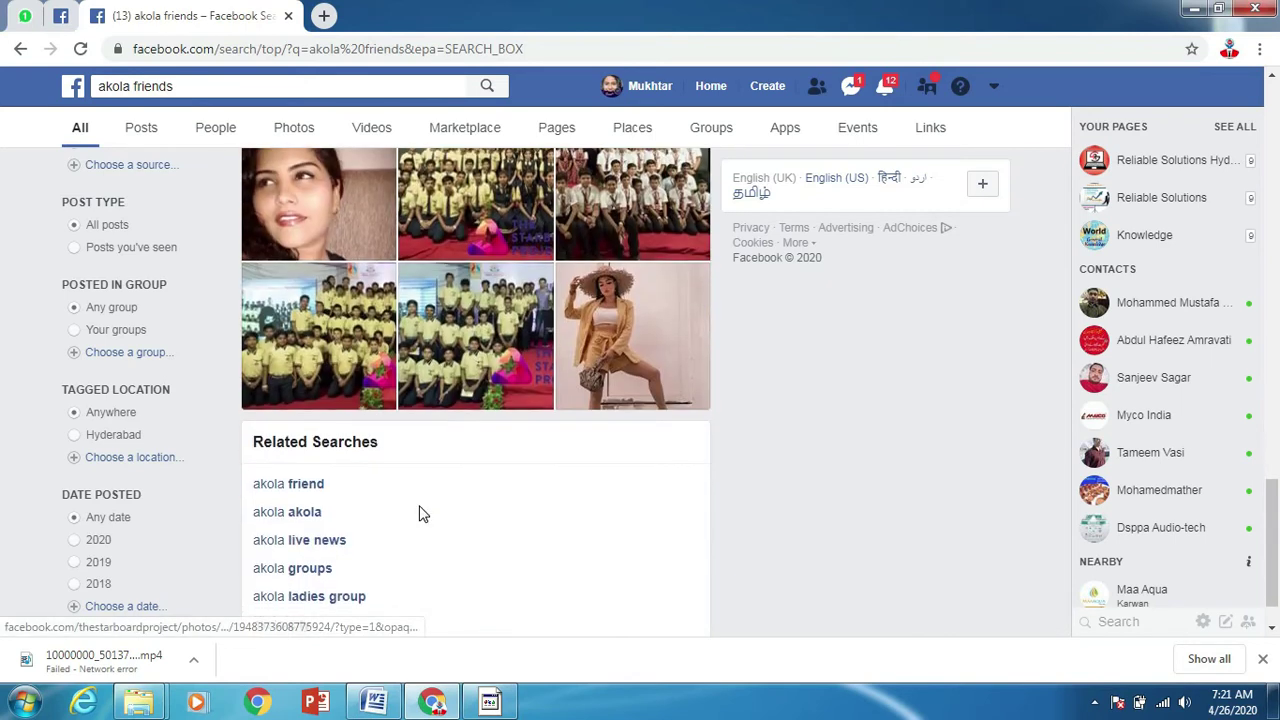
{"action": "scroll", "coordinate": [421, 514], "scroll_direction": "down", "scroll_amount": 1}
{"action": "scroll", "coordinate": [420, 513], "scroll_direction": "up", "scroll_amount": 6}
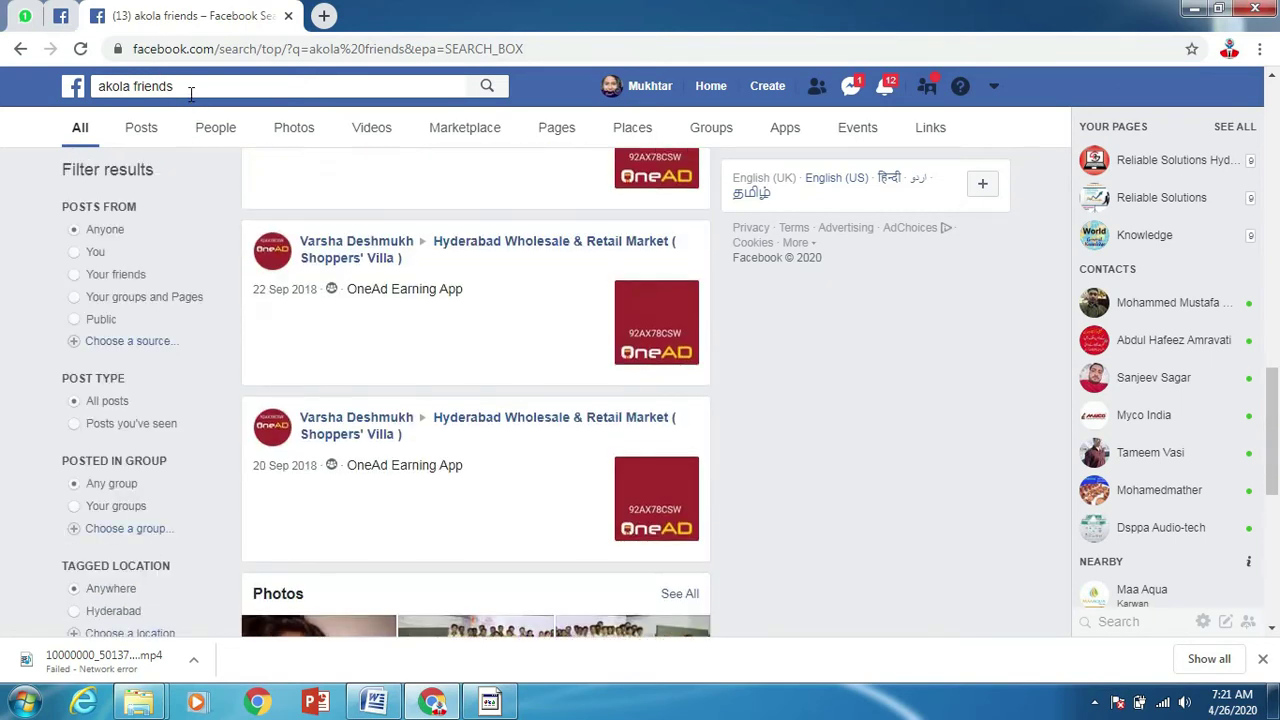
{"action": "left_click", "coordinate": [189, 90]}
{"action": "left_click", "coordinate": [205, 98]}
Step: Search Facebook for 'sameer' and scroll through the People results
{"action": "left_click", "coordinate": [207, 87]}
{"action": "type", "text": "sameer"}
{"action": "key", "text": "Return"}
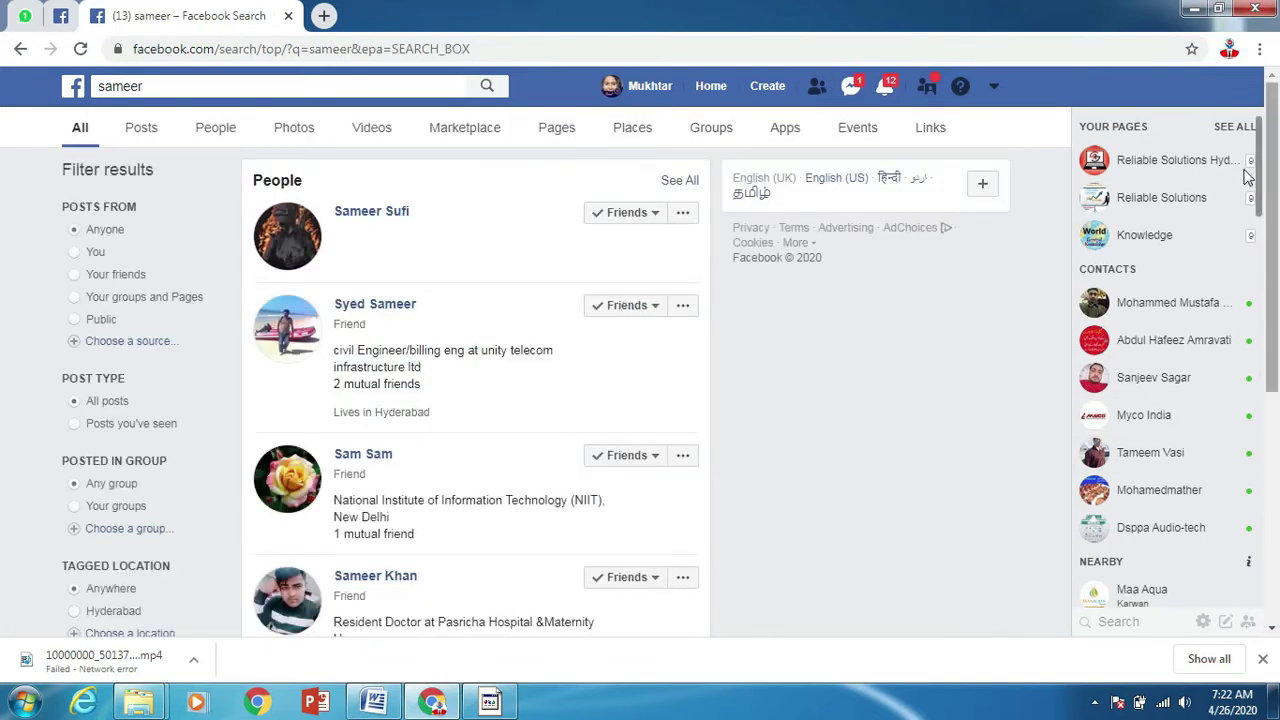
{"action": "scroll", "coordinate": [378, 287], "scroll_direction": "down", "scroll_amount": 2}
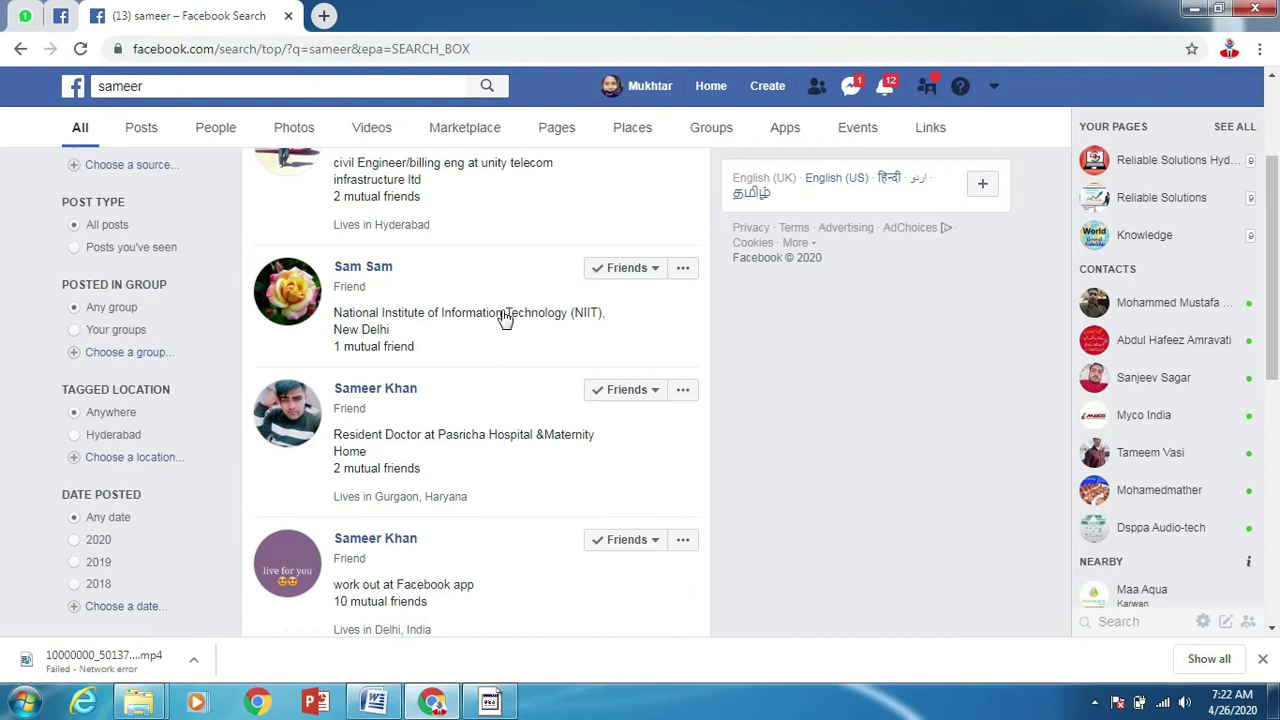
{"action": "scroll", "coordinate": [449, 390], "scroll_direction": "down", "scroll_amount": 2}
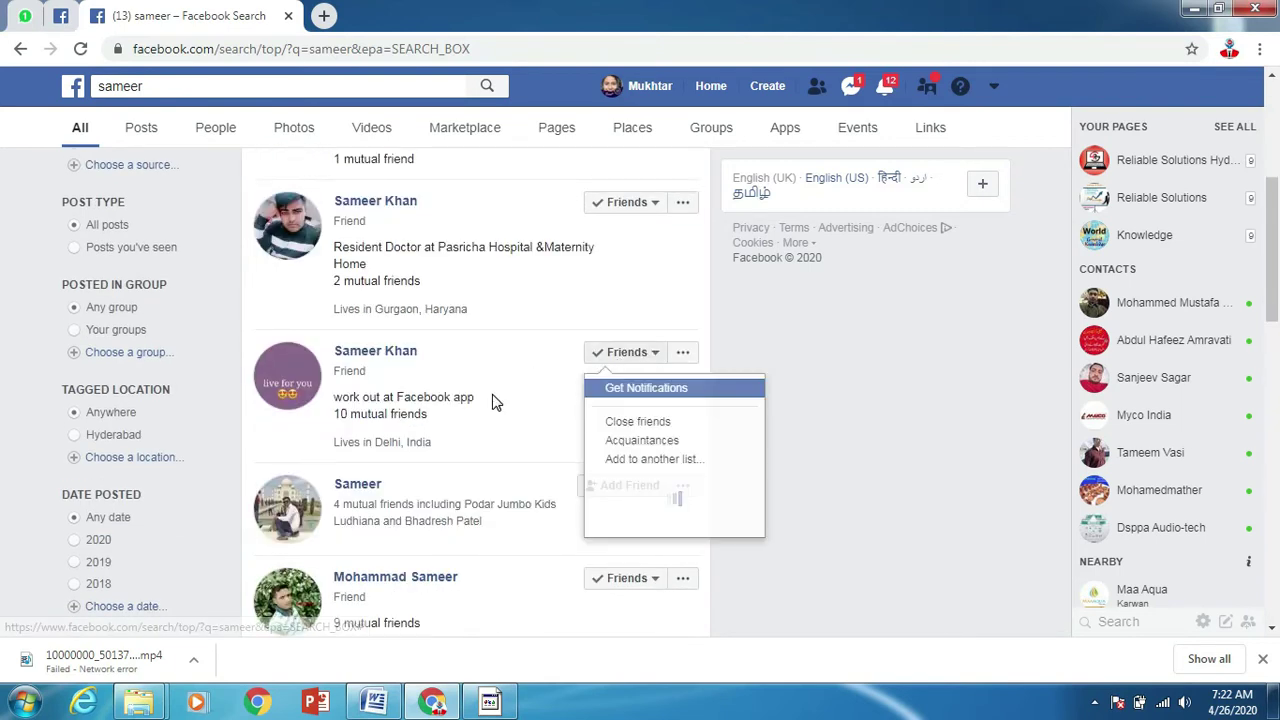
{"action": "scroll", "coordinate": [540, 393], "scroll_direction": "down", "scroll_amount": 1}
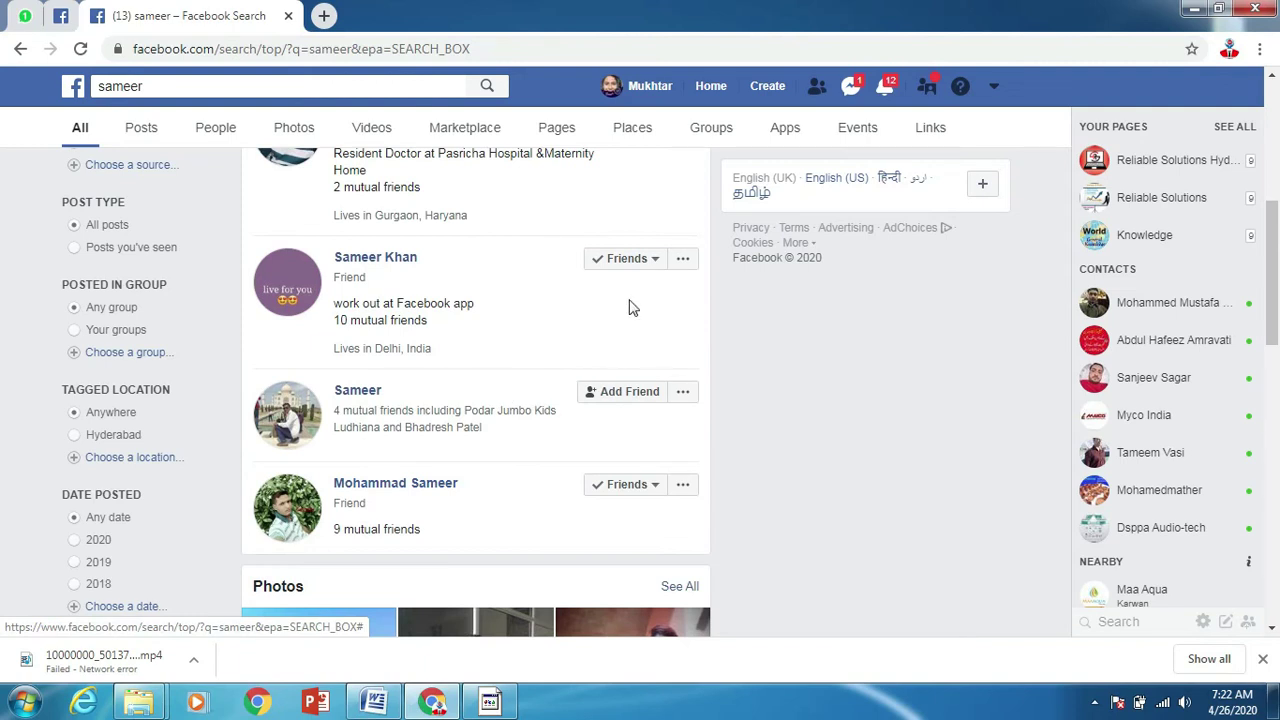
{"action": "mouse_move", "coordinate": [647, 262]}
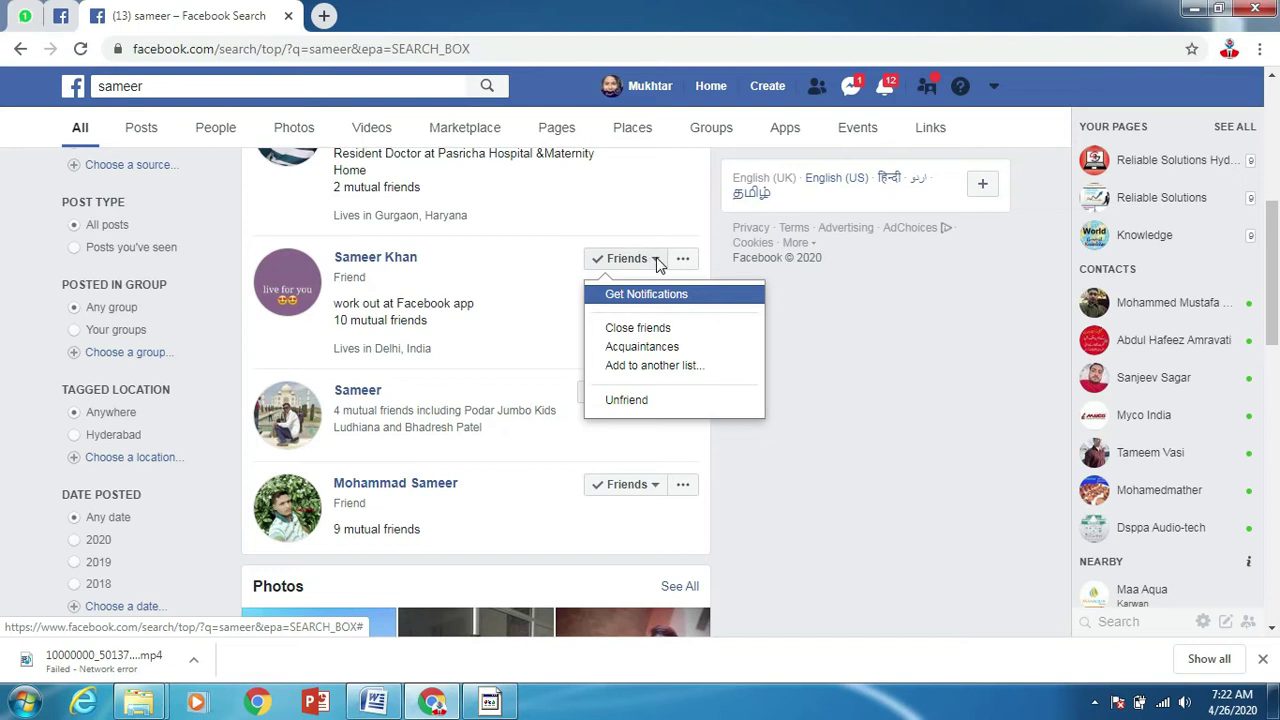
{"action": "left_click", "coordinate": [656, 260]}
{"action": "left_click", "coordinate": [652, 368]}
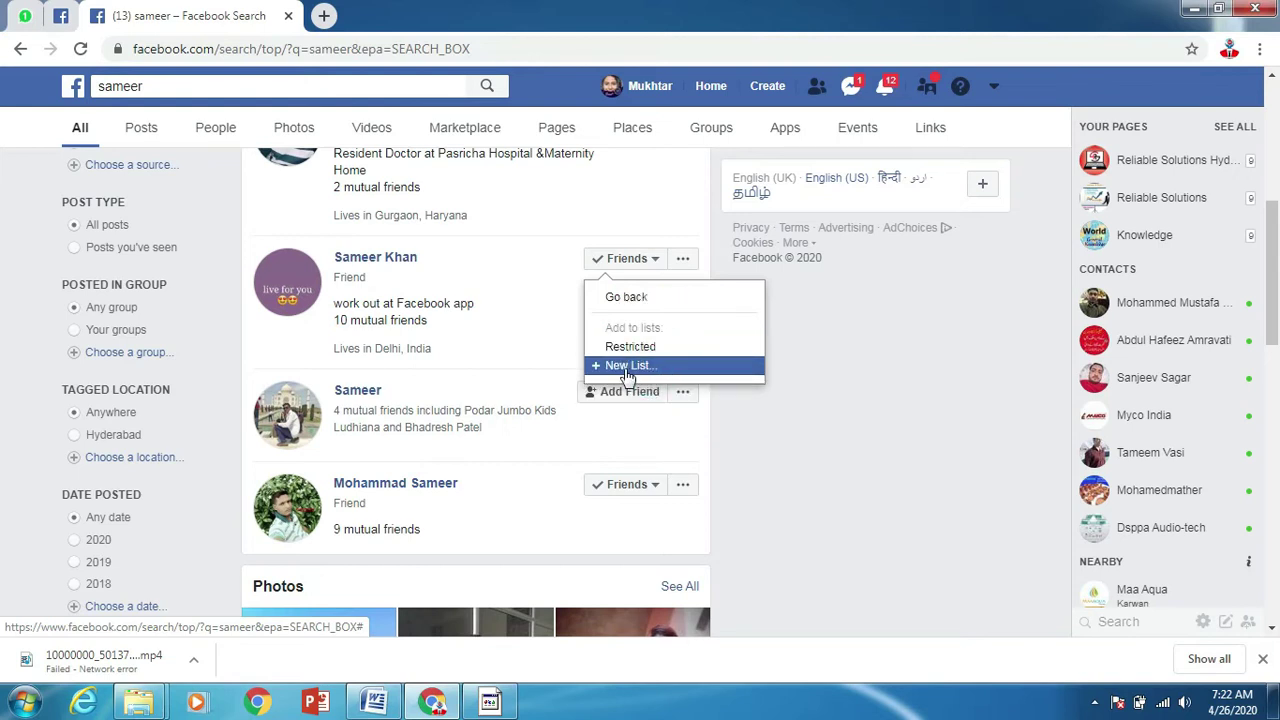
{"action": "left_click", "coordinate": [650, 366]}
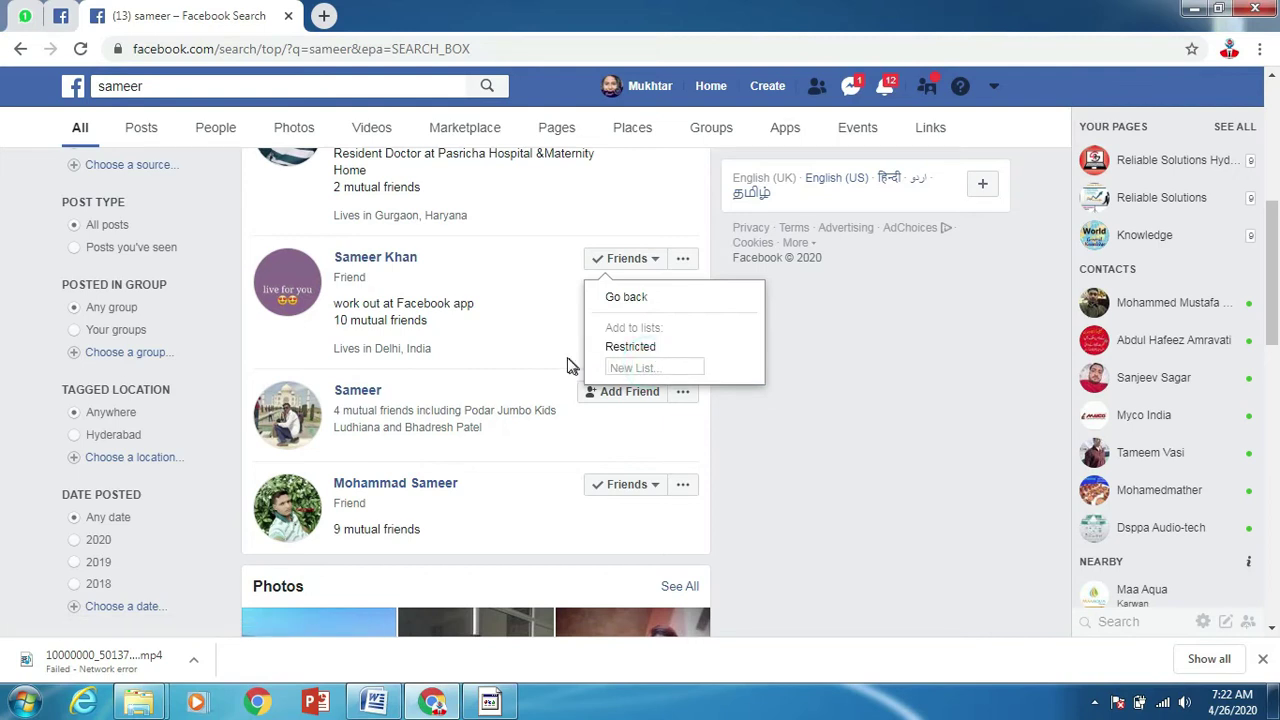
{"action": "left_click", "coordinate": [545, 330]}
{"action": "left_click", "coordinate": [683, 258]}
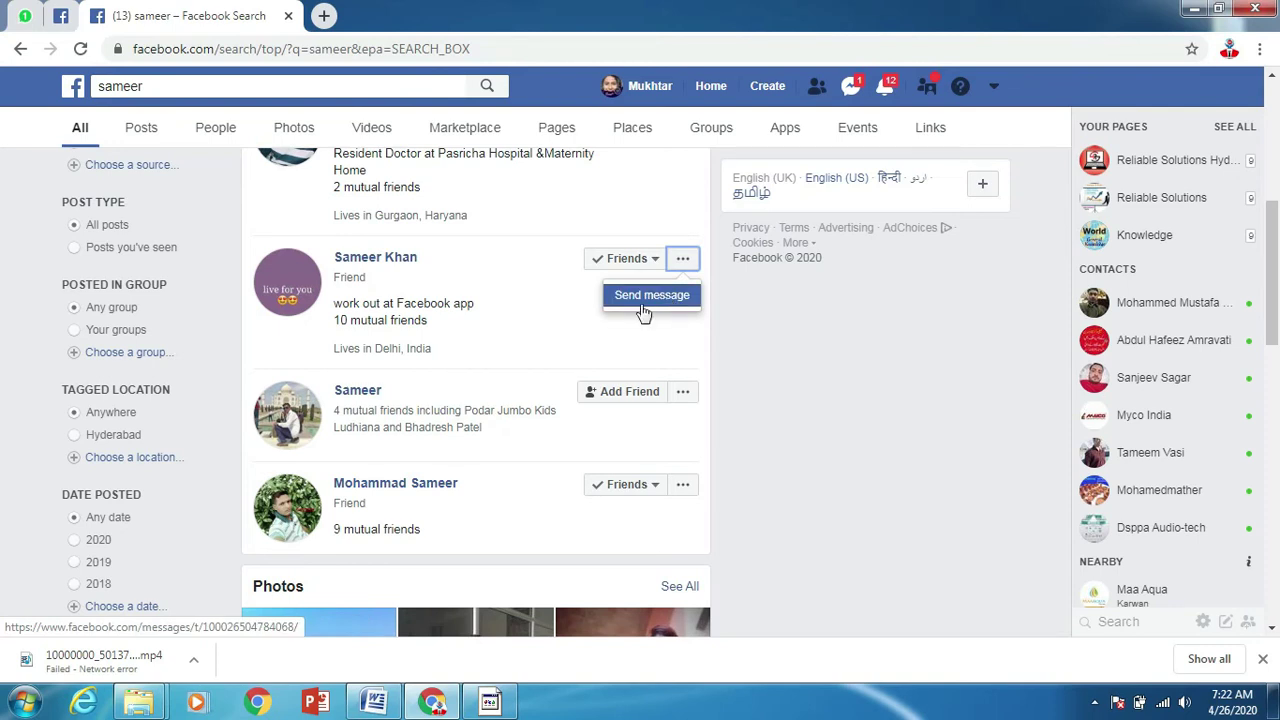
{"action": "left_click", "coordinate": [566, 323]}
{"action": "scroll", "coordinate": [88, 197], "scroll_direction": "up", "scroll_amount": 5}
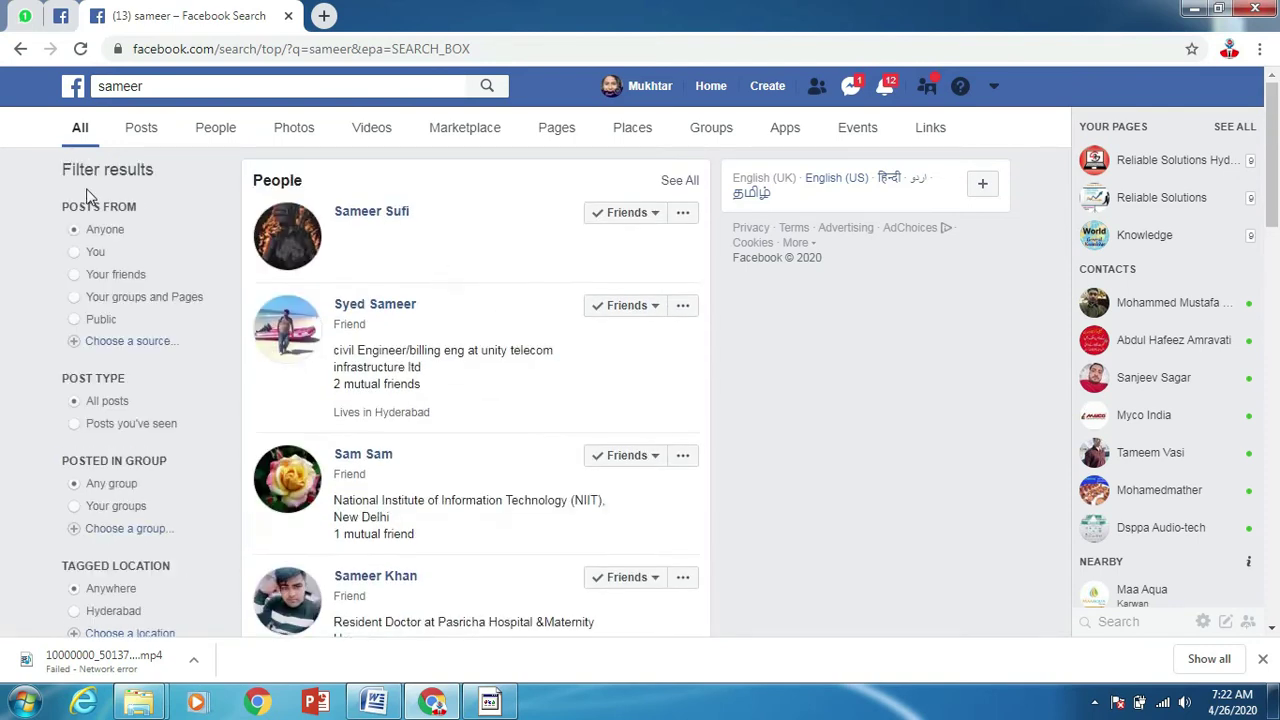
Step: Return to the profile's Friends section and open the friends-list Edit privacy dialog
{"action": "left_click", "coordinate": [20, 50]}
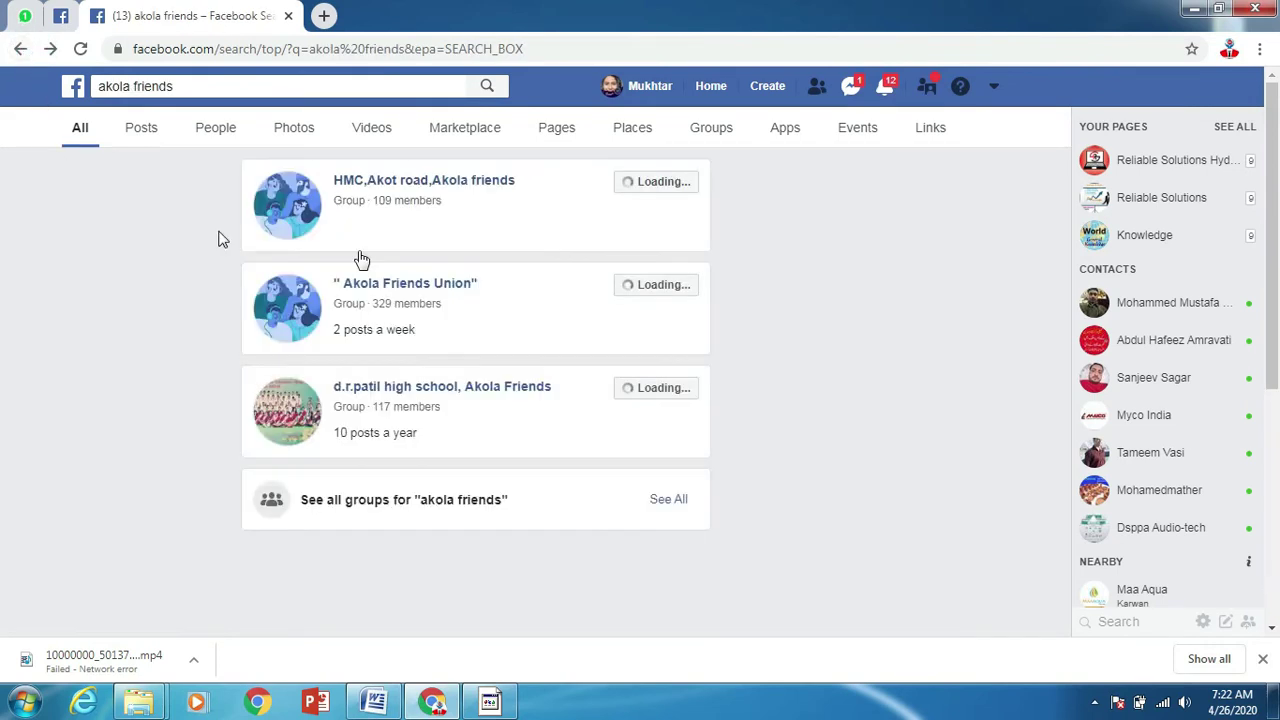
{"action": "left_click", "coordinate": [20, 50]}
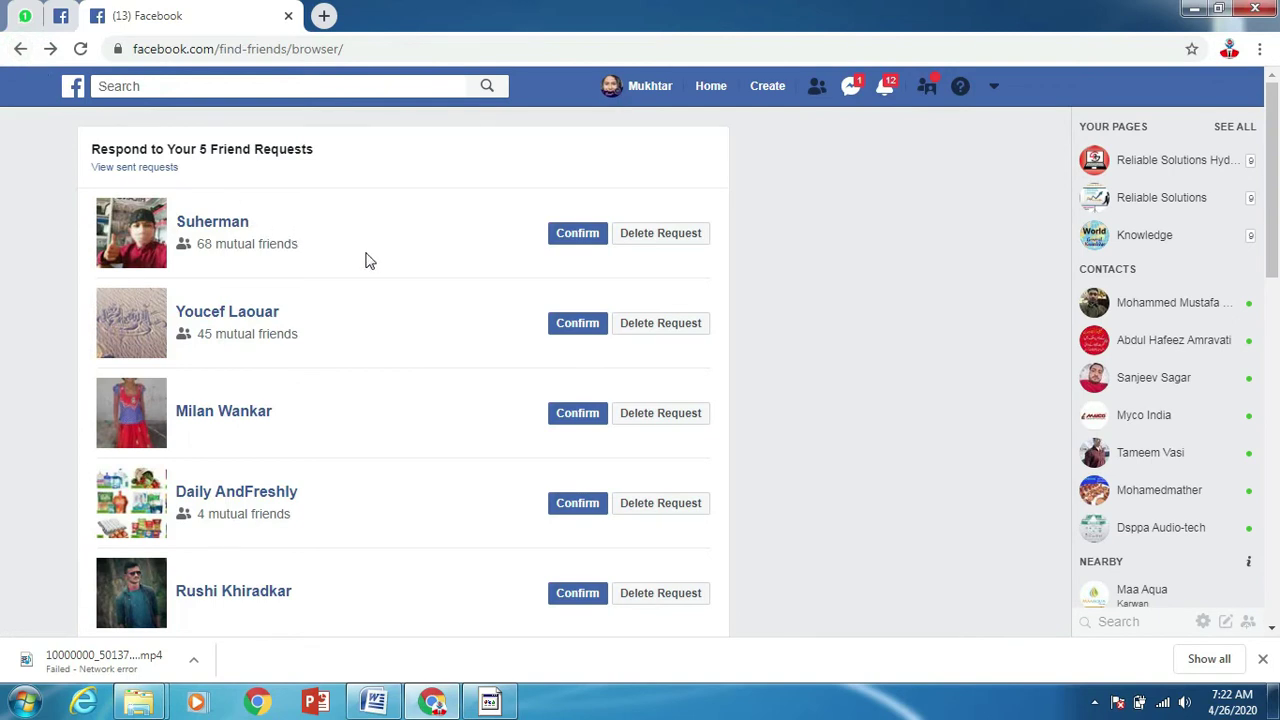
{"action": "left_click", "coordinate": [20, 48]}
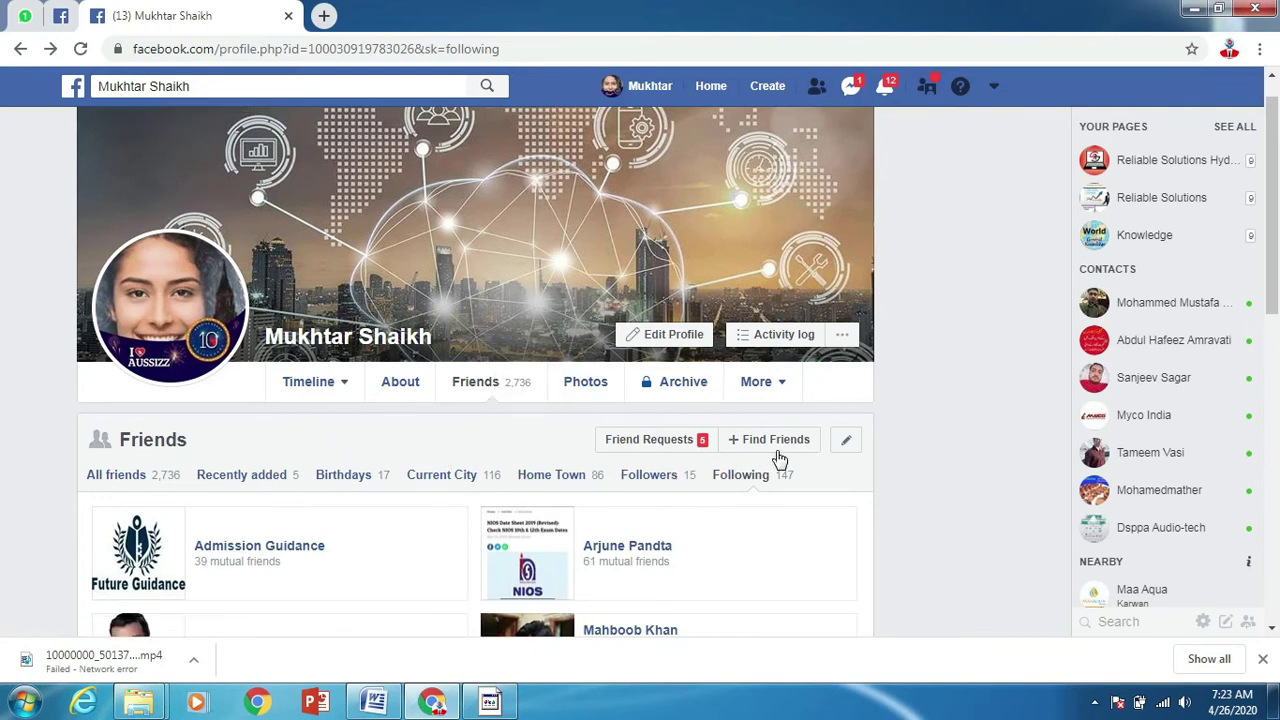
{"action": "left_click", "coordinate": [850, 443]}
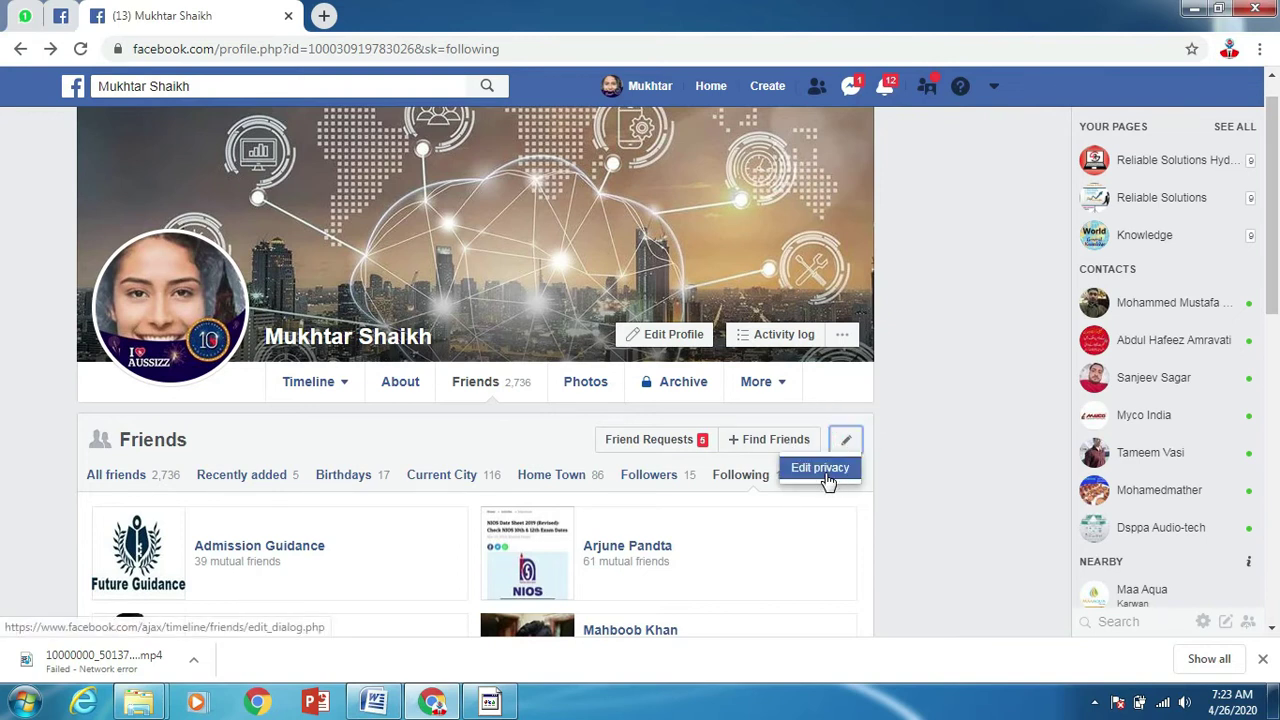
{"action": "left_click", "coordinate": [827, 476]}
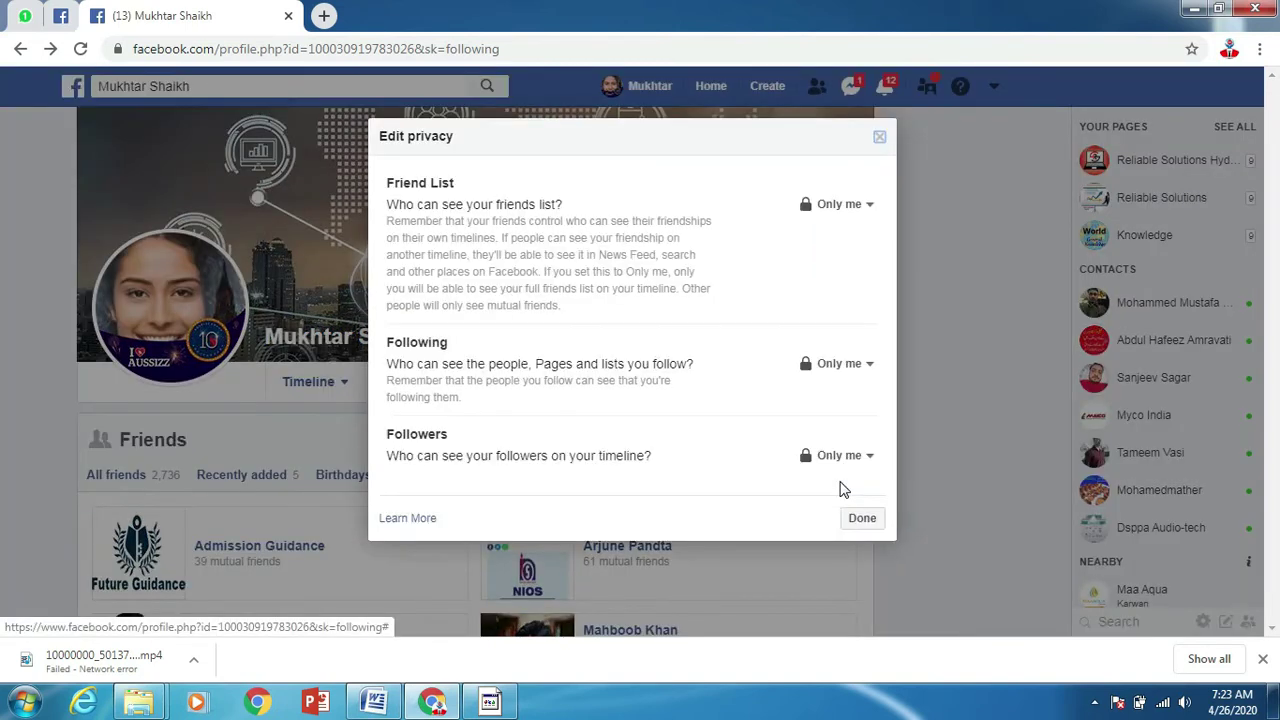
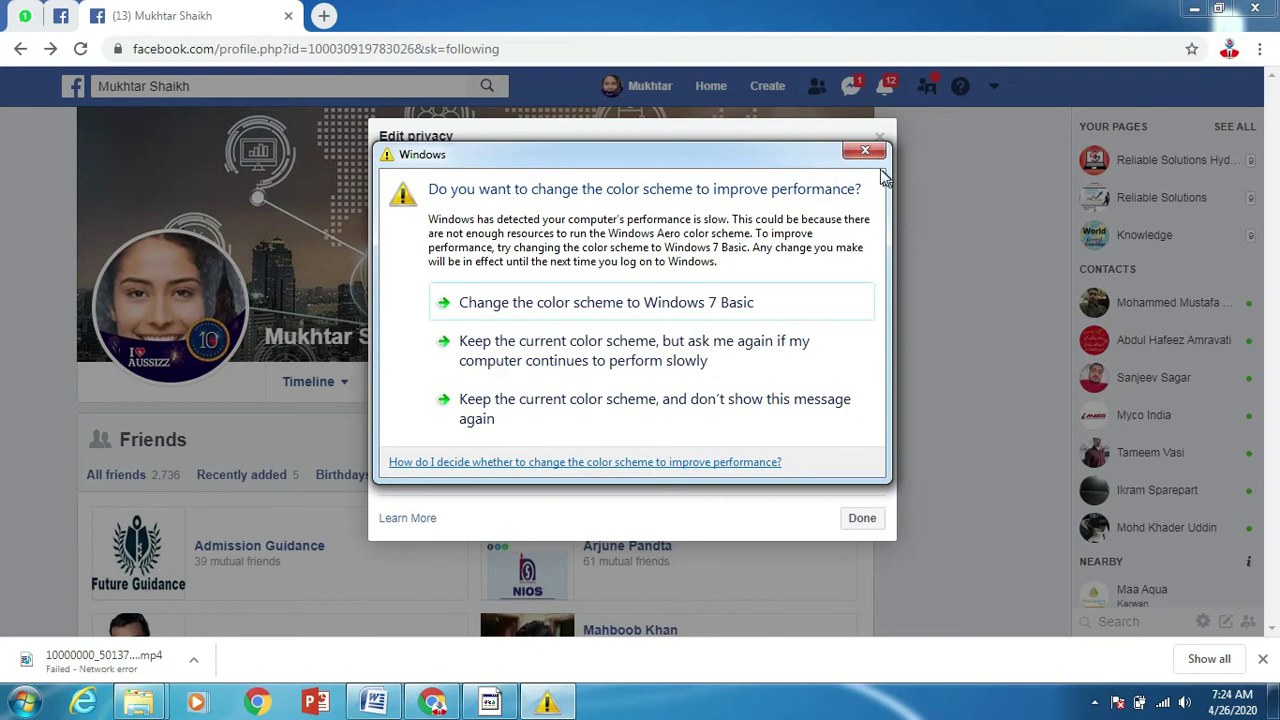
Step: Dismiss the Windows colour-scheme warning and open the friends list's audience choices
{"action": "left_click", "coordinate": [865, 151]}
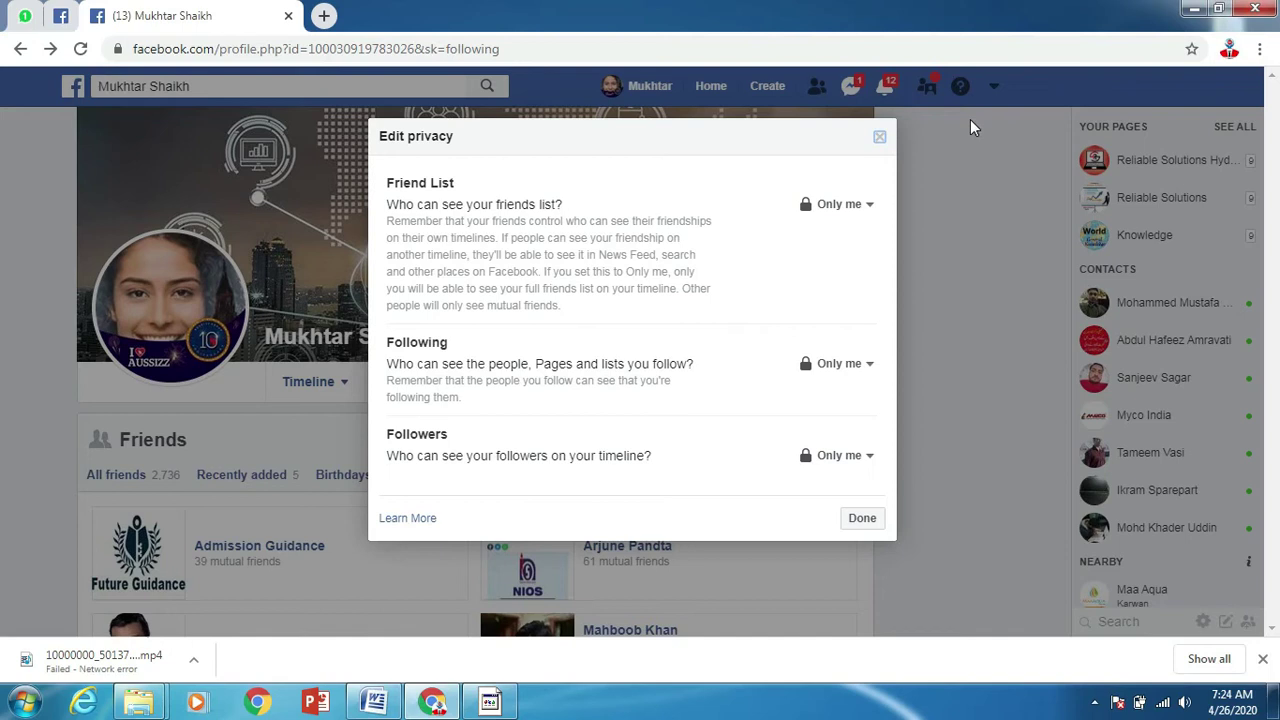
{"action": "left_click", "coordinate": [867, 207]}
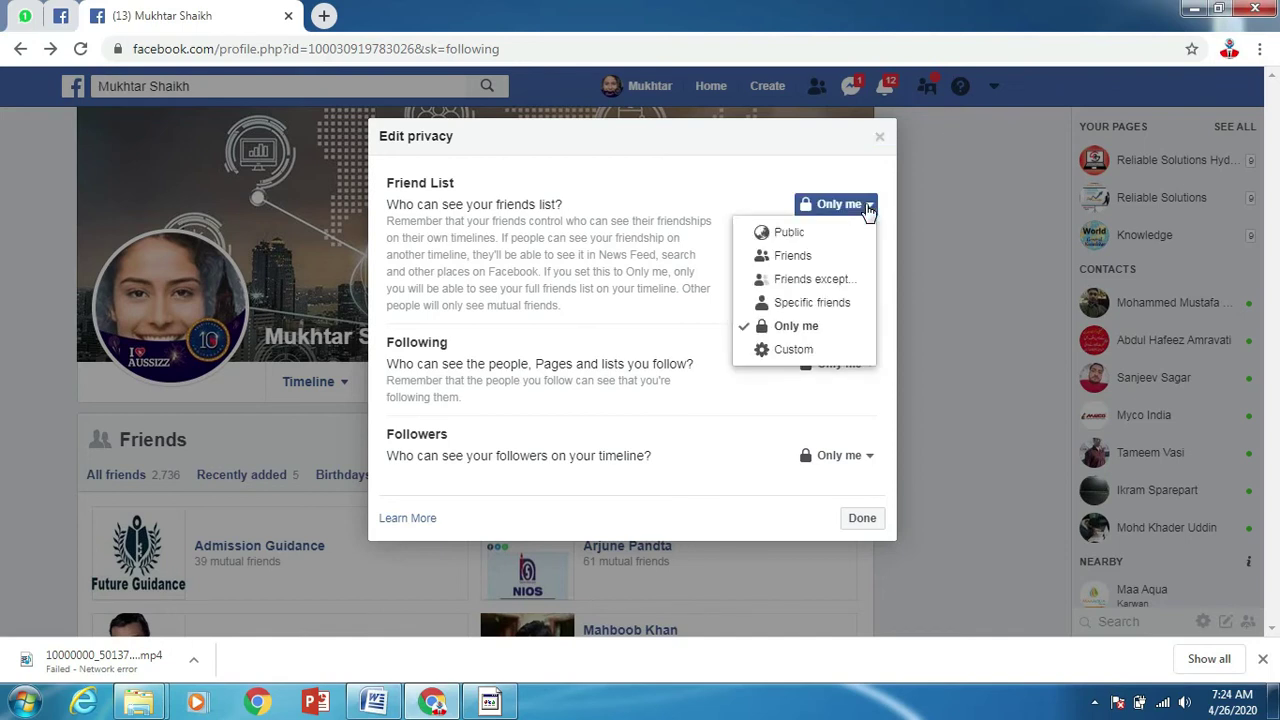
Step: Set the friends list to Friends except, exclude one searched-for friend, and save
{"action": "left_click", "coordinate": [798, 284]}
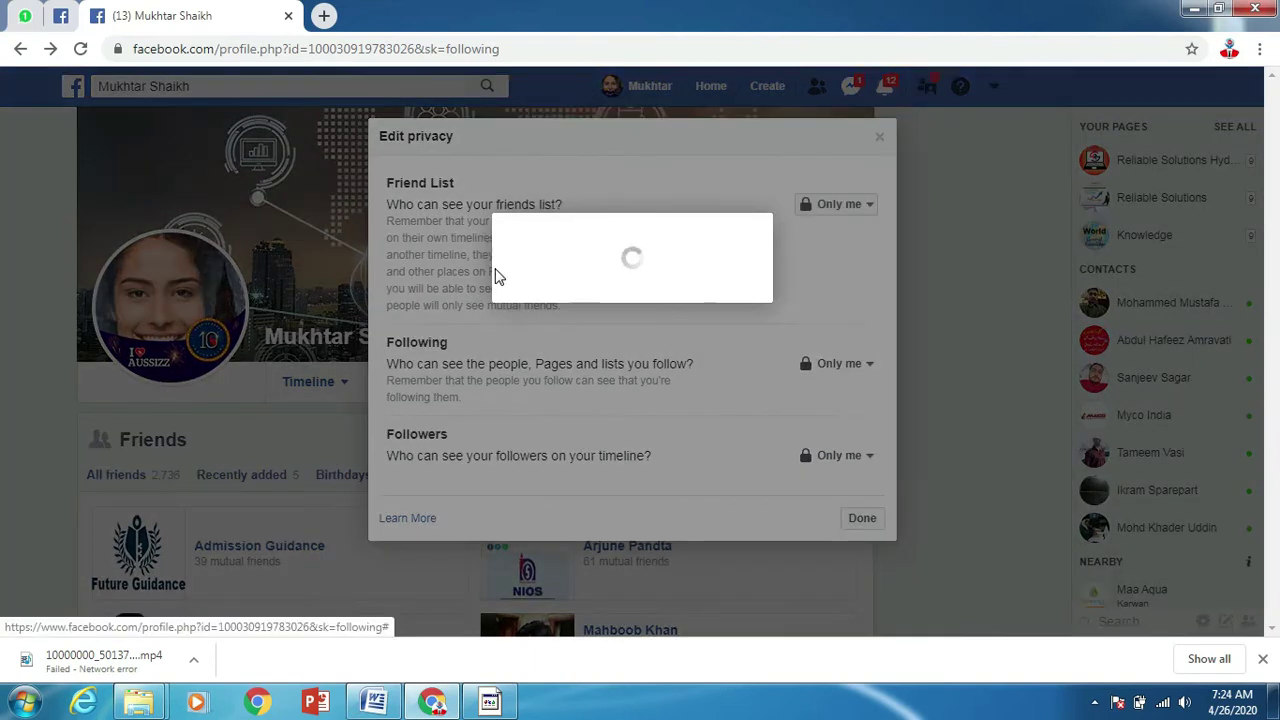
{"action": "left_click", "coordinate": [528, 173]}
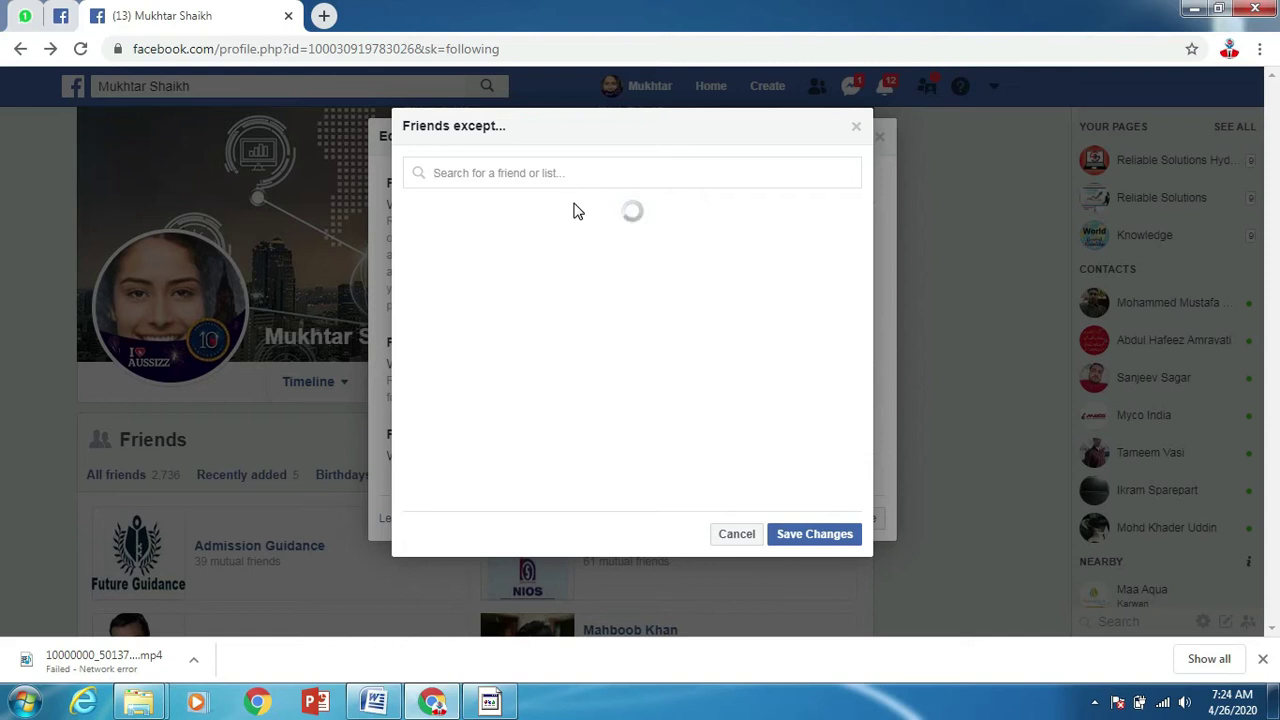
{"action": "type", "text": "moiz"}
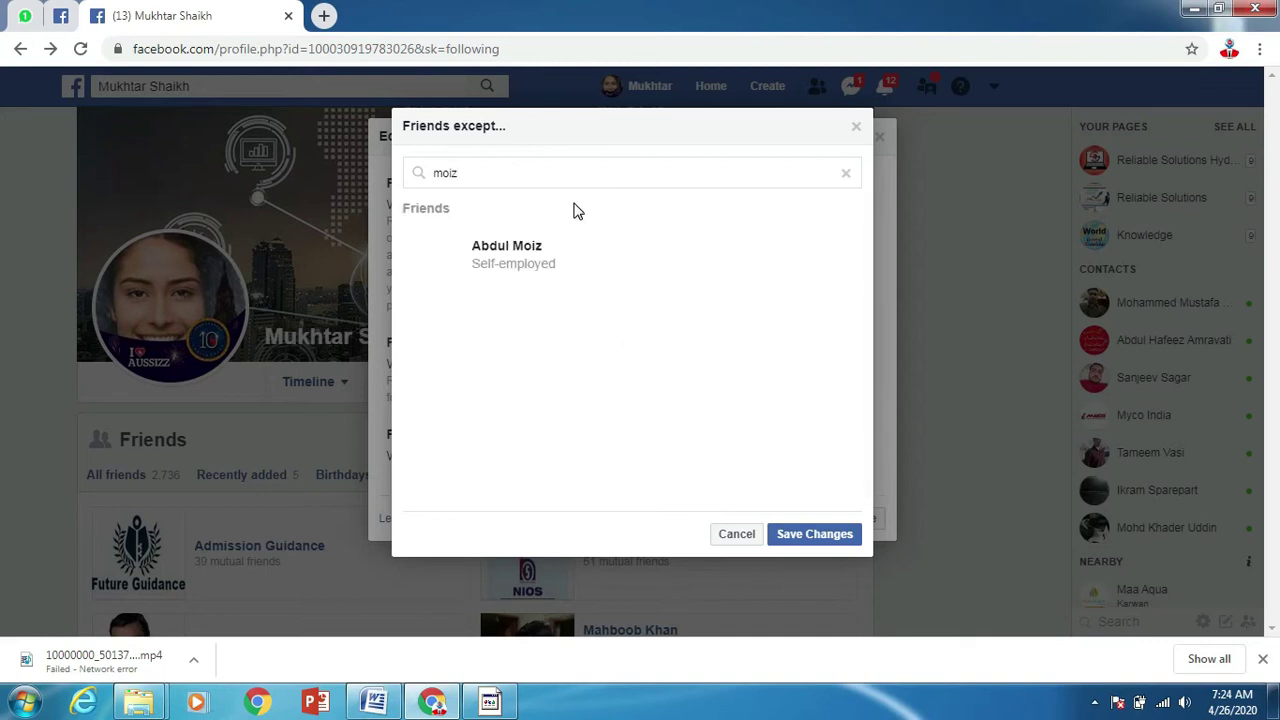
{"action": "left_click", "coordinate": [509, 255]}
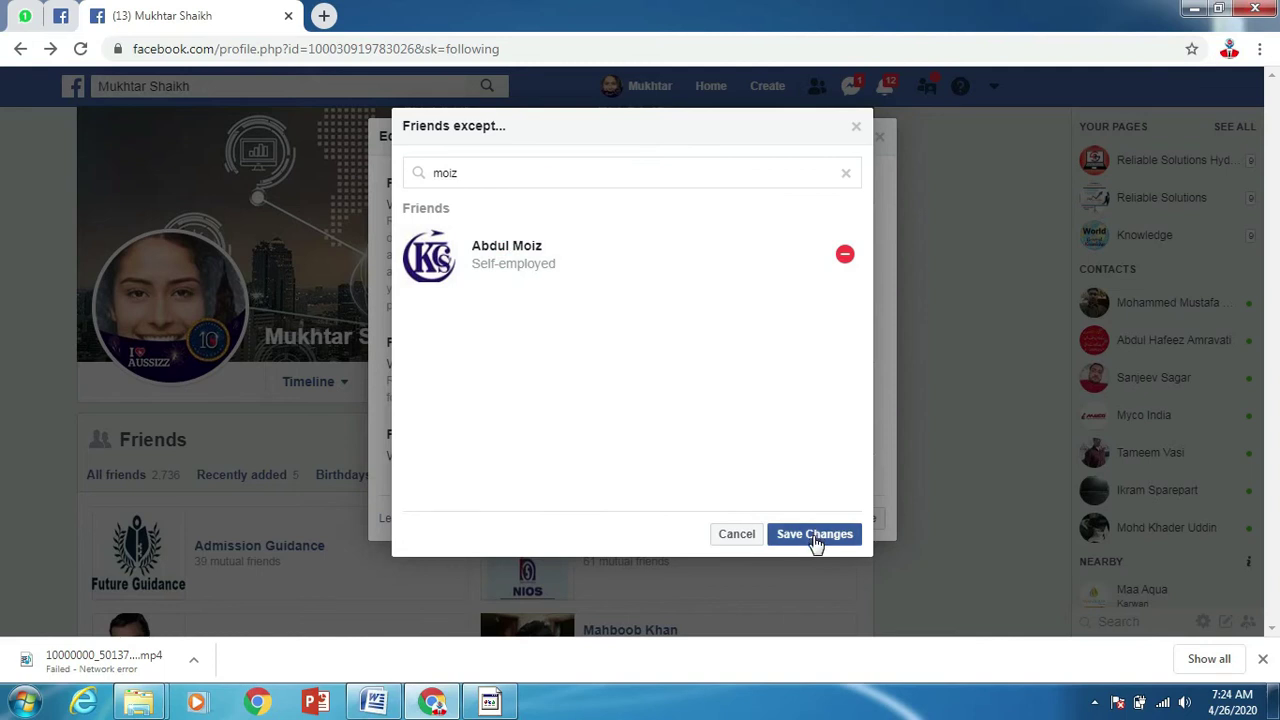
{"action": "left_click", "coordinate": [814, 536]}
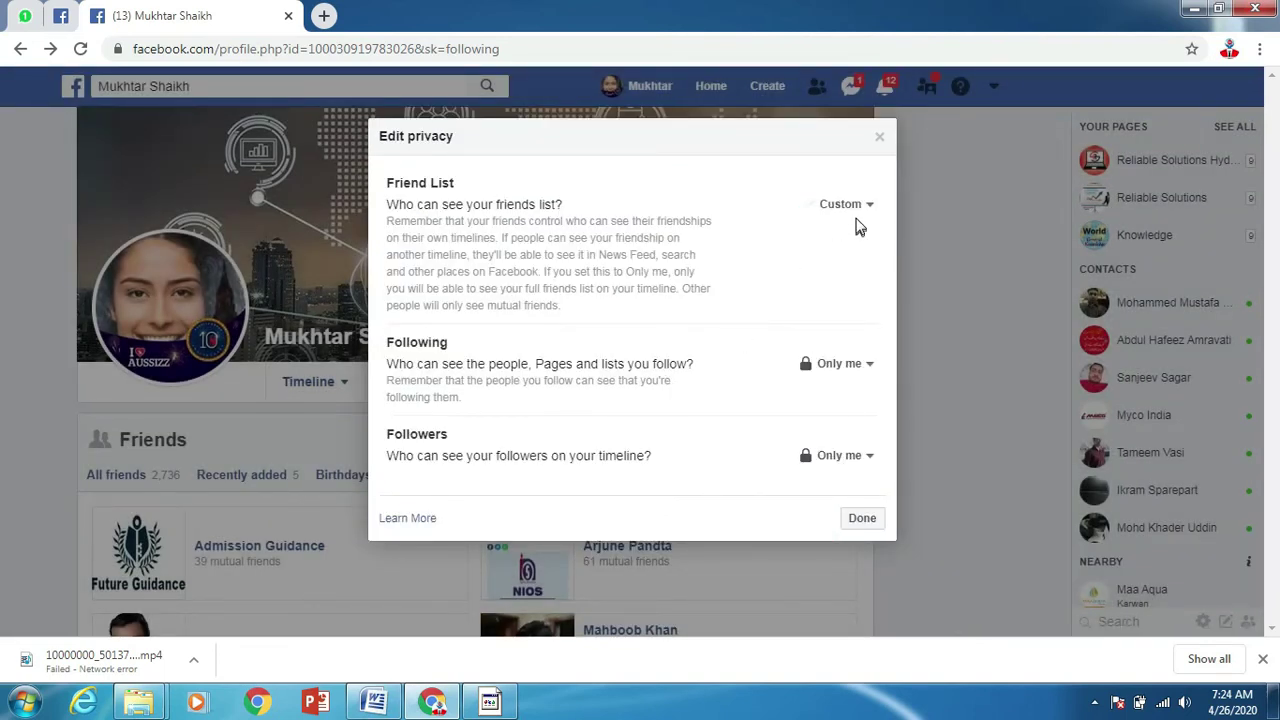
{"action": "left_click", "coordinate": [868, 215]}
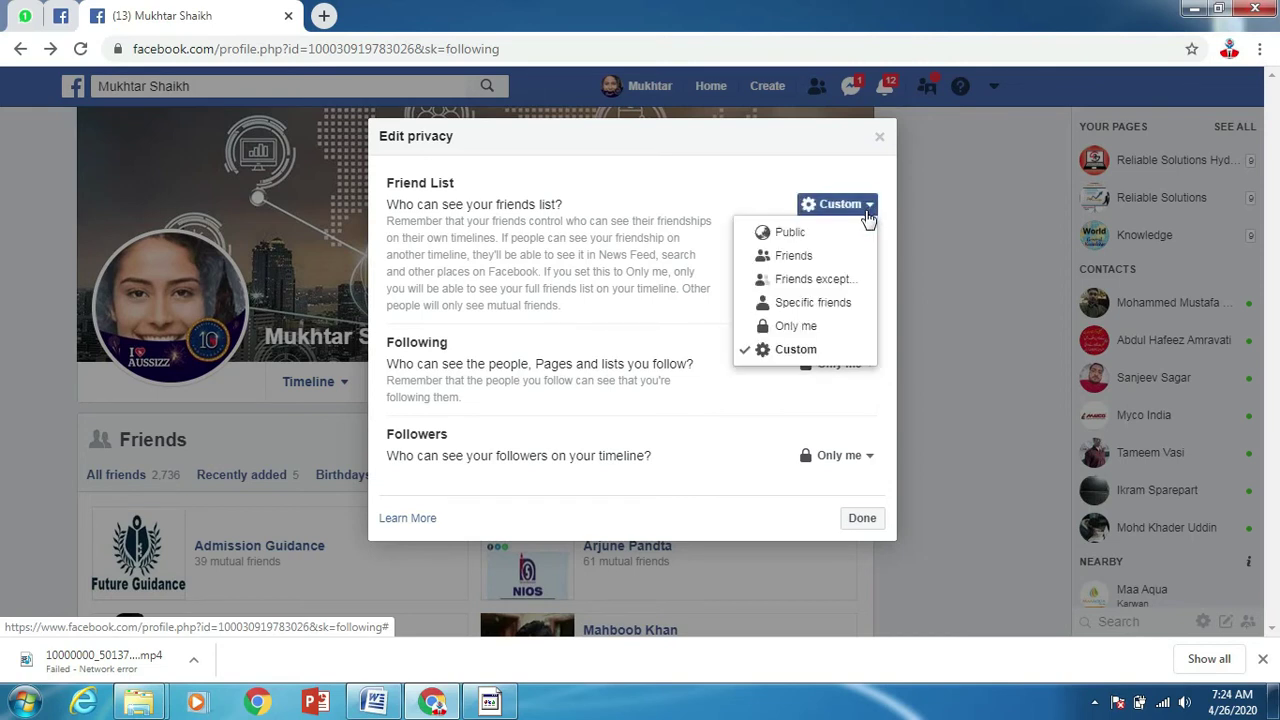
{"action": "left_click", "coordinate": [825, 286]}
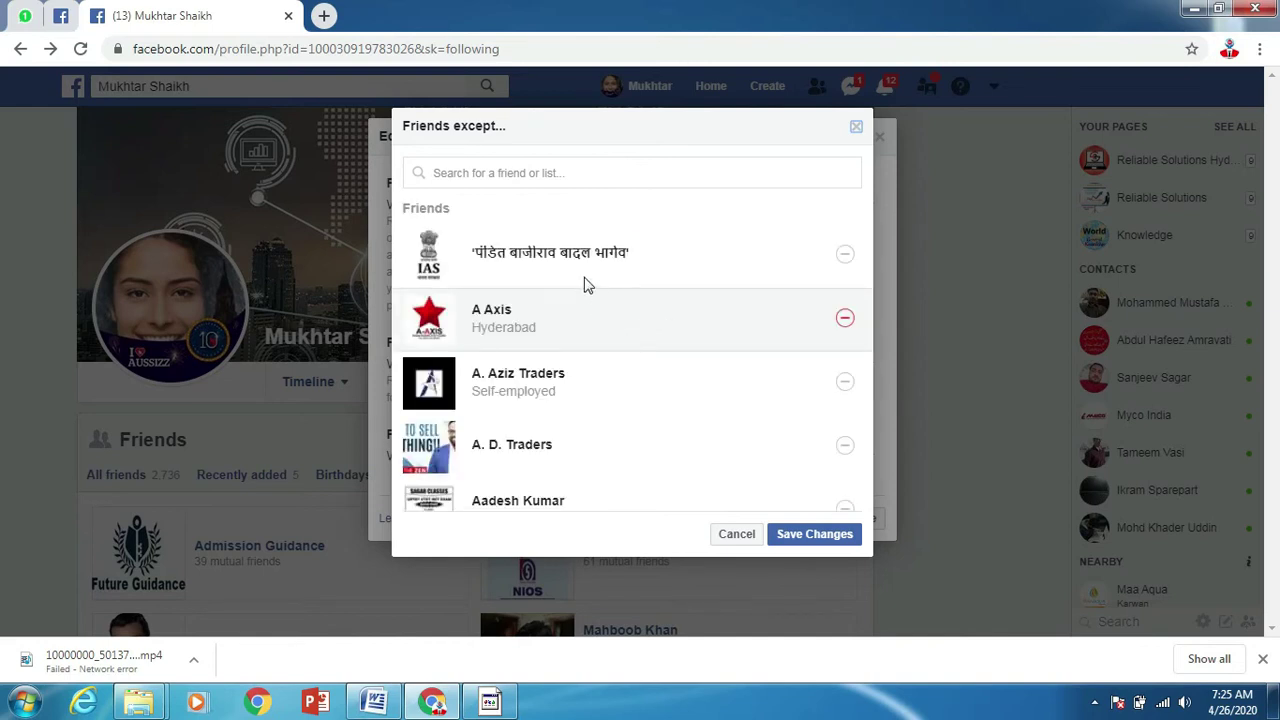
{"action": "left_click", "coordinate": [735, 533]}
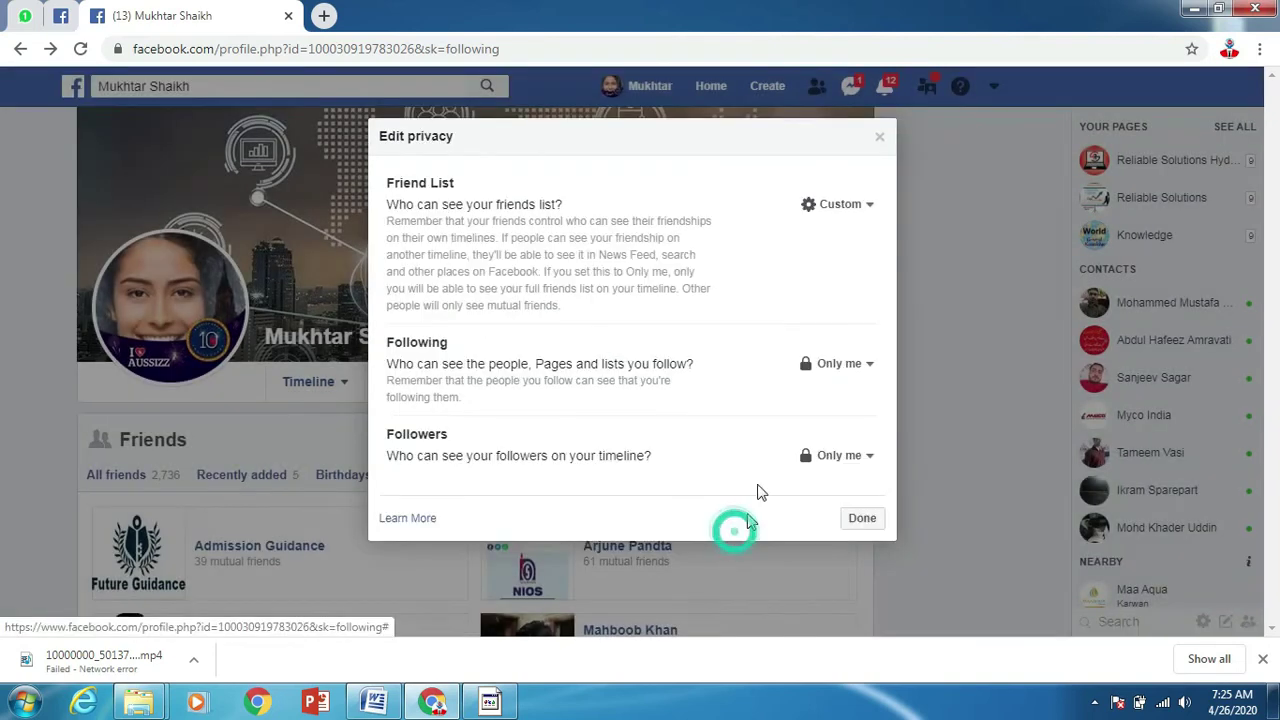
{"action": "left_click", "coordinate": [846, 210]}
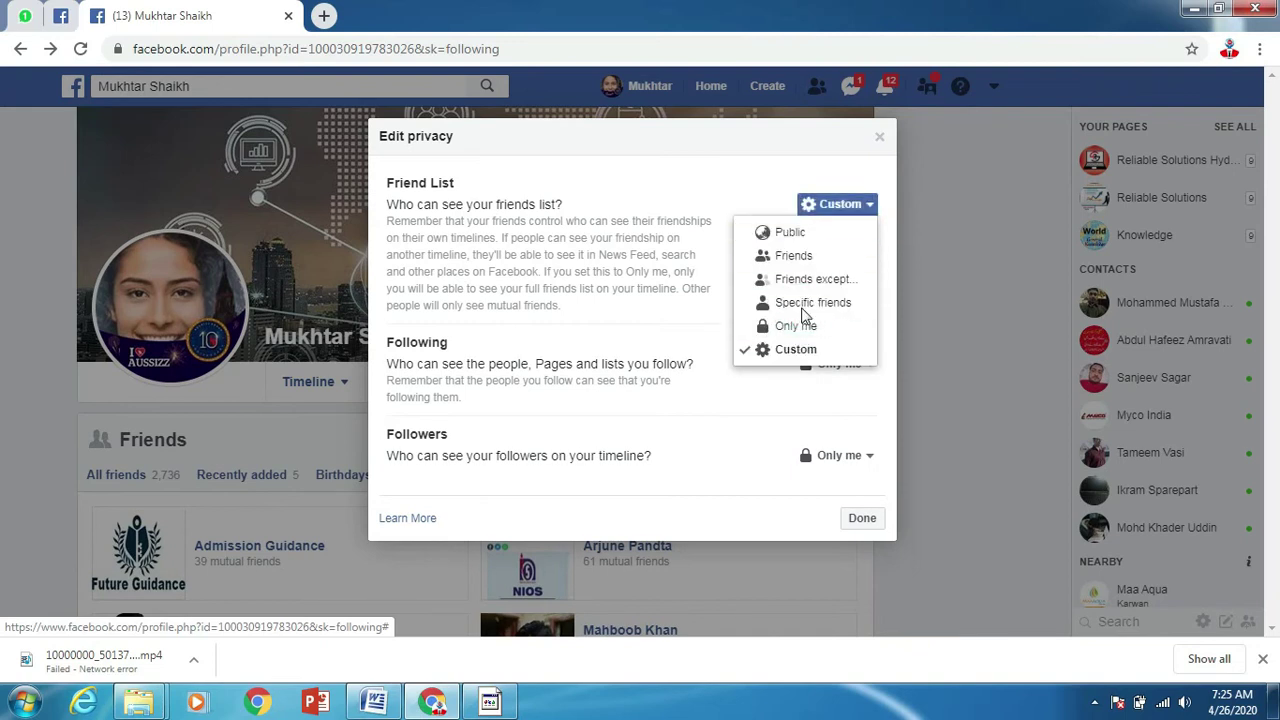
{"action": "left_click", "coordinate": [806, 303]}
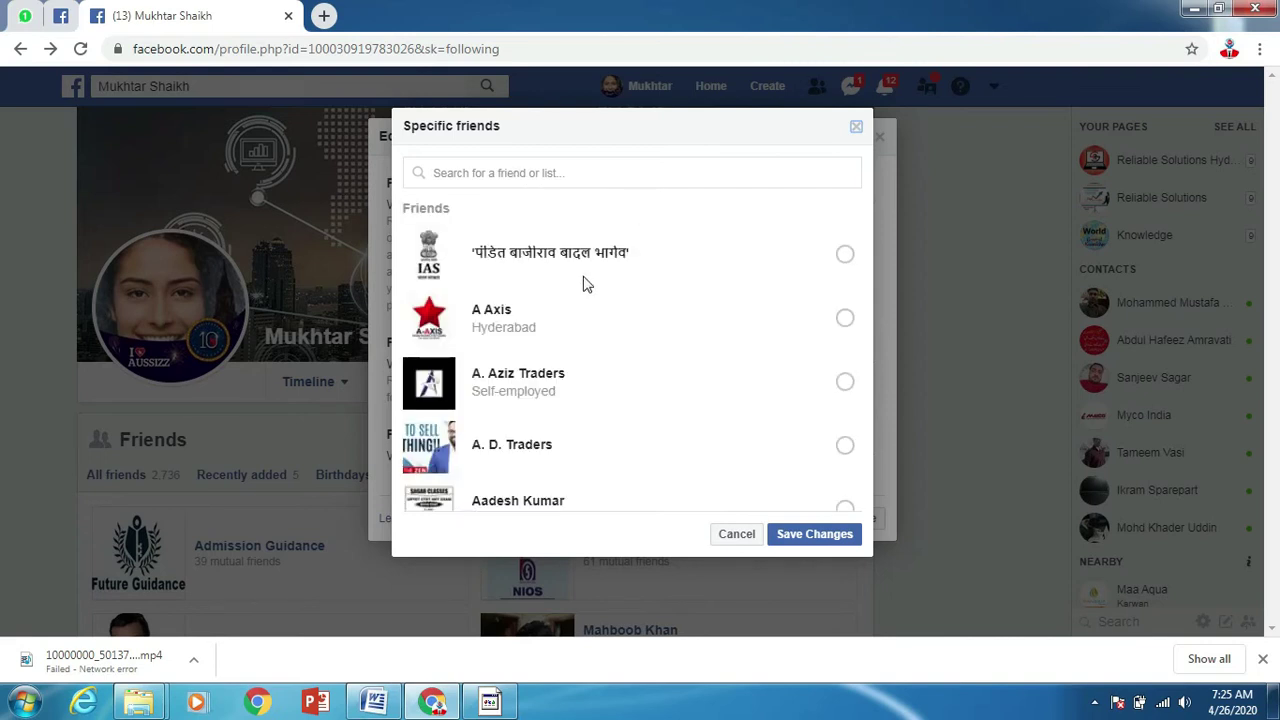
{"action": "scroll", "coordinate": [594, 406], "scroll_direction": "down", "scroll_amount": 3}
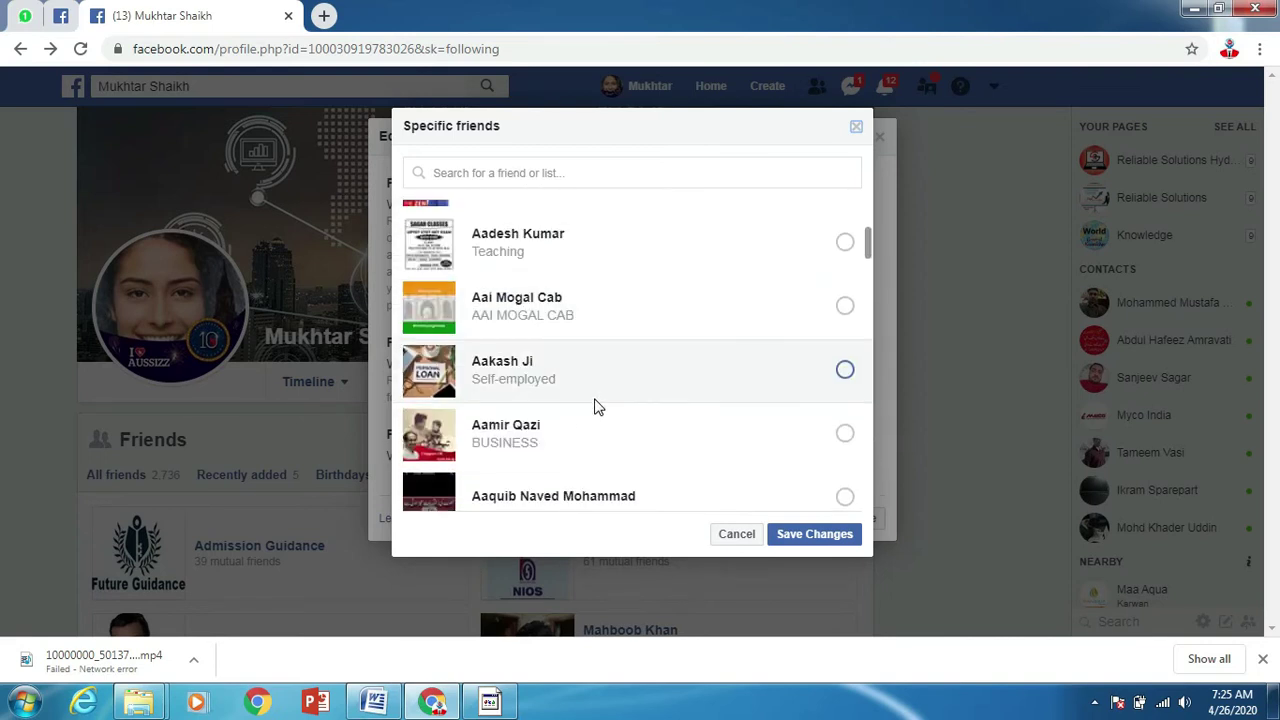
{"action": "scroll", "coordinate": [596, 406], "scroll_direction": "down", "scroll_amount": 2}
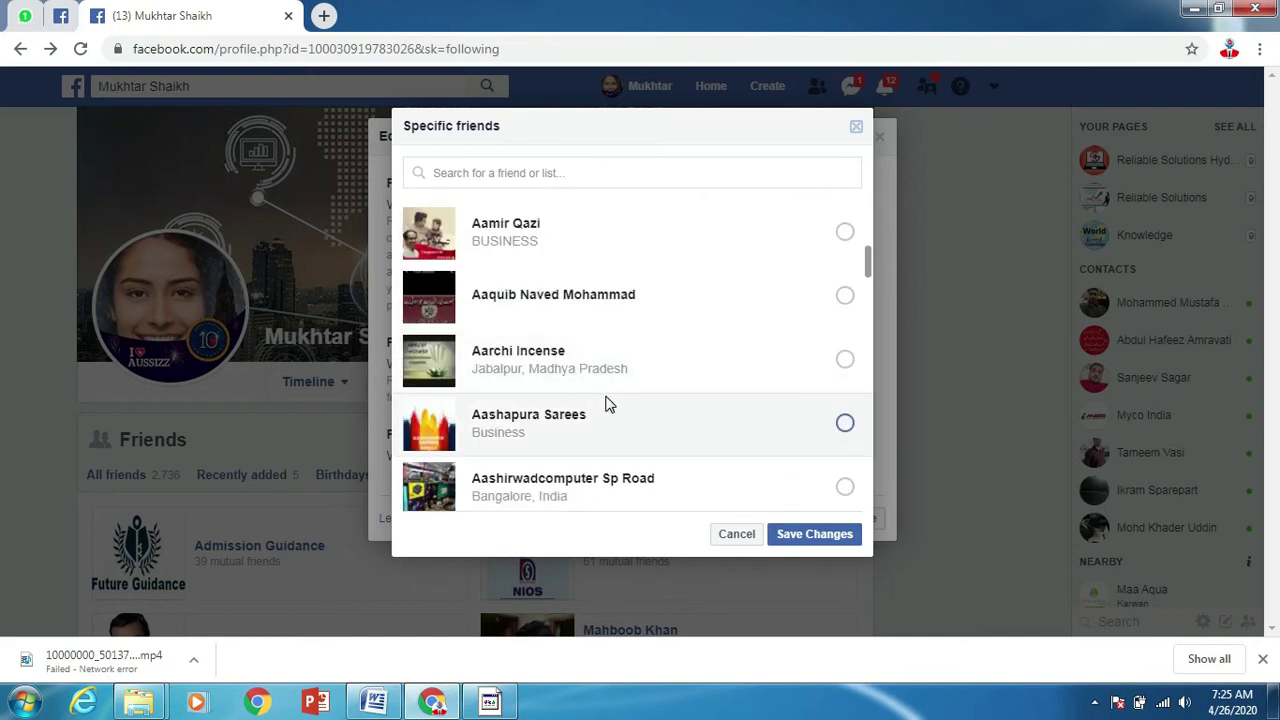
{"action": "scroll", "coordinate": [610, 405], "scroll_direction": "down", "scroll_amount": 1}
{"action": "left_click", "coordinate": [736, 533]}
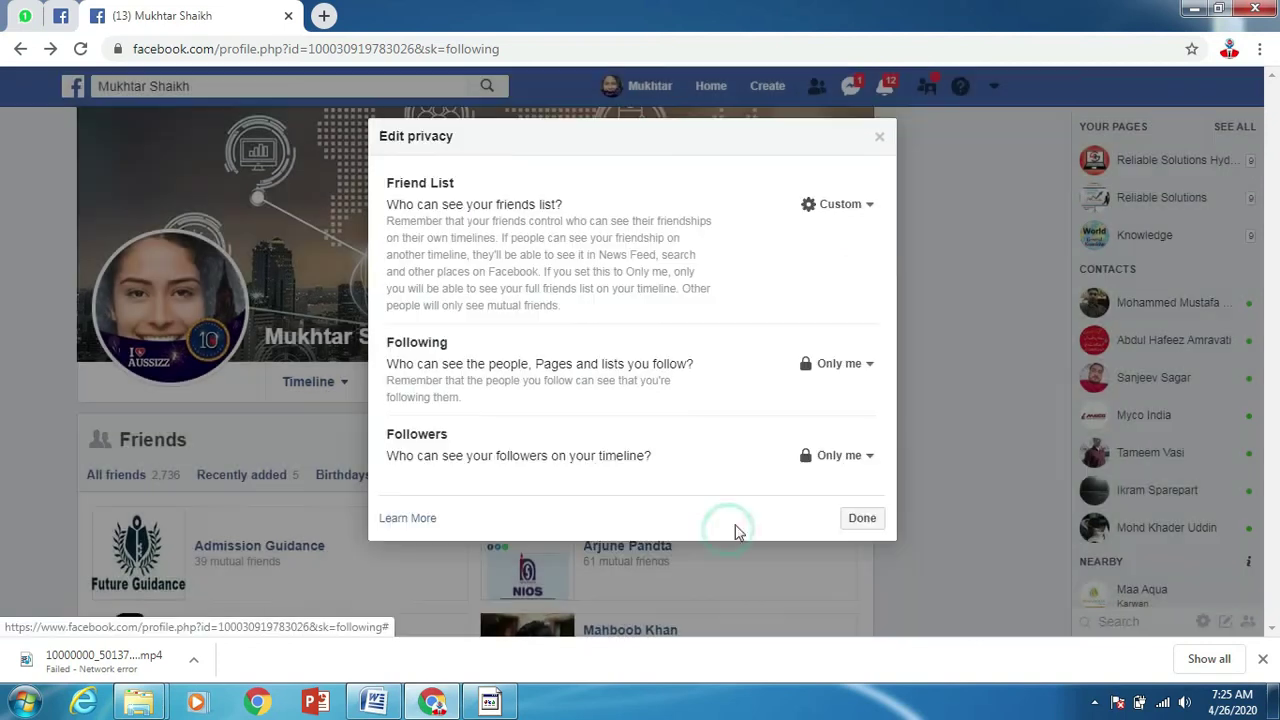
Step: Remove the excluded friend from the Custom audience's Don't share with field and save
{"action": "left_click", "coordinate": [836, 208]}
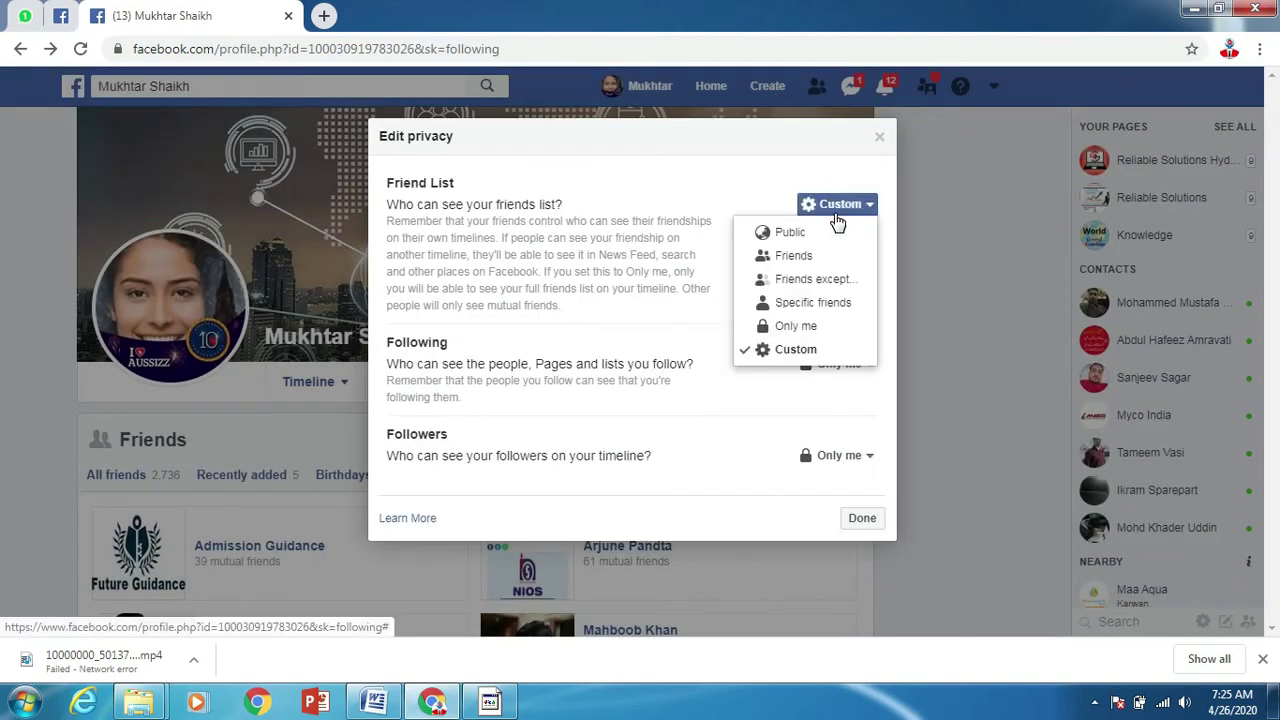
{"action": "left_click", "coordinate": [772, 350]}
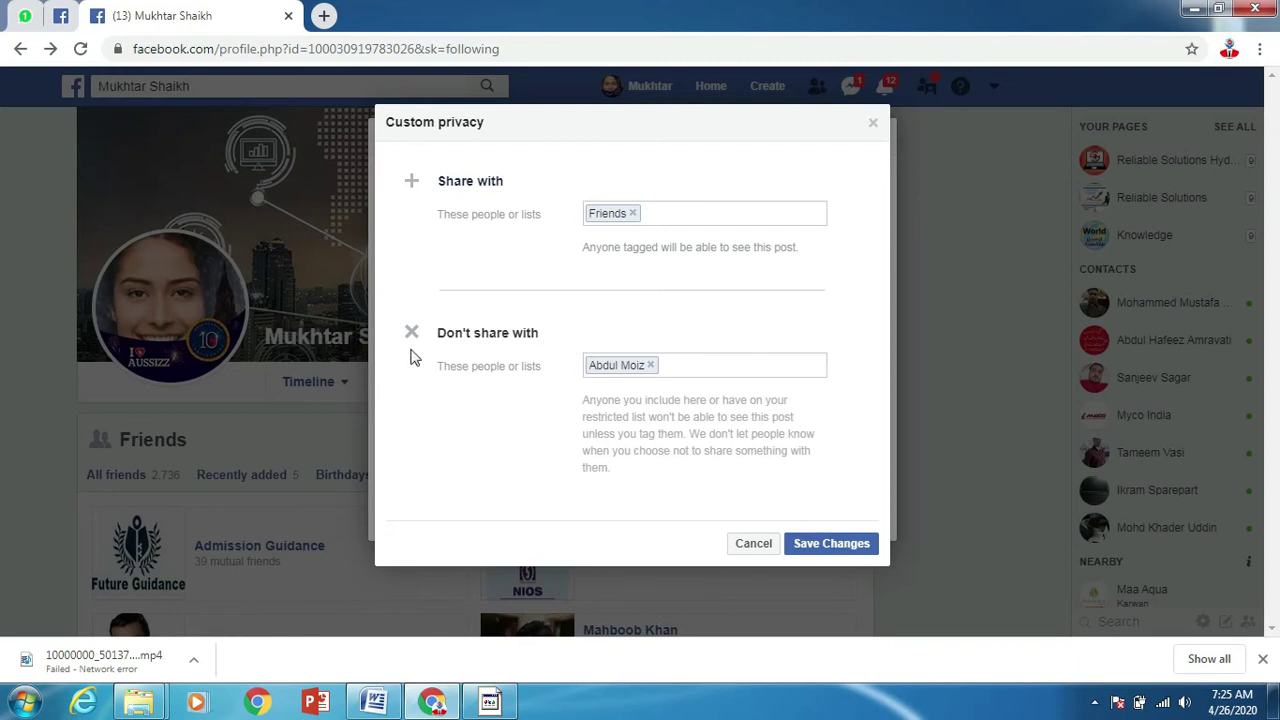
{"action": "left_click", "coordinate": [666, 213]}
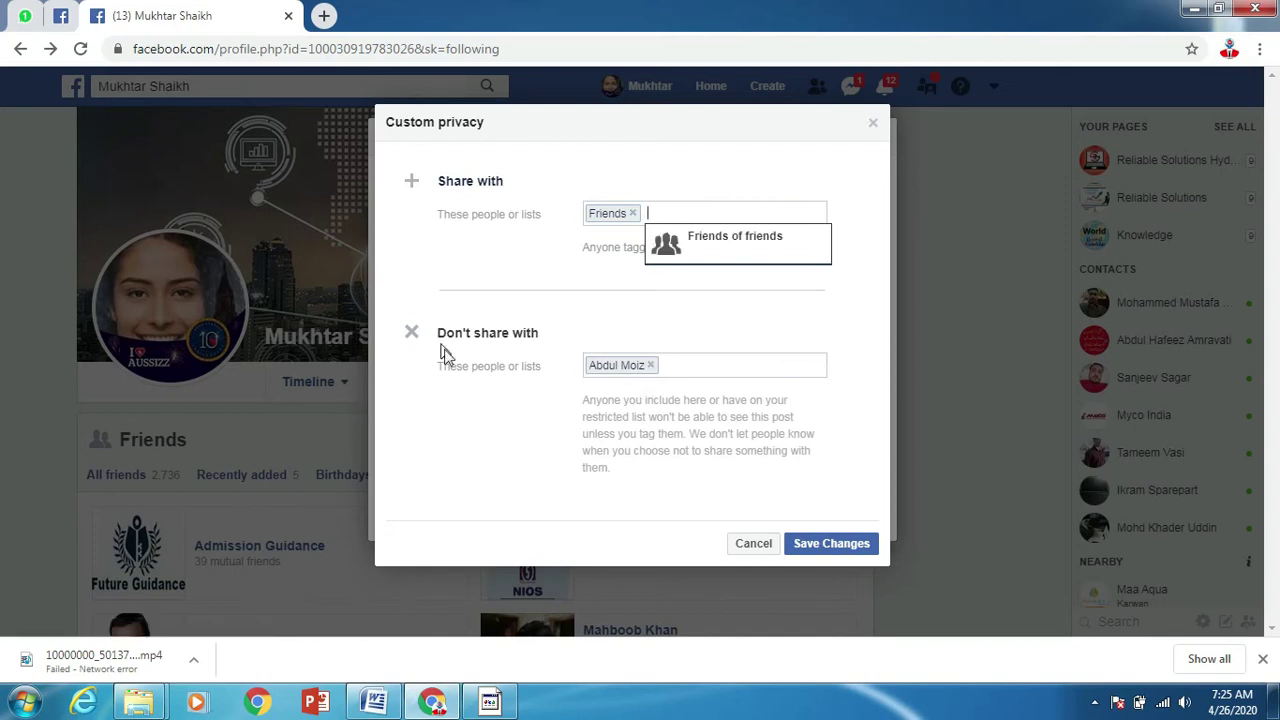
{"action": "left_click", "coordinate": [650, 366]}
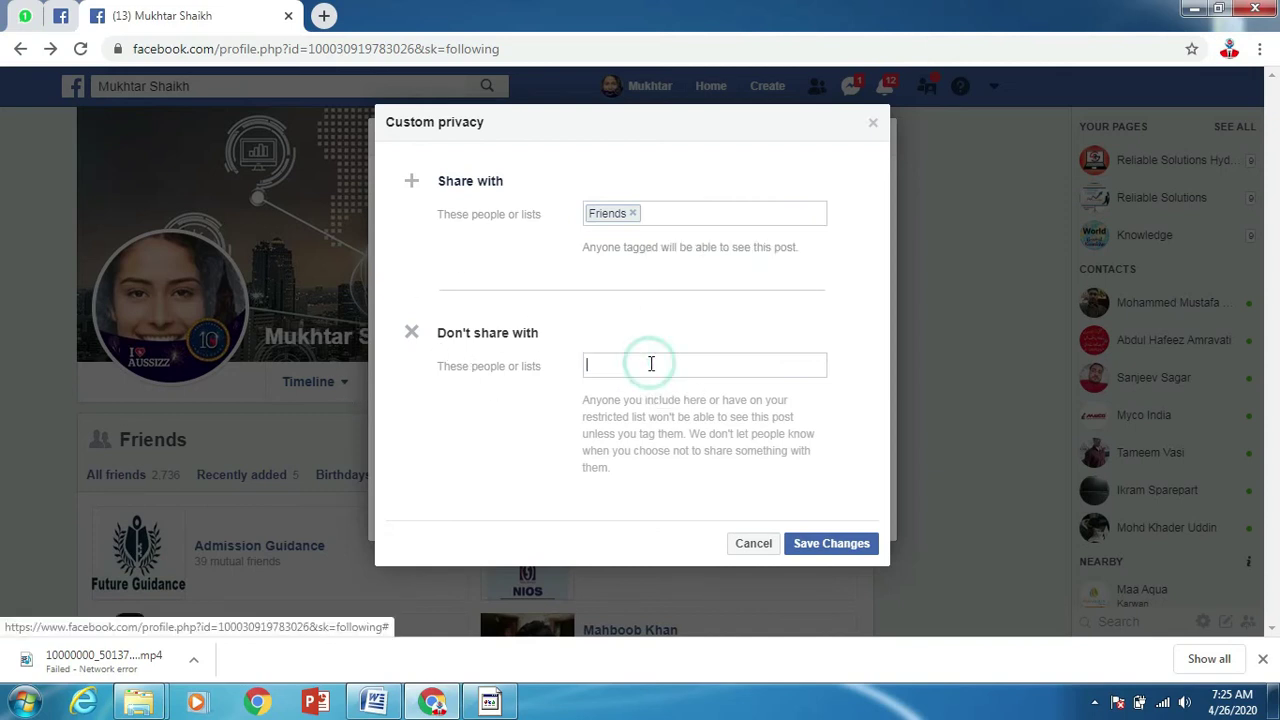
{"action": "left_click", "coordinate": [822, 549]}
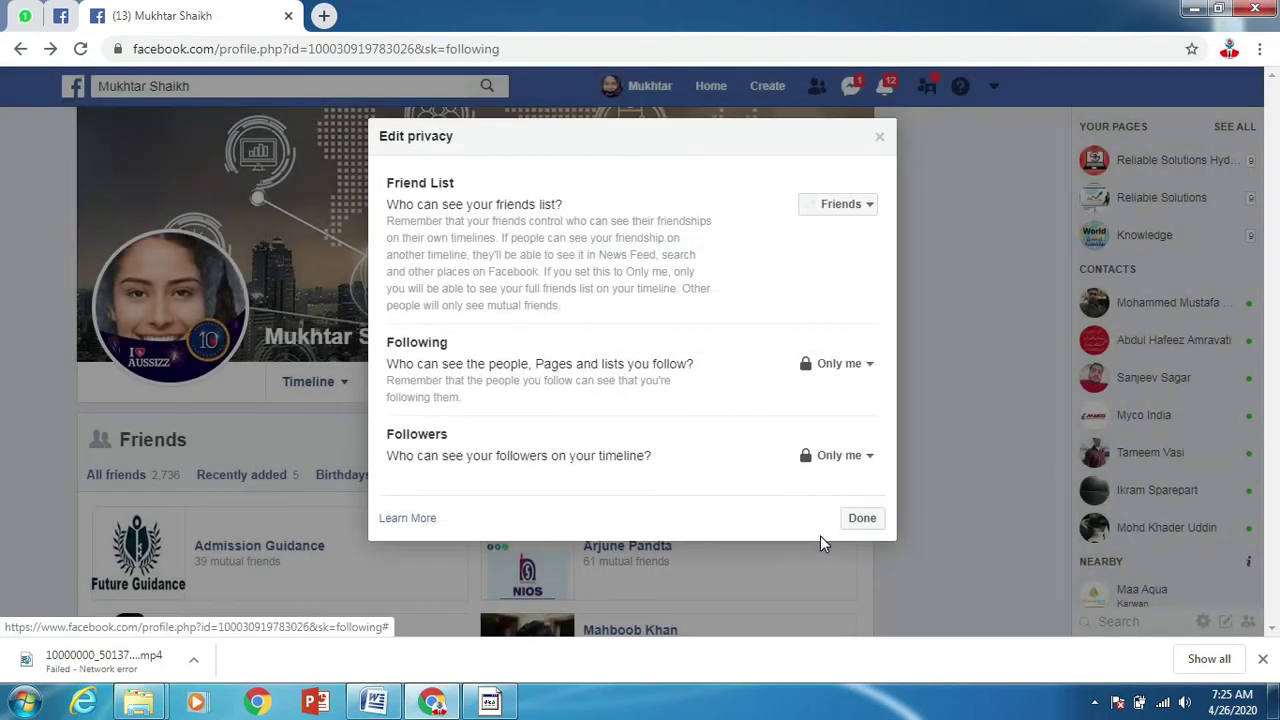
Step: Switch the friends list audience to Only me
{"action": "left_click", "coordinate": [868, 206]}
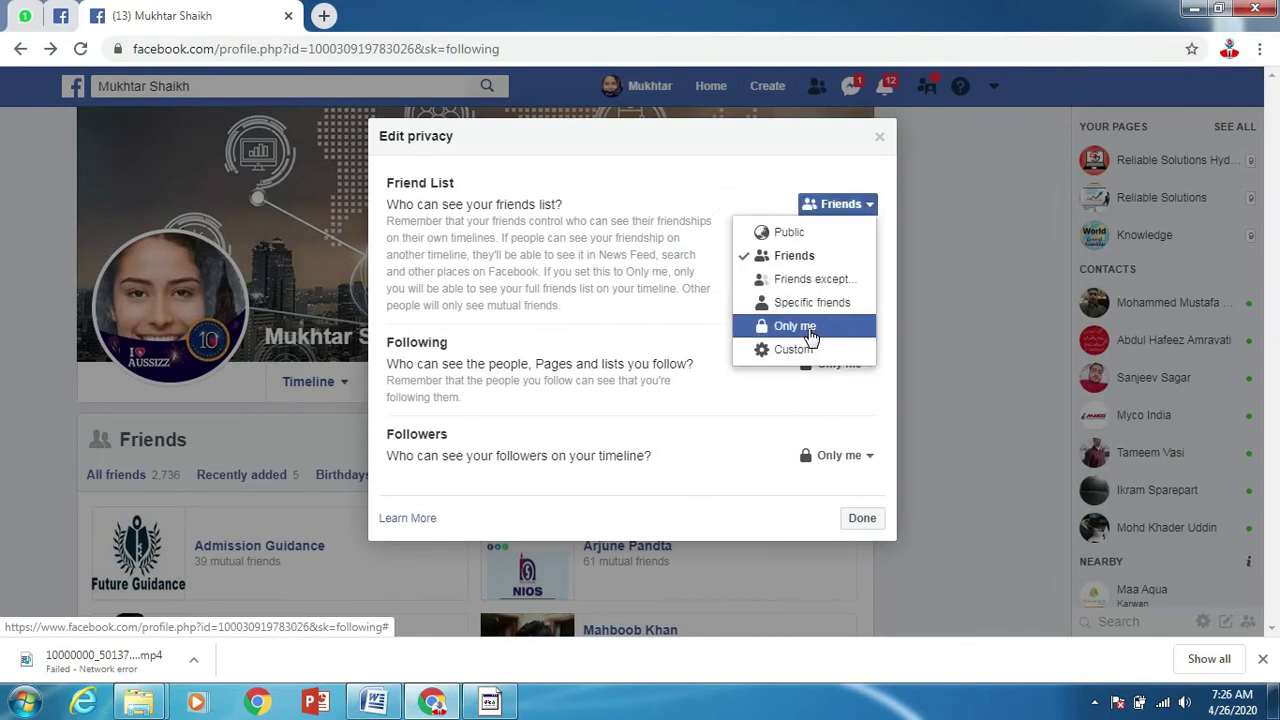
{"action": "left_click", "coordinate": [809, 328]}
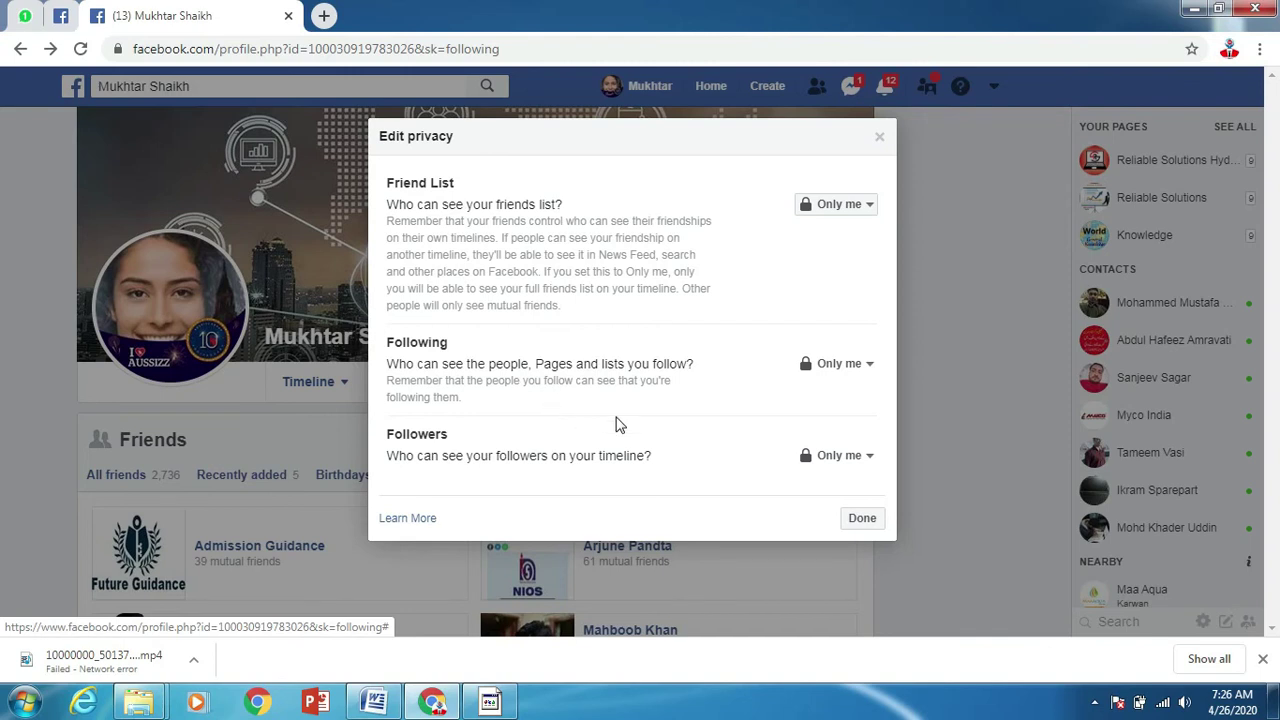
{"action": "left_click", "coordinate": [869, 370]}
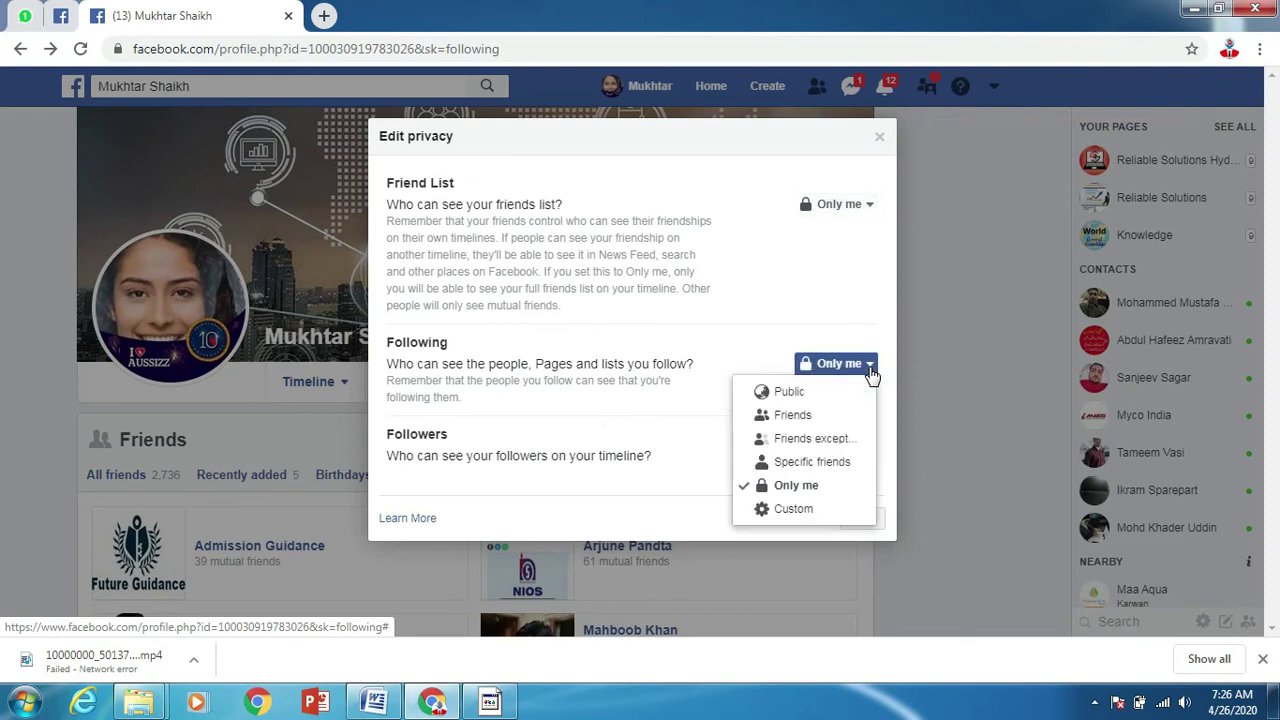
{"action": "left_click", "coordinate": [869, 370]}
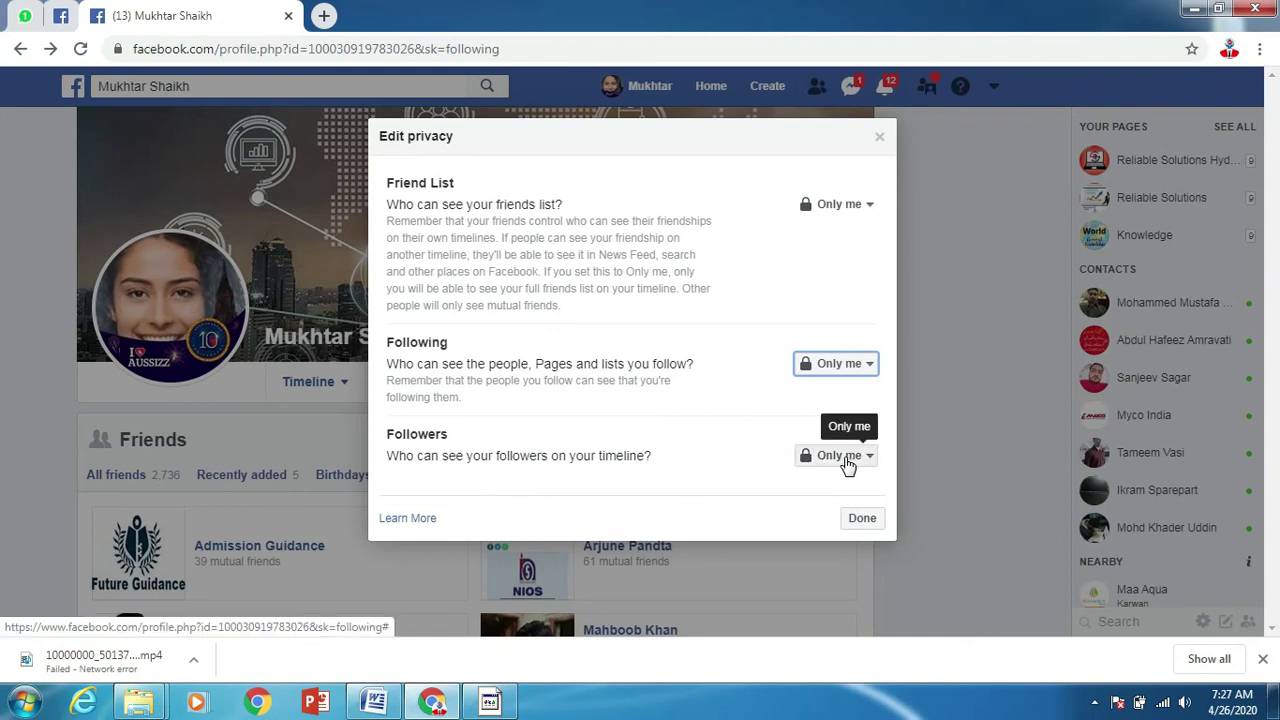
Step: Close Edit privacy, browse Timeline, About and Friends, then reopen the friends list's privacy settings
{"action": "left_click", "coordinate": [862, 519]}
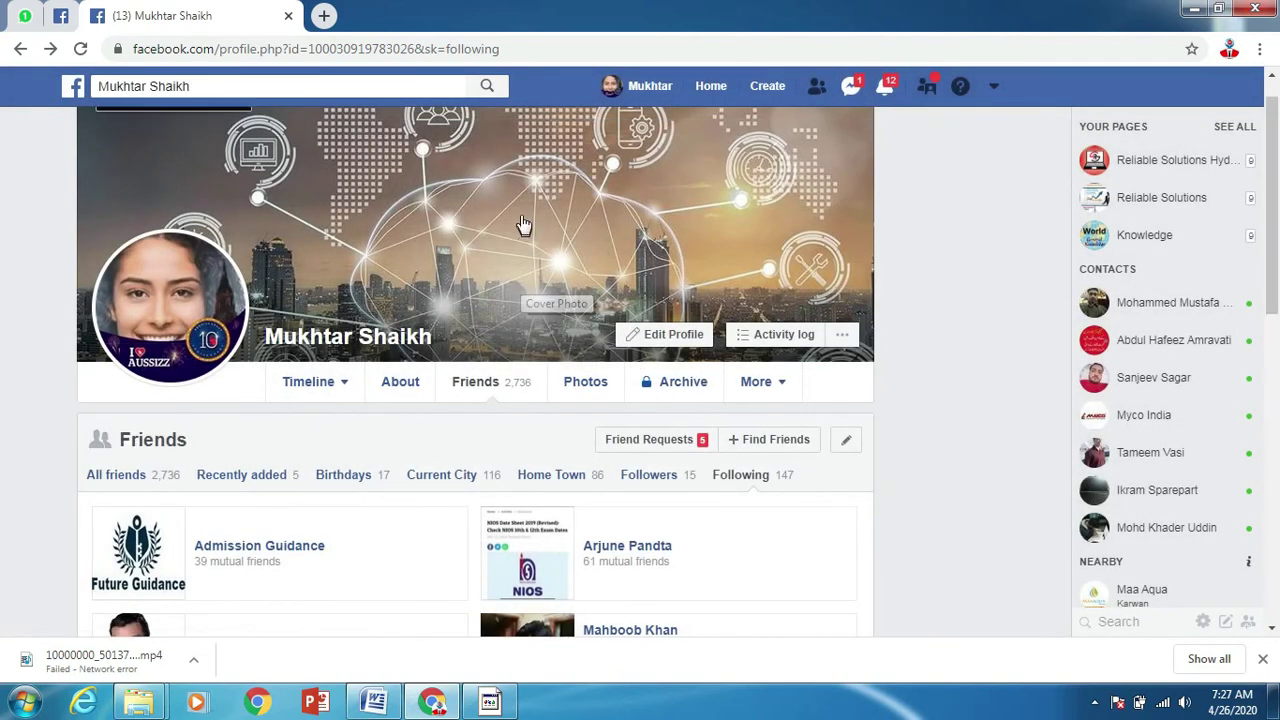
{"action": "left_click", "coordinate": [312, 383]}
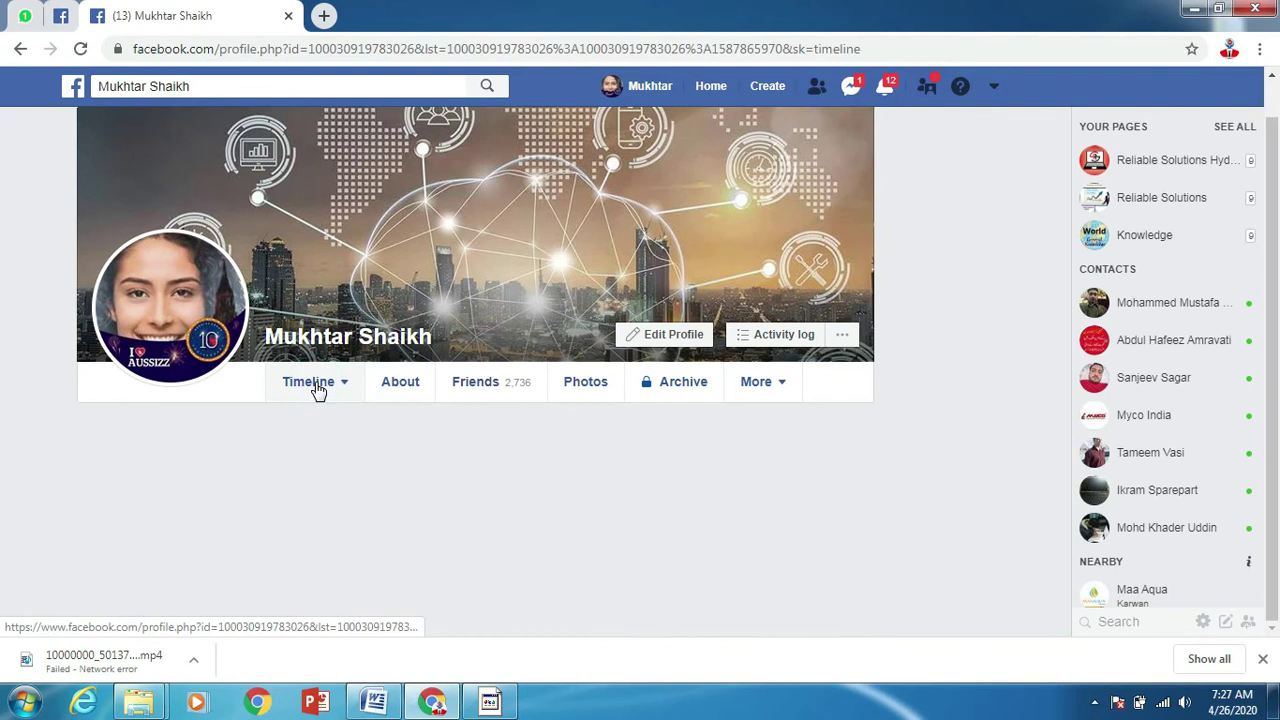
{"action": "left_click", "coordinate": [403, 386]}
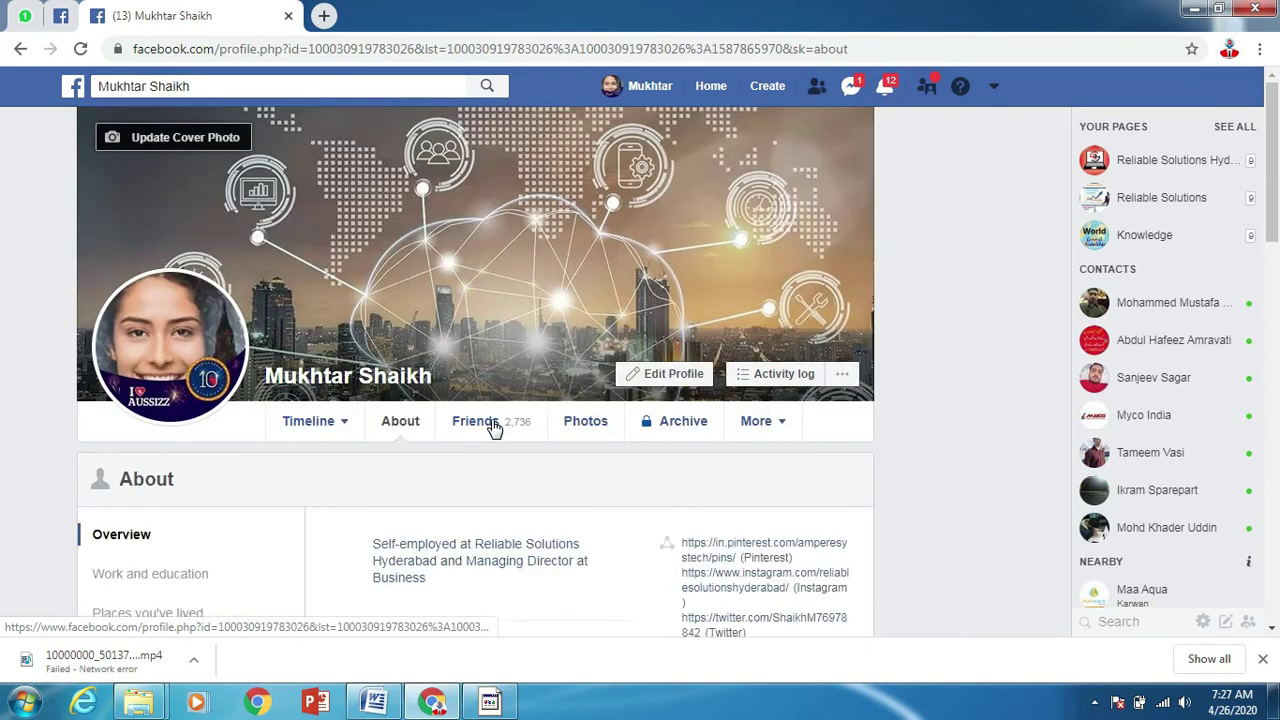
{"action": "left_click", "coordinate": [490, 421]}
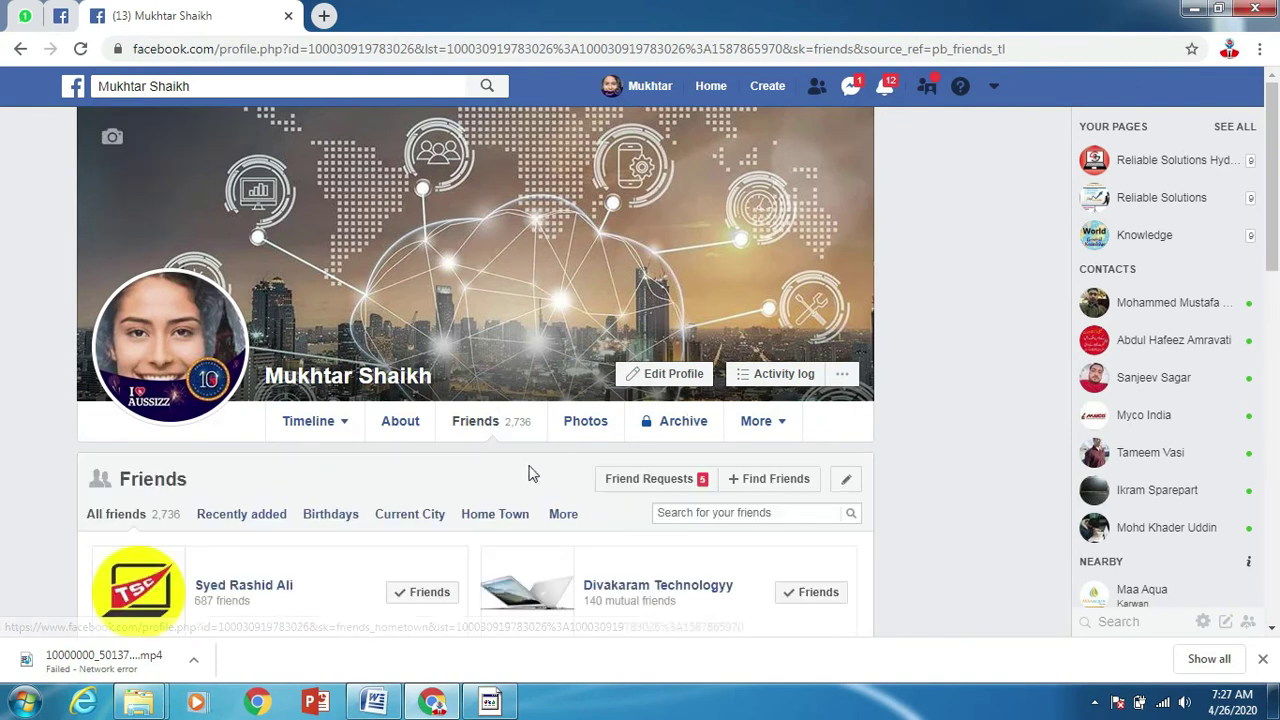
{"action": "left_click", "coordinate": [848, 483]}
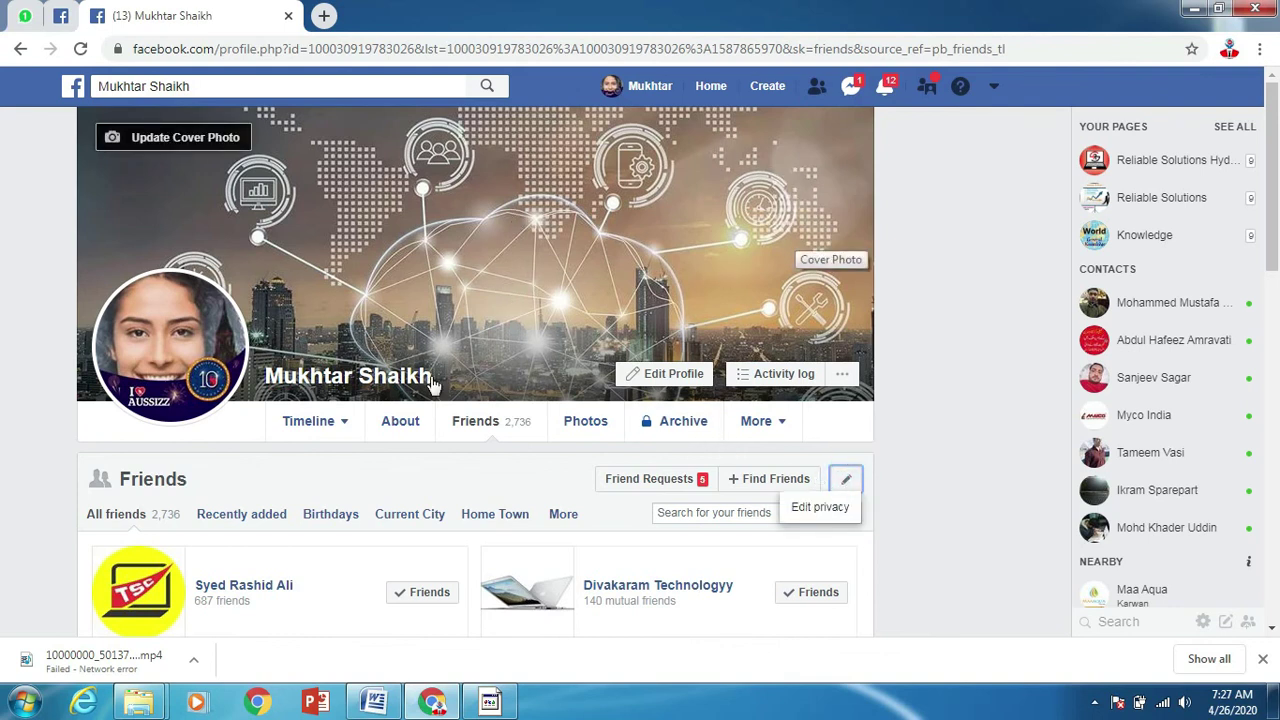
{"action": "left_click", "coordinate": [808, 509]}
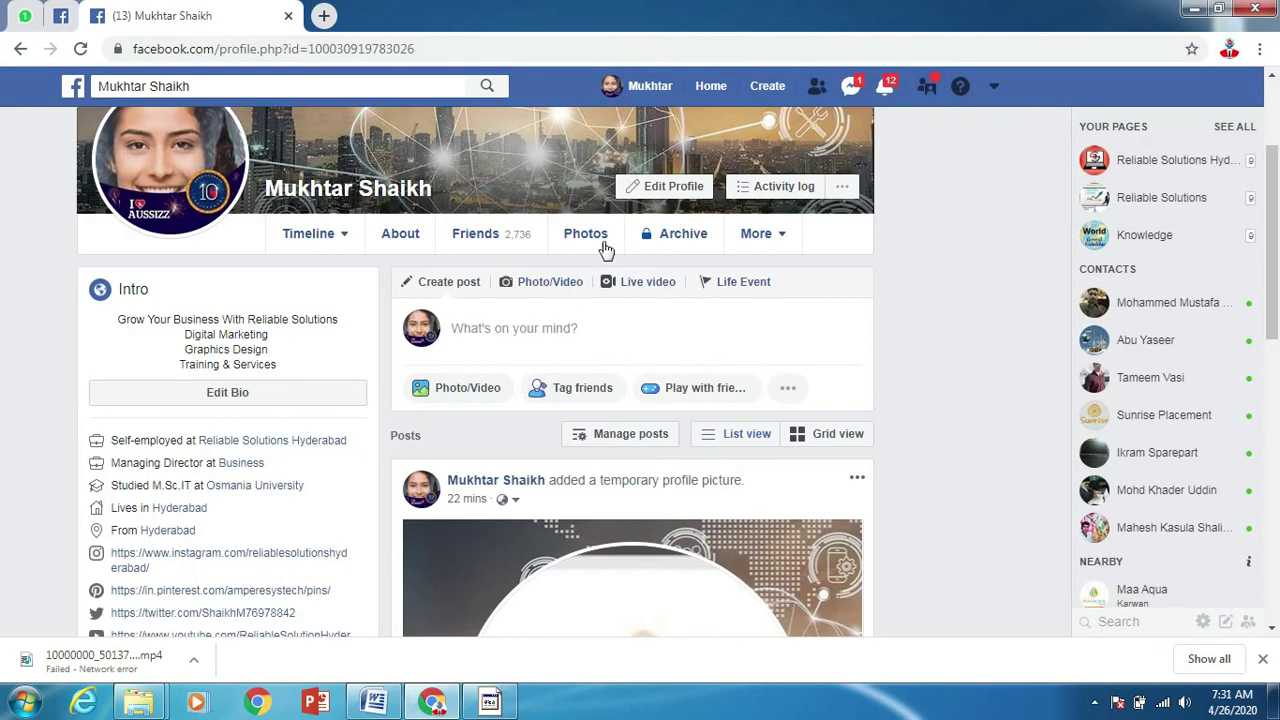
{"action": "mouse_move", "coordinate": [345, 247]}
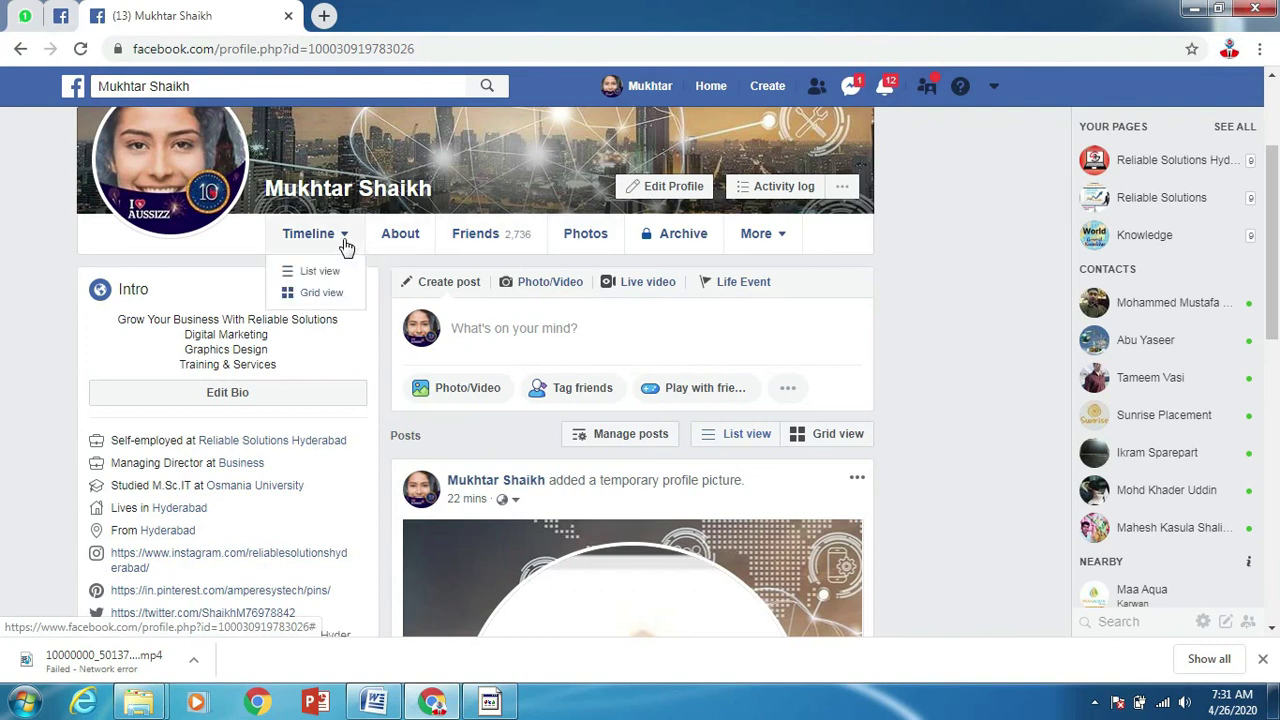
{"action": "scroll", "coordinate": [620, 331], "scroll_direction": "up", "scroll_amount": 2}
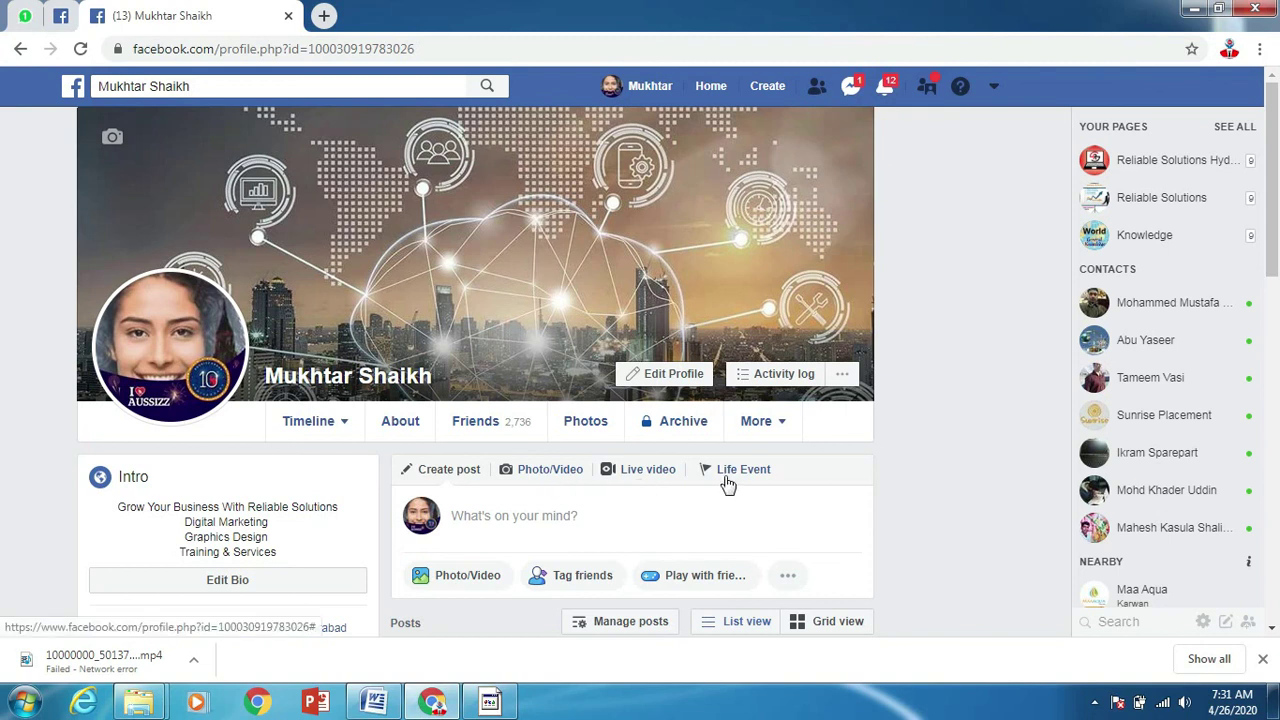
{"action": "scroll", "coordinate": [722, 487], "scroll_direction": "down", "scroll_amount": 1}
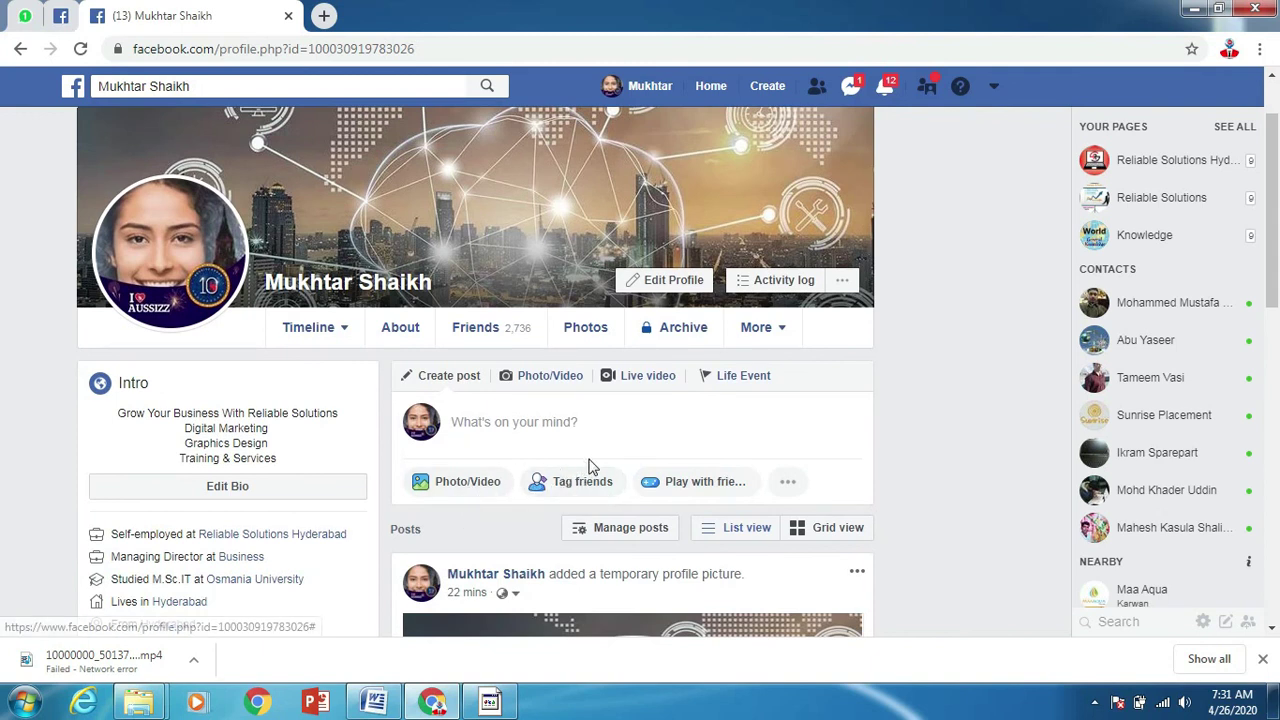
{"action": "scroll", "coordinate": [589, 466], "scroll_direction": "down", "scroll_amount": 1}
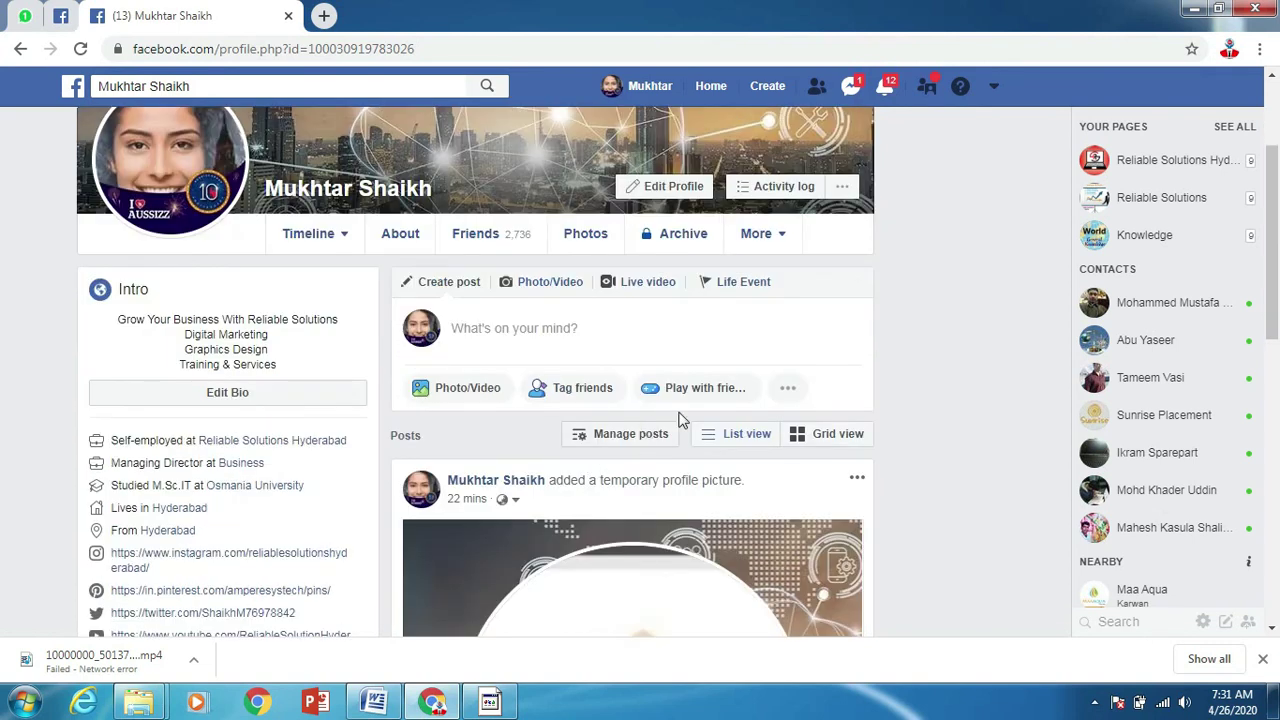
Step: Tag the new post as Watching Green Lantern (Movie) via Feeling/Activity, then collapse the composer
{"action": "left_click", "coordinate": [789, 392]}
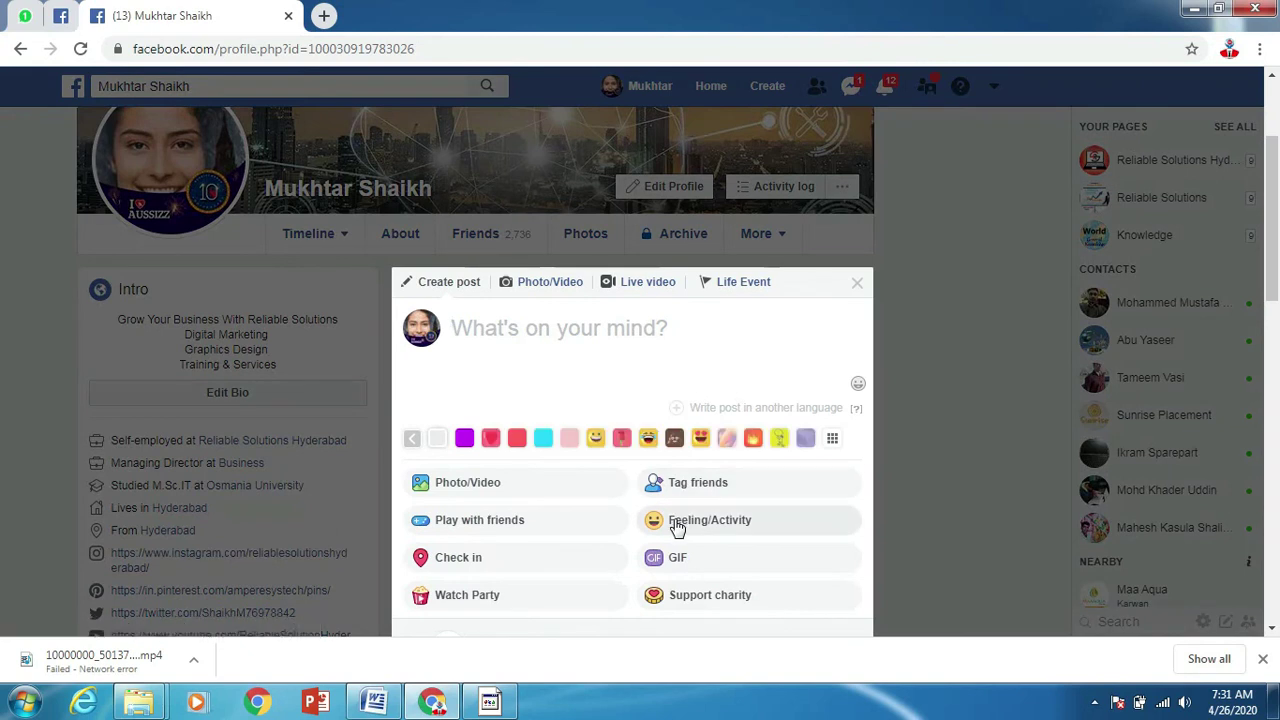
{"action": "left_click", "coordinate": [677, 527]}
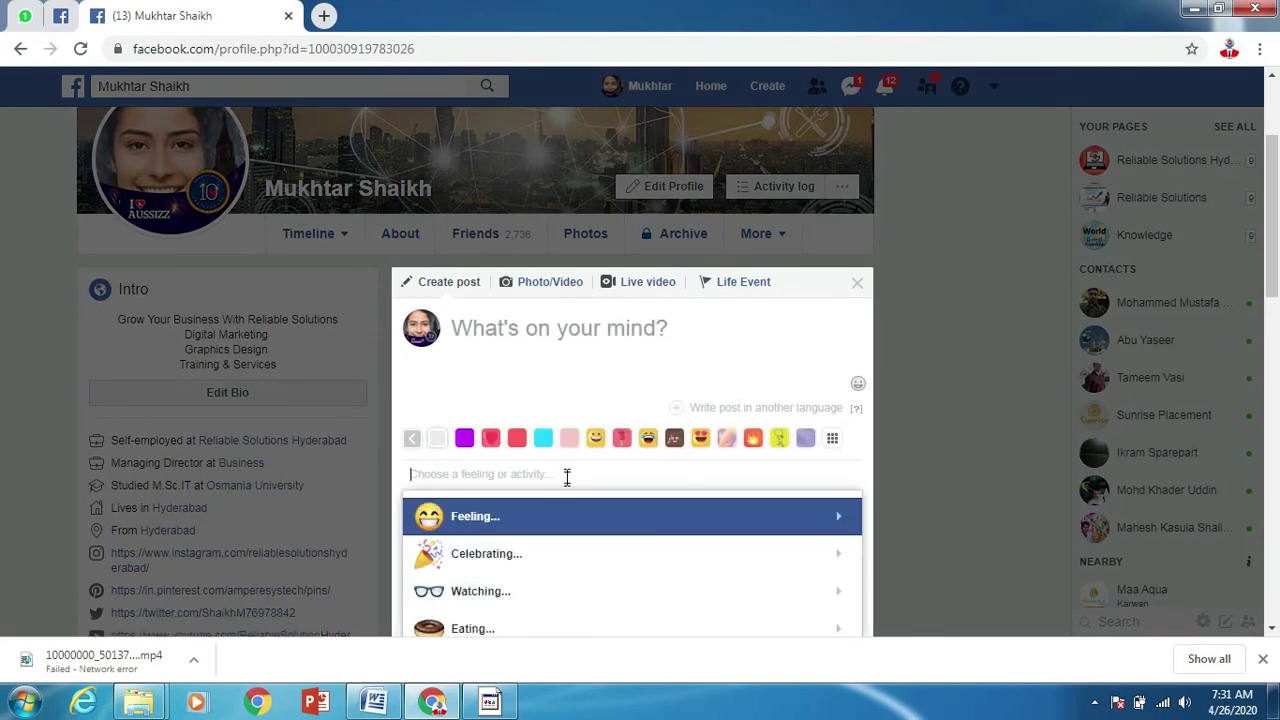
{"action": "left_click", "coordinate": [494, 591]}
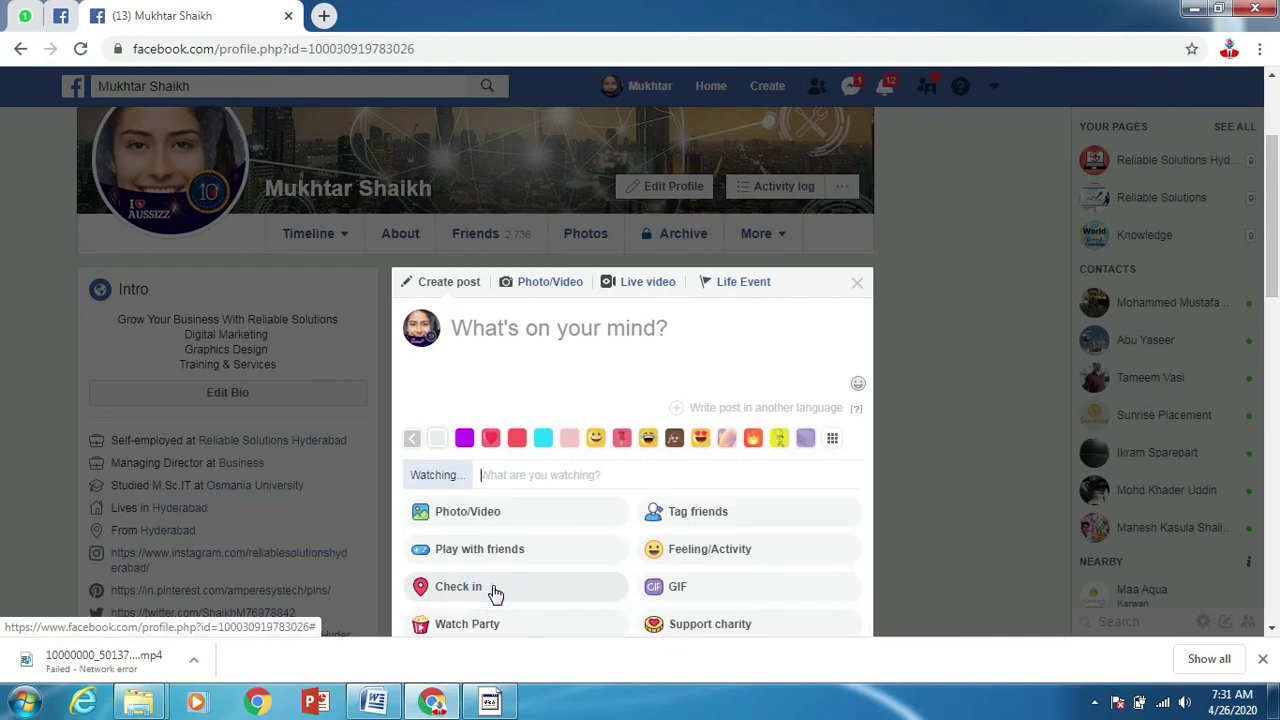
{"action": "type", "text": "mo"}
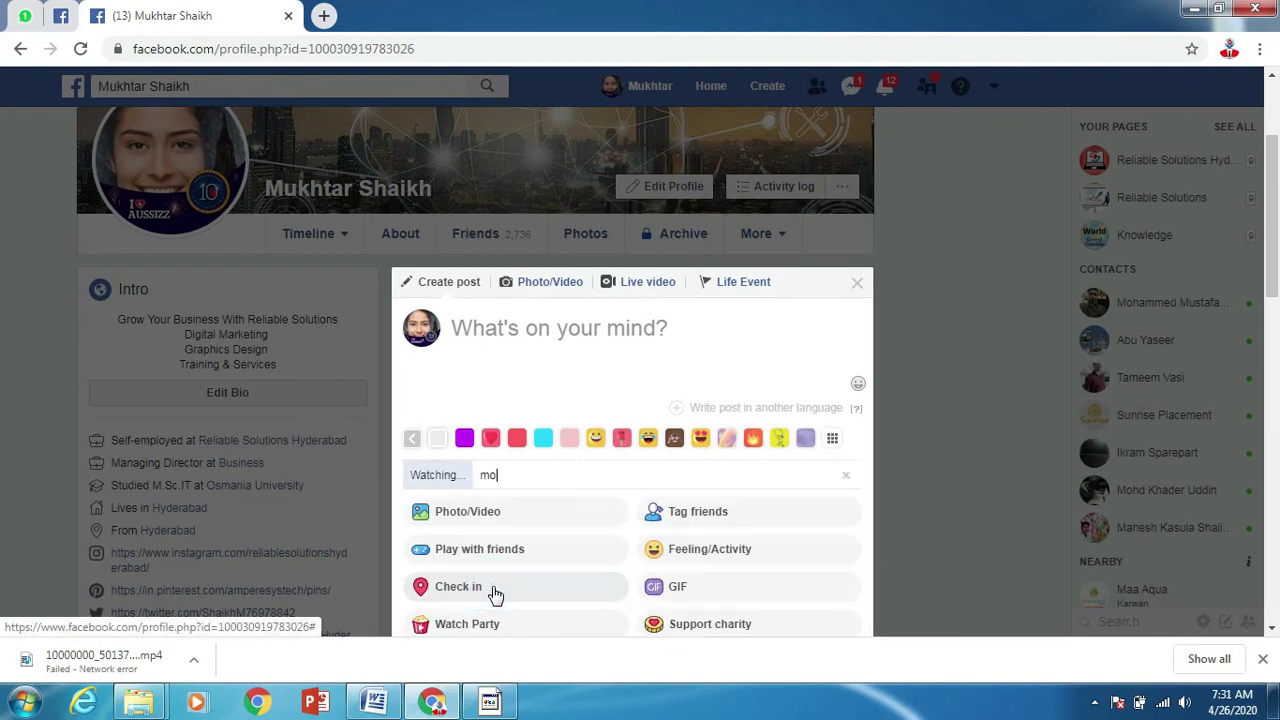
{"action": "type", "text": "vi"}
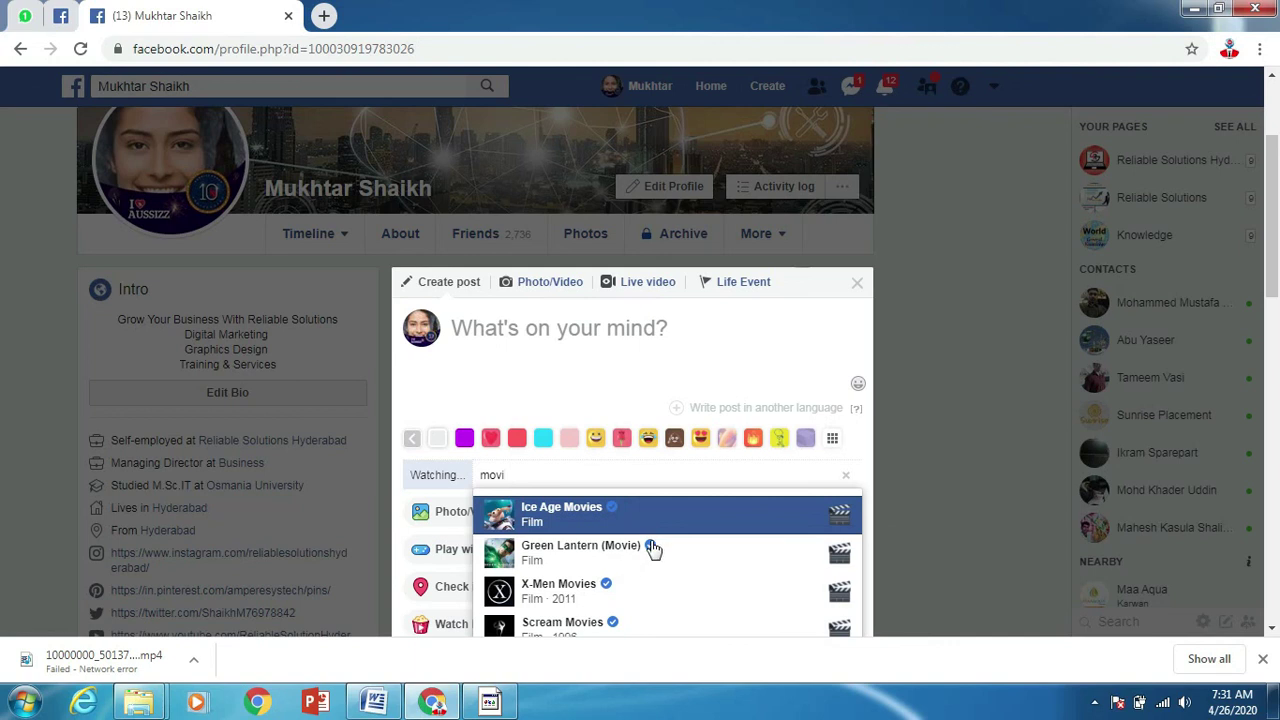
{"action": "left_click", "coordinate": [638, 552]}
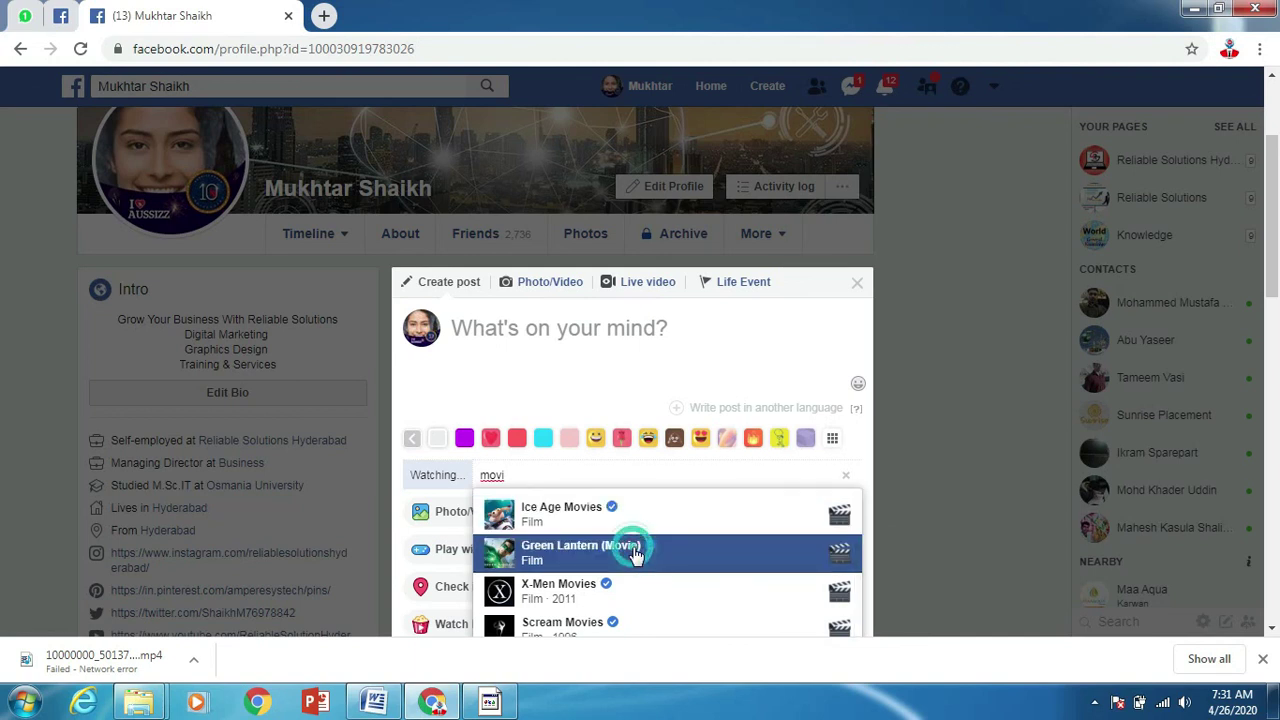
{"action": "scroll", "coordinate": [736, 474], "scroll_direction": "down", "scroll_amount": 3}
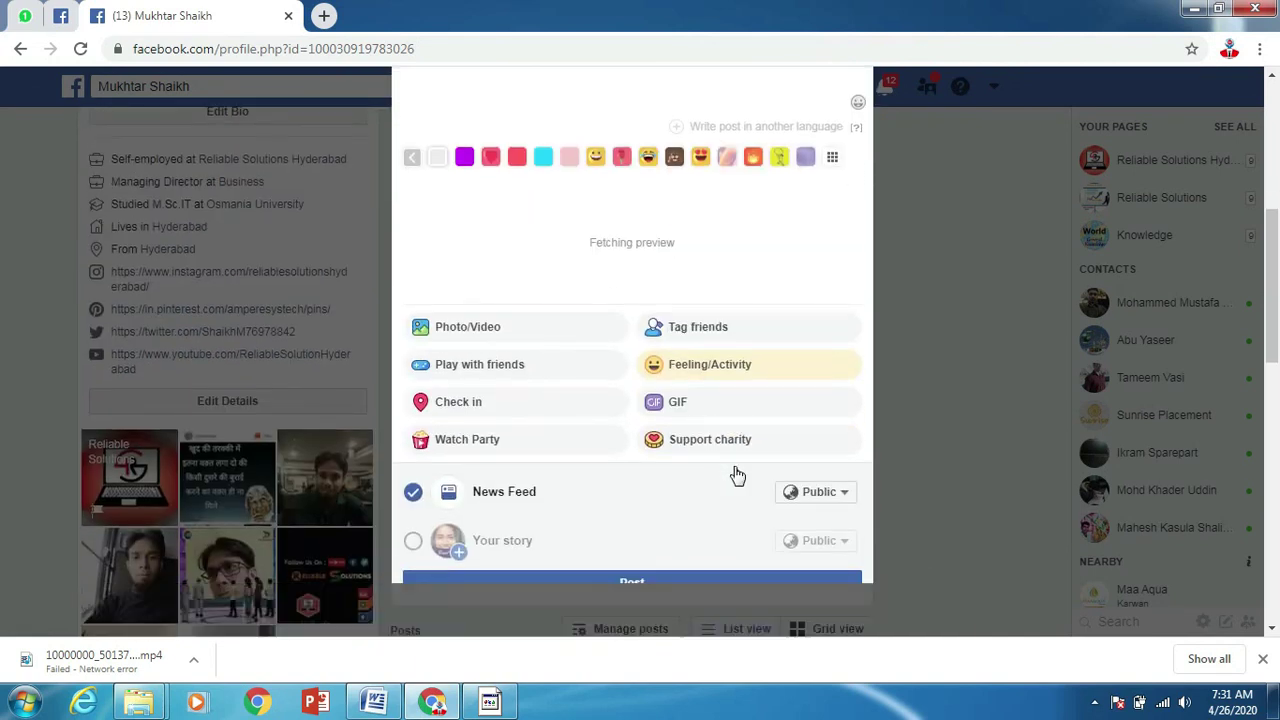
{"action": "scroll", "coordinate": [737, 471], "scroll_direction": "up", "scroll_amount": 4}
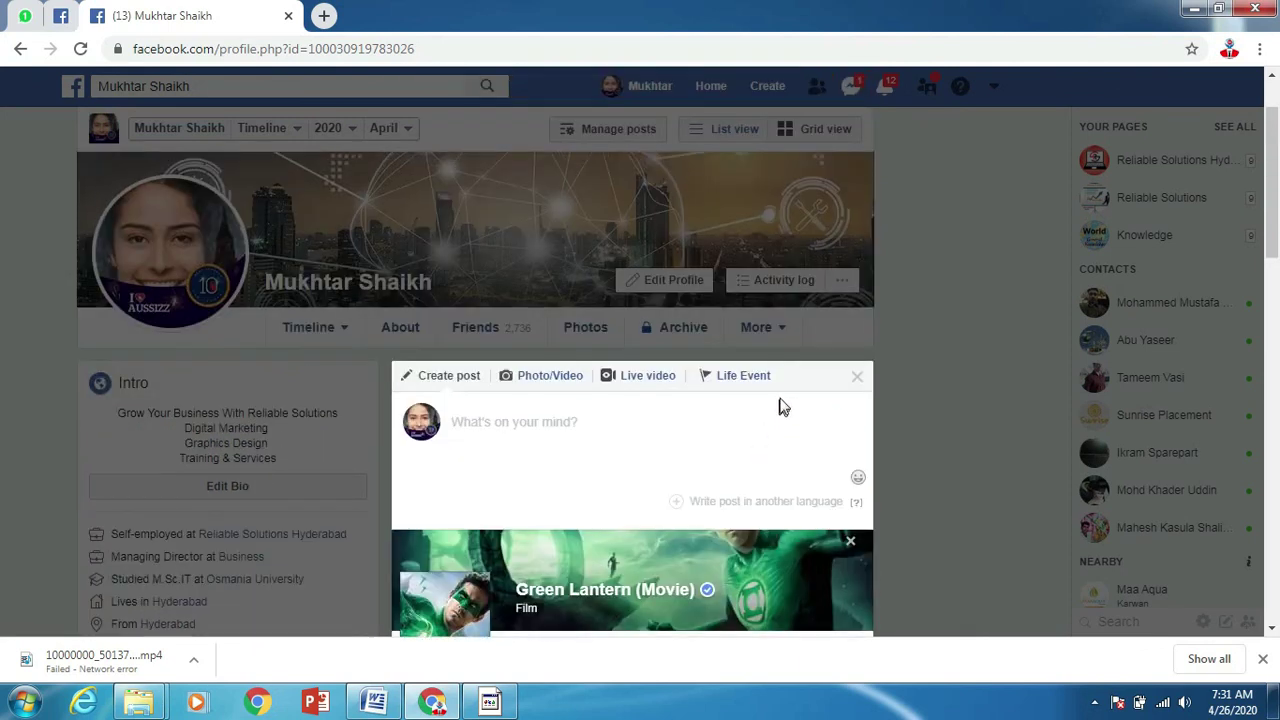
{"action": "left_click", "coordinate": [851, 385]}
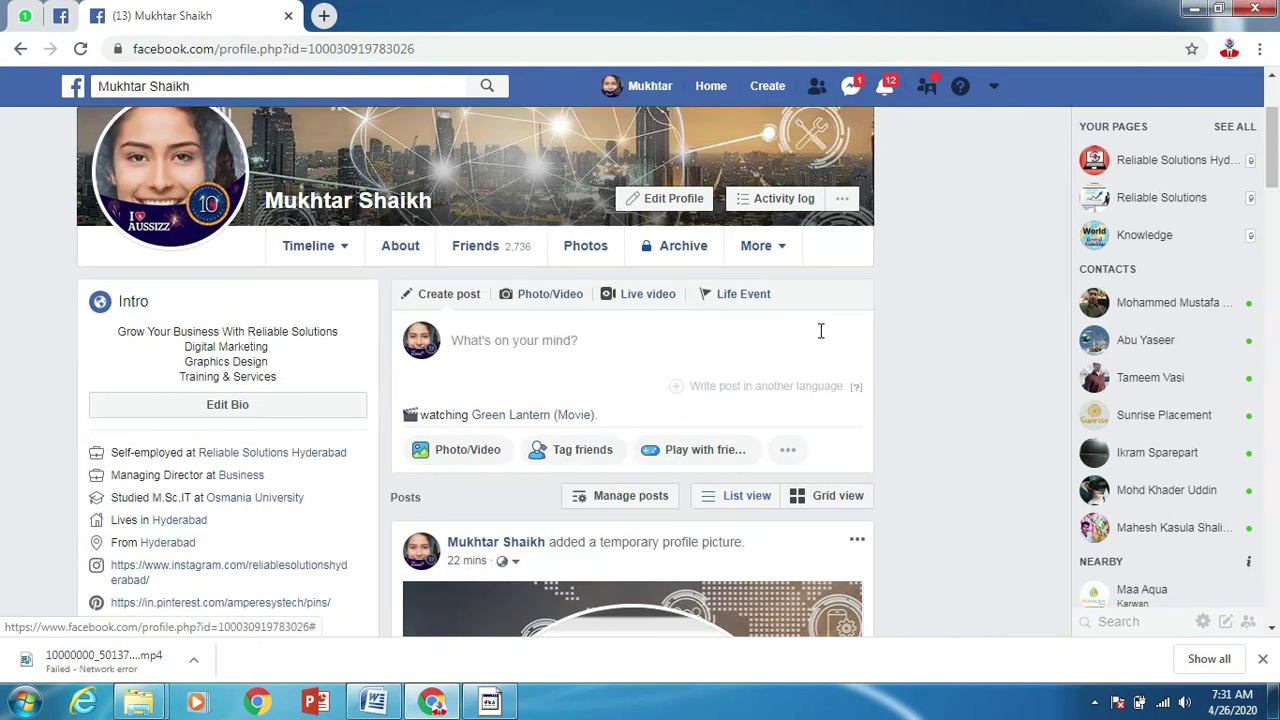
{"action": "scroll", "coordinate": [563, 493], "scroll_direction": "down", "scroll_amount": 1}
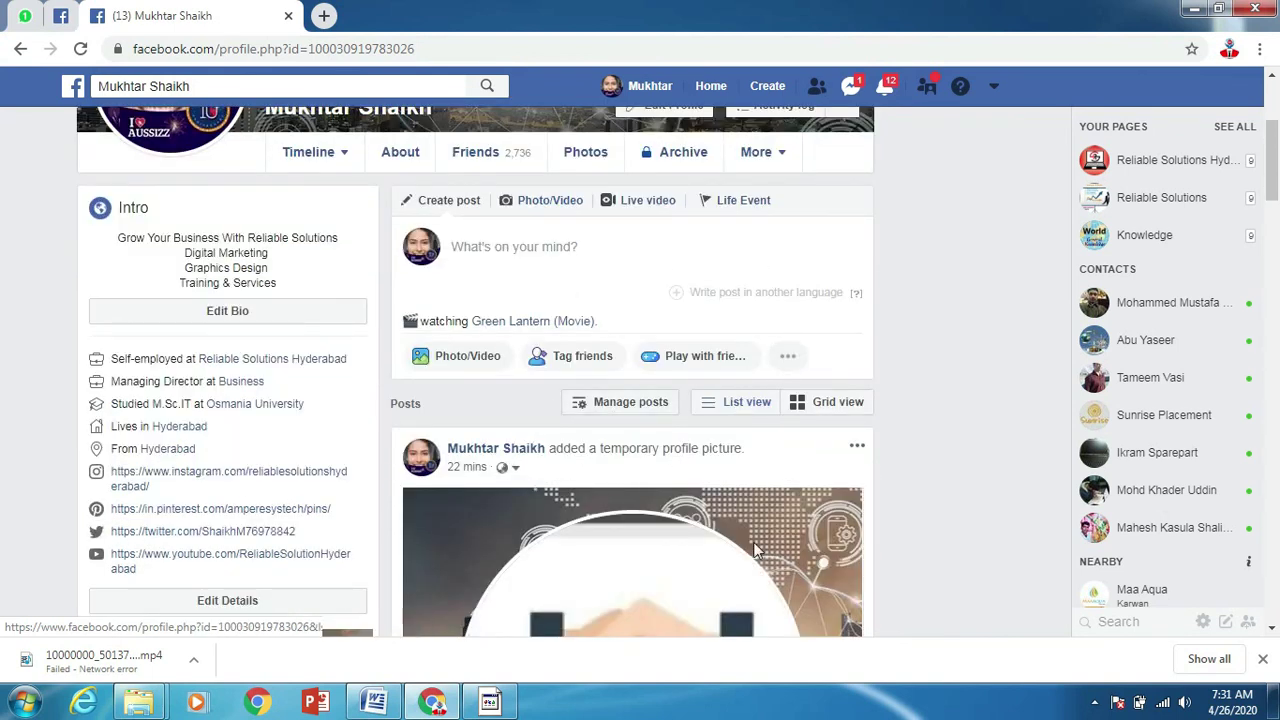
{"action": "scroll", "coordinate": [576, 613], "scroll_direction": "down", "scroll_amount": 3}
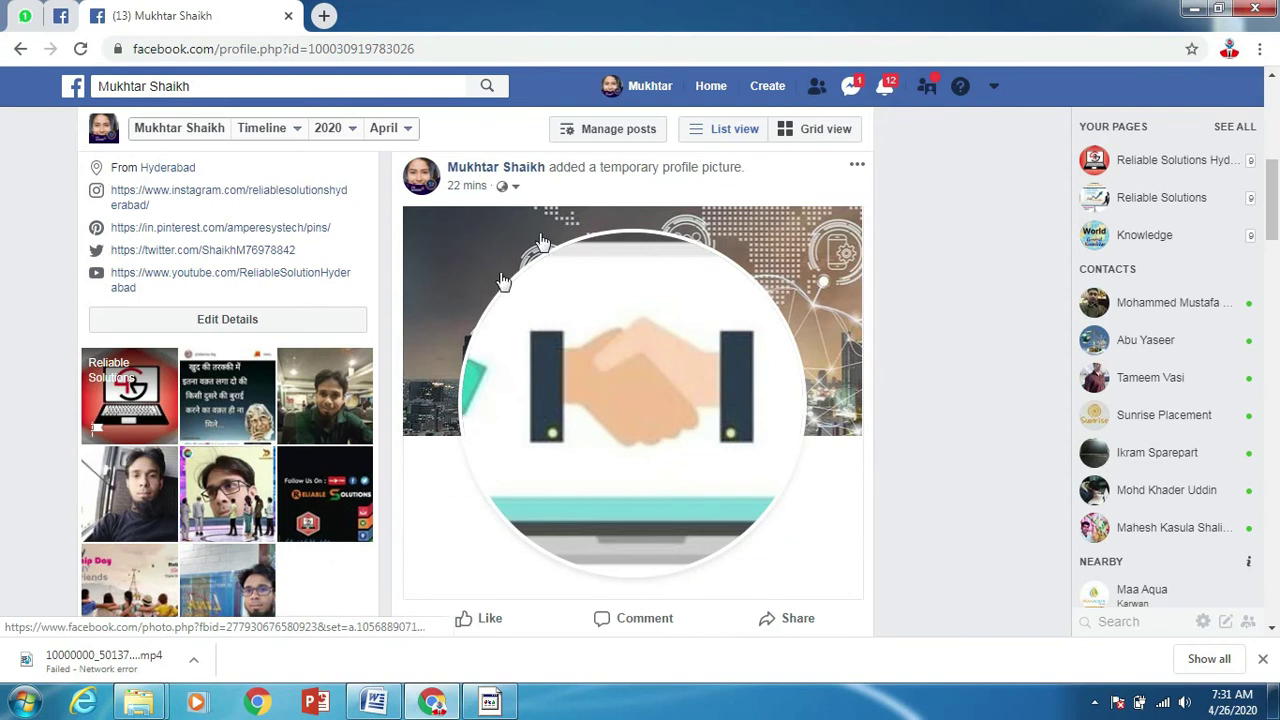
{"action": "scroll", "coordinate": [790, 330], "scroll_direction": "up", "scroll_amount": 3}
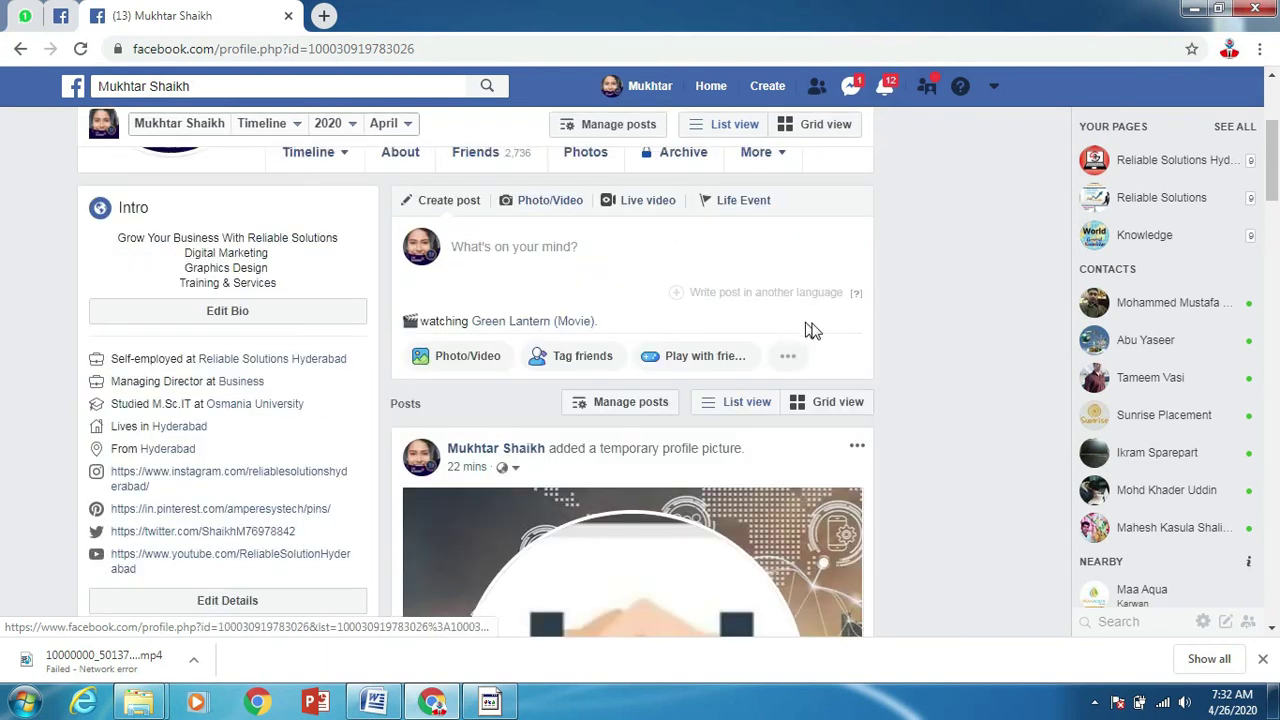
{"action": "left_click", "coordinate": [857, 451]}
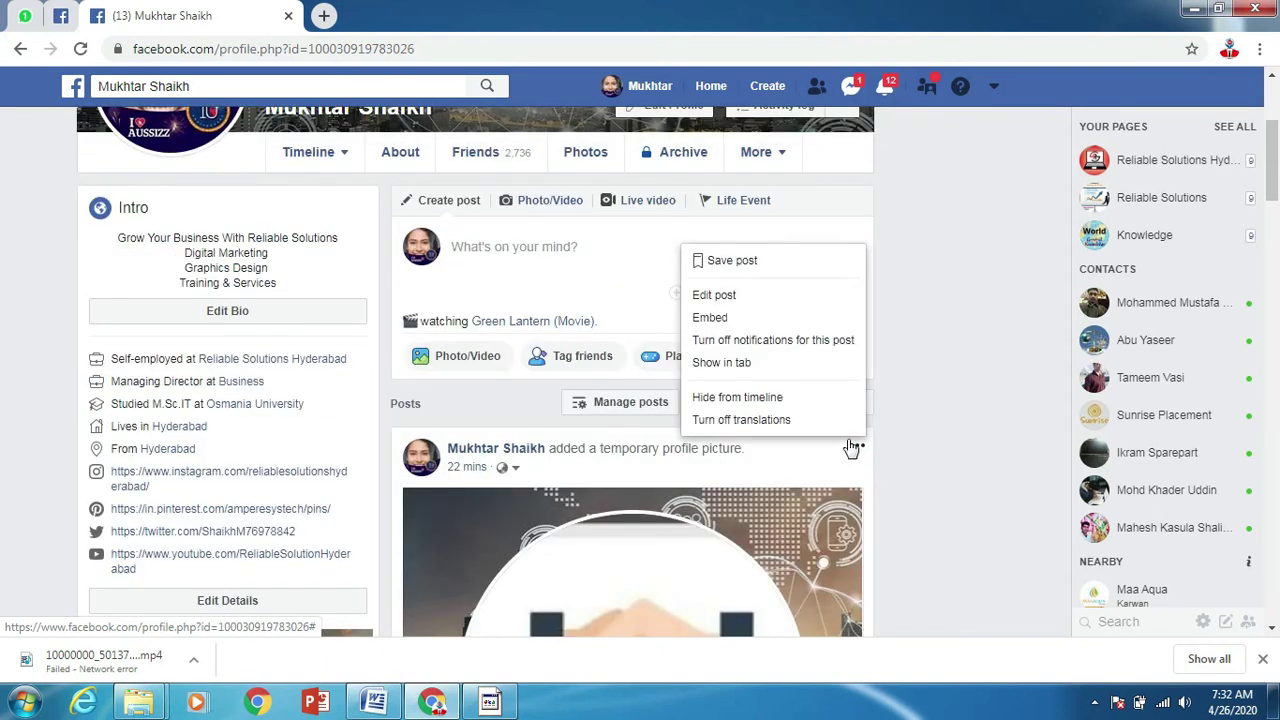
{"action": "left_click", "coordinate": [930, 437]}
{"action": "scroll", "coordinate": [649, 363], "scroll_direction": "up", "scroll_amount": 3}
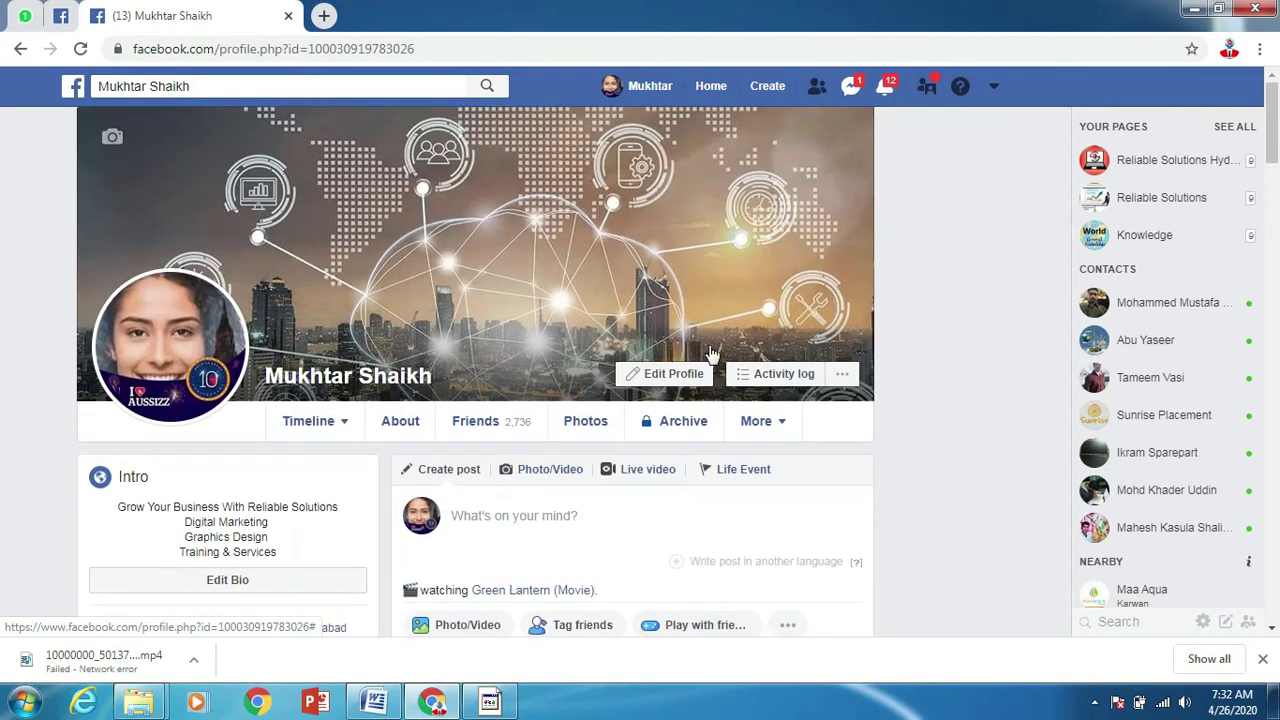